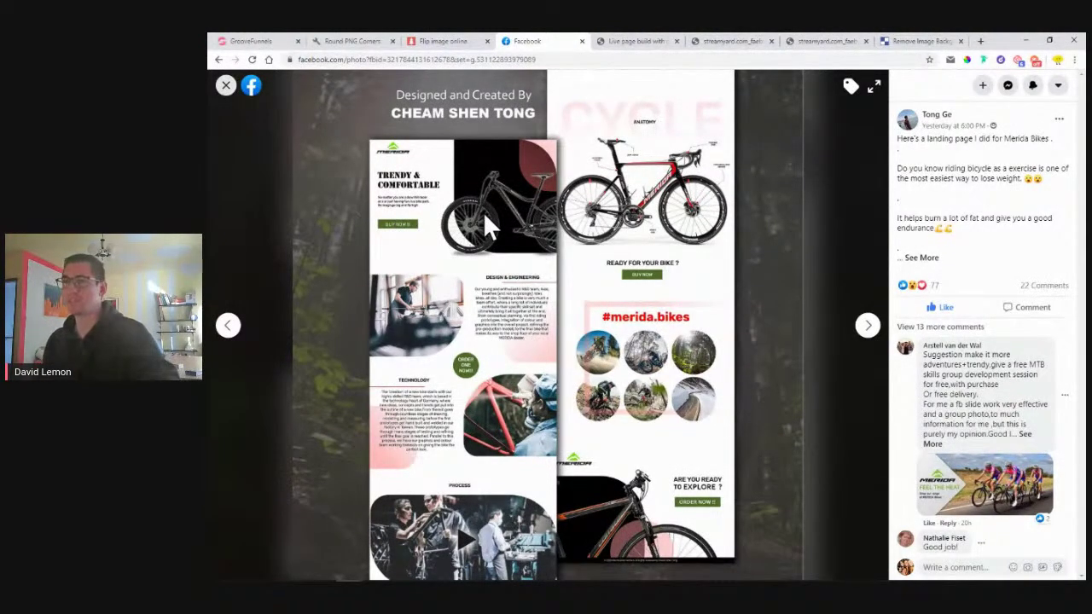
- Switch to the GrooveFunnels page builder and reload its timed-out session
left_click(624, 41)
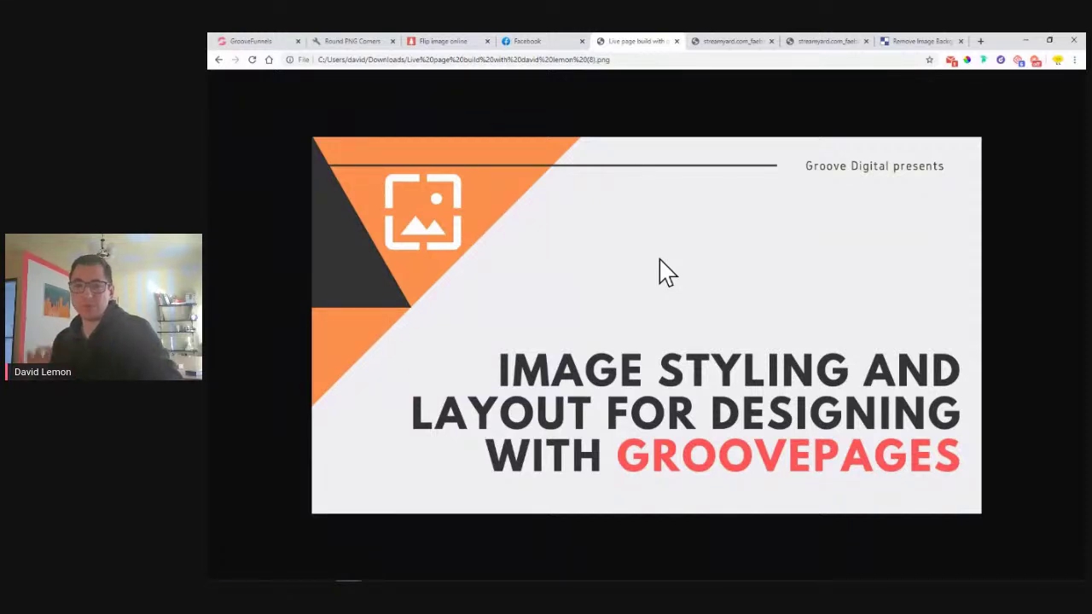
left_click(275, 41)
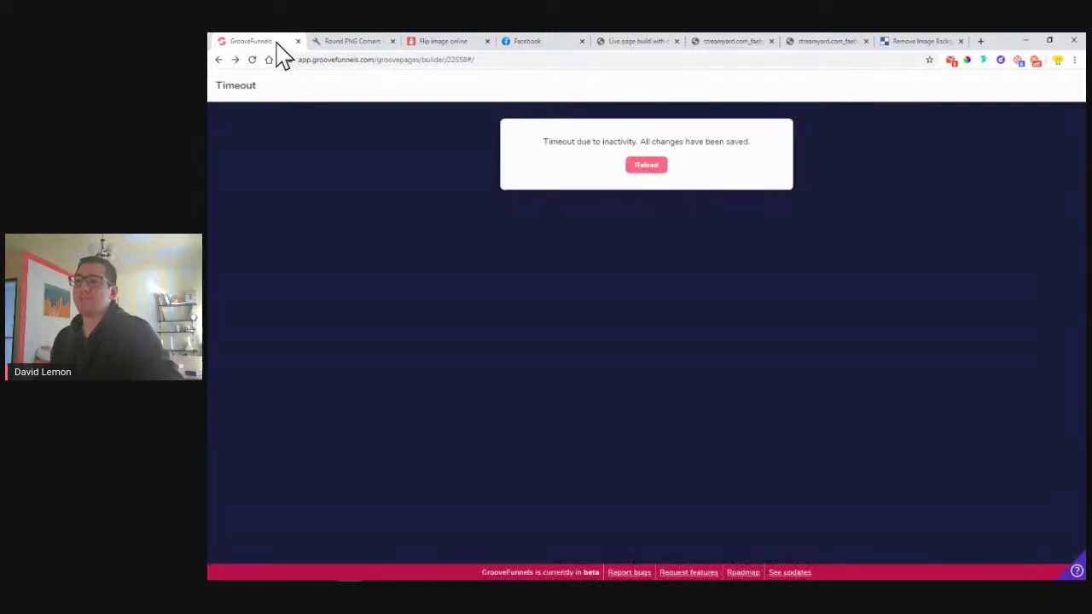
left_click(658, 165)
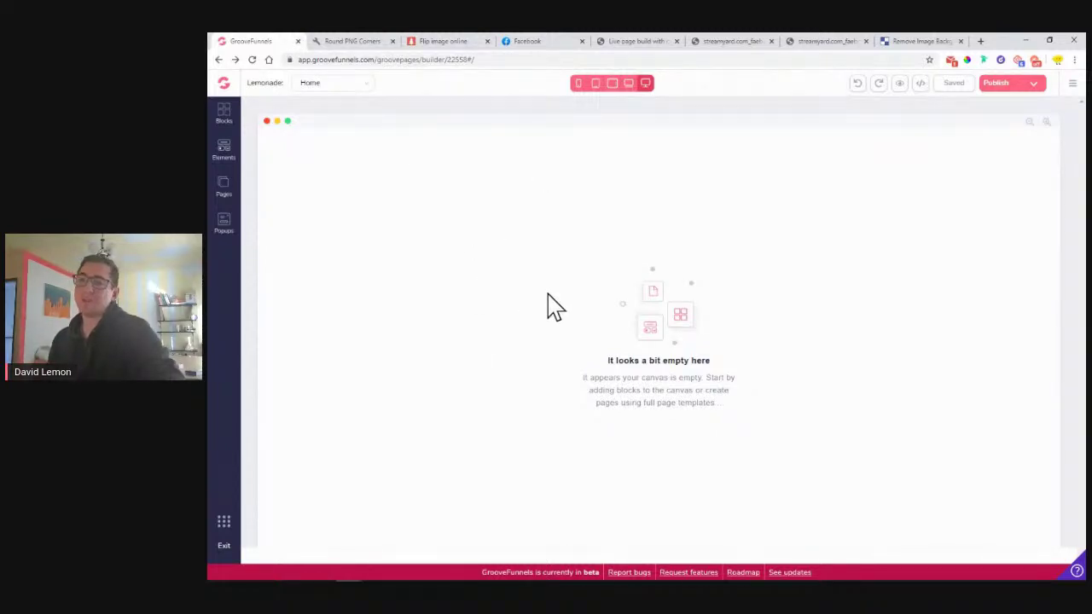
- View the Merida Bikes landing page example on Facebook and return to the GrooveFunnels builder
left_click(654, 41)
left_click(740, 43)
left_click(538, 41)
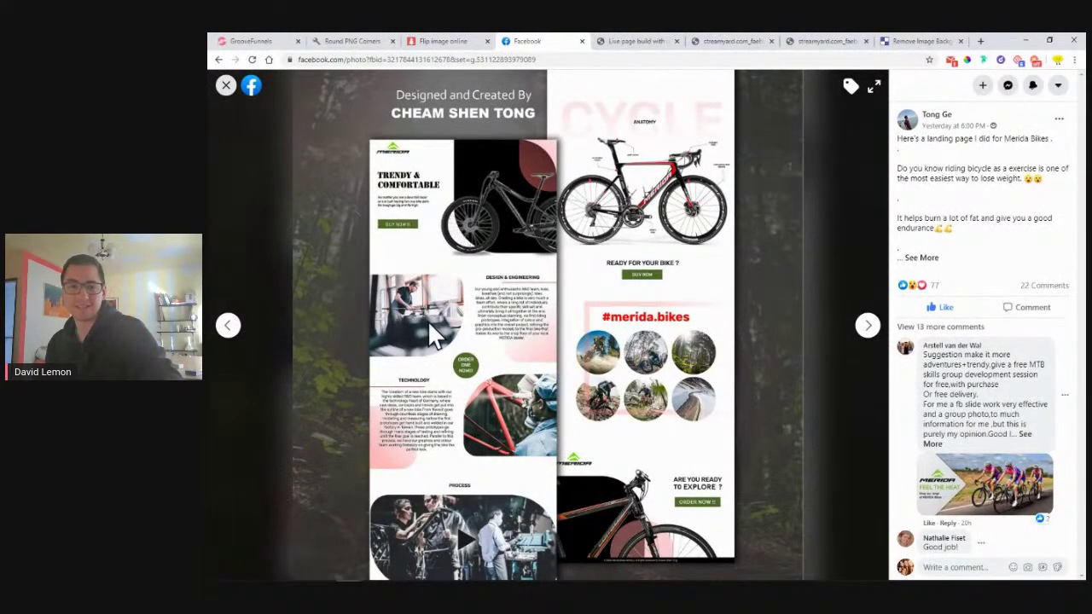
left_click(252, 41)
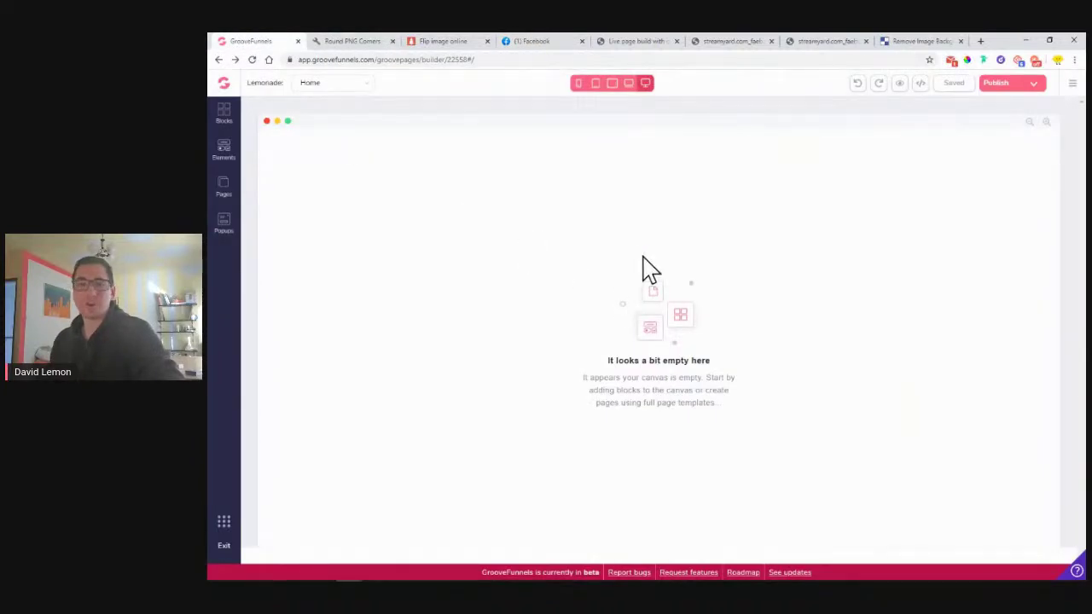
- Add an empty container block from the wireframes to the blank page canvas
left_click(227, 121)
left_click(348, 161)
left_click(309, 195)
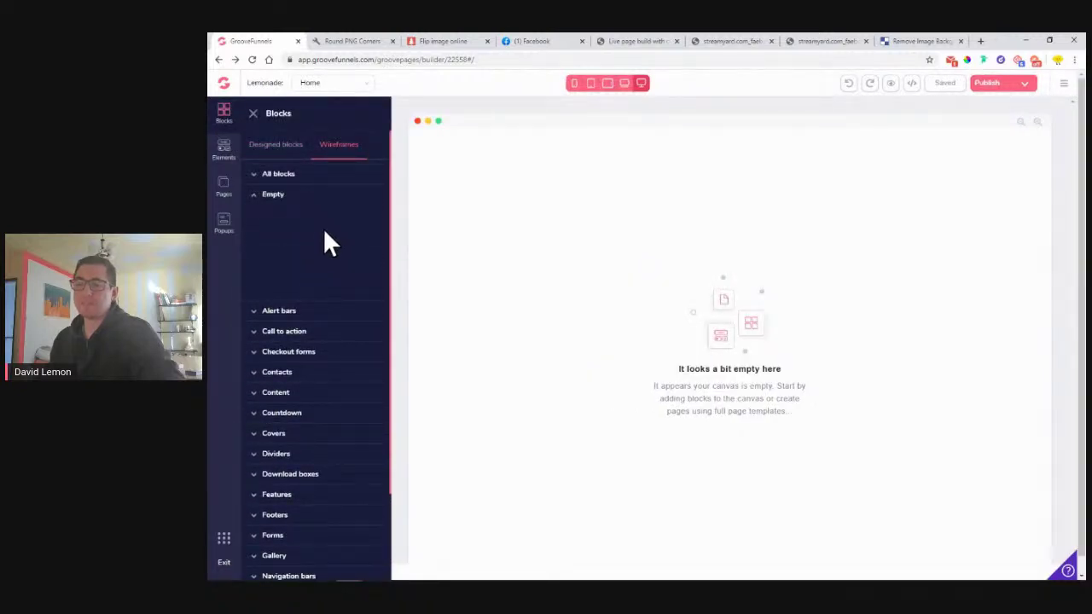
left_click_drag(299, 231, 568, 224)
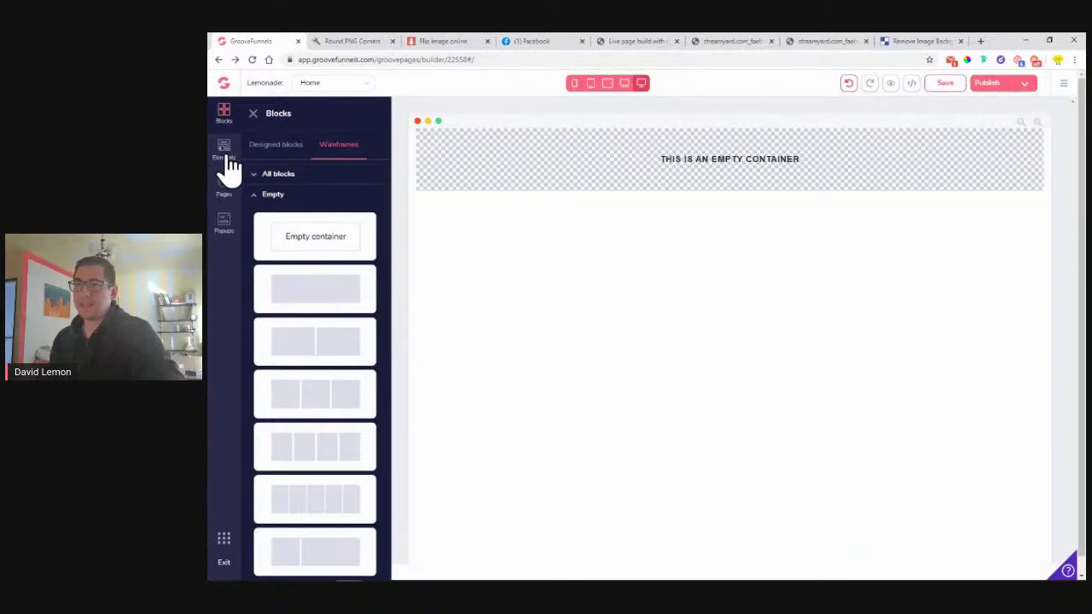
- Place an Image media element inside the empty container
left_click(225, 162)
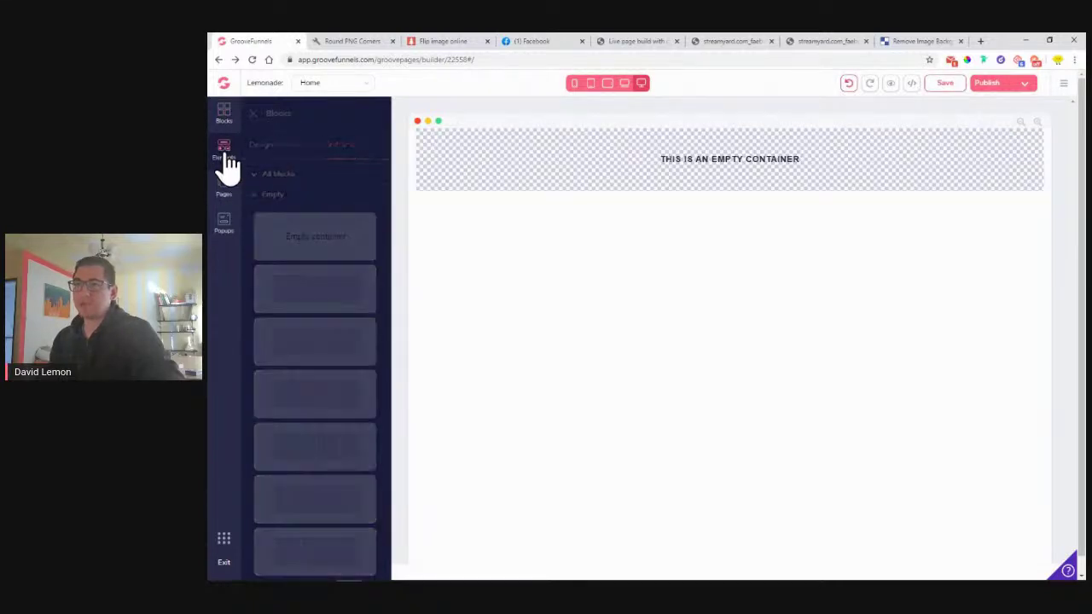
scroll(317, 276, "down", 3)
scroll(305, 401, "down", 3)
left_click_drag(319, 504, 645, 208)
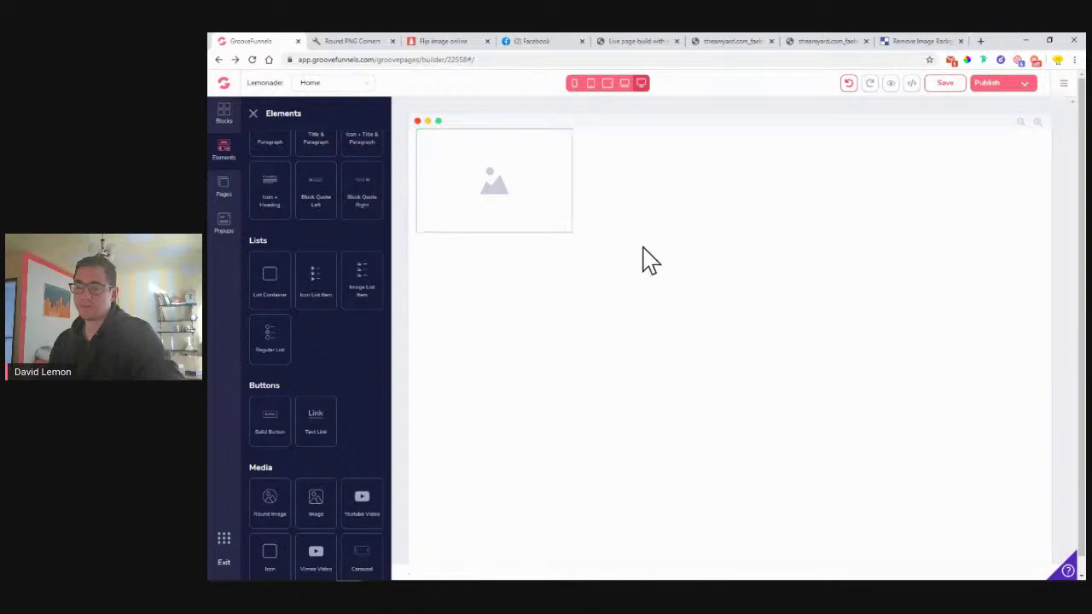
- Open the image library from the placed image element's configuration
left_click(486, 175)
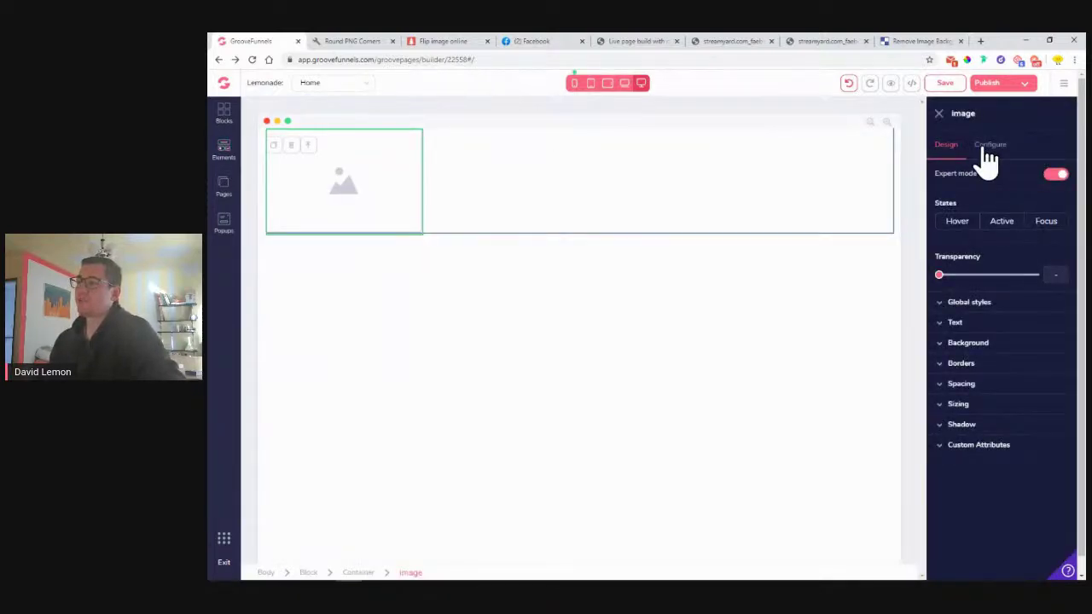
left_click(992, 155)
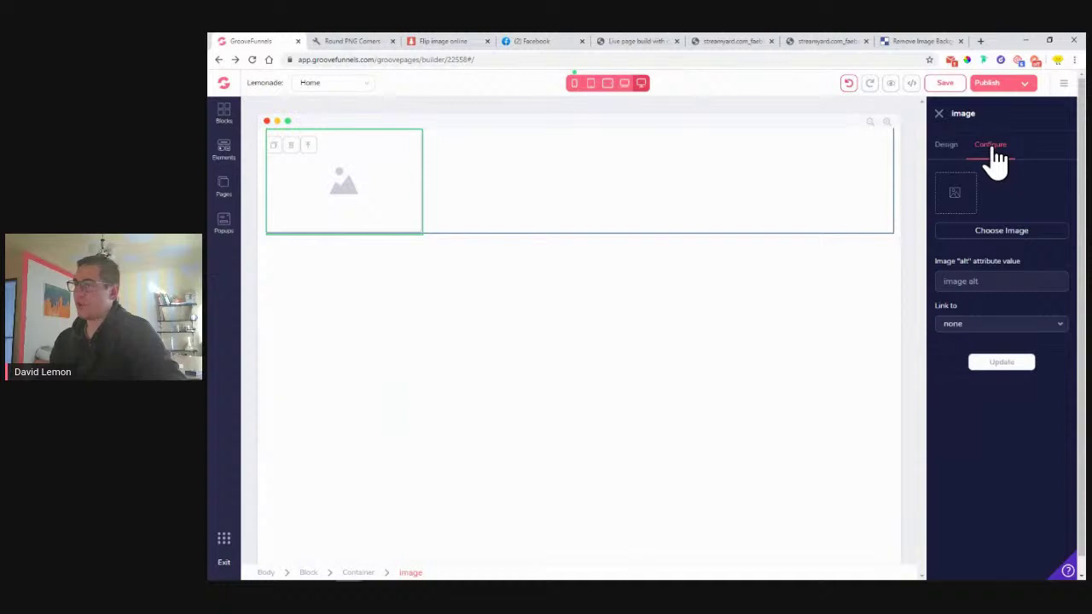
left_click(989, 238)
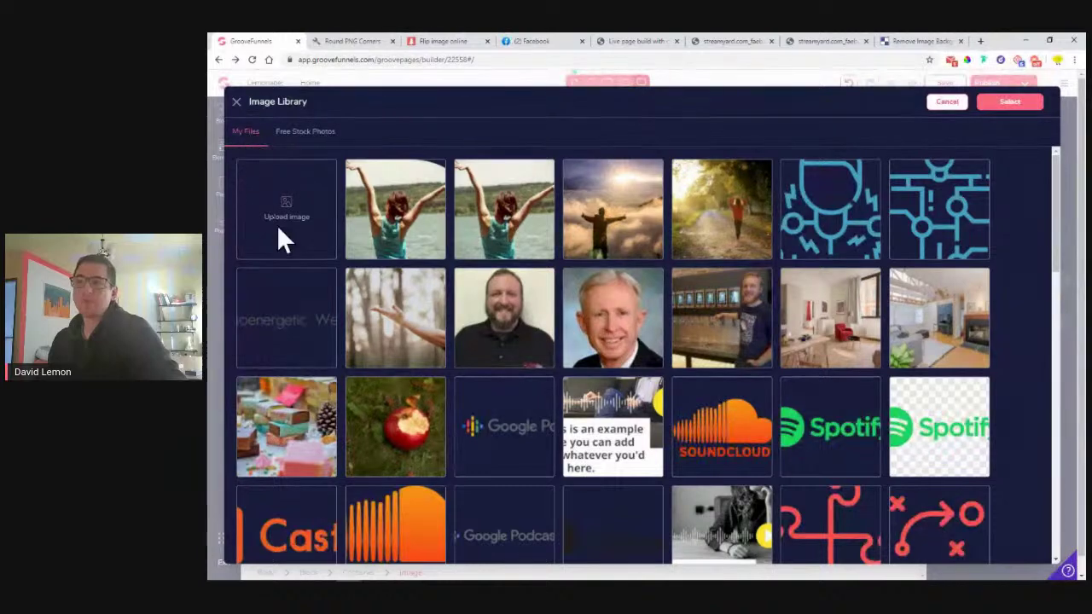
- Browse the Downloads folder through the image upload dialog and close it without choosing a file
left_click(288, 194)
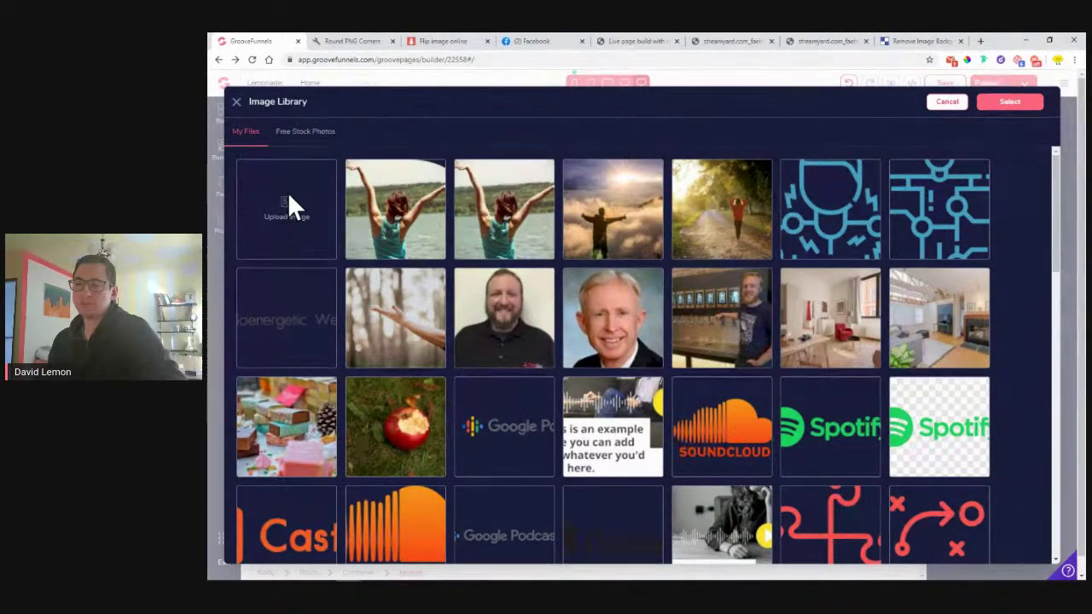
scroll(487, 171, "down", 5)
scroll(492, 178, "up", 5)
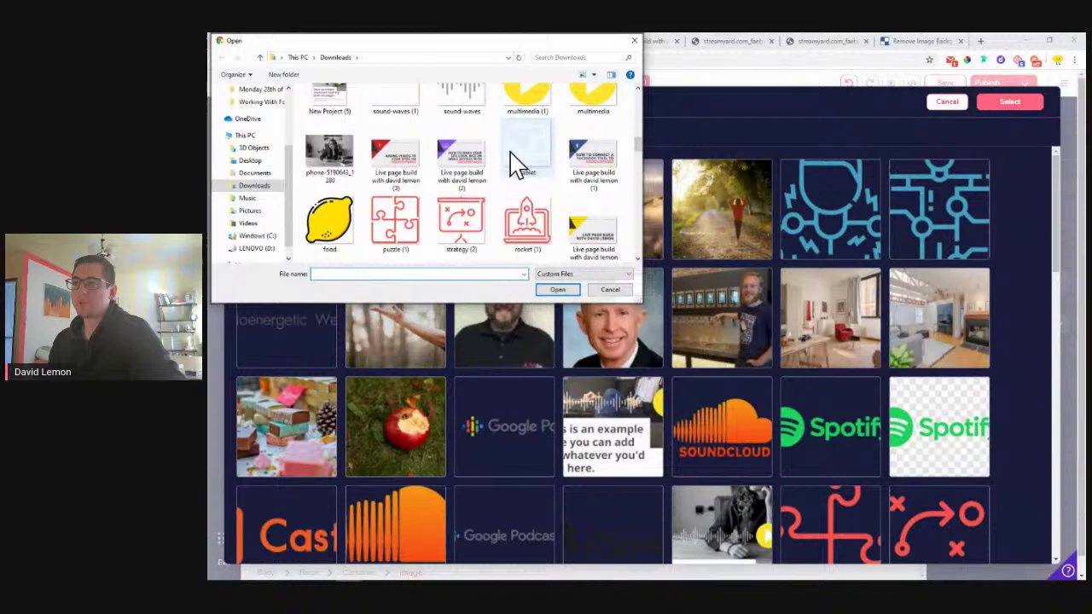
left_click(634, 40)
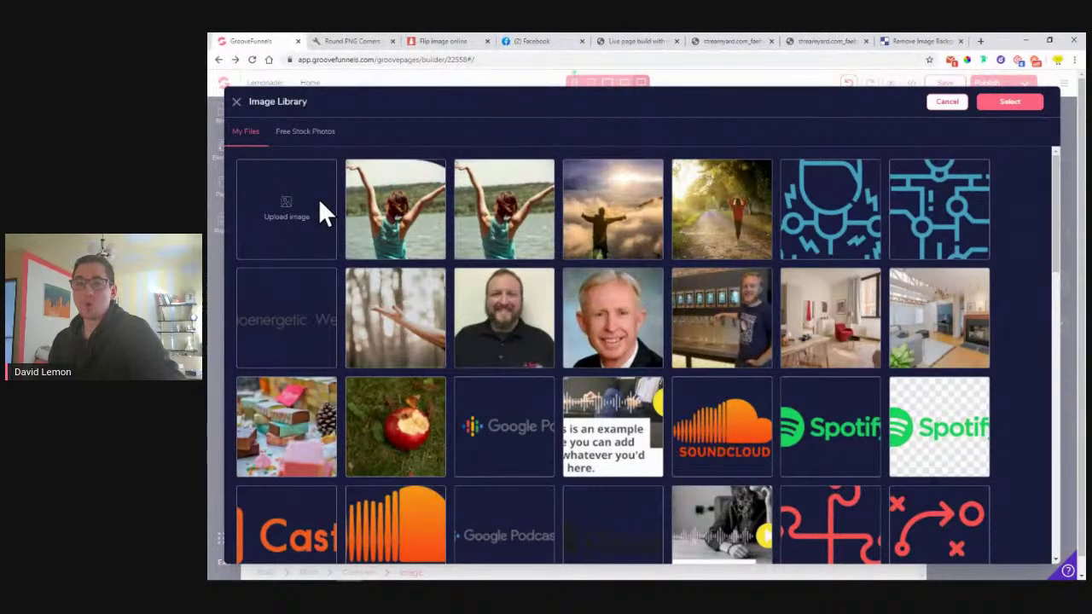
- Search the free stock photos for "lemon" and add the photo of lemons on a green leaf to My Files
left_click(293, 136)
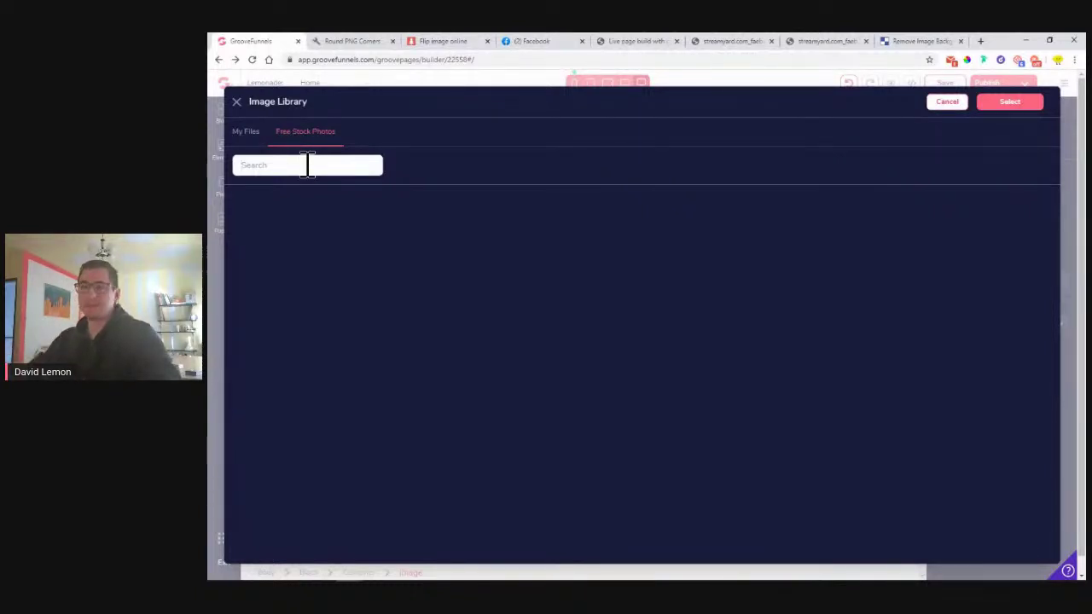
left_click(308, 164)
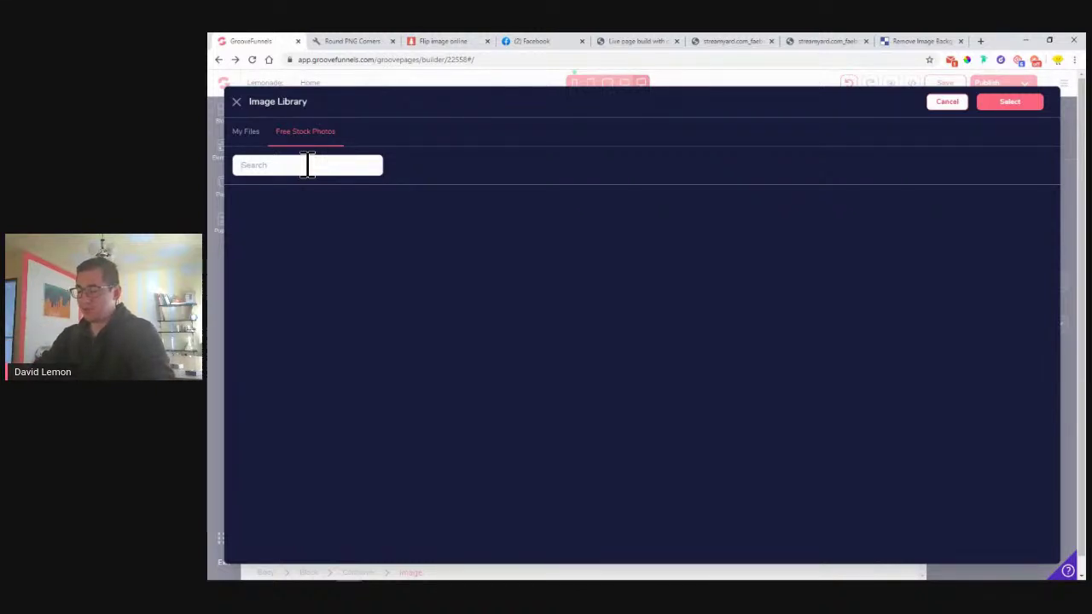
type("famon")
key("Return")
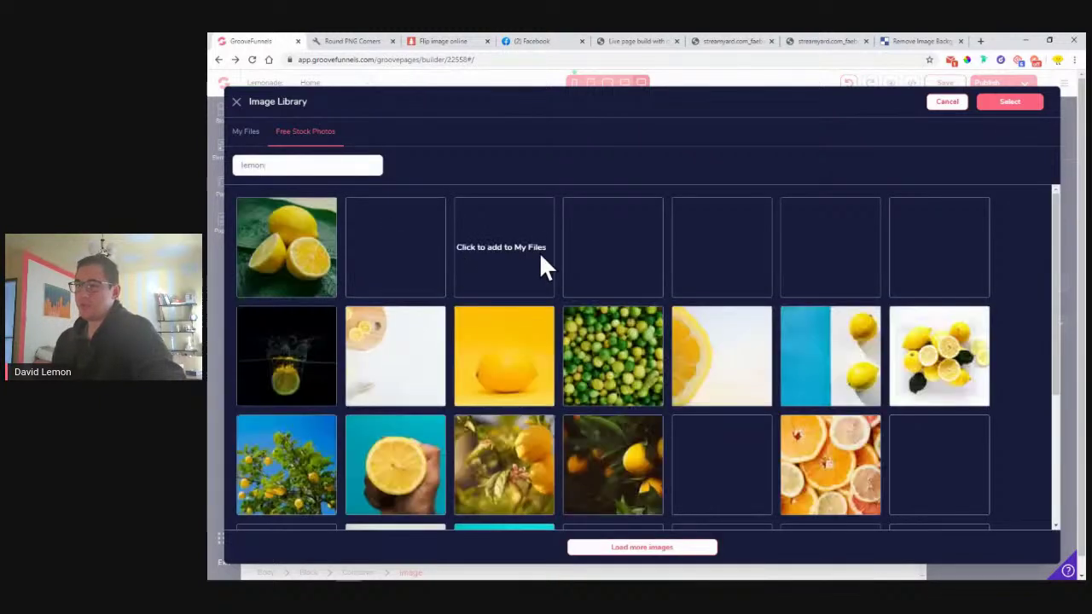
left_click(292, 248)
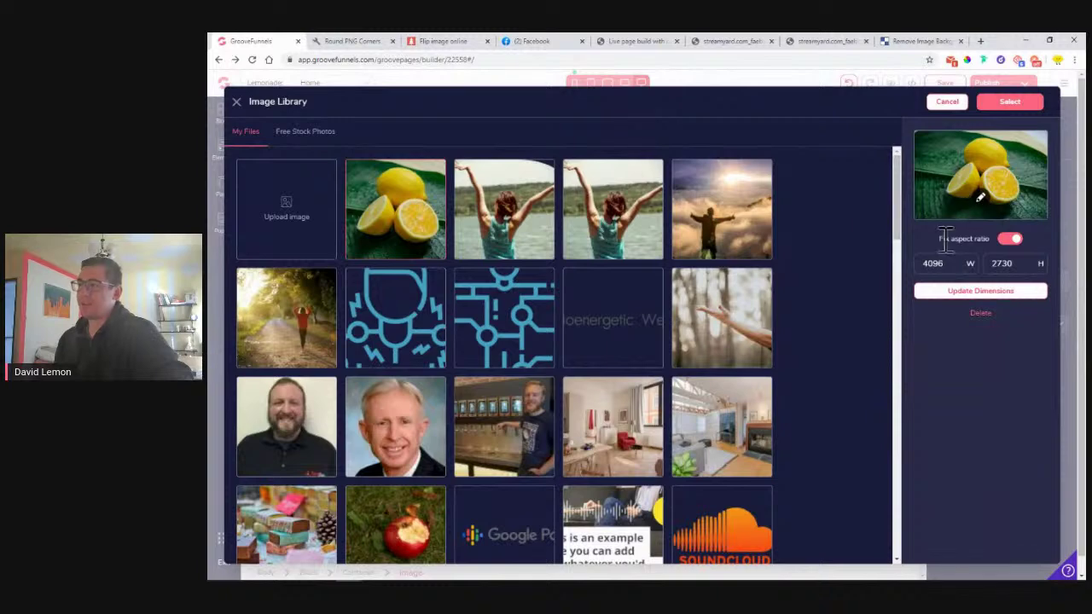
- Turn the lemon photo's fixed aspect ratio off and back on
left_click(1012, 242)
left_click_drag(953, 264, 908, 278)
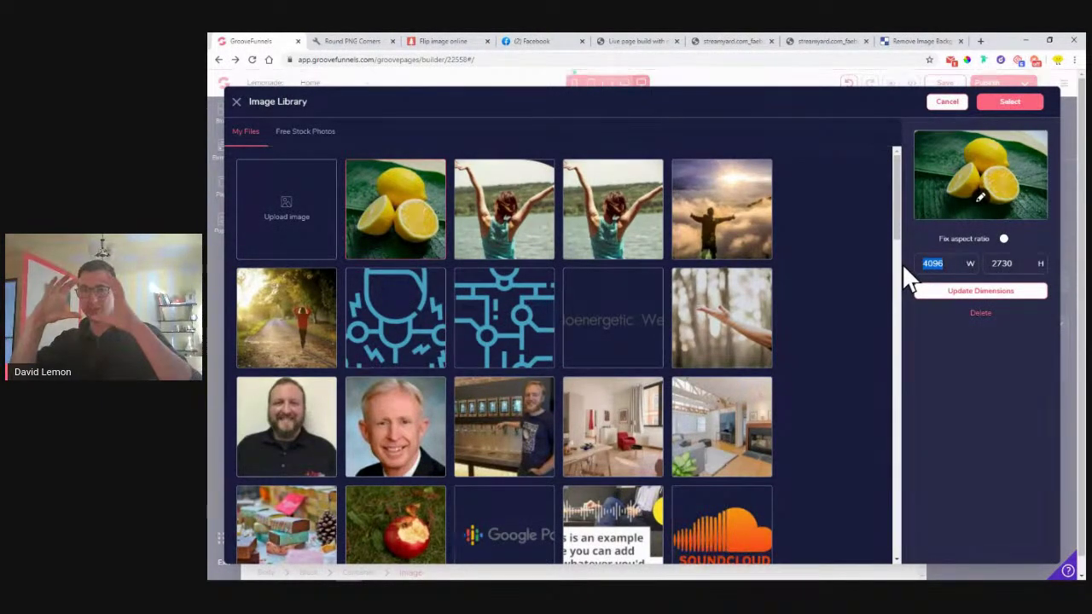
left_click(1009, 241)
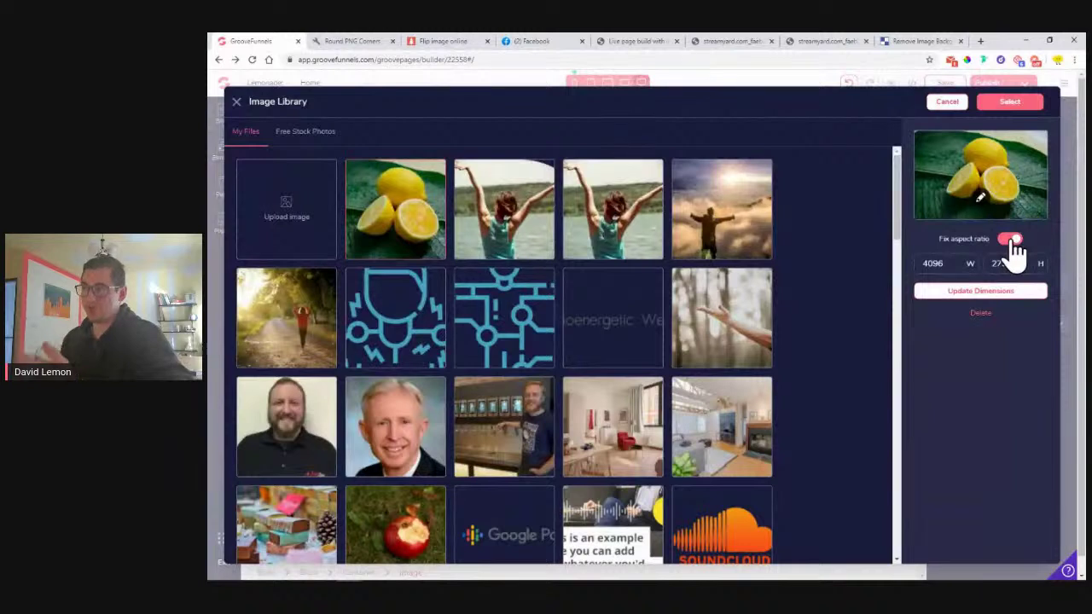
- Resize the lemon photo to a width of 1920 with the aspect ratio fixed, and update its dimensions
left_click(954, 266)
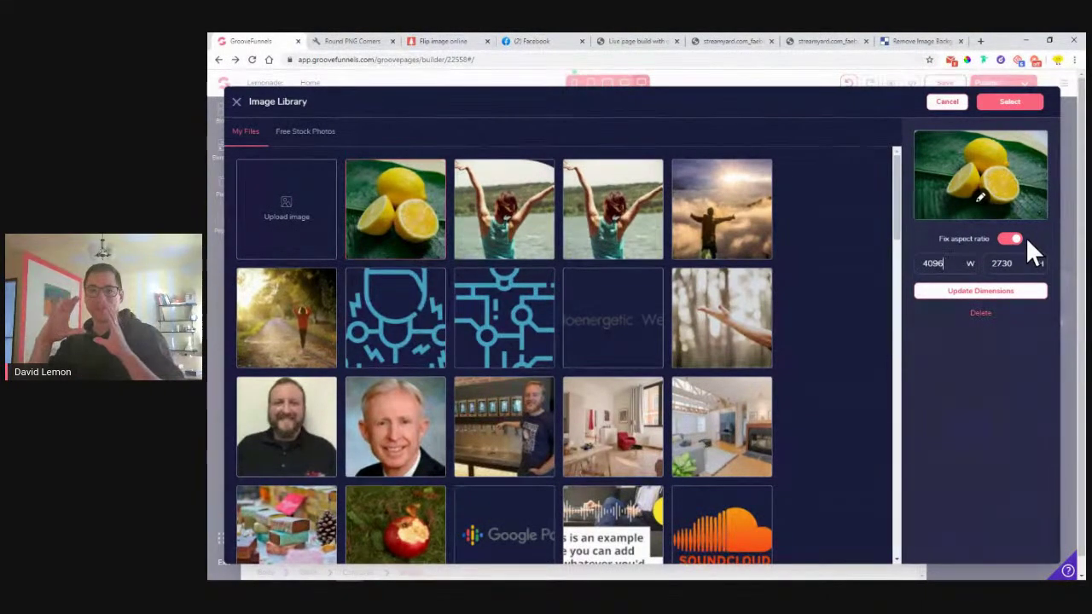
double_click(960, 264)
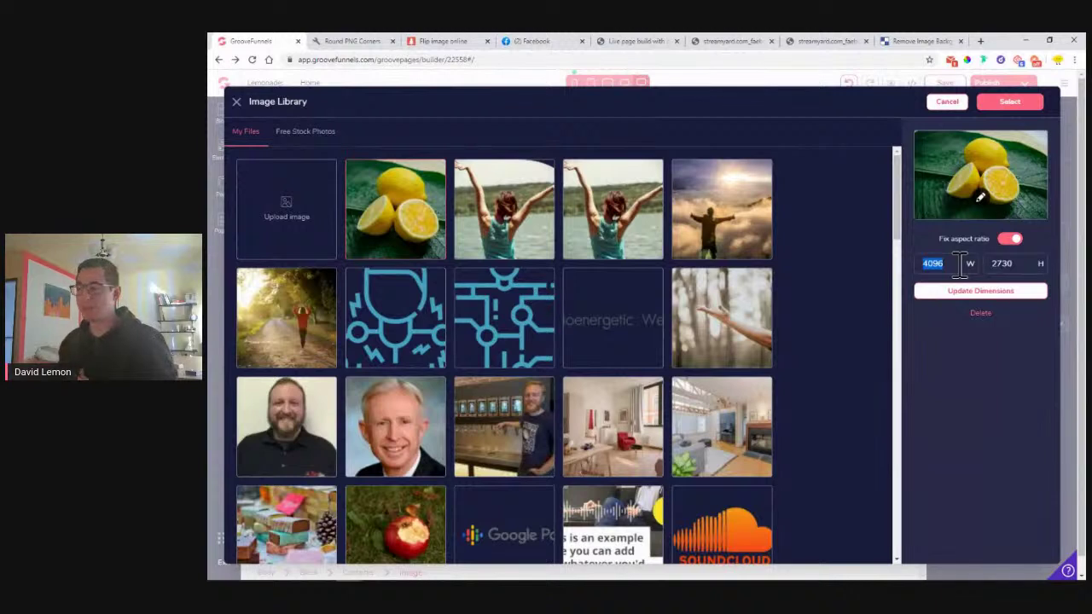
type("1")
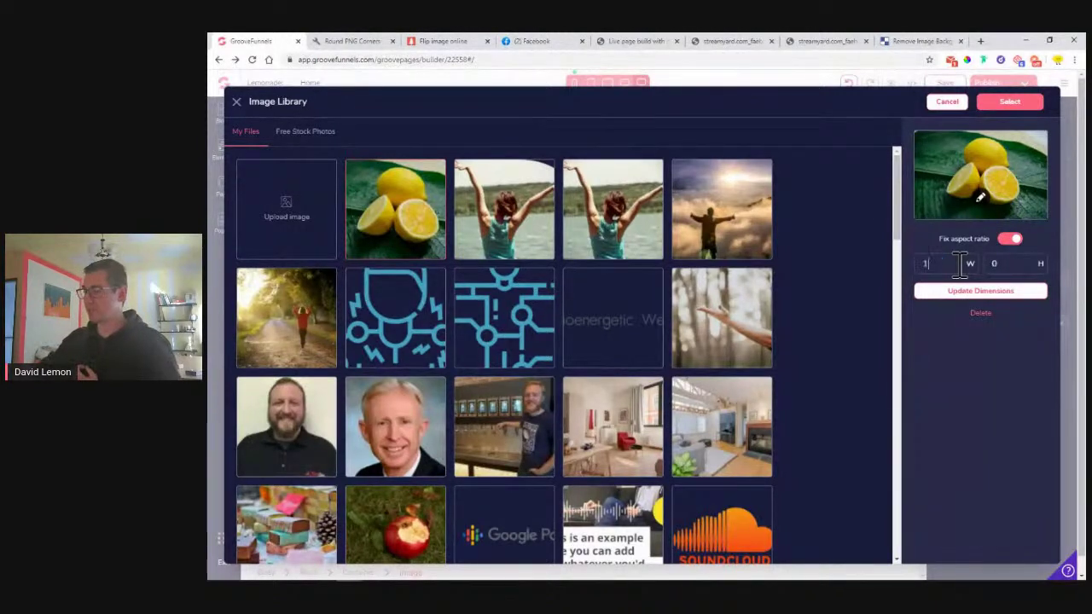
type("920")
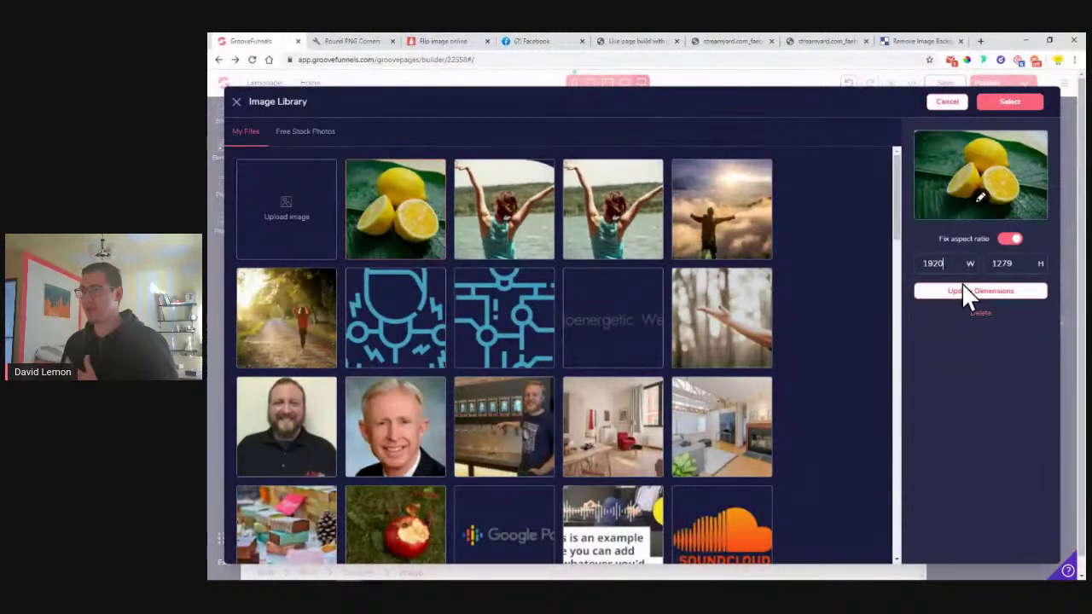
left_click(968, 298)
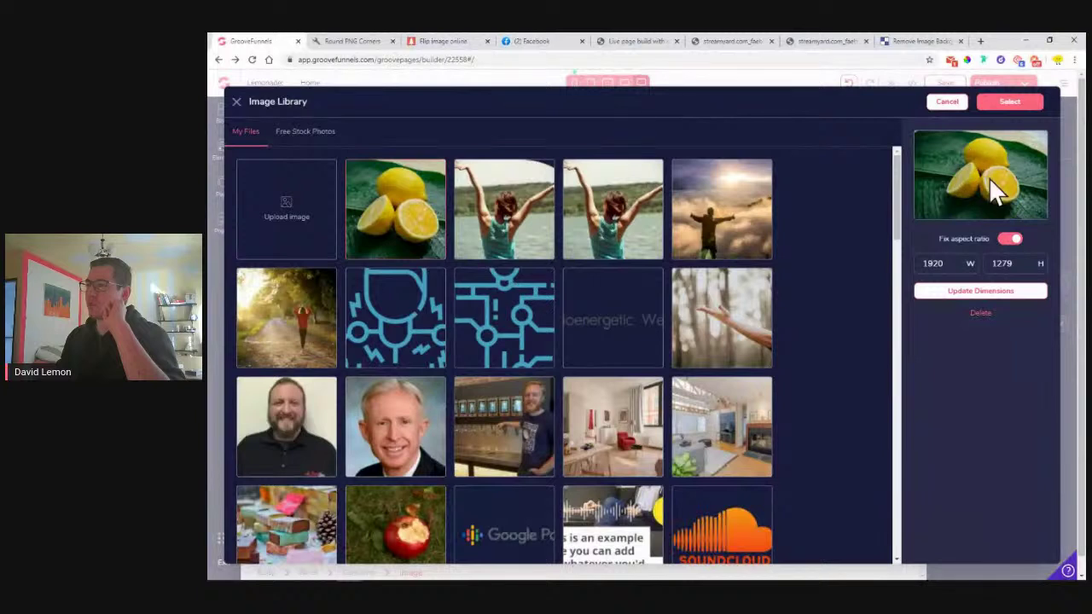
- Edit the photo of the woman with raised arms and narrow the crop frame from both sides, keeping both hands inside
left_click(476, 234)
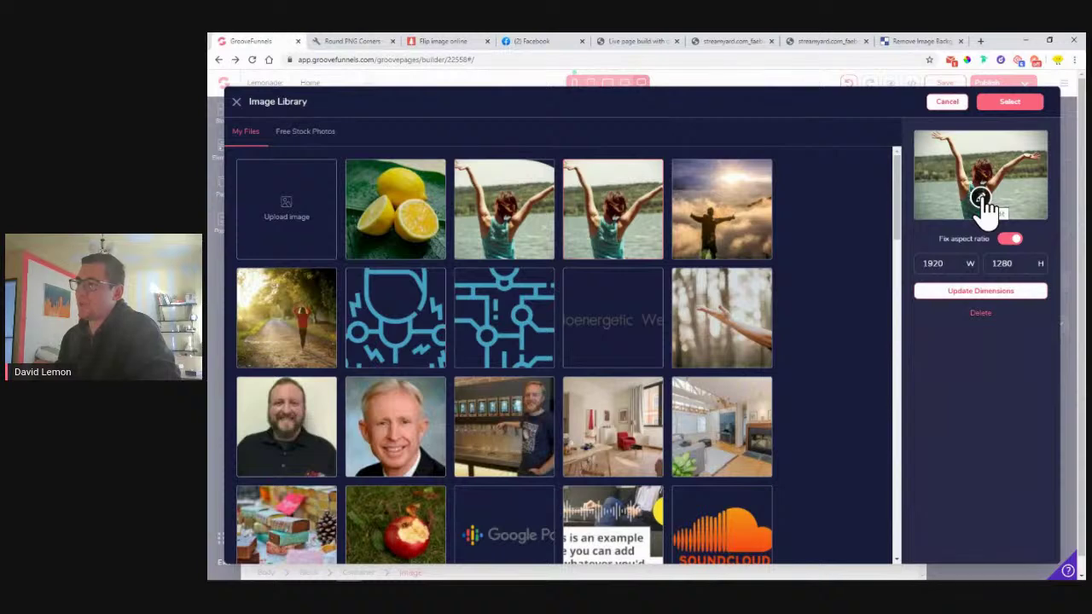
left_click(981, 199)
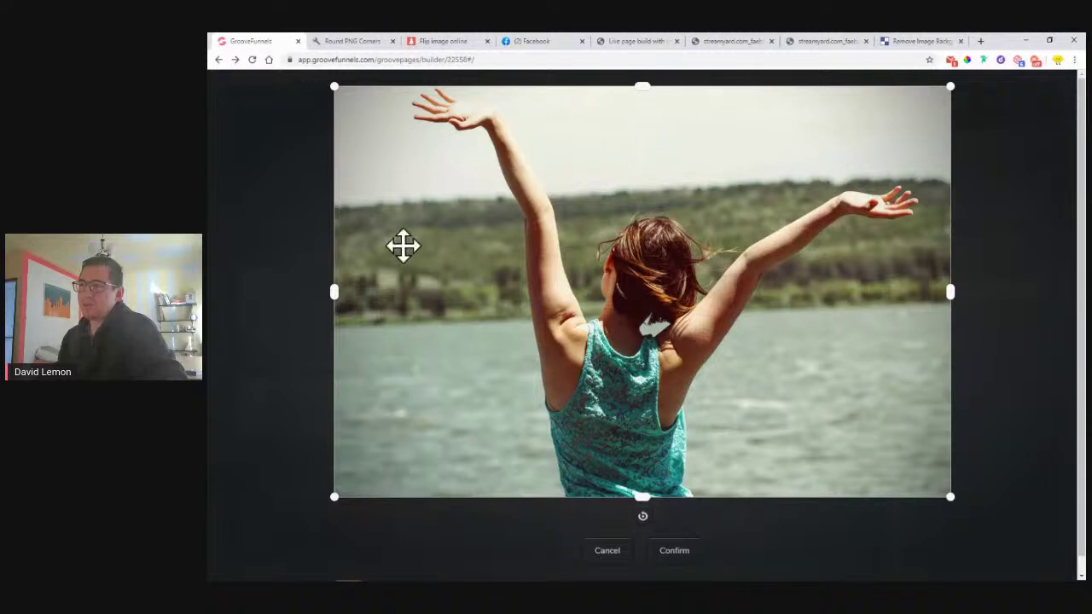
left_click_drag(344, 288, 407, 290)
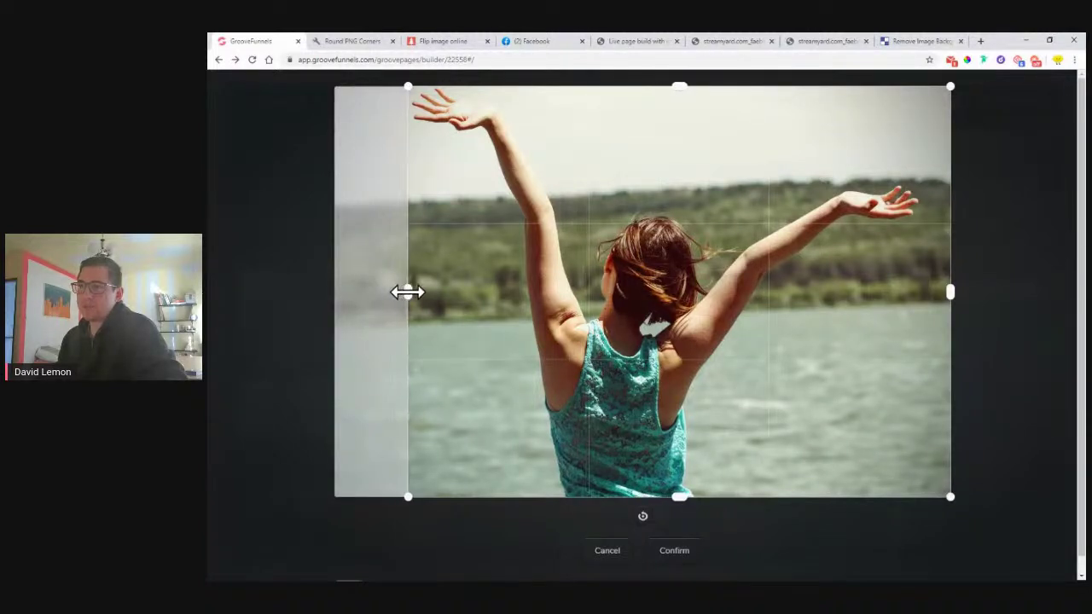
left_click_drag(954, 292, 858, 290)
mouse_move(702, 282)
left_mouse_down()
mouse_move(752, 284)
mouse_move(704, 282)
left_mouse_up()
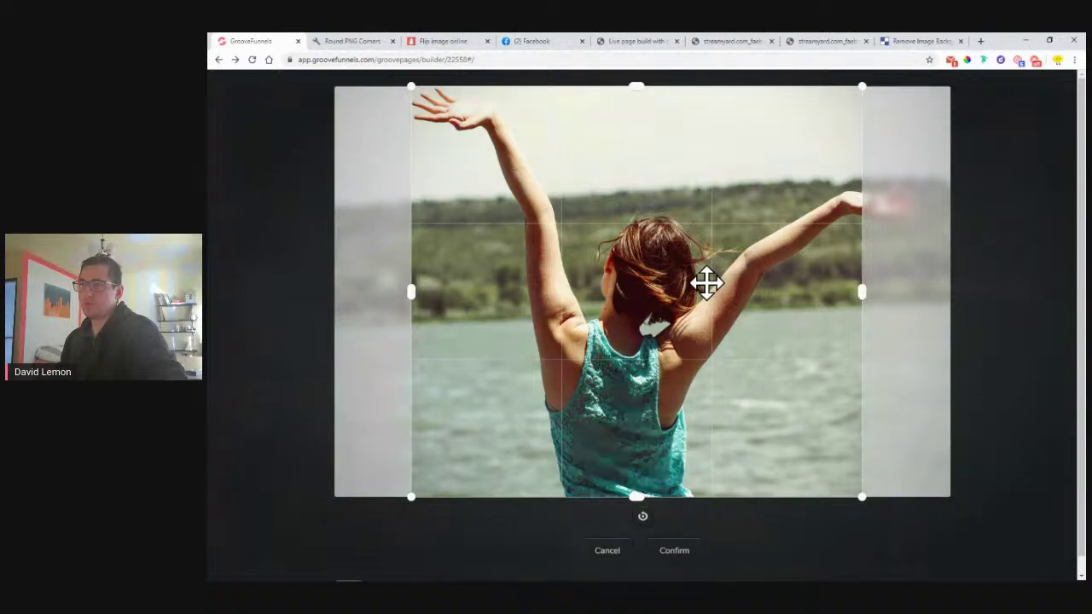
left_click_drag(867, 289, 918, 288)
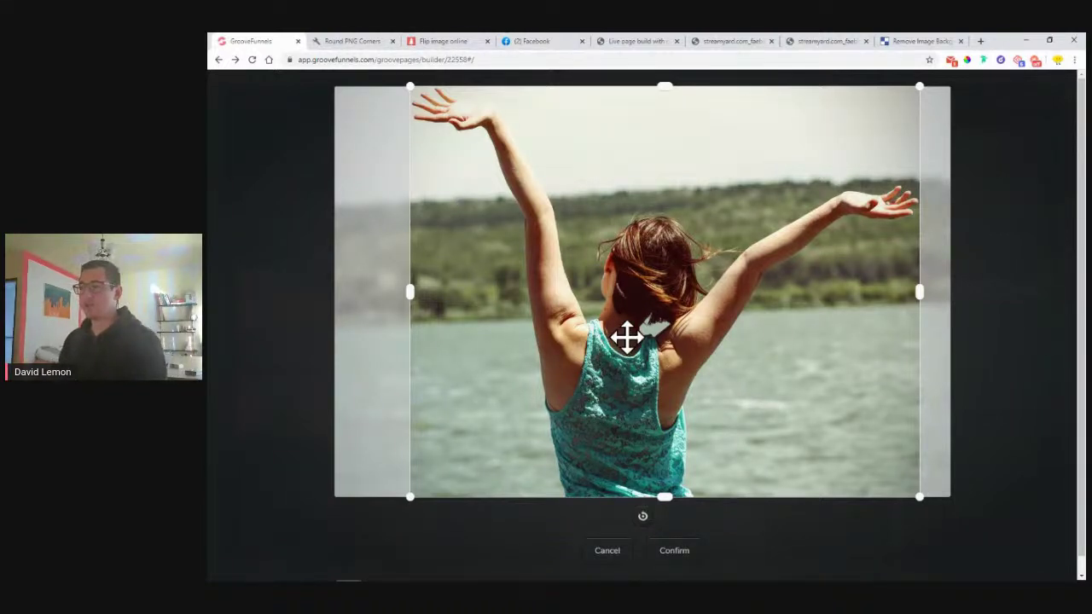
- Rotate the cropped photo through a full turn in four quarter-turn steps
left_click(644, 518)
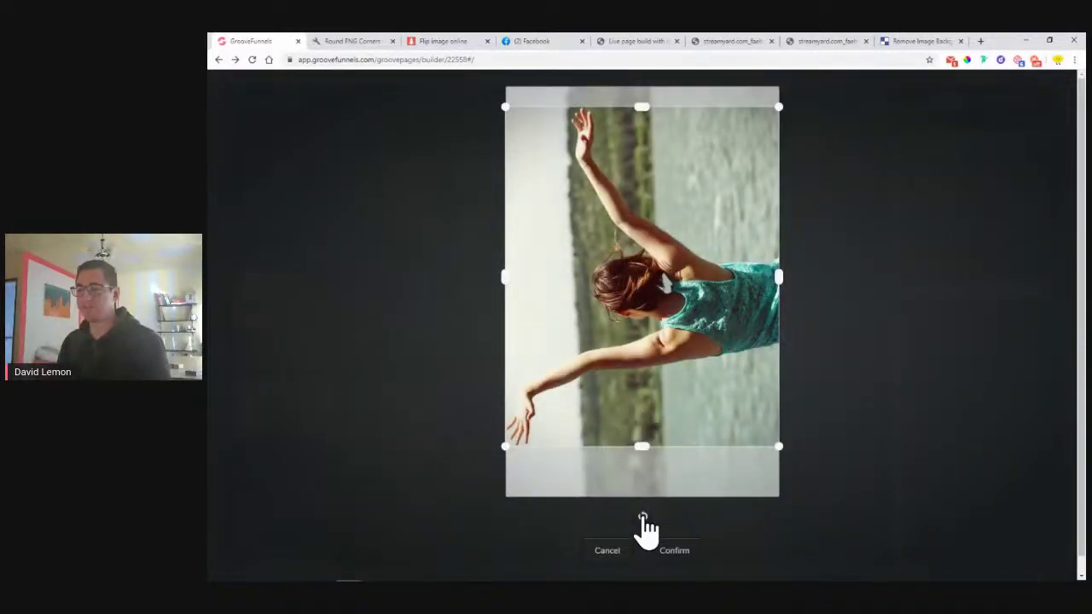
left_click(644, 519)
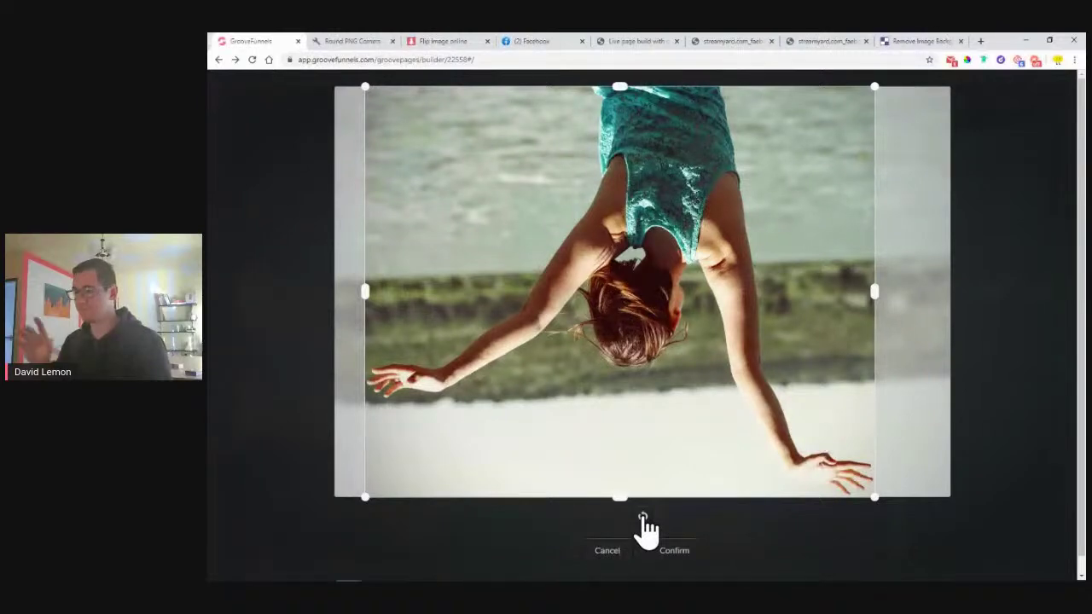
left_click(644, 519)
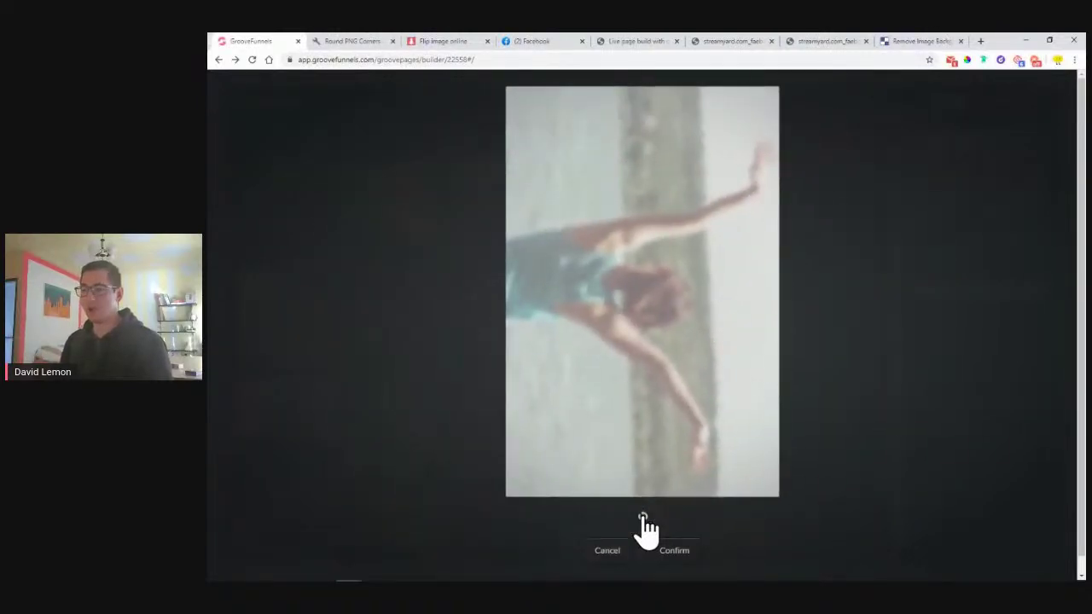
left_click(644, 519)
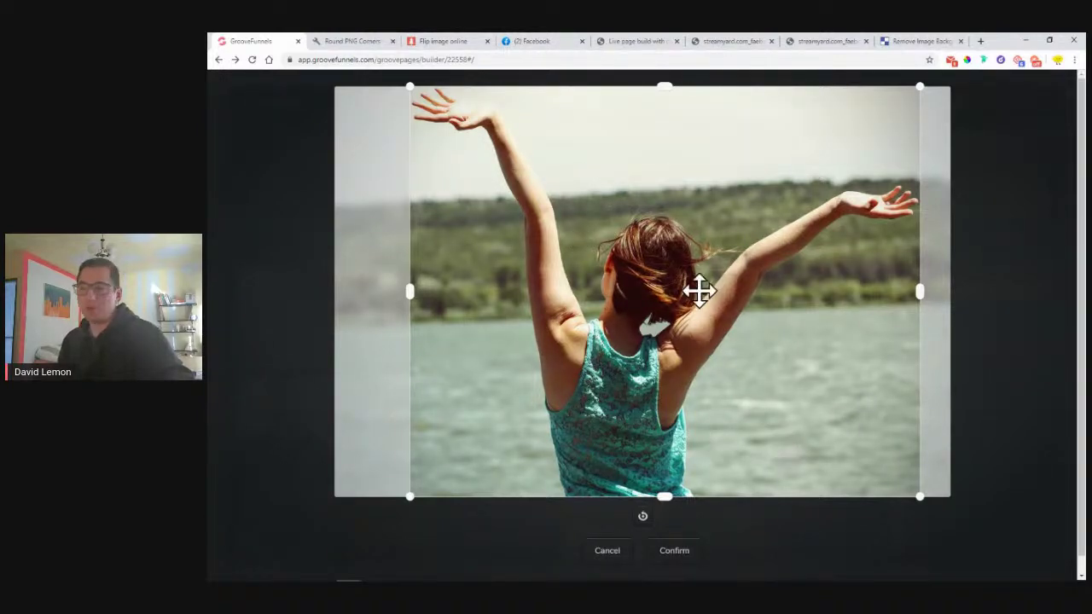
- Confirm the crop of the woman photo, choose it for the image element and update the element on the page
left_click(682, 553)
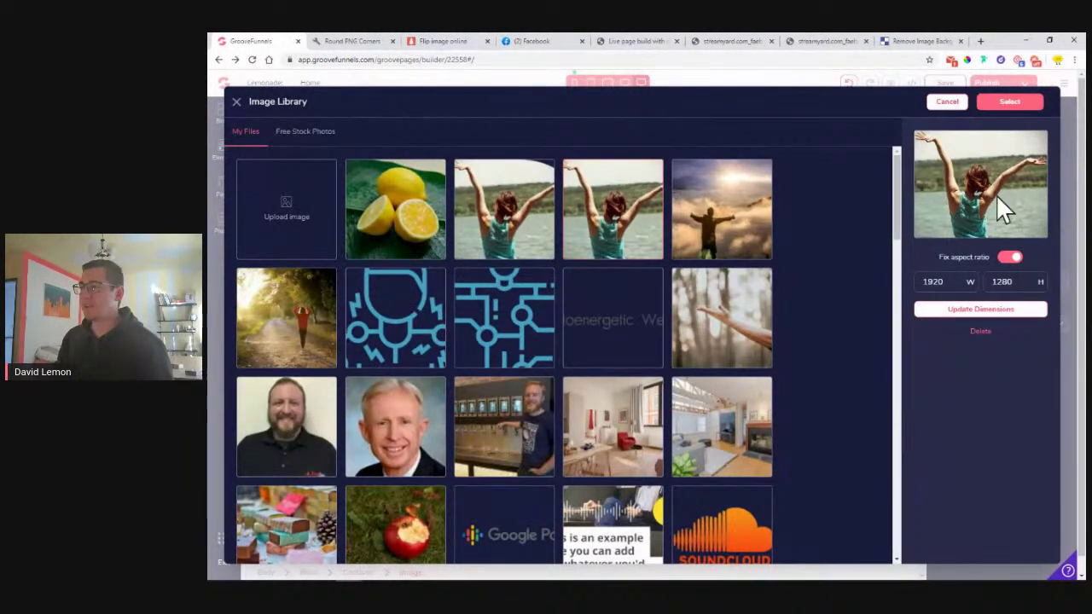
left_click(1011, 103)
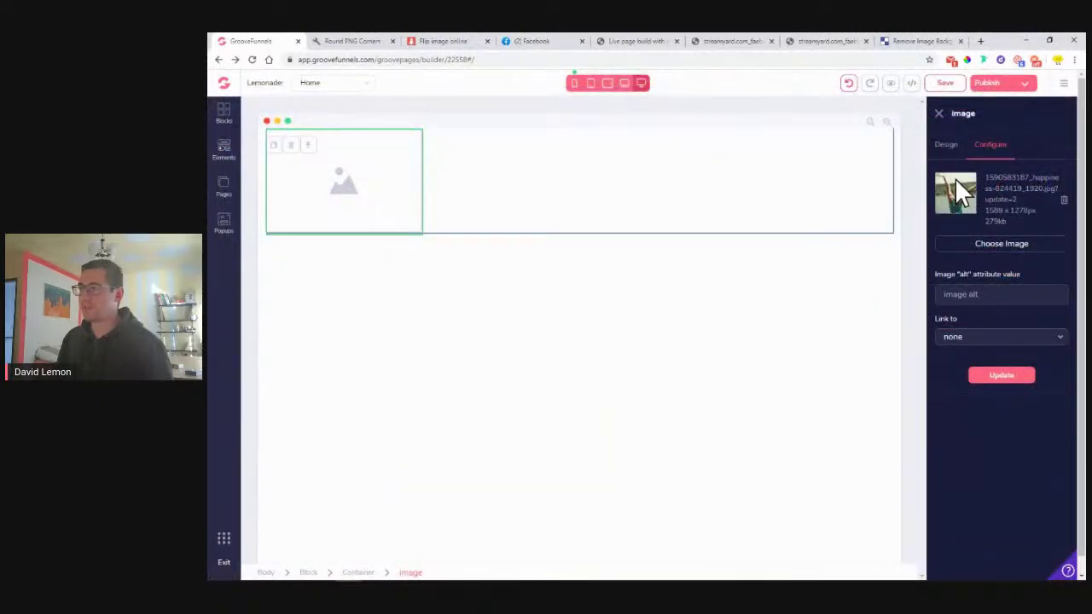
left_click(1002, 377)
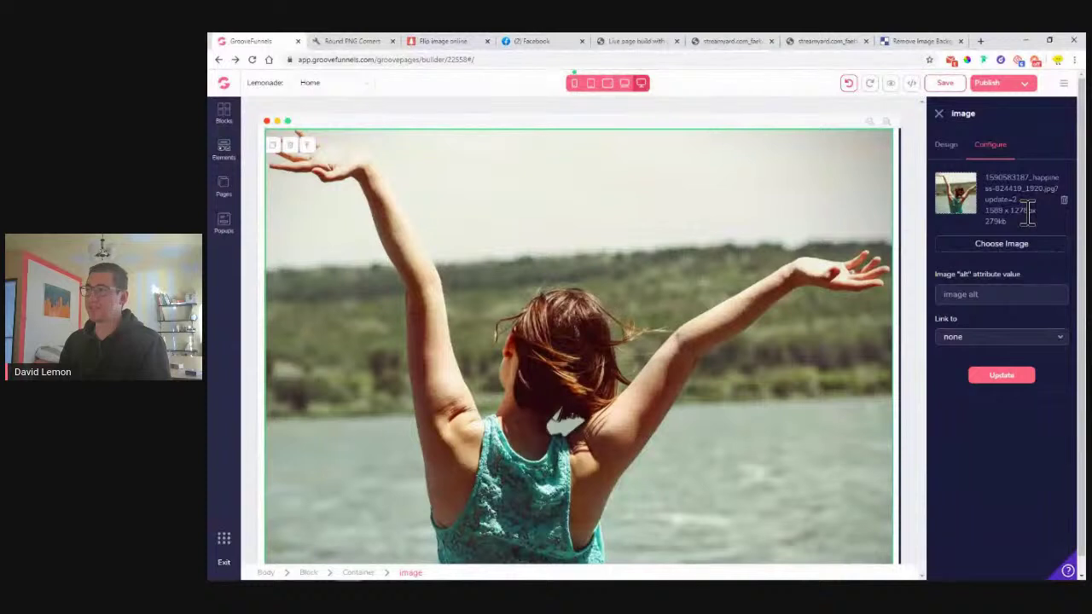
scroll(767, 324, "down", 1)
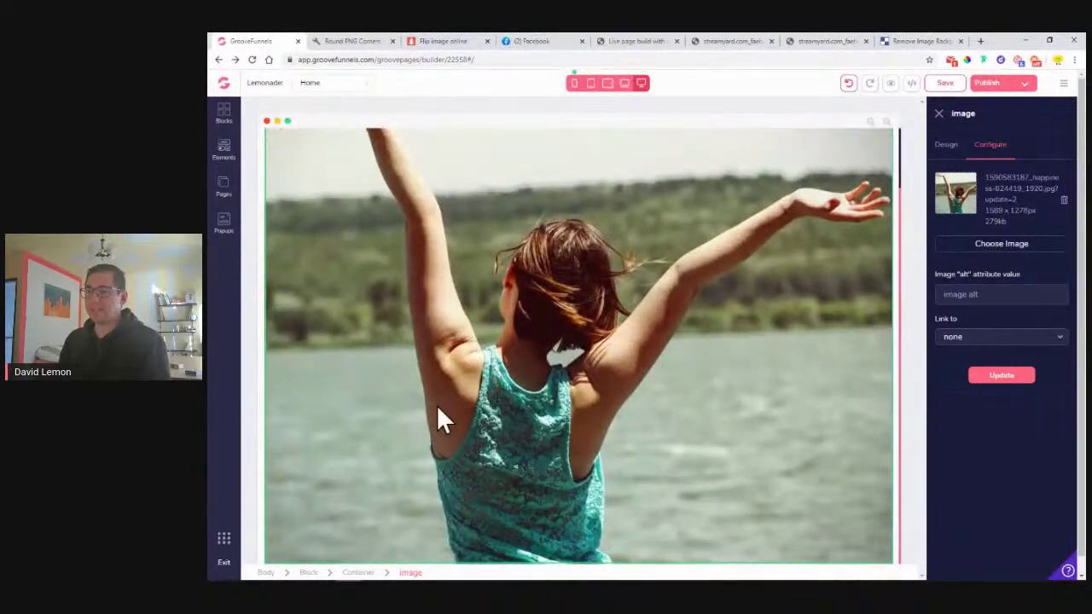
scroll(512, 306, "up", 1)
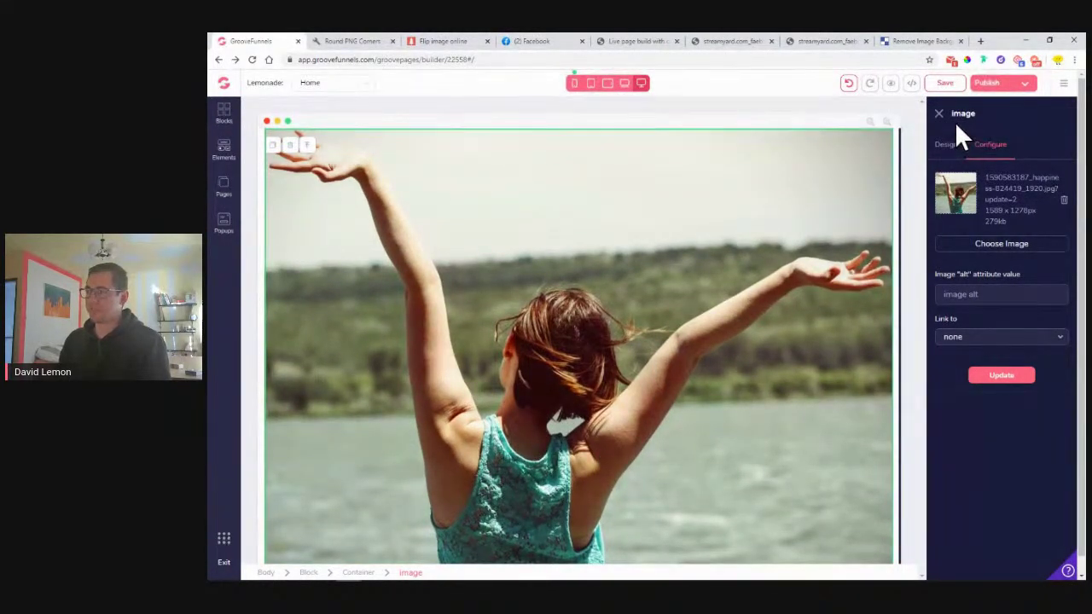
left_click(939, 115)
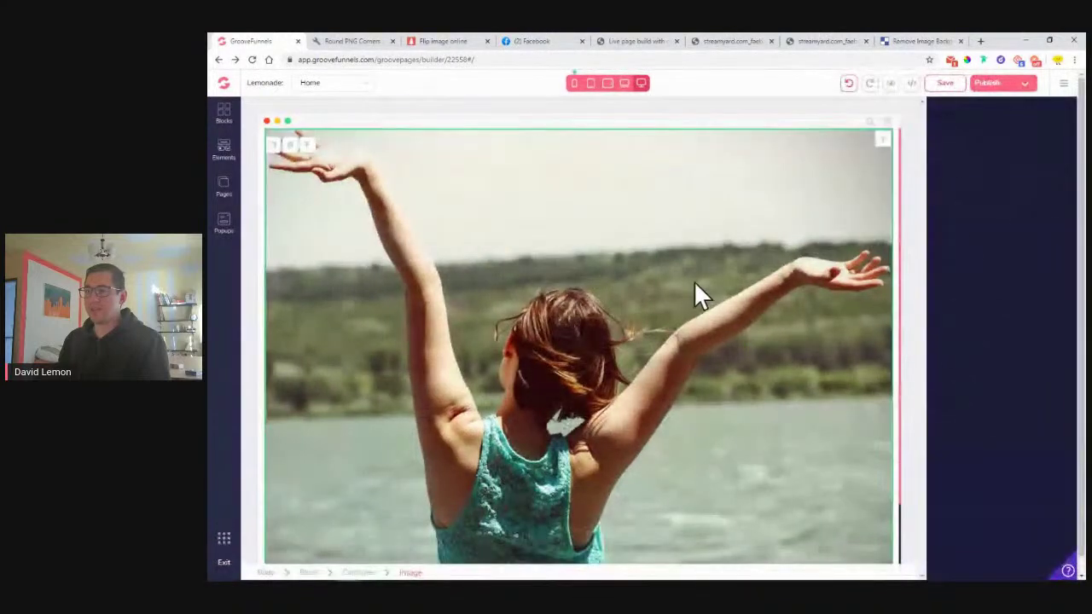
- Try a maximum width of xxs in the image's sizing settings and clear that limit again
left_click(699, 295)
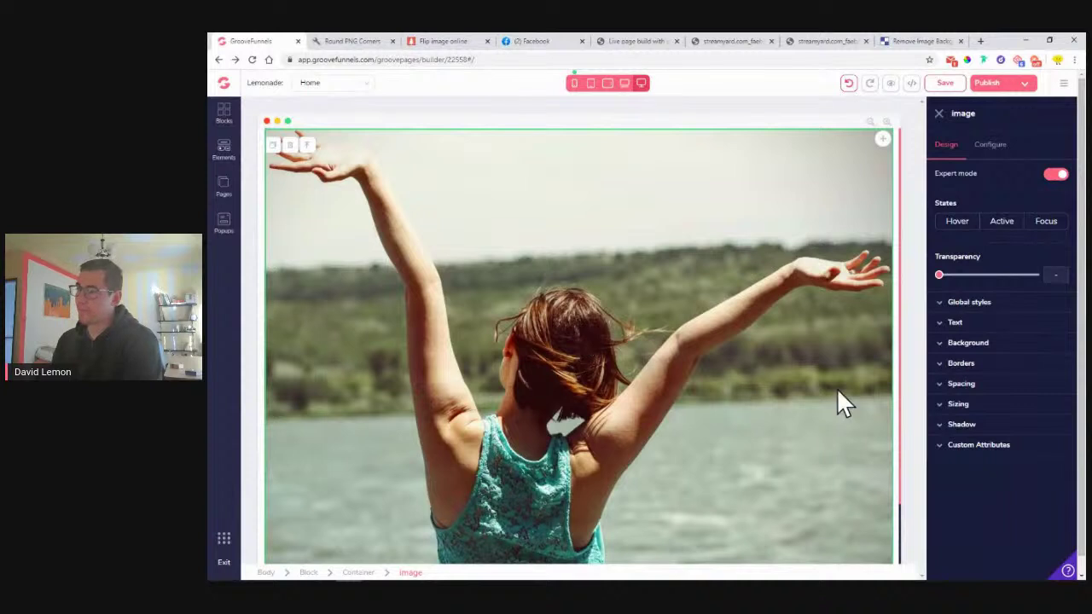
left_click(986, 406)
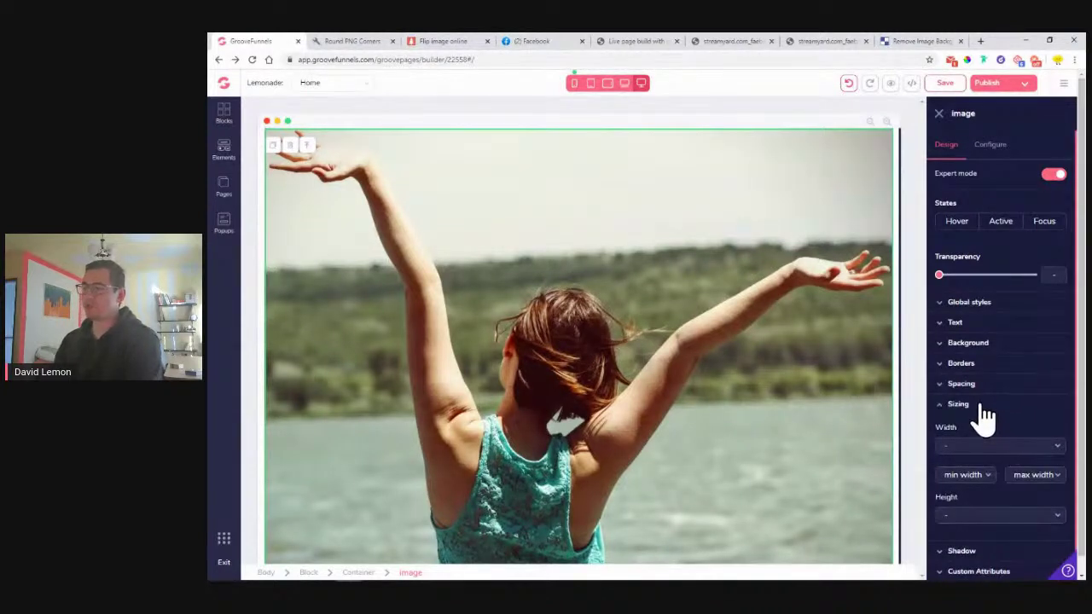
scroll(975, 437, "down", 1)
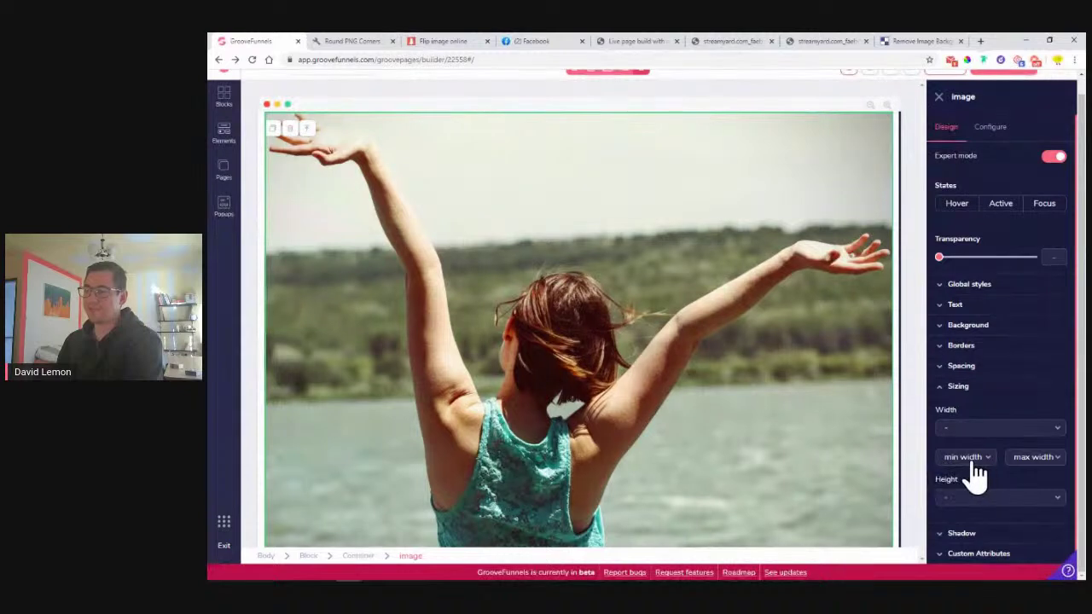
left_click(1030, 465)
left_click(1030, 521)
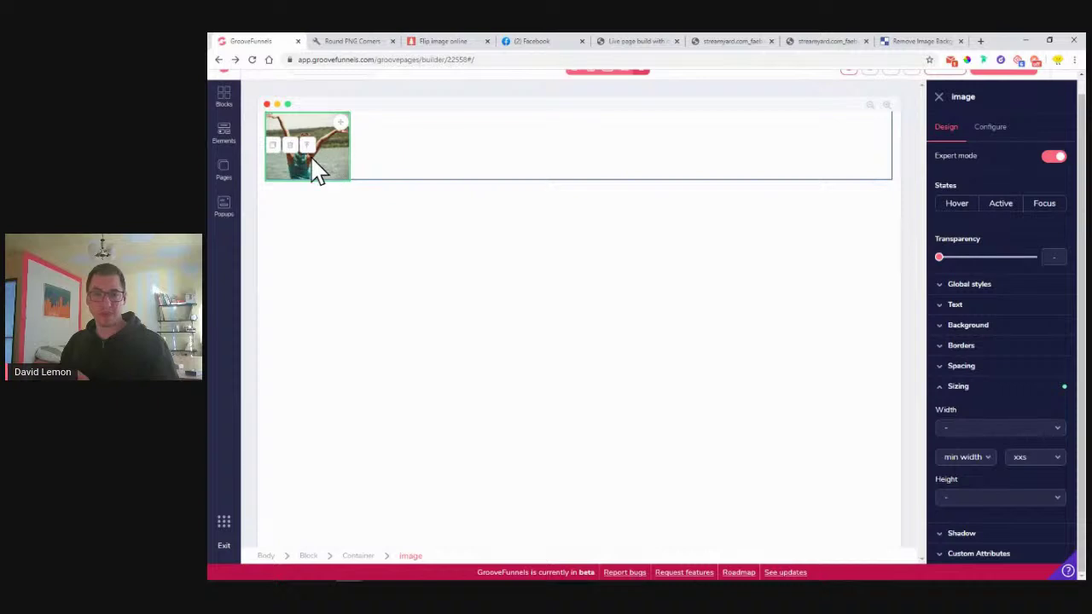
left_click(1041, 462)
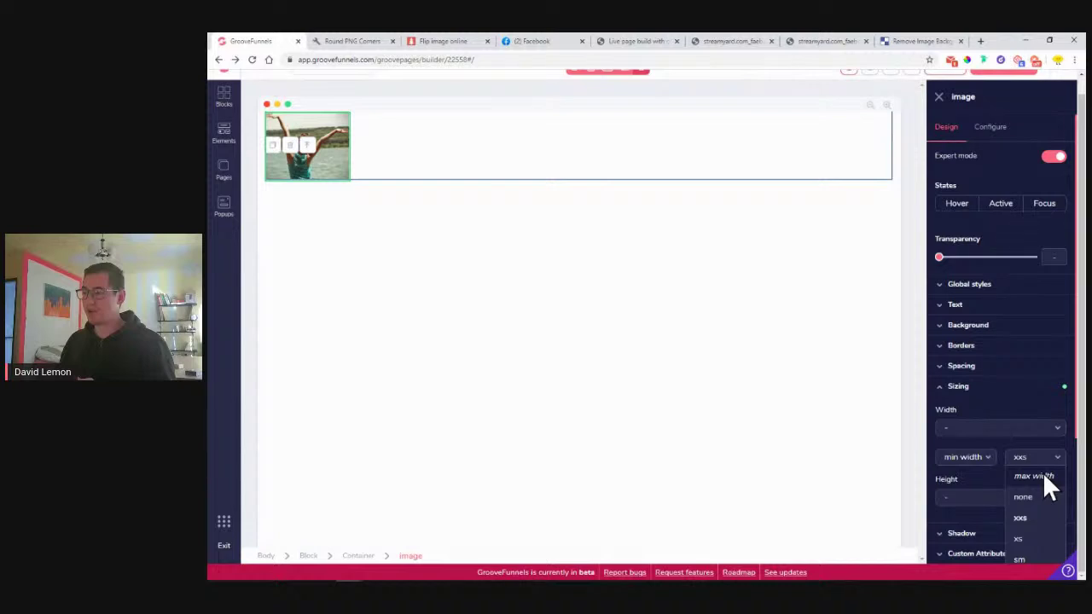
left_click(1042, 474)
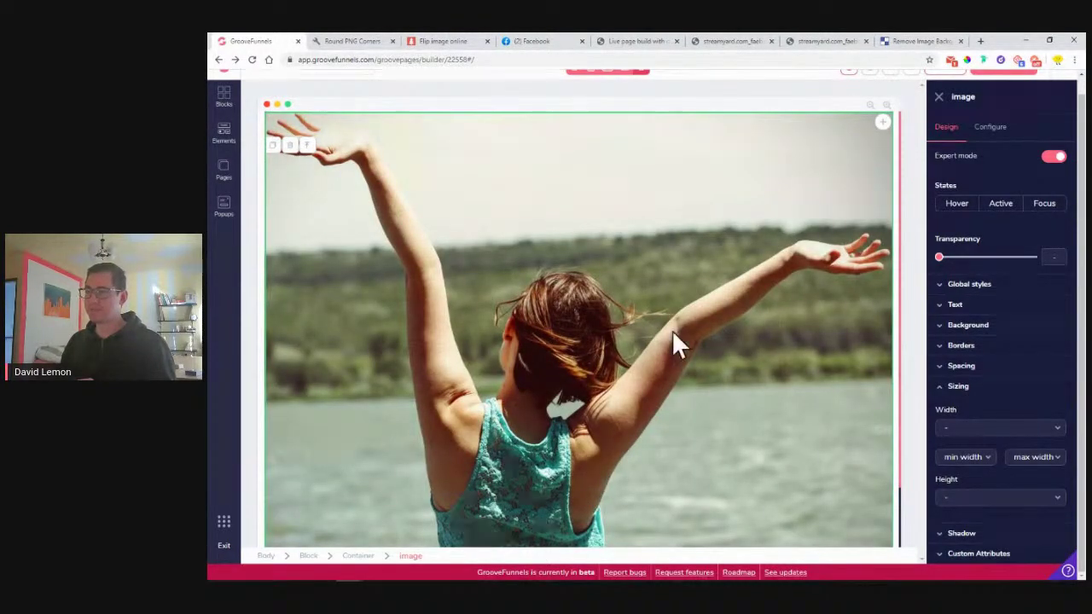
- Size the image's width in px, trying 250px before settling on 550px, and close the sizing settings
left_click(1002, 431)
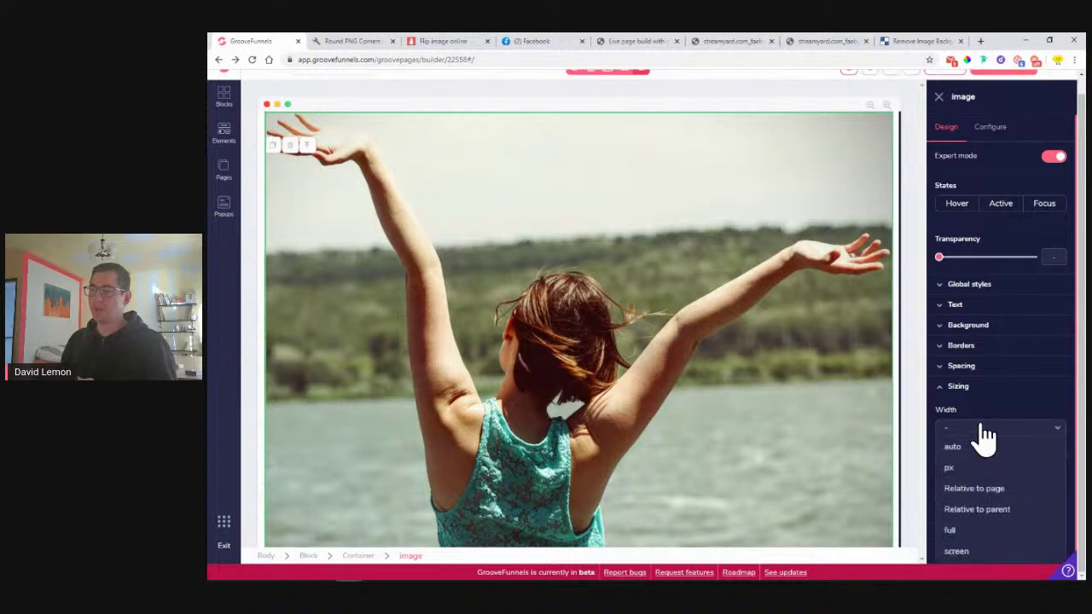
left_click(952, 468)
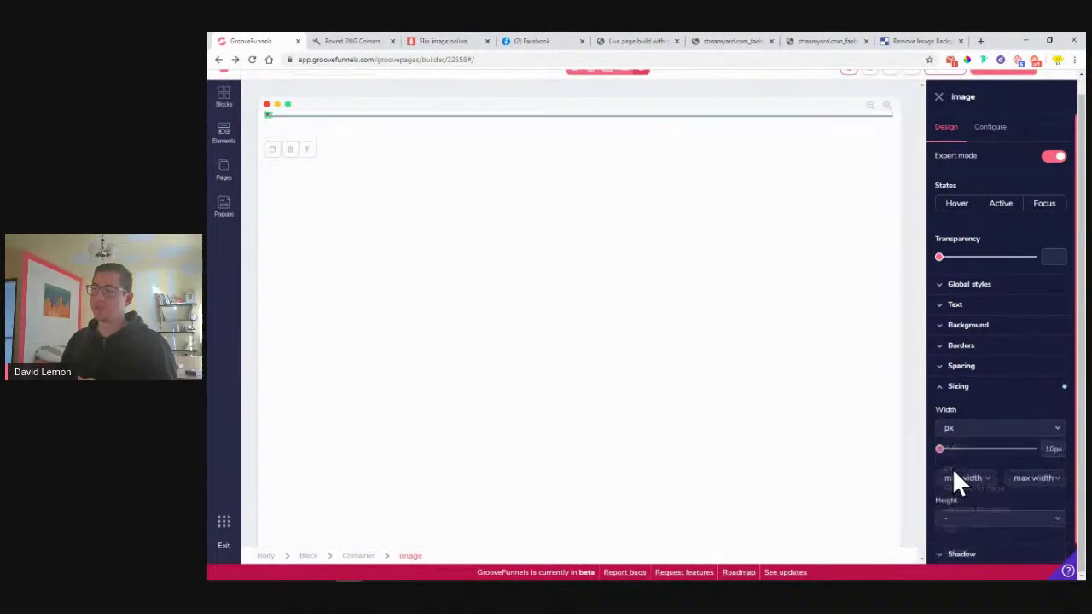
left_click_drag(938, 452, 975, 458)
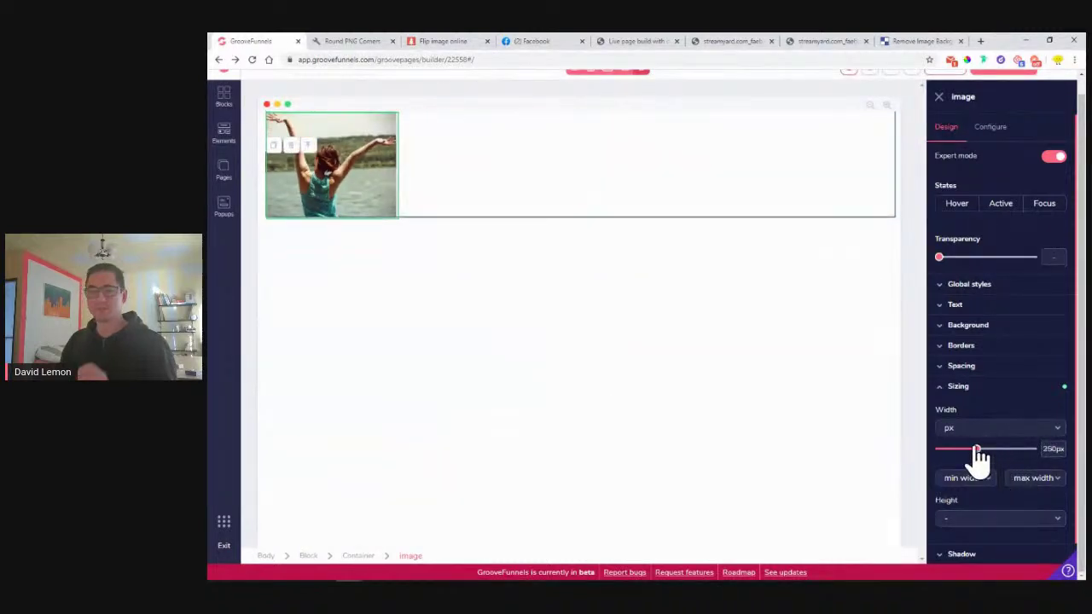
left_click_drag(978, 458, 1002, 461)
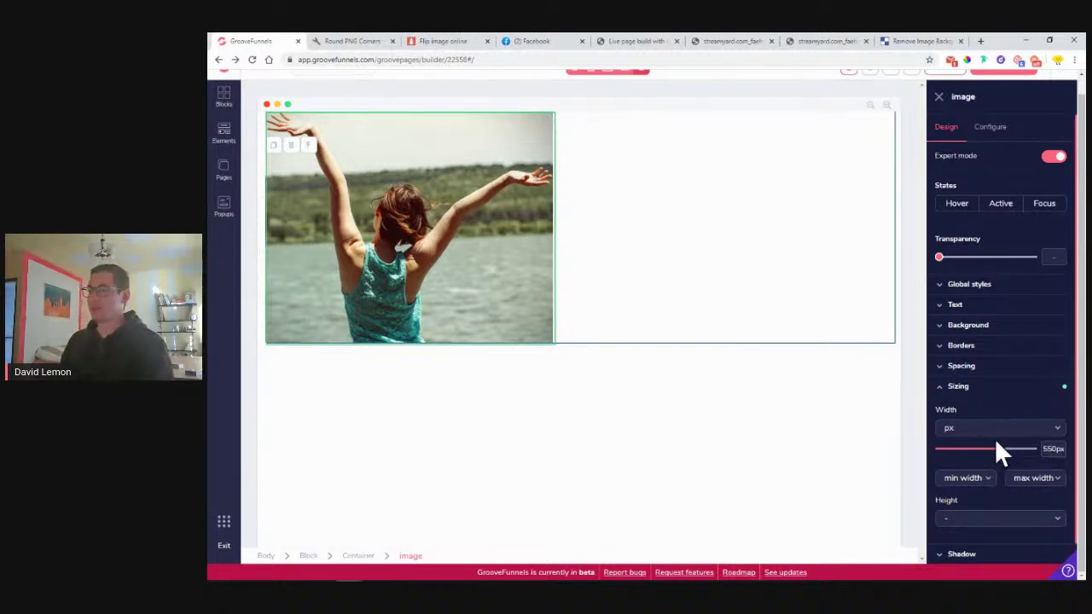
left_click(958, 388)
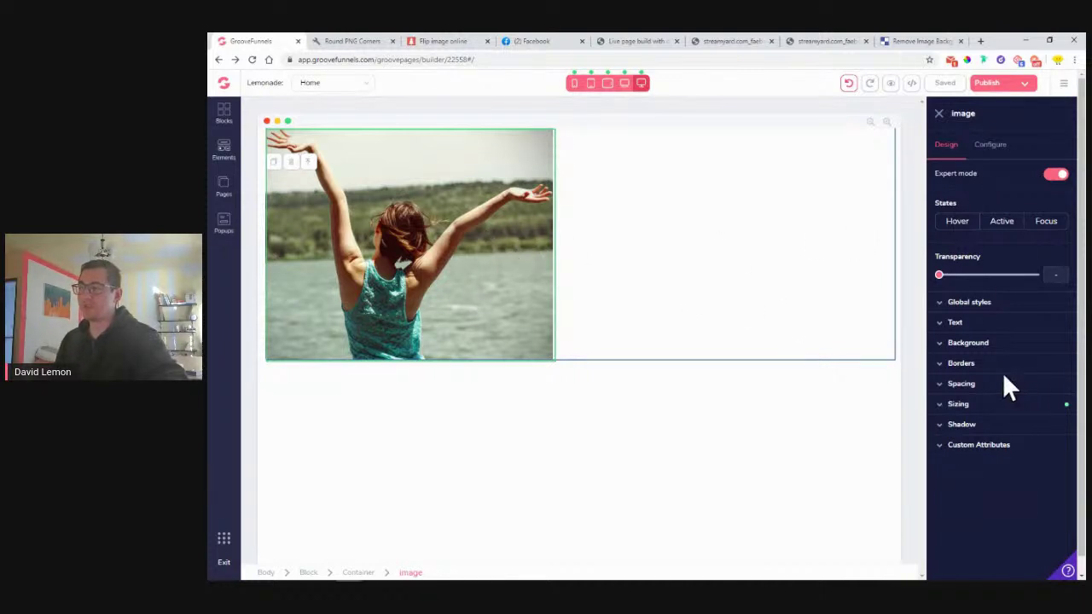
- Round all corners of the image to about two thirds of the range and deselect it to check the corners
left_click(981, 365)
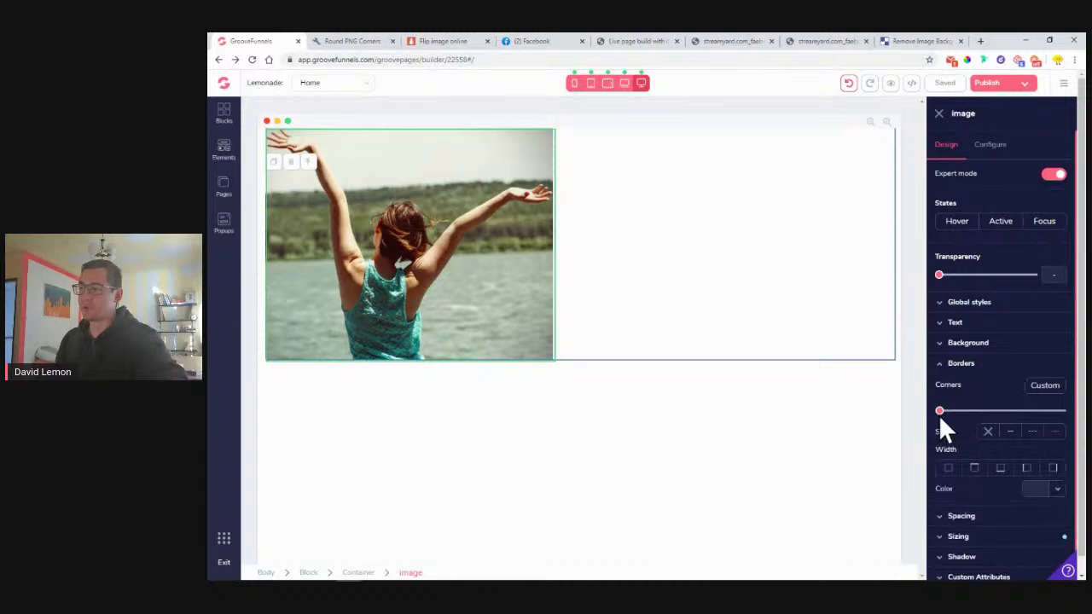
left_click_drag(939, 415, 984, 432)
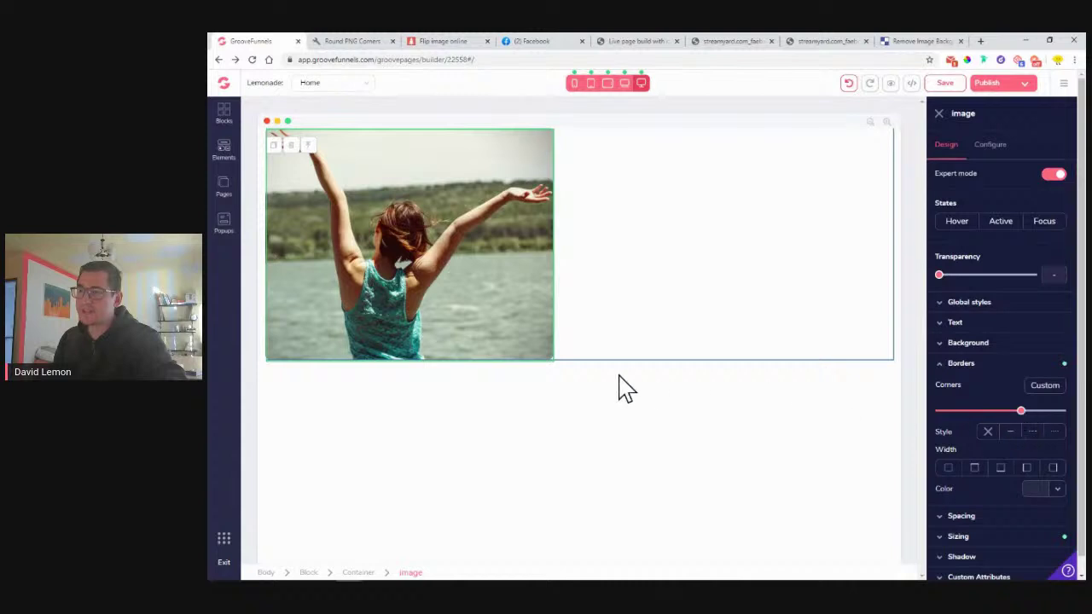
left_click(626, 343)
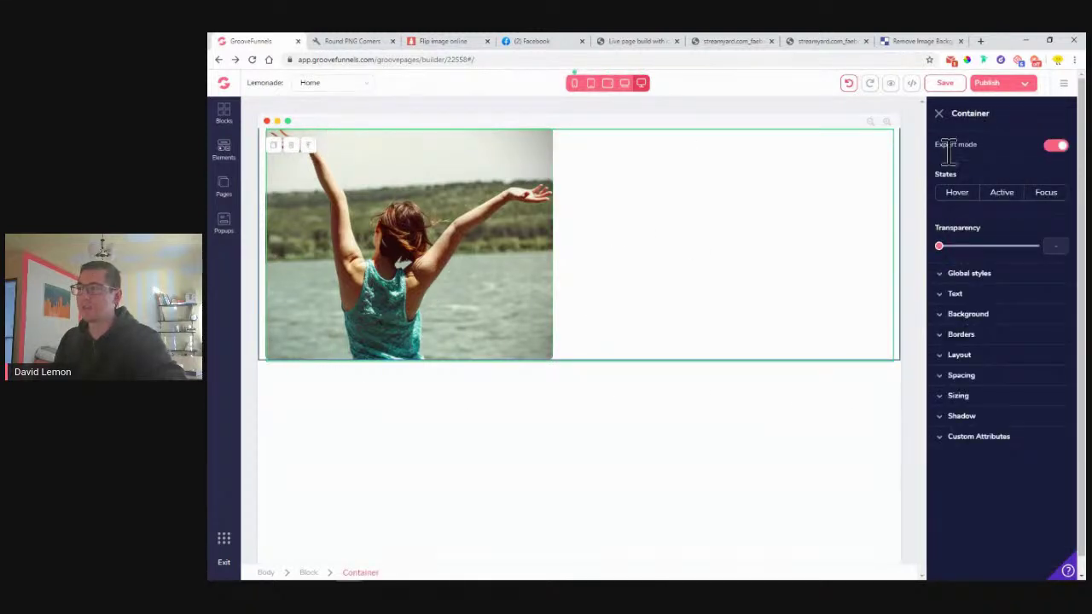
left_click(940, 116)
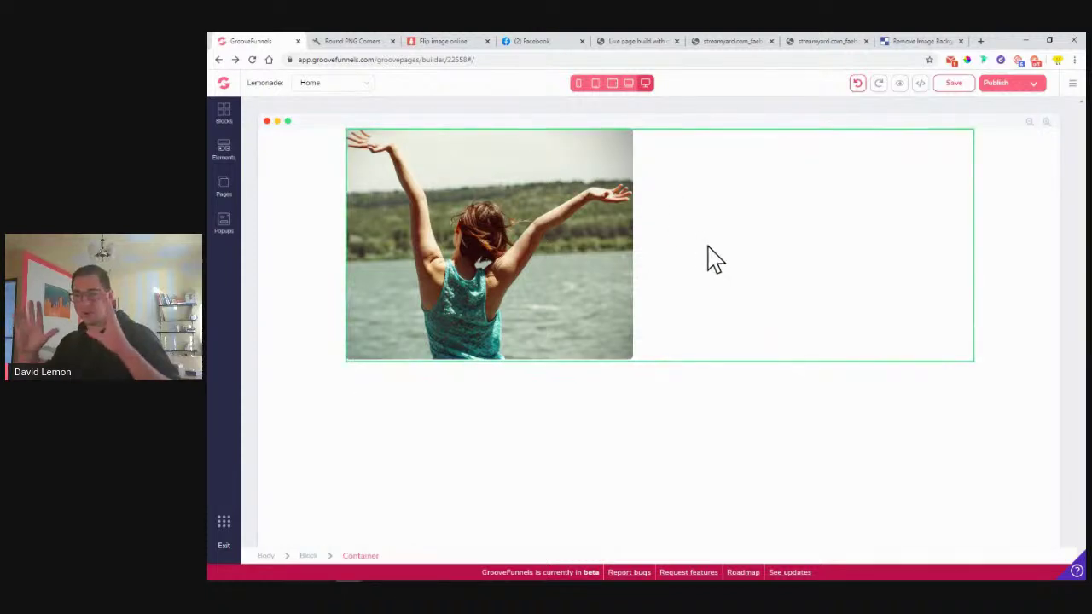
- Increase the image's corner rounding until the photo is a full oval, and bring the corners back to square
left_click(506, 309)
left_click(965, 368)
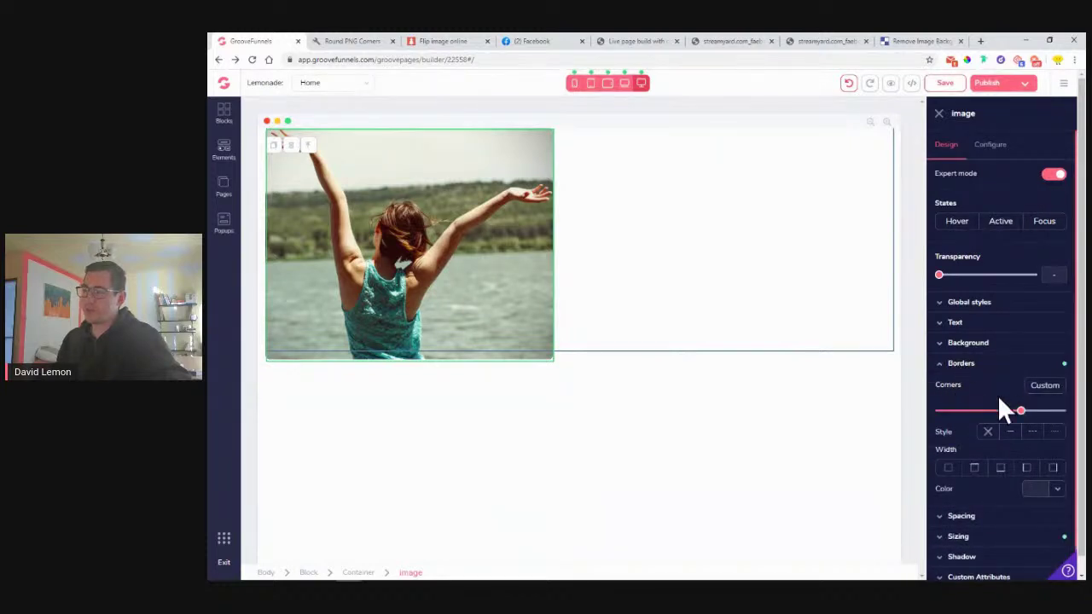
left_click_drag(1024, 413, 1061, 413)
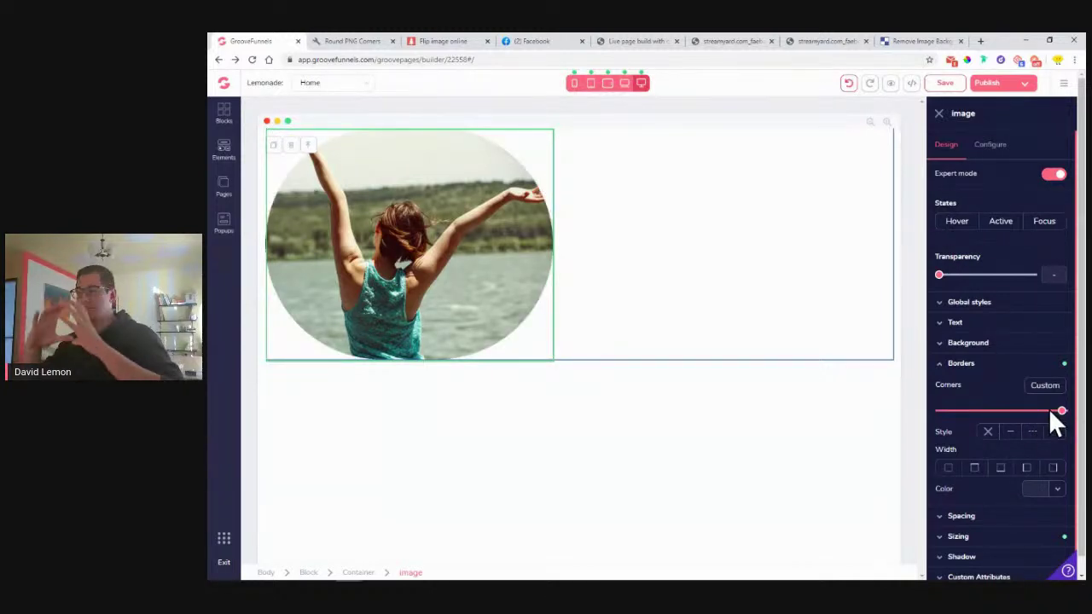
left_click_drag(1063, 412, 962, 417)
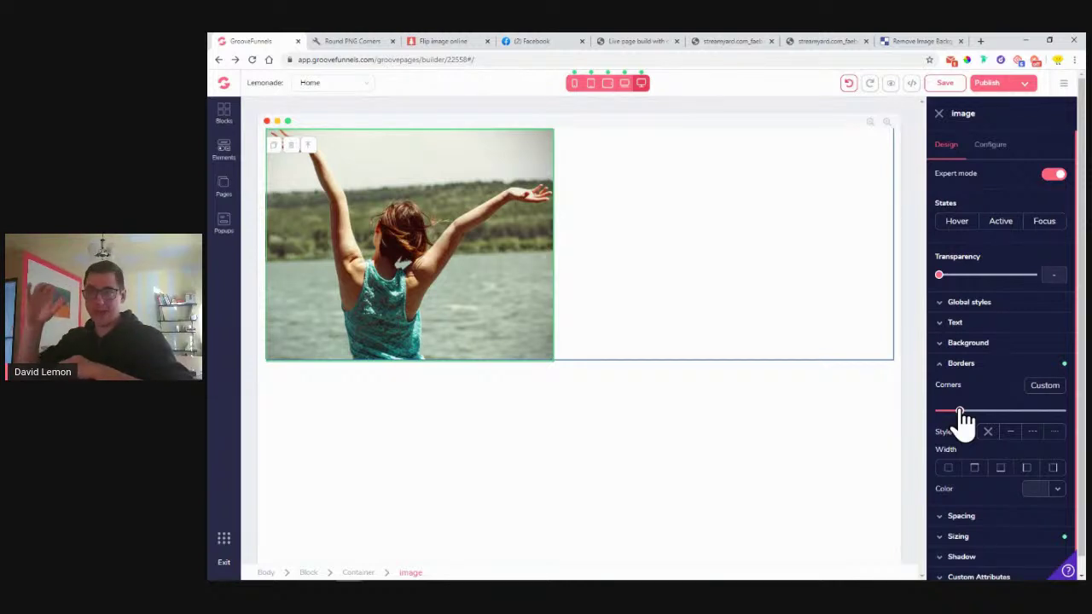
left_click_drag(961, 413, 939, 412)
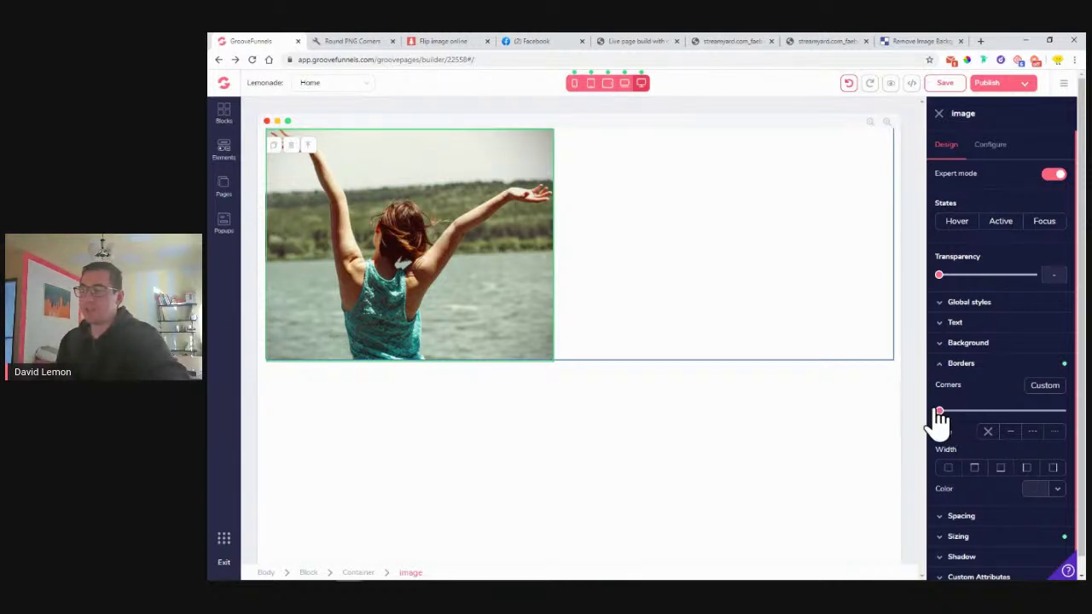
- Turn on custom corners, pick the image's top-right corner, raise the rounding to about 80% of the range and deselect the image
left_click(1056, 394)
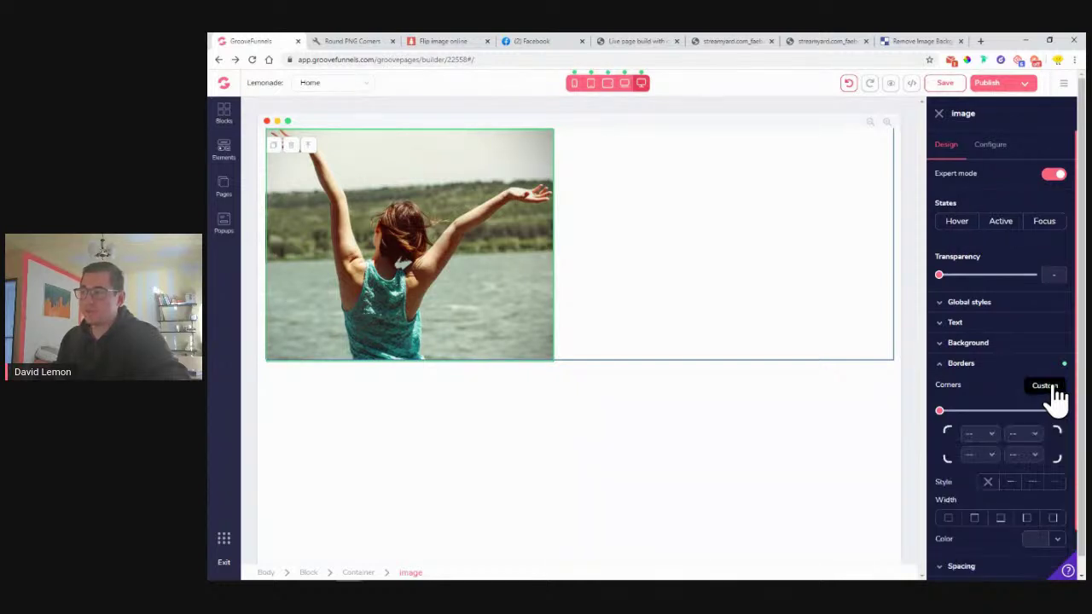
scroll(990, 406, "down", 1)
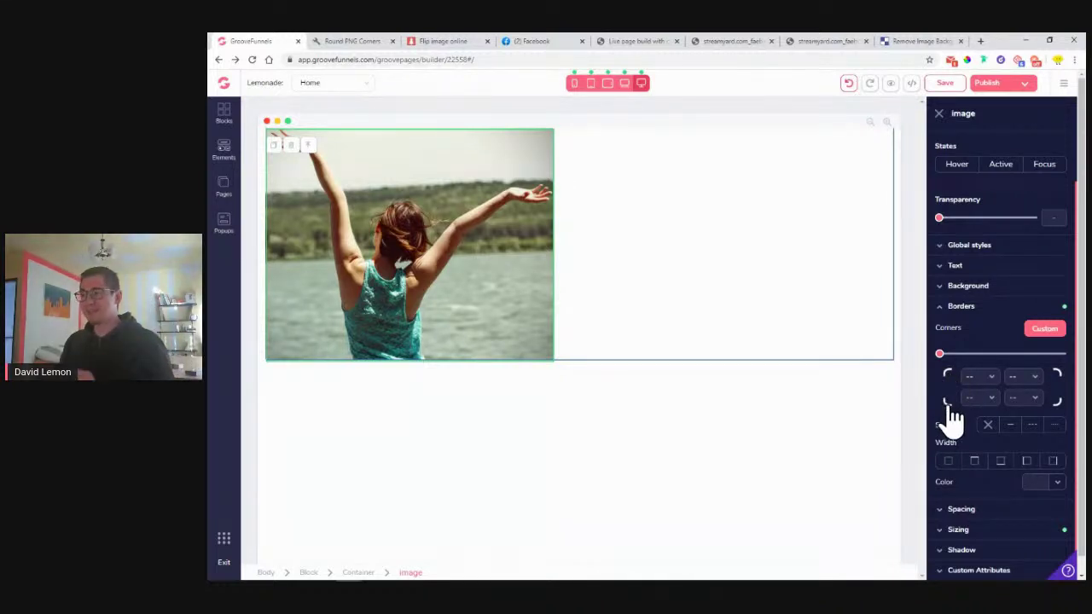
left_click(1056, 375)
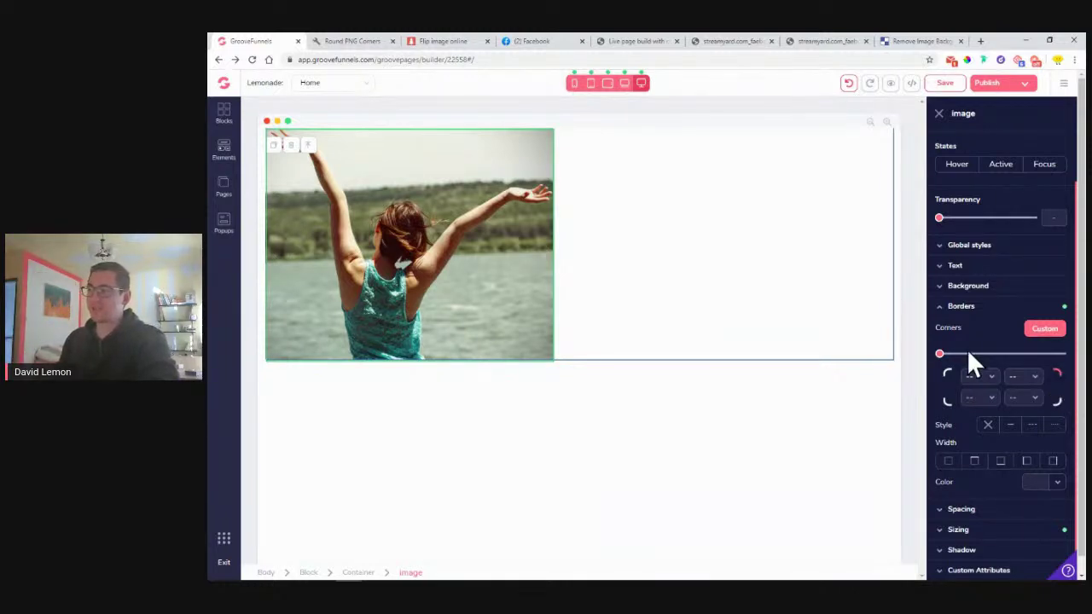
left_click_drag(941, 360, 1042, 365)
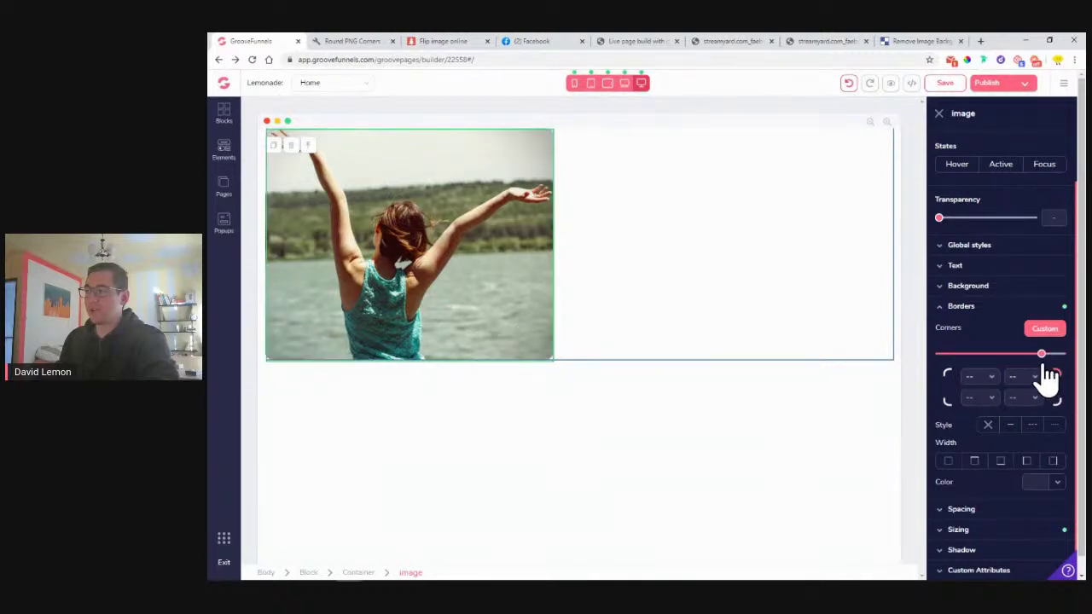
left_click(620, 295)
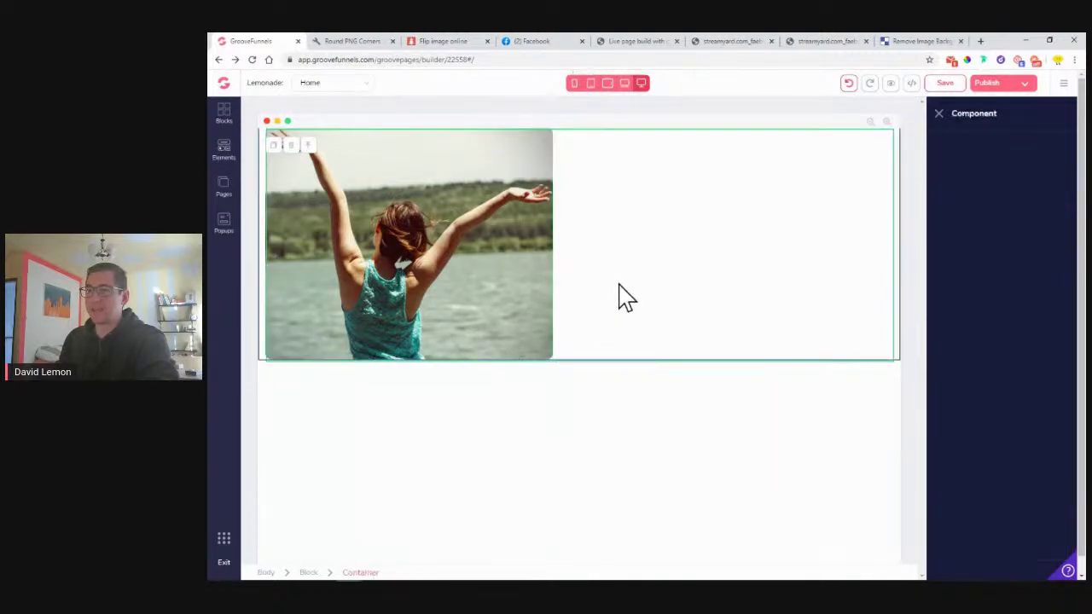
- Reselect the image, reset its corner rounding to the minimum and show the custom corner options
left_click(553, 213)
left_click(991, 365)
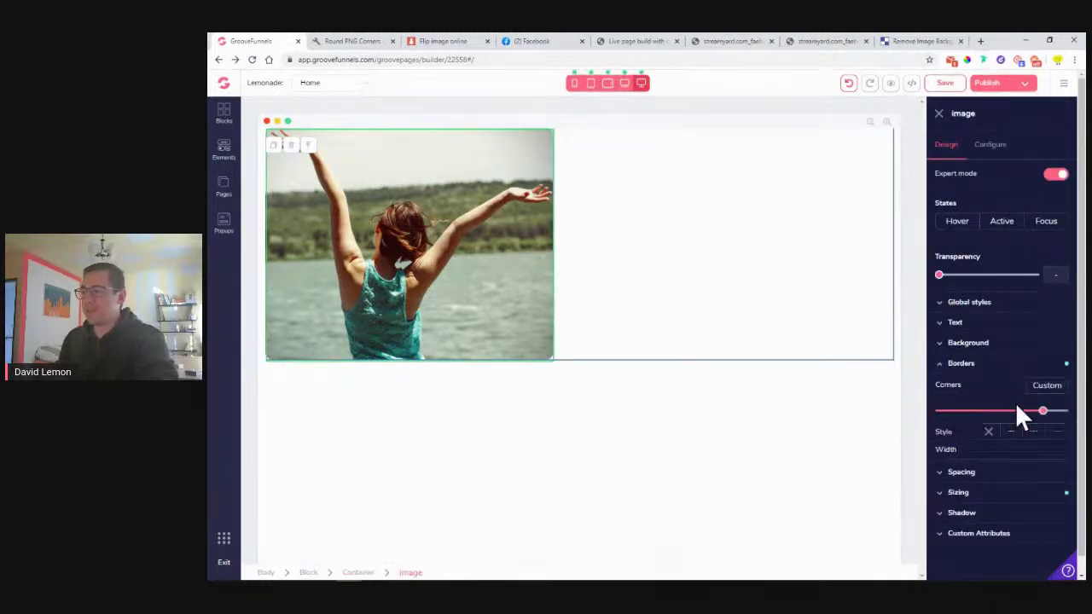
left_click(1044, 385)
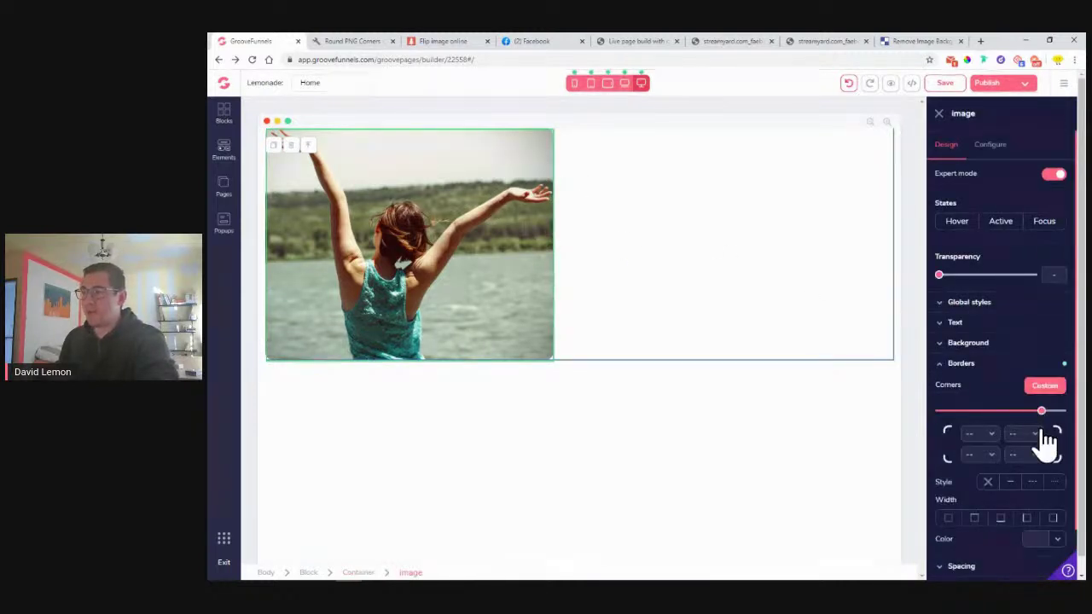
left_click_drag(1041, 412, 895, 429)
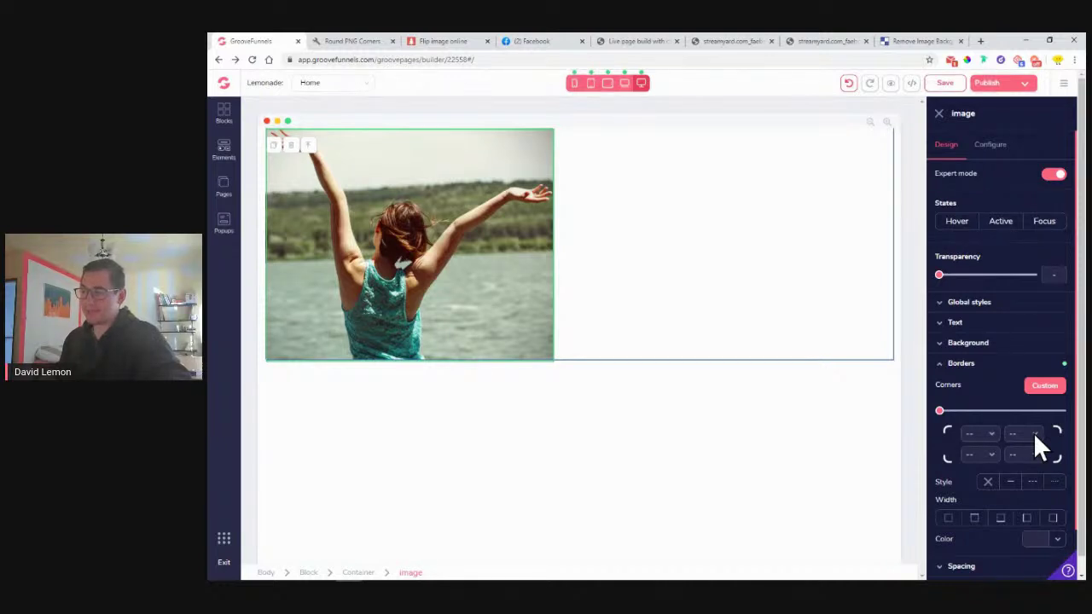
- Try the md rounding preset on the image's top-right corner
left_click(1033, 433)
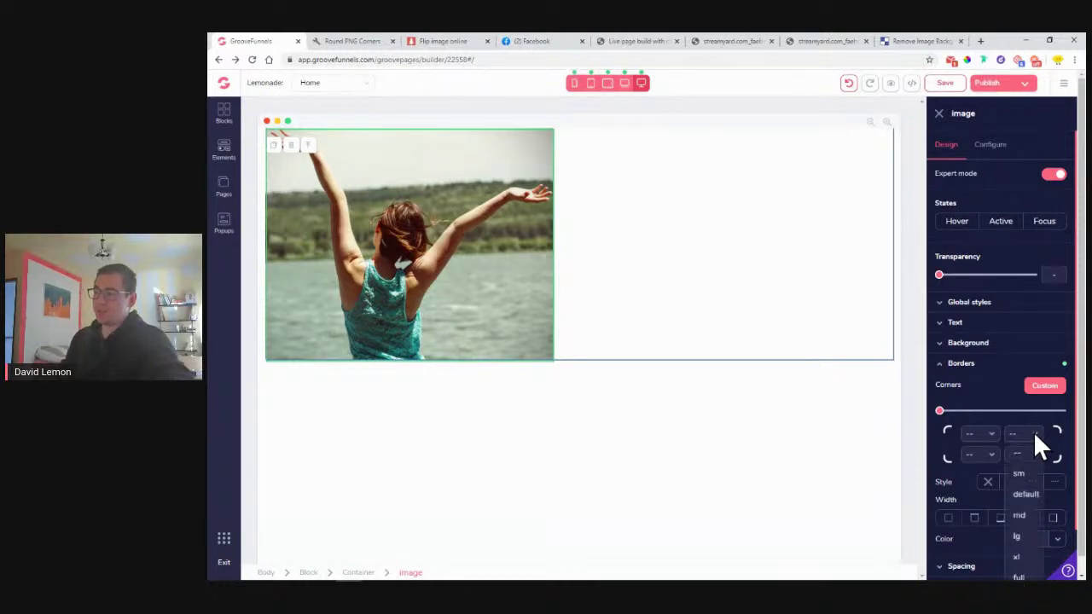
scroll(1033, 430, "down", 1)
left_click(1023, 461)
left_click(1032, 380)
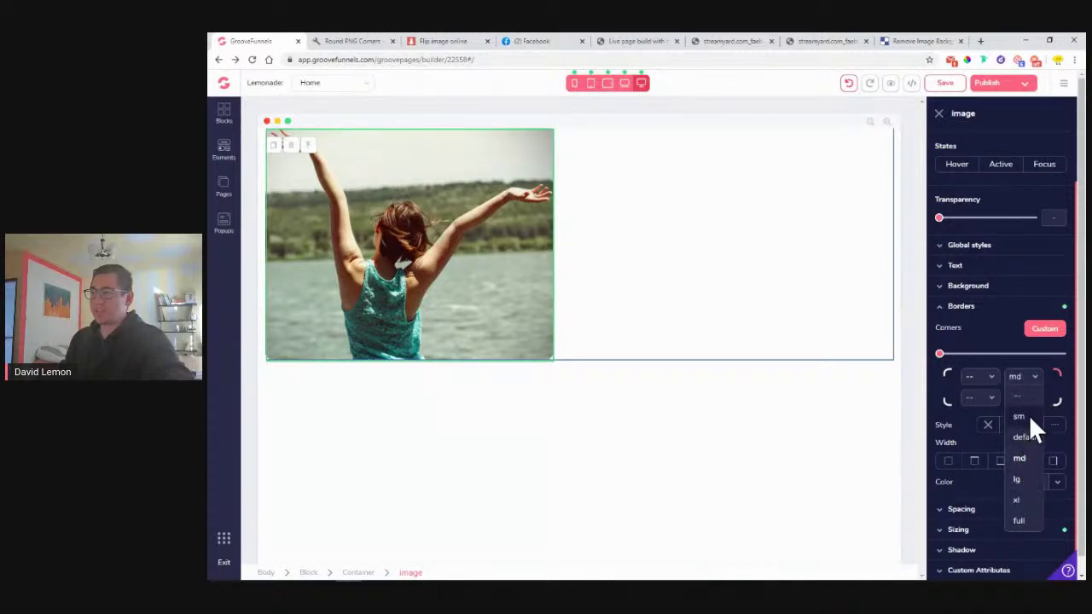
left_click(1034, 377)
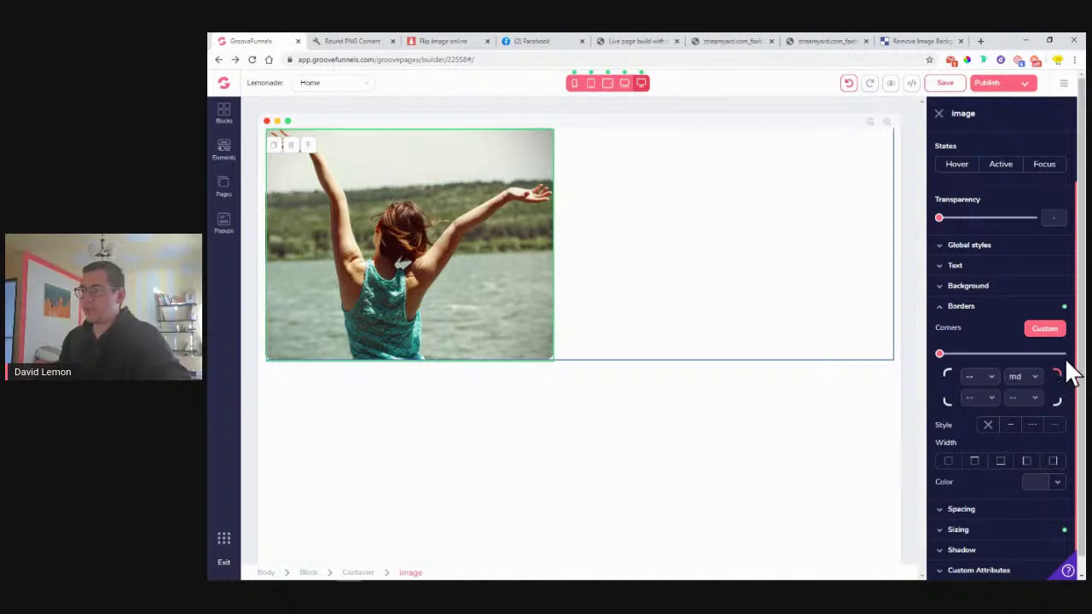
- Clear the top-right corner's preset and raise the image's corner rounding to the maximum
left_click(1030, 380)
left_click(1031, 396)
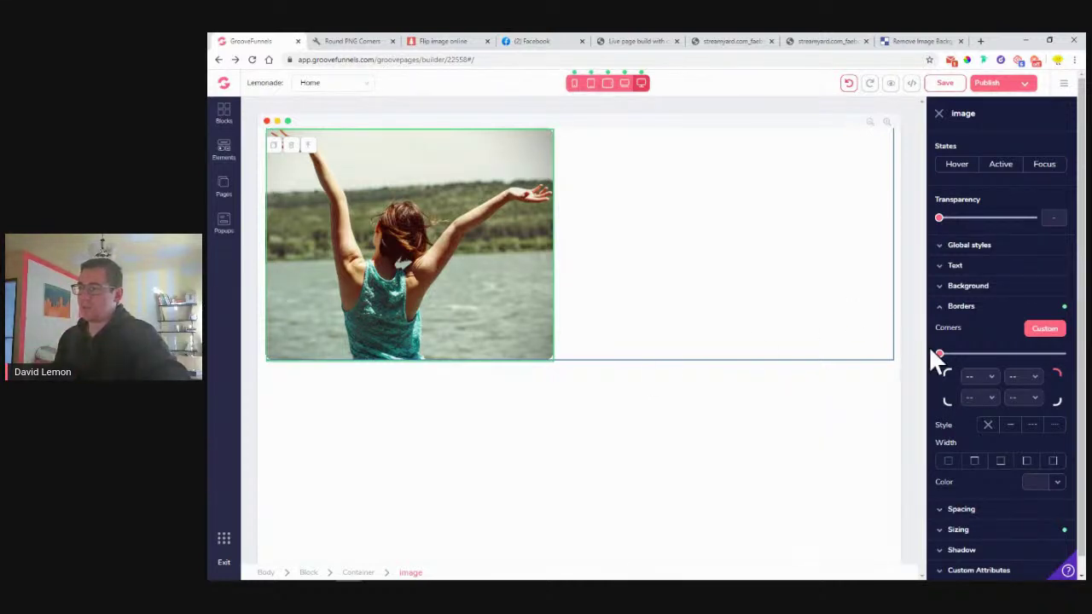
left_click_drag(939, 350, 1066, 371)
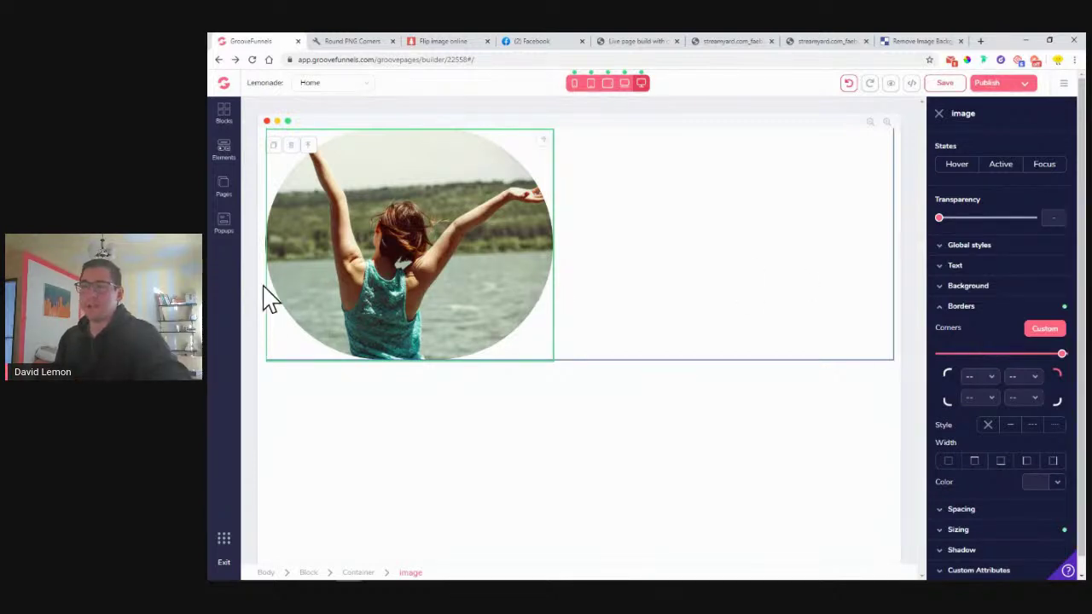
- Add a Round Image element to the container beside the oval photo
left_click(225, 152)
scroll(309, 224, "down", 4)
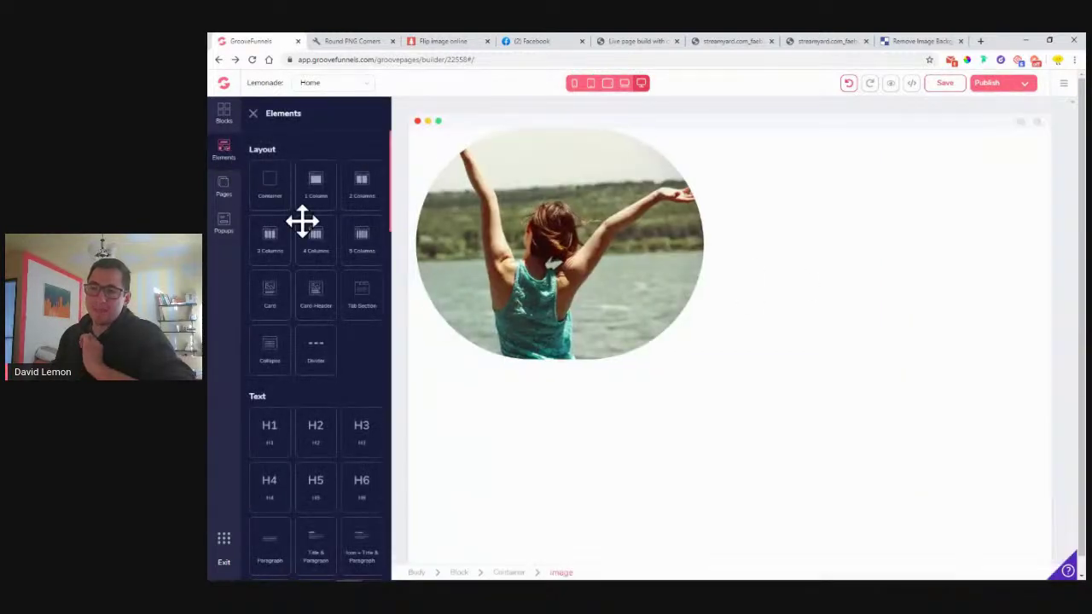
scroll(312, 244, "down", 2)
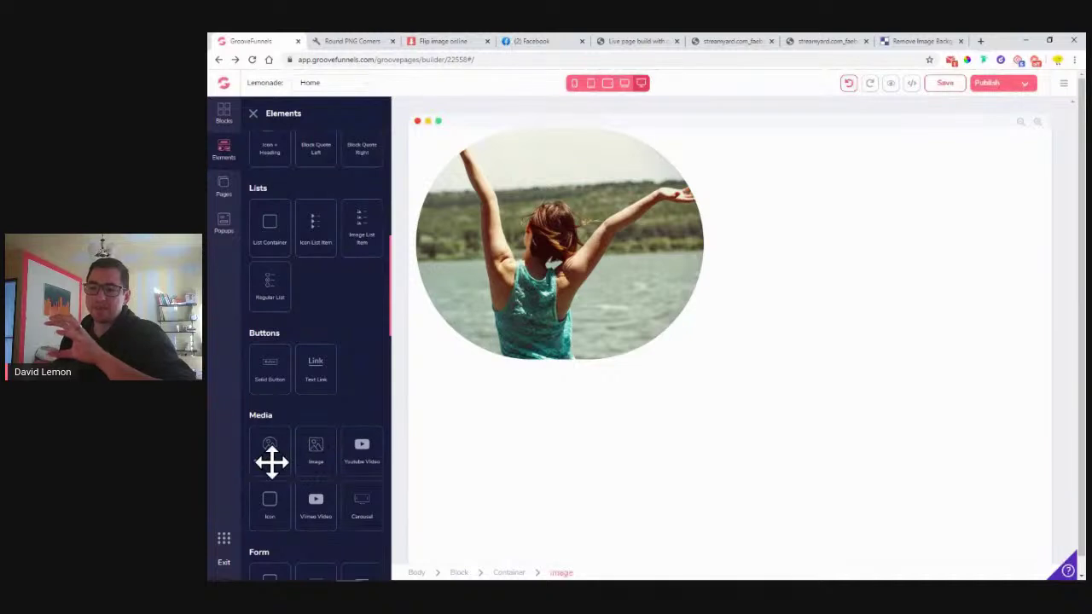
left_click_drag(270, 461, 763, 330)
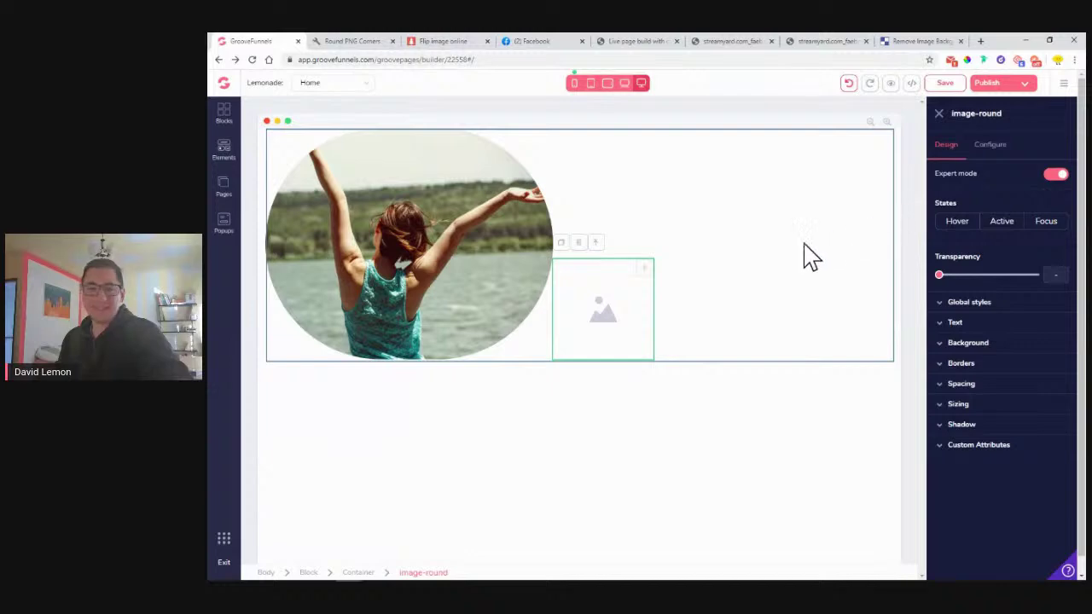
- Assign the 1589 × 1278 photo of the woman with raised arms from the image library to the round image and apply the update
left_click(991, 145)
left_click(994, 232)
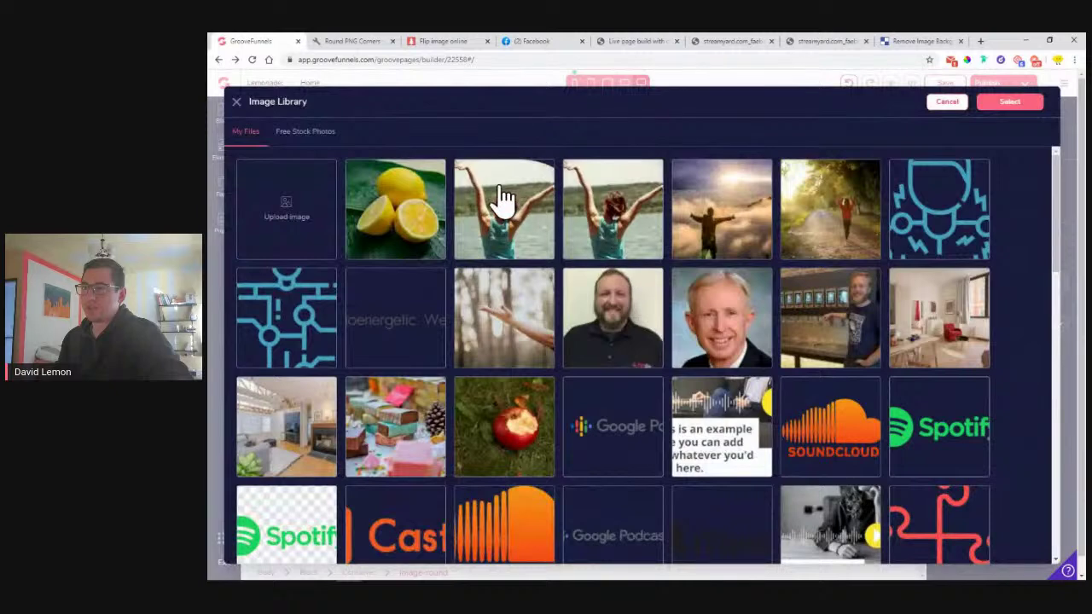
left_click(683, 207)
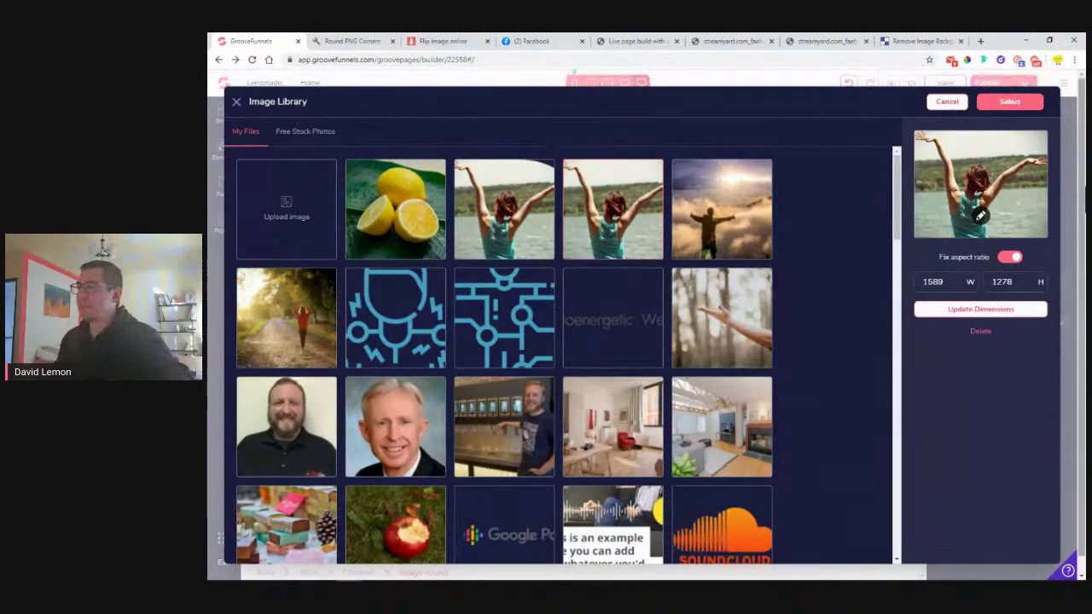
left_click(1006, 93)
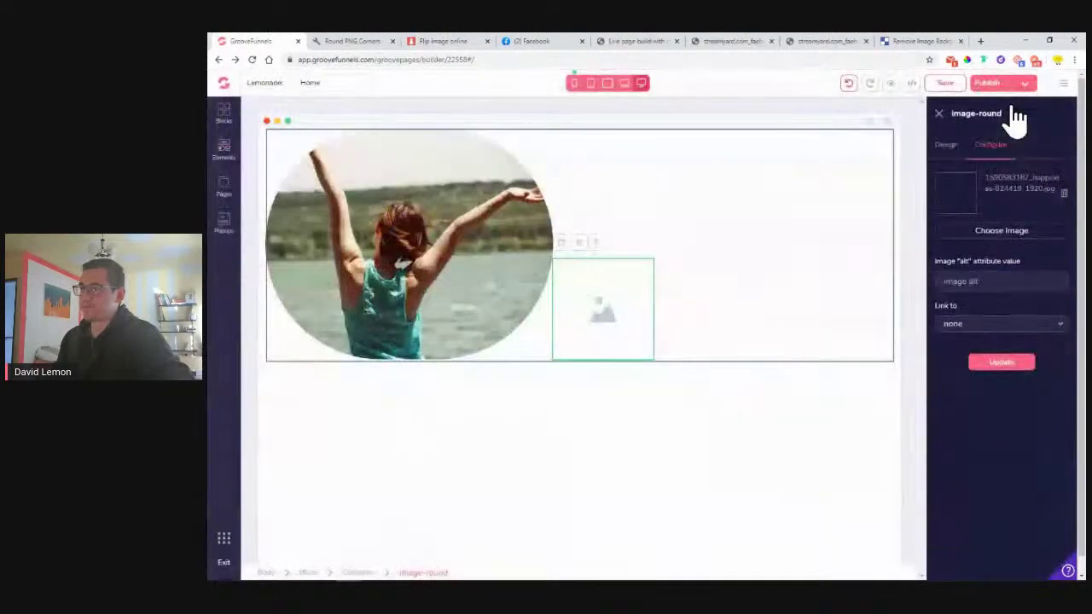
left_click(1009, 365)
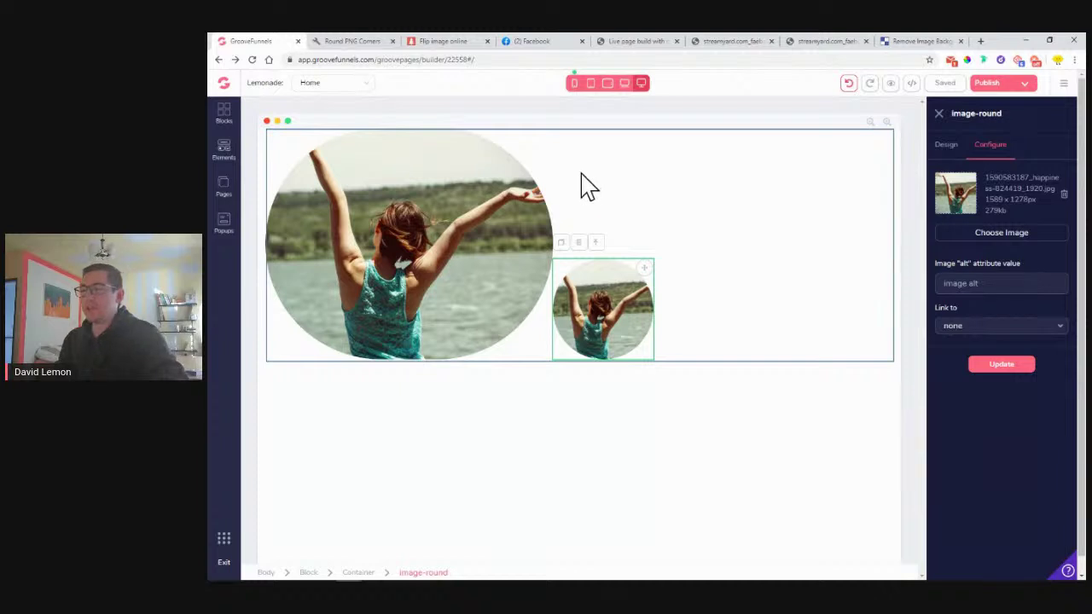
left_click(226, 154)
scroll(298, 434, "down", 3)
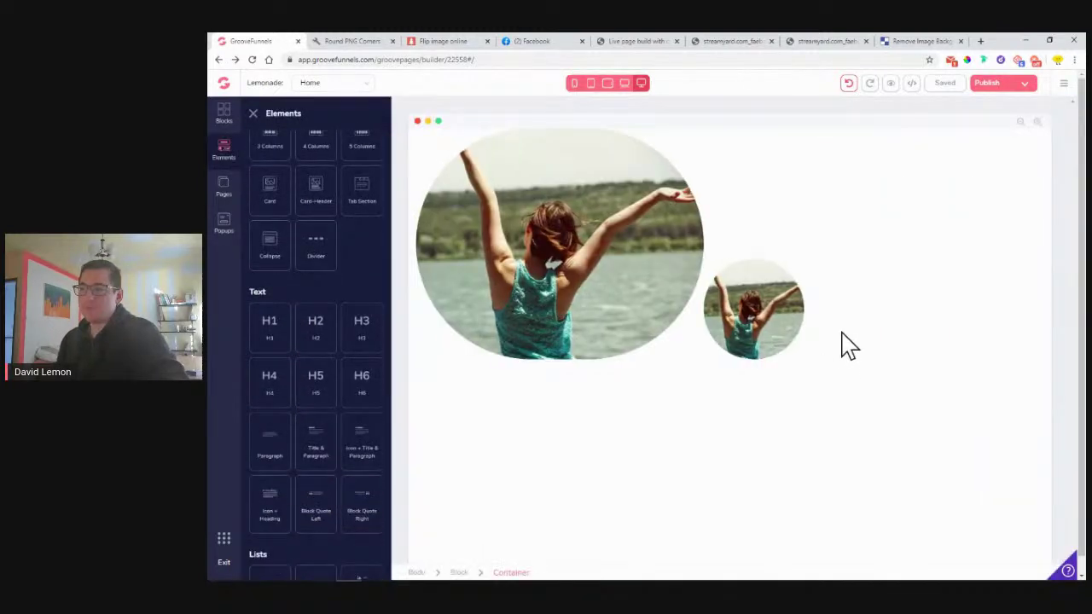
- Size the round image in pixels with a width of 175 px and an automatic height
left_click(760, 318)
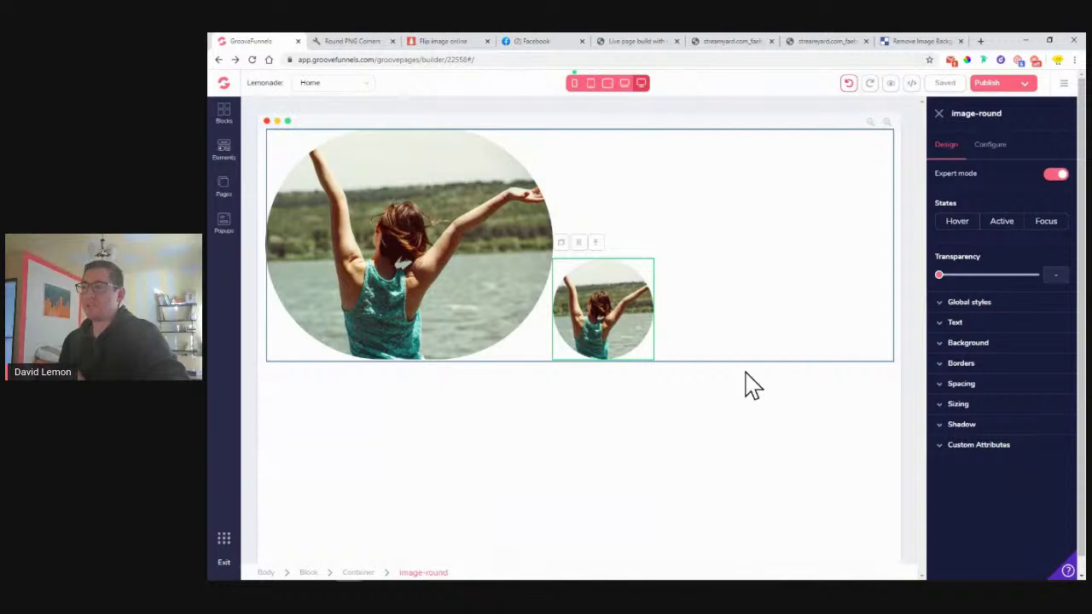
left_click(962, 384)
left_click(962, 385)
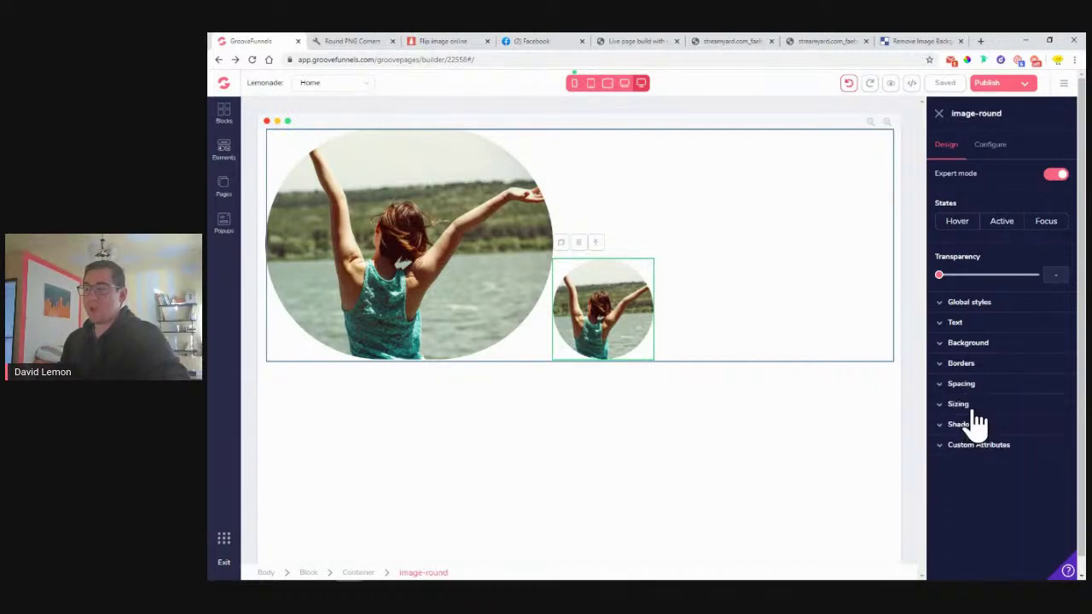
left_click(960, 405)
scroll(551, 367, "down", 1)
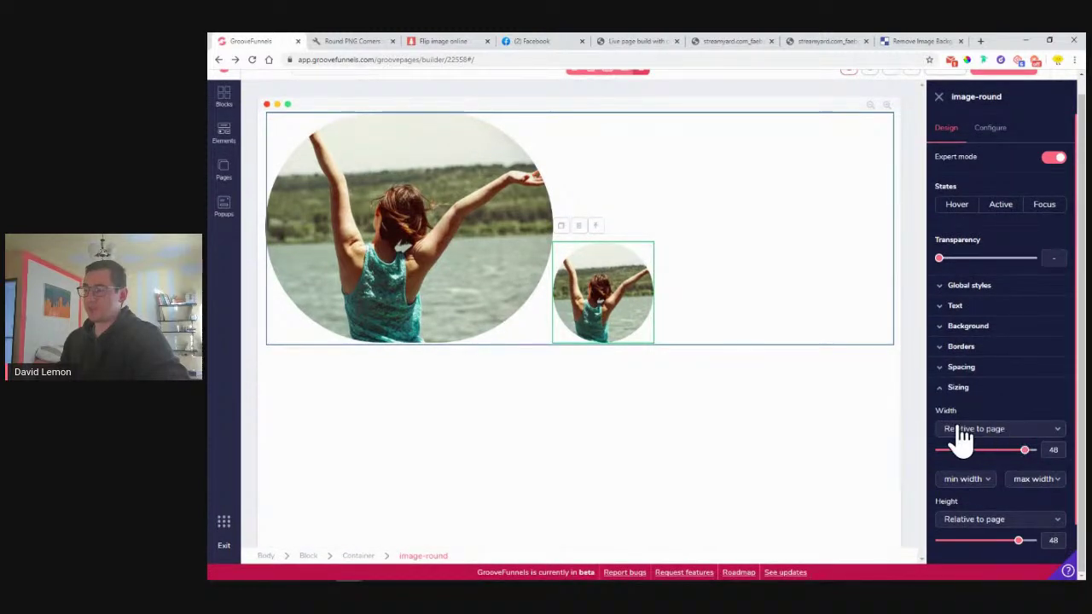
left_click(1017, 430)
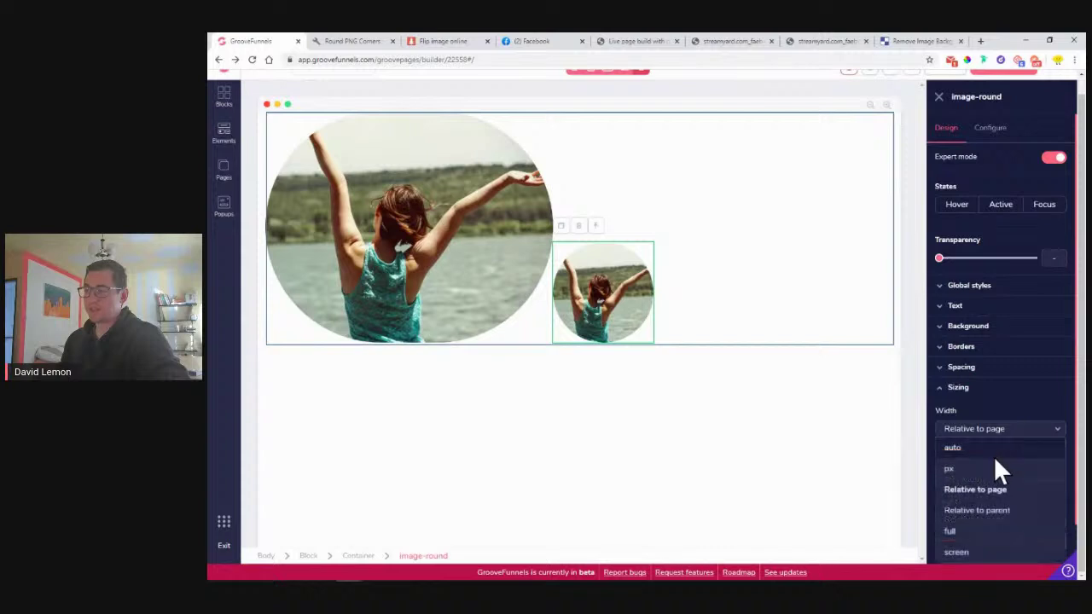
left_click(988, 461)
left_click(1002, 520)
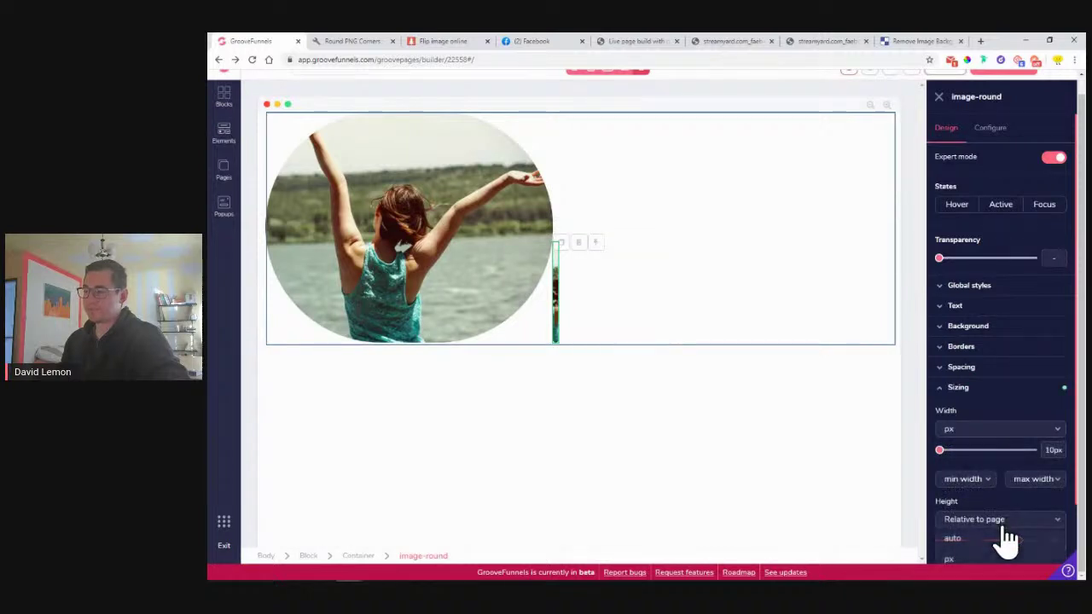
left_click(980, 472)
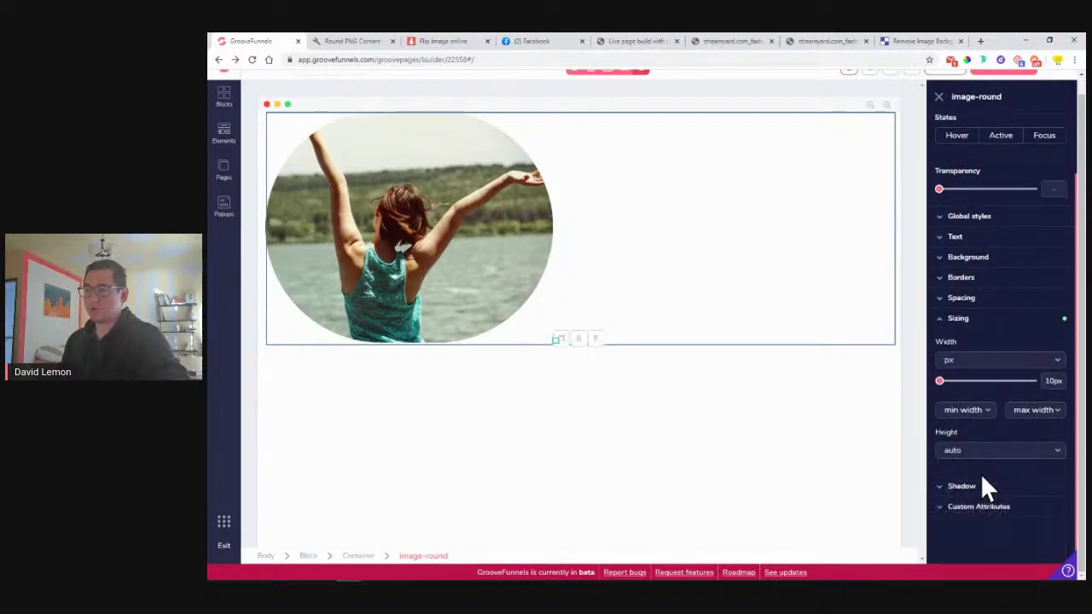
left_click_drag(939, 429, 969, 429)
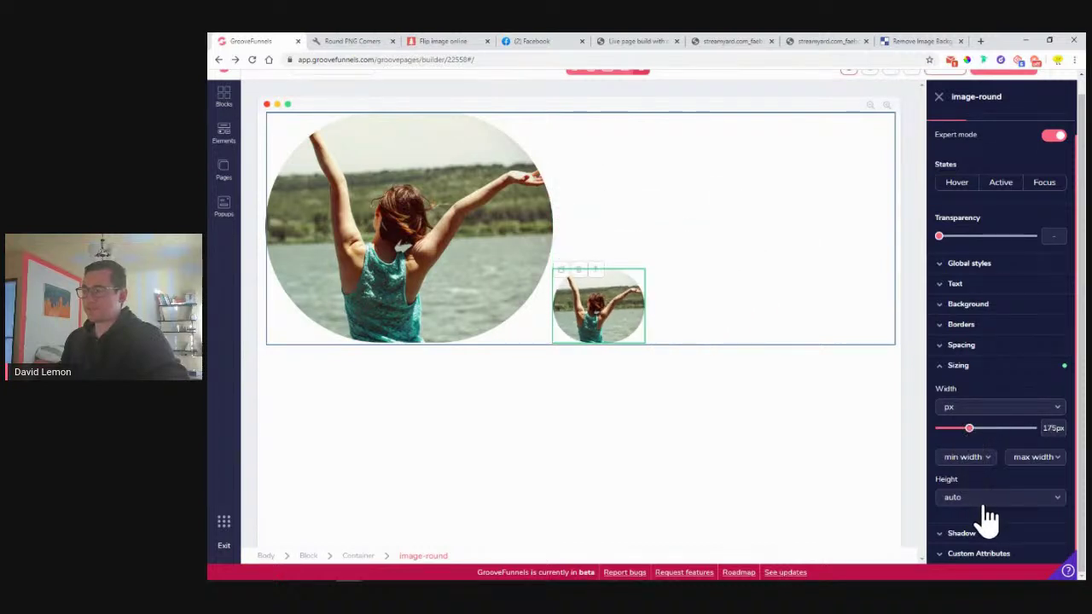
- Try making the round image's height relative to the page
scroll(1015, 503, "down", 1)
left_click(1002, 449)
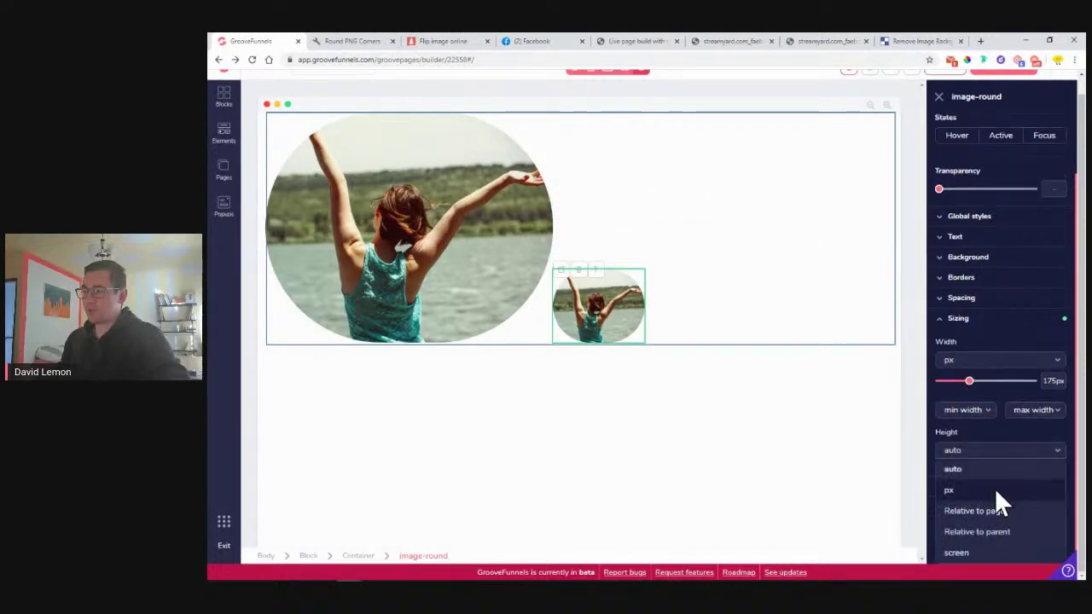
left_click(998, 512)
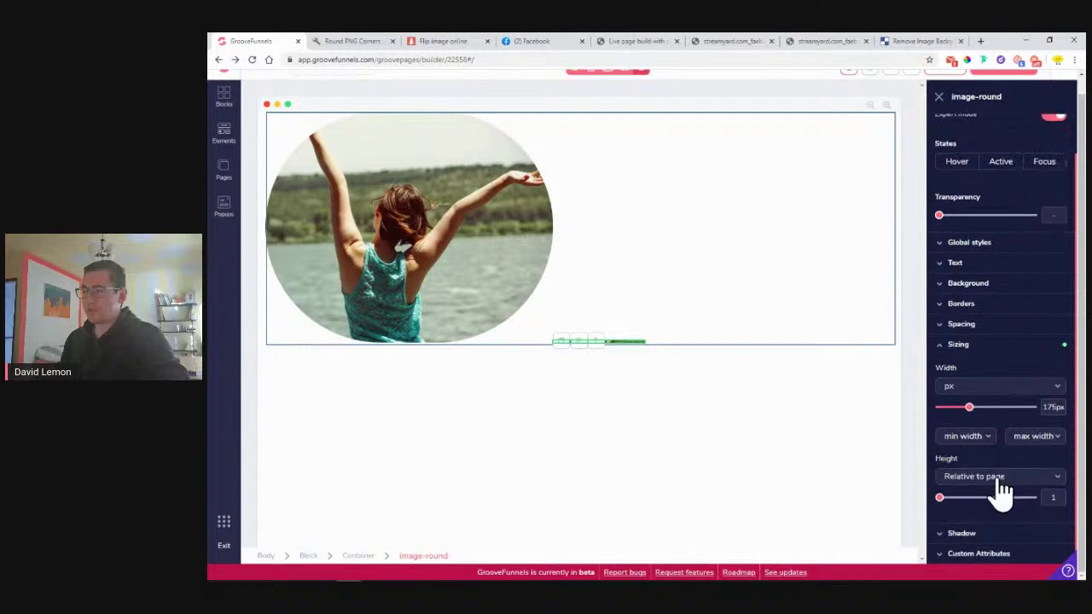
left_click(999, 479)
- Undo all of the round image's width and height changes
left_click(851, 85)
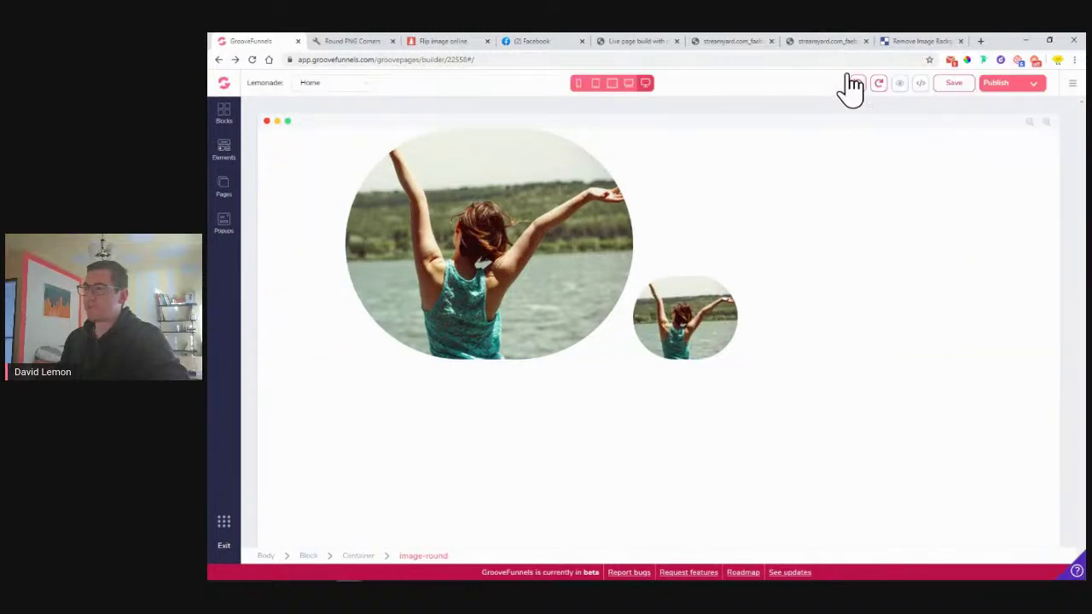
left_click(855, 84)
left_click(857, 85)
left_click(857, 86)
left_click(857, 84)
left_click(857, 84)
left_click(857, 84)
left_click(857, 84)
left_click(857, 84)
left_click(857, 84)
left_click(857, 85)
left_click(857, 84)
left_click(857, 84)
left_click(857, 85)
left_click(857, 85)
left_click(857, 85)
left_click(857, 85)
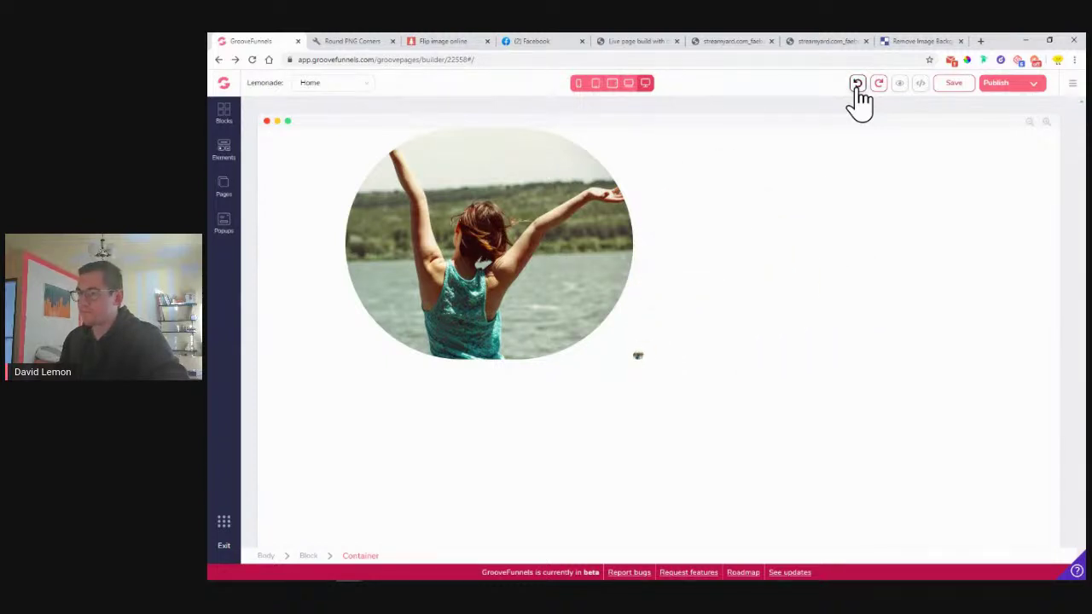
left_click(857, 85)
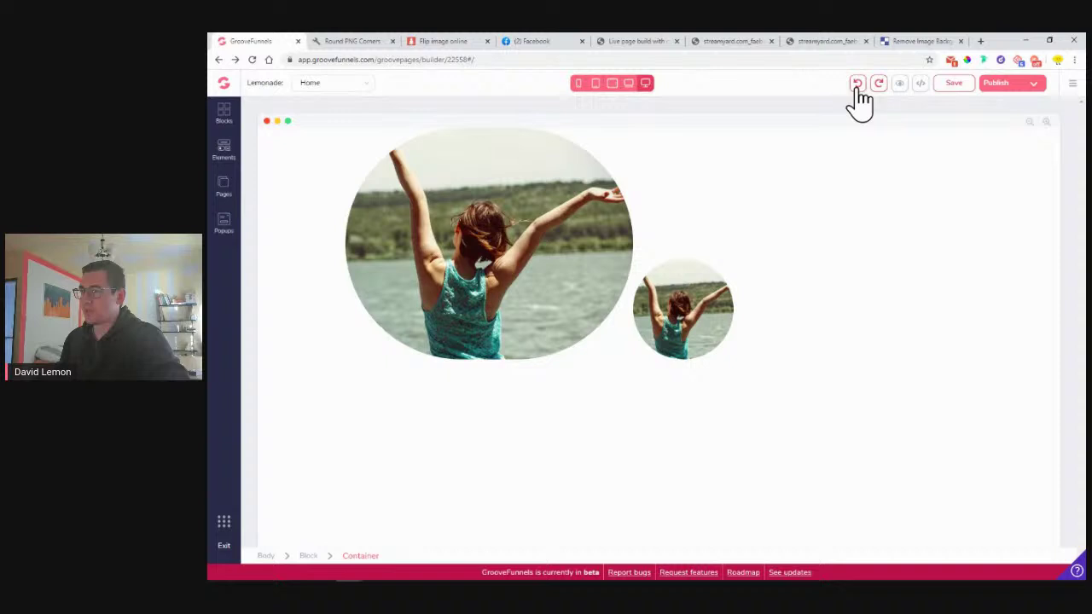
- Switch the round image's width to pixels and set it to 450 px
left_click(685, 310)
left_click(972, 404)
scroll(1050, 440, "down", 1)
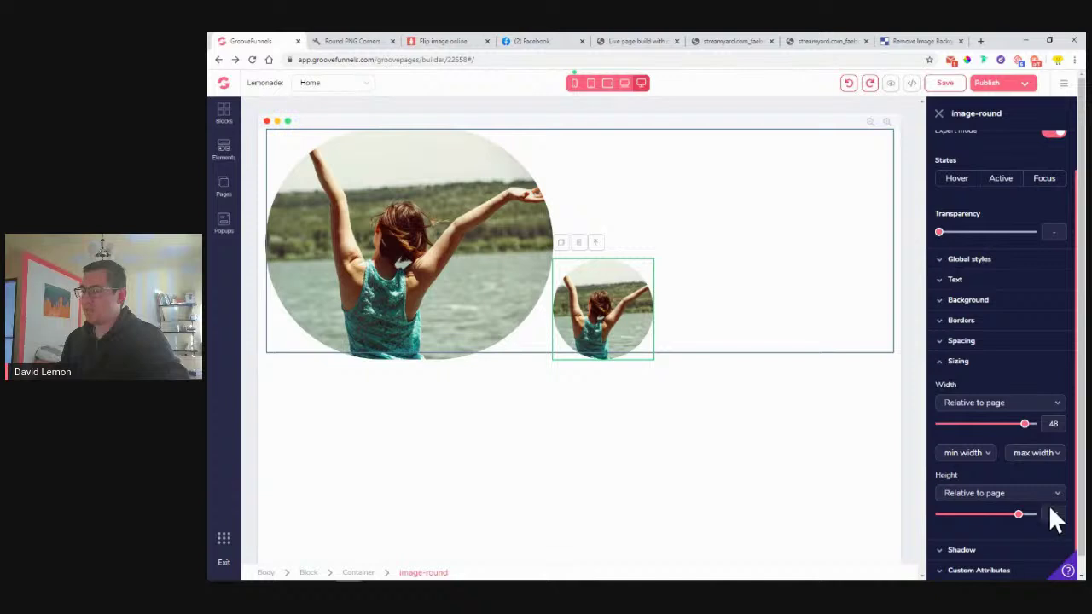
left_click(1015, 404)
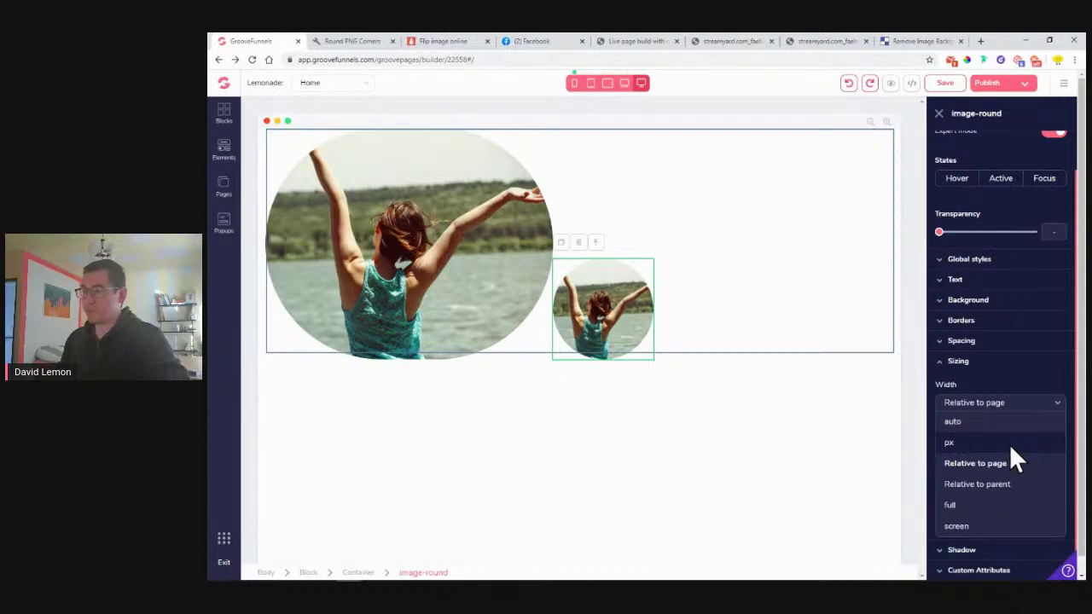
left_click(1011, 445)
left_click_drag(941, 429, 993, 433)
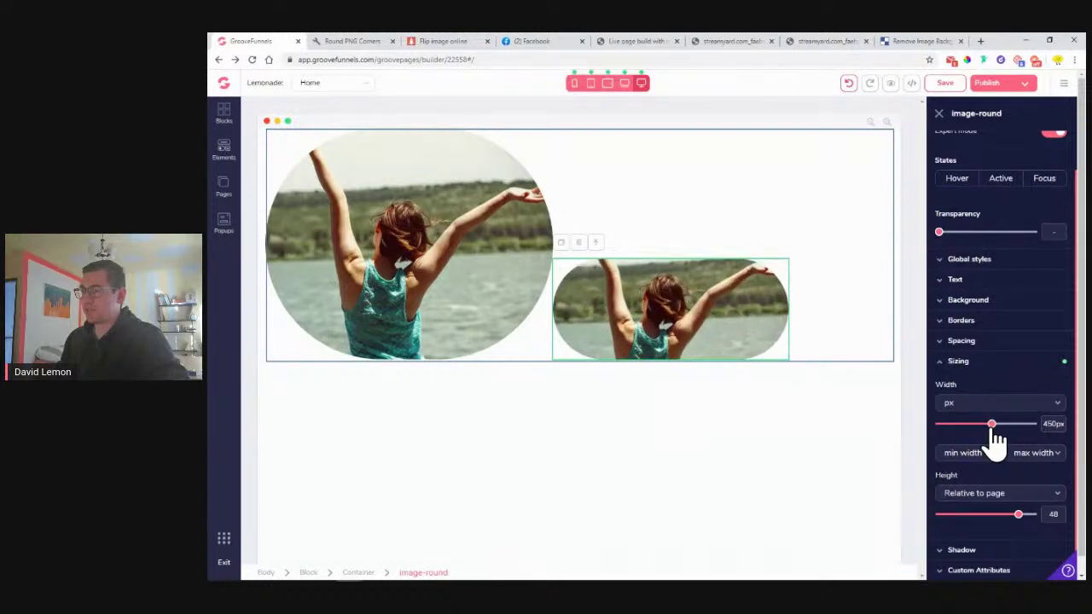
- Switch the round image's height to pixels, set it to 450 px, and select the surrounding container
left_click(1016, 495)
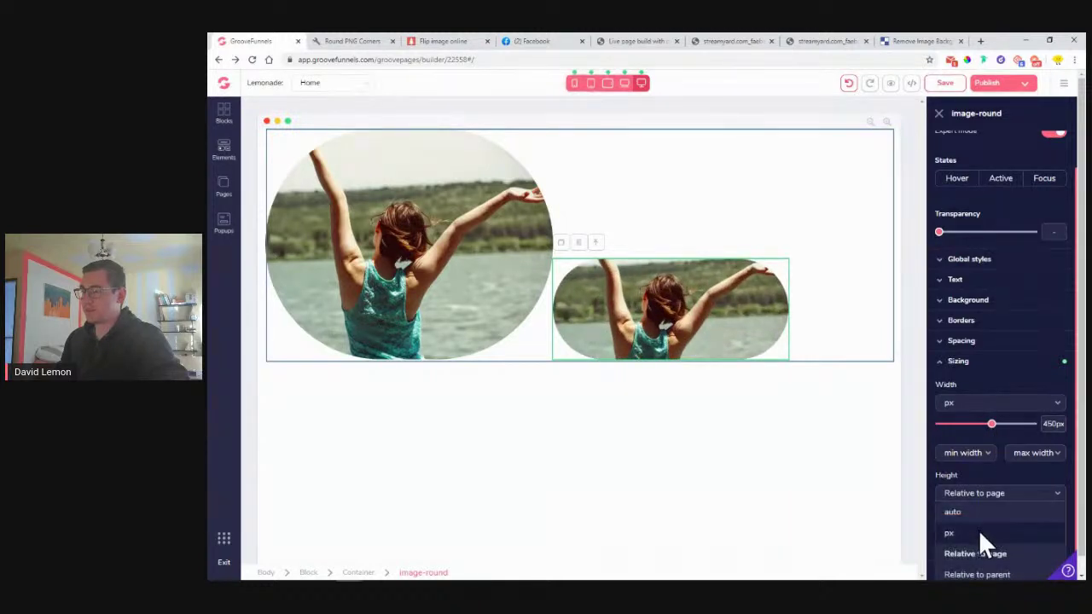
left_click(978, 530)
left_click_drag(942, 517, 994, 517)
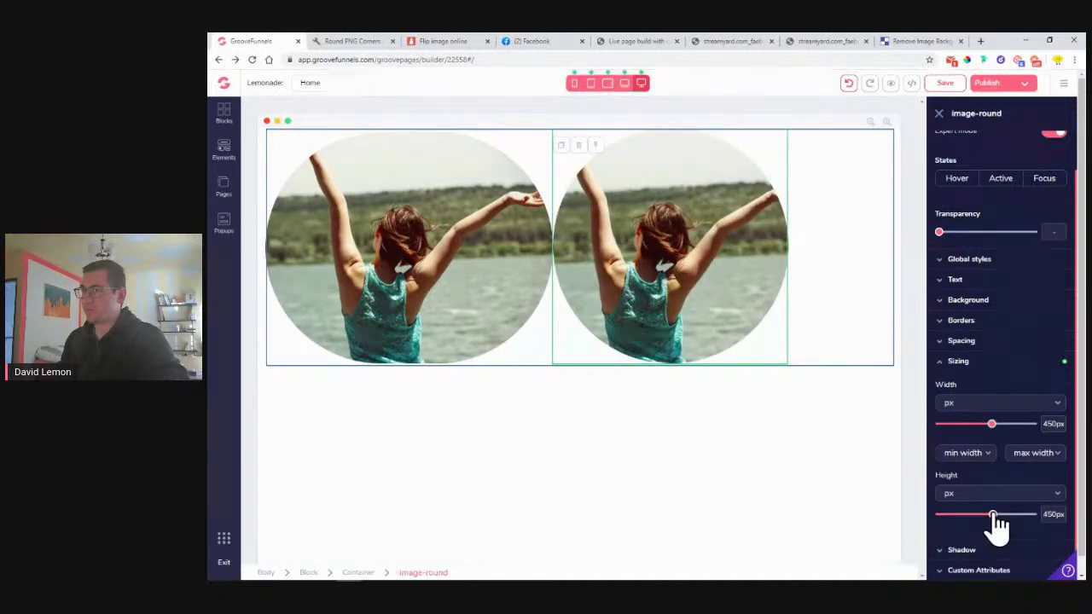
left_click(873, 349)
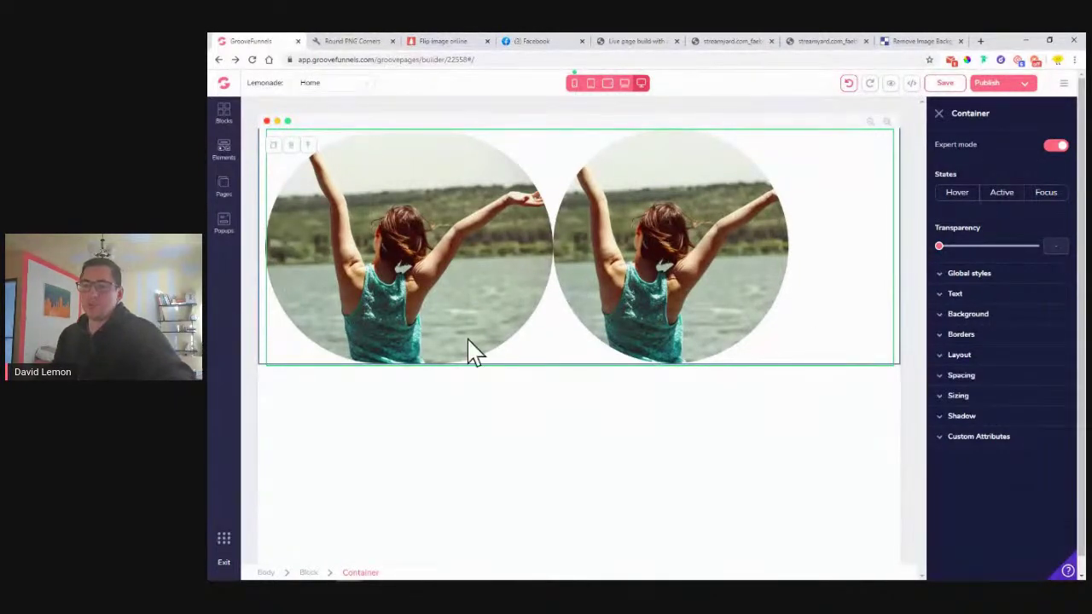
- Look over the available media, form and device elements, and view the Merida Bikes landing page example on Facebook for its rounded images
left_click(224, 151)
scroll(314, 385, "down", 10)
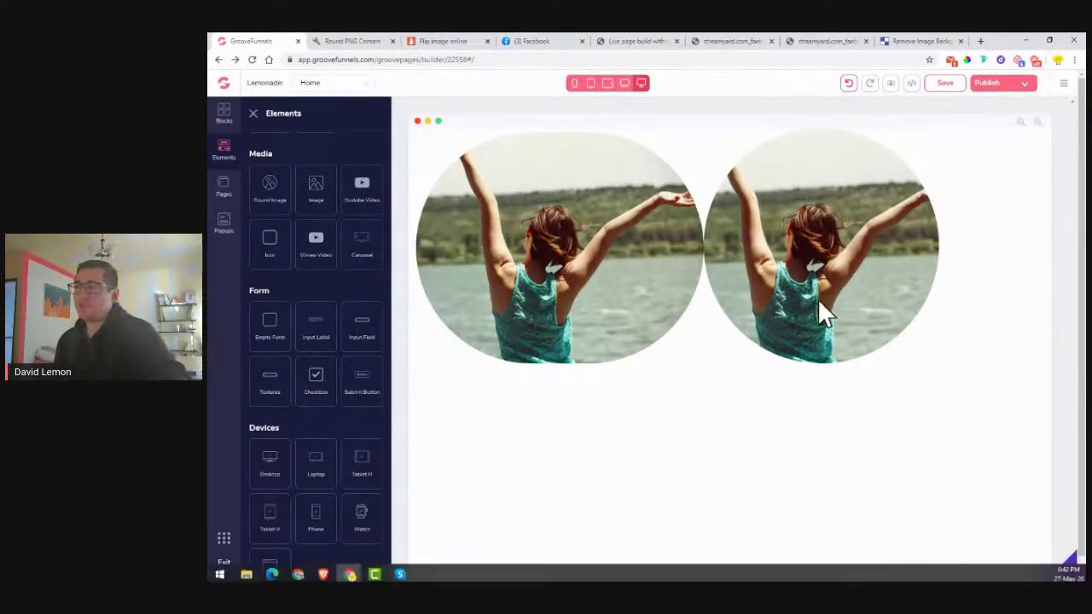
left_click(531, 41)
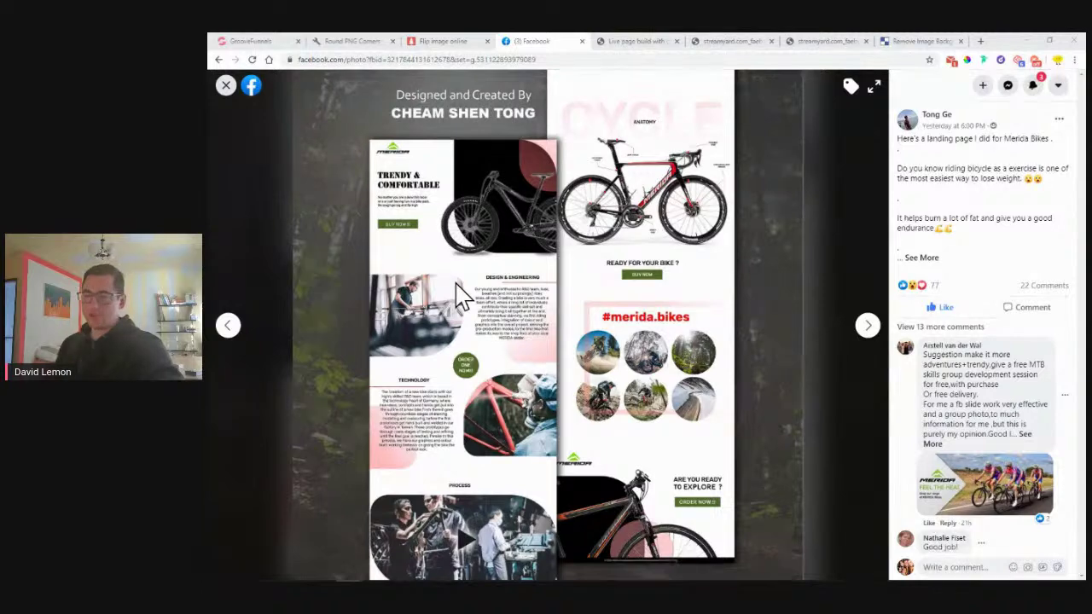
- Switch to the online PNG corner rounder and reload it to clear the previously imported image
left_click(365, 44)
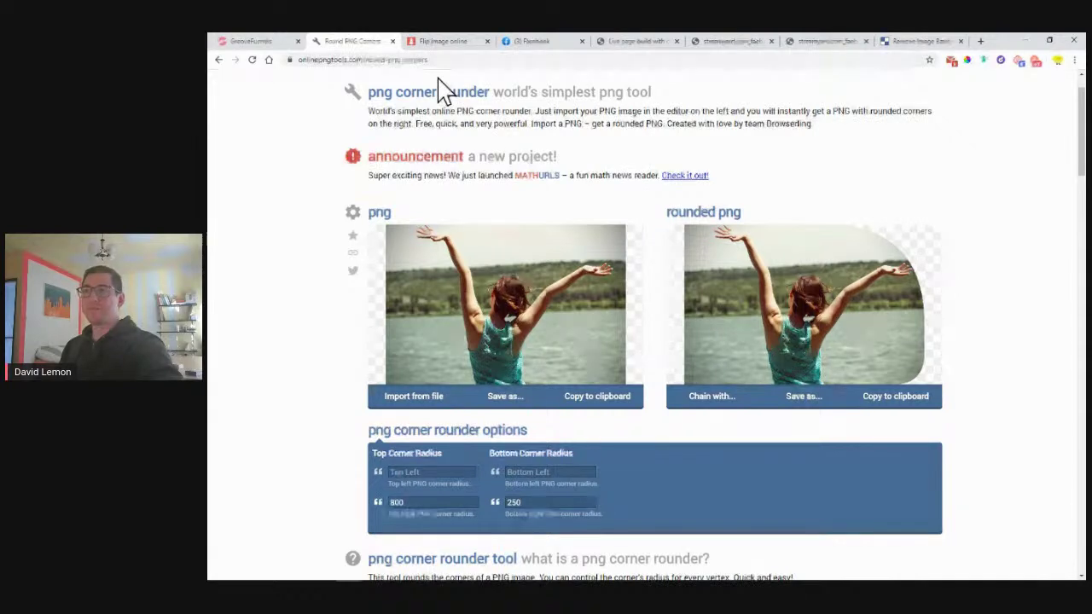
left_click(253, 62)
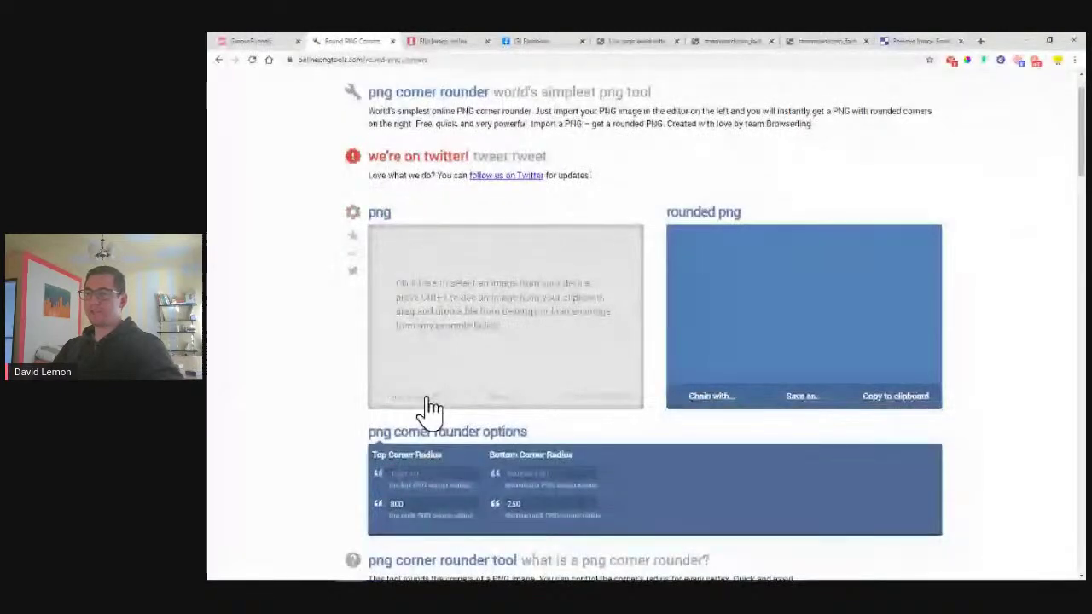
- Import the entrepreneur photo from the Downloads folder into the PNG corner rounder
left_click(426, 408)
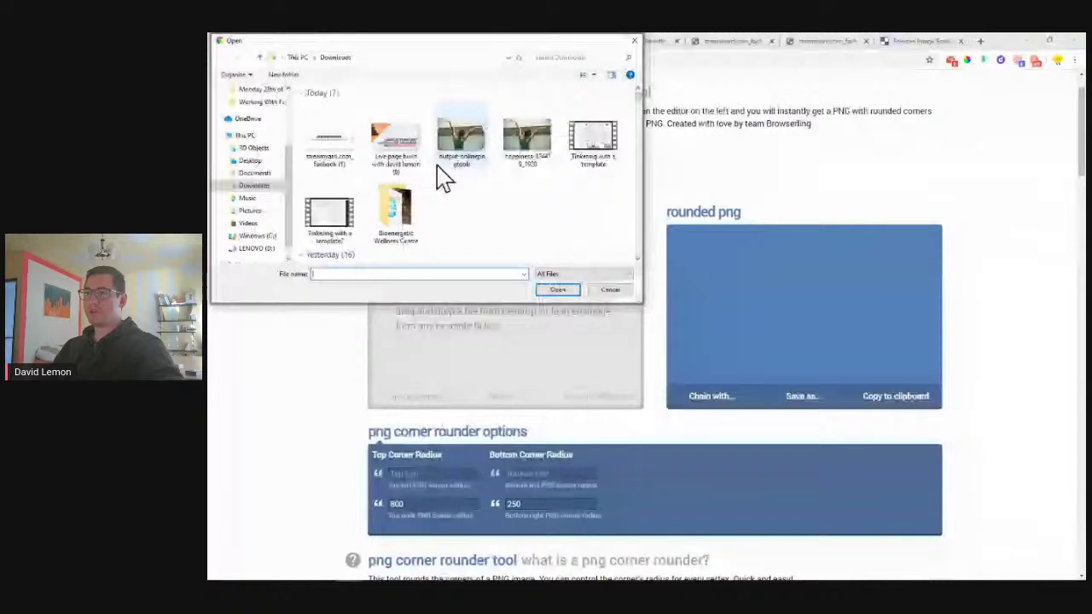
scroll(467, 178, "down", 5)
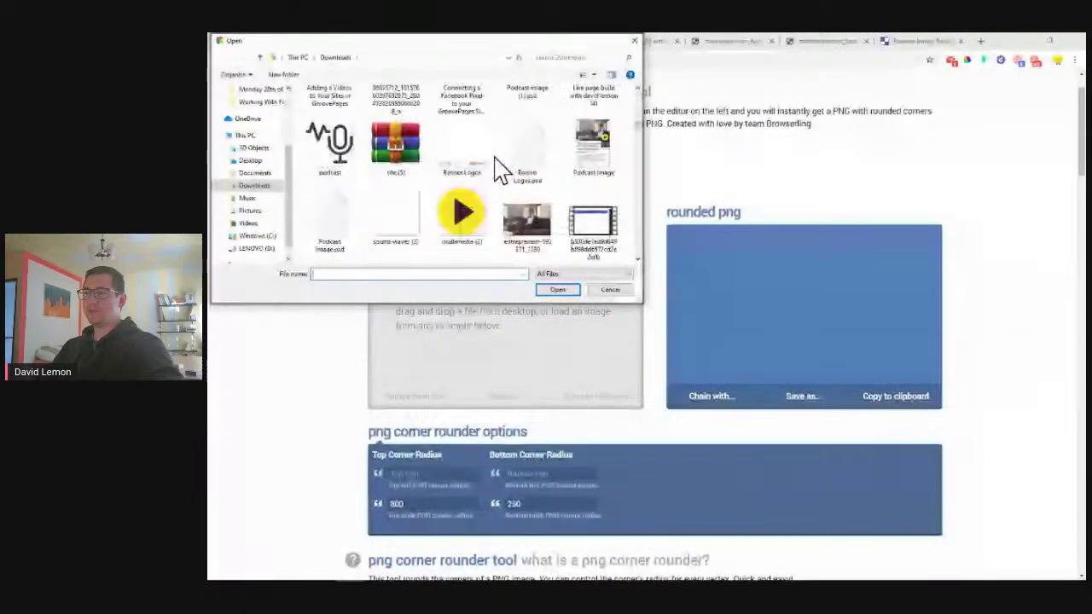
left_click(527, 220)
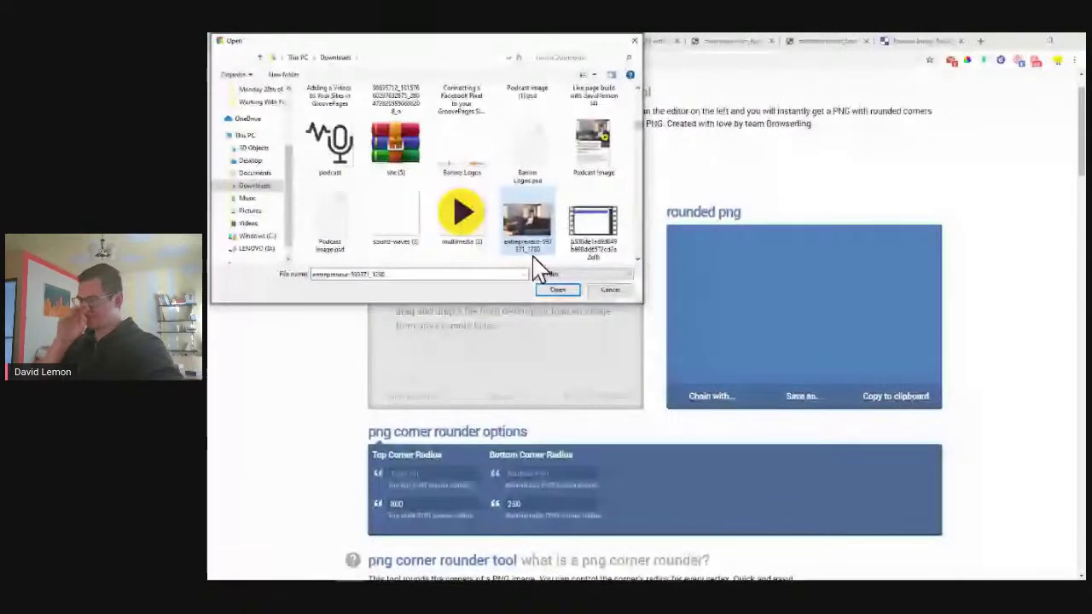
left_click(557, 289)
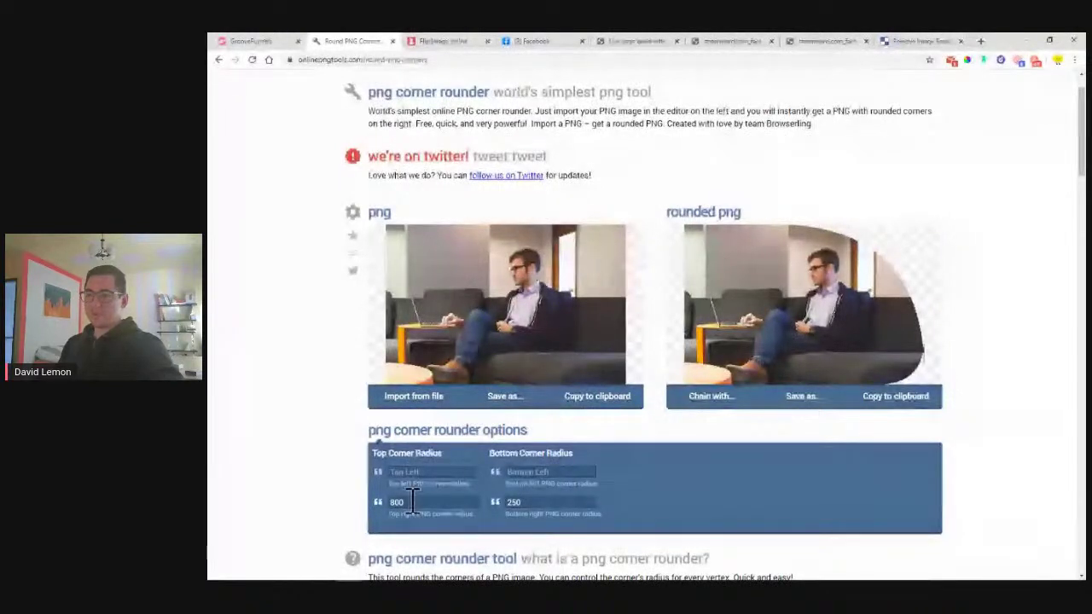
- Clear the top-right and bottom-right corner radius values
scroll(412, 501, "down", 1)
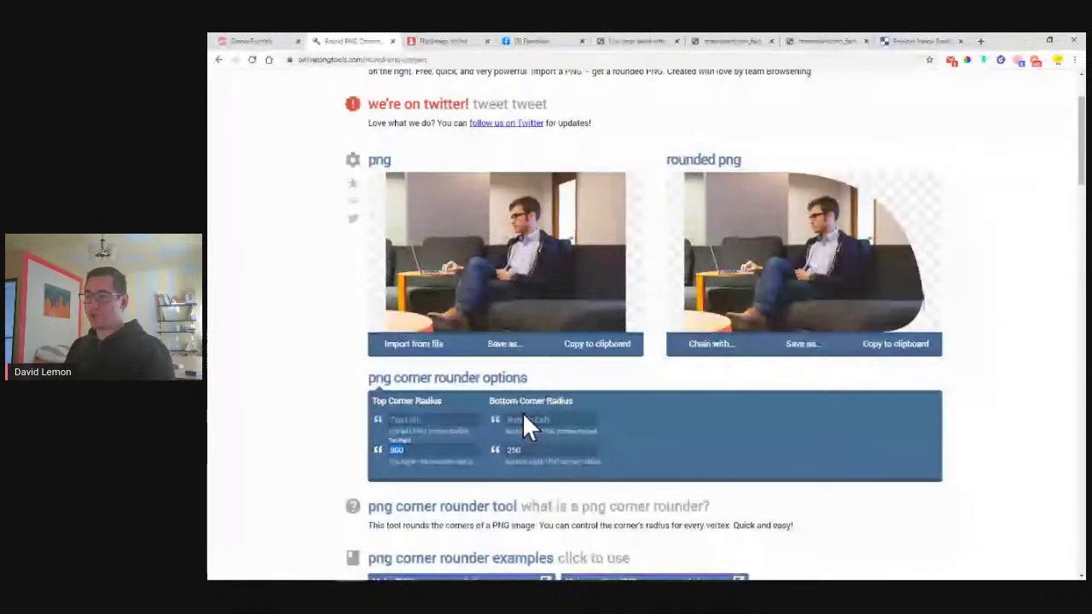
left_click(415, 450)
double_click(450, 451)
key("BackSpace")
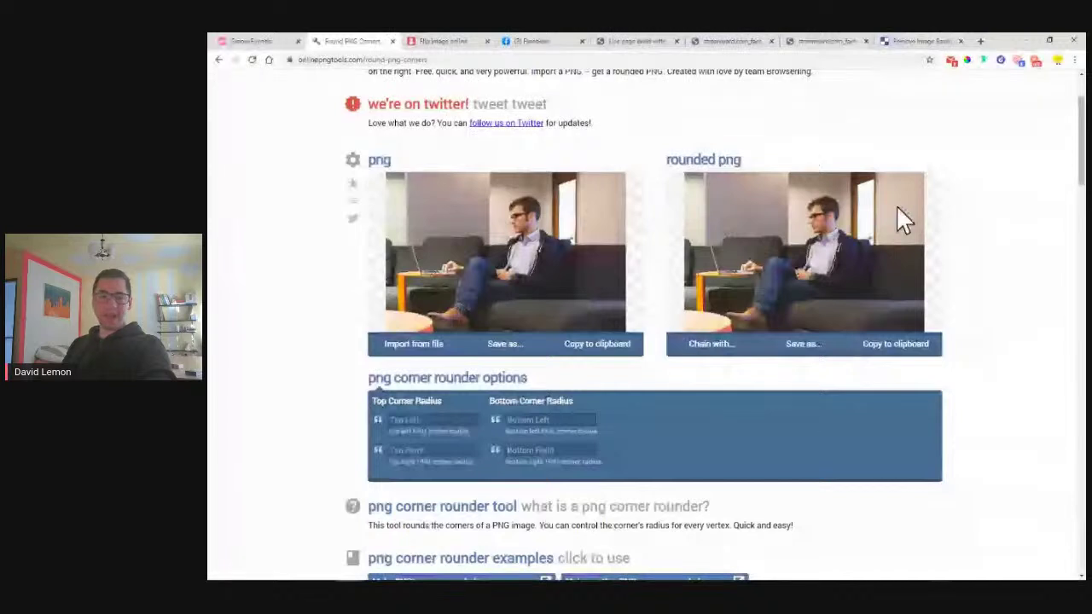
- Try a bottom-right corner radius of 200 and a larger one of 800
left_click(413, 420)
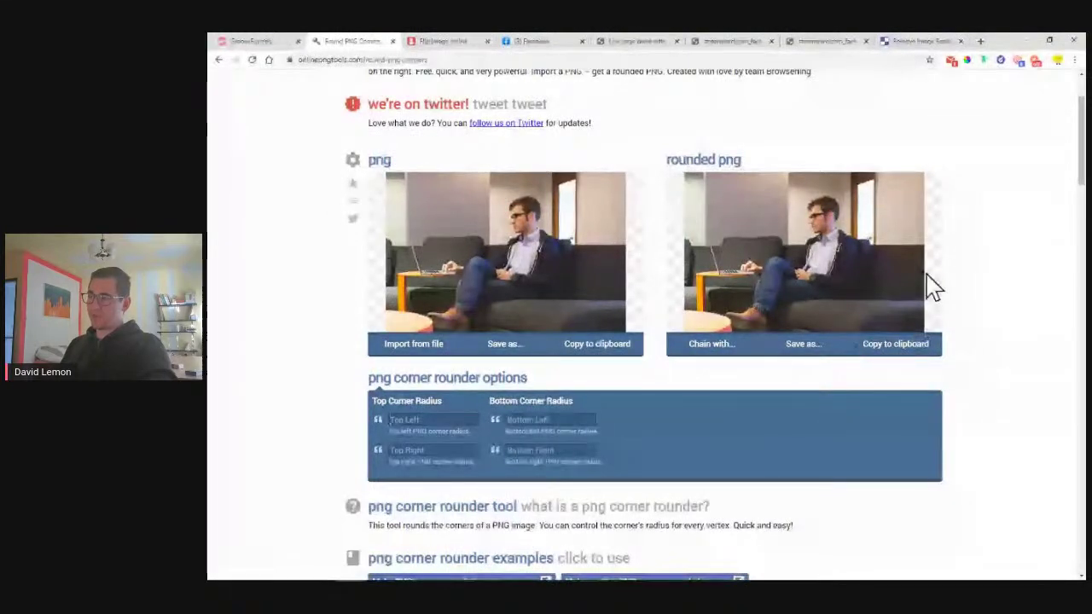
left_click(531, 452)
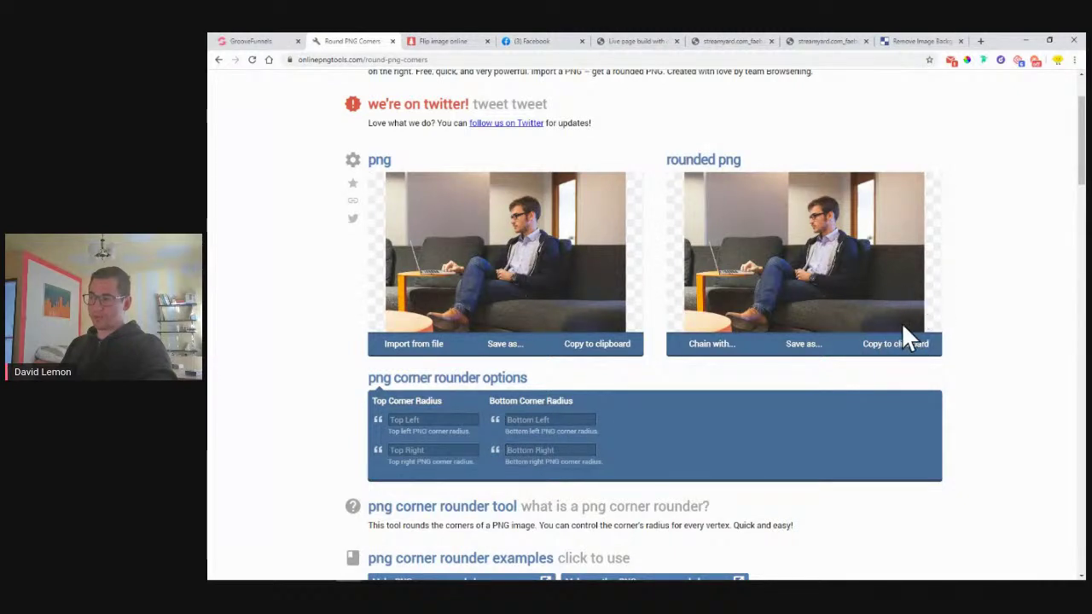
type("200")
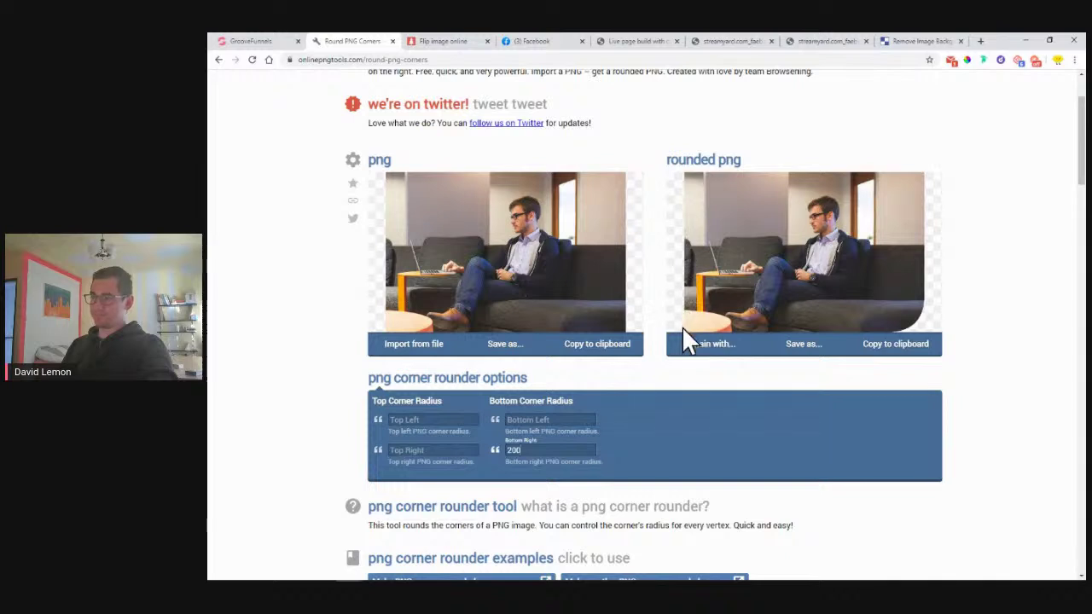
left_click_drag(538, 452, 482, 454)
type("800")
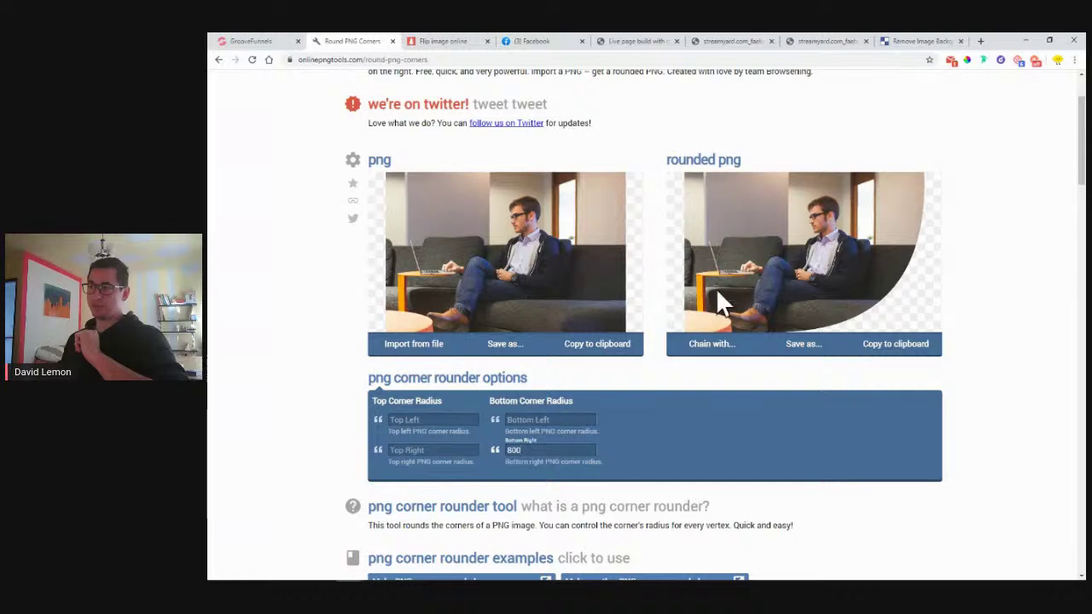
- Compare the rounded images in the Merida Bikes landing page example on Facebook with the GroovePages canvas, and return to the PNG corner rounder
left_click(518, 41)
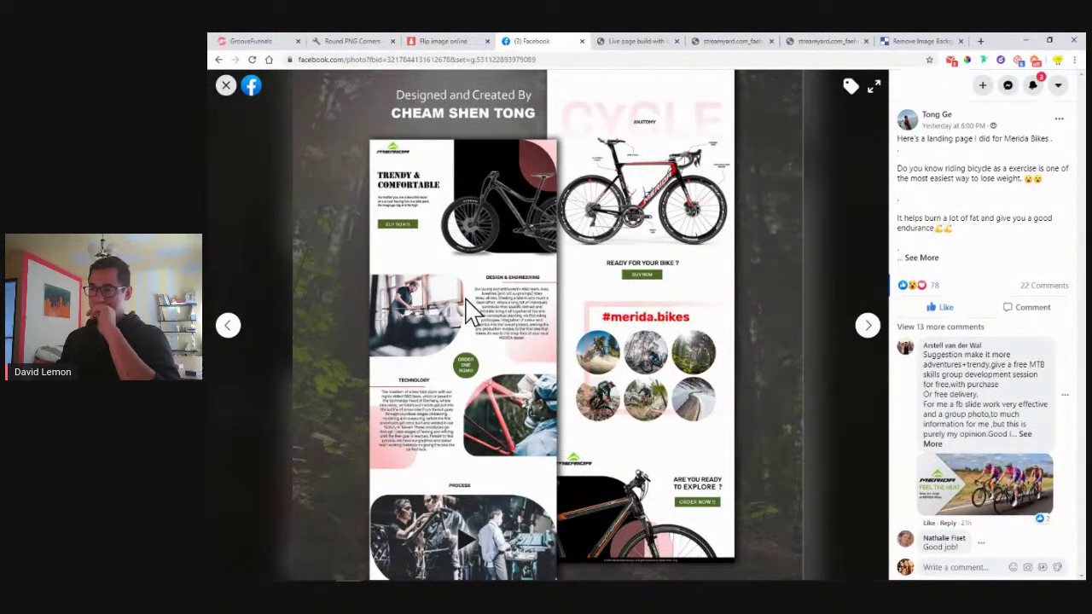
left_click(269, 41)
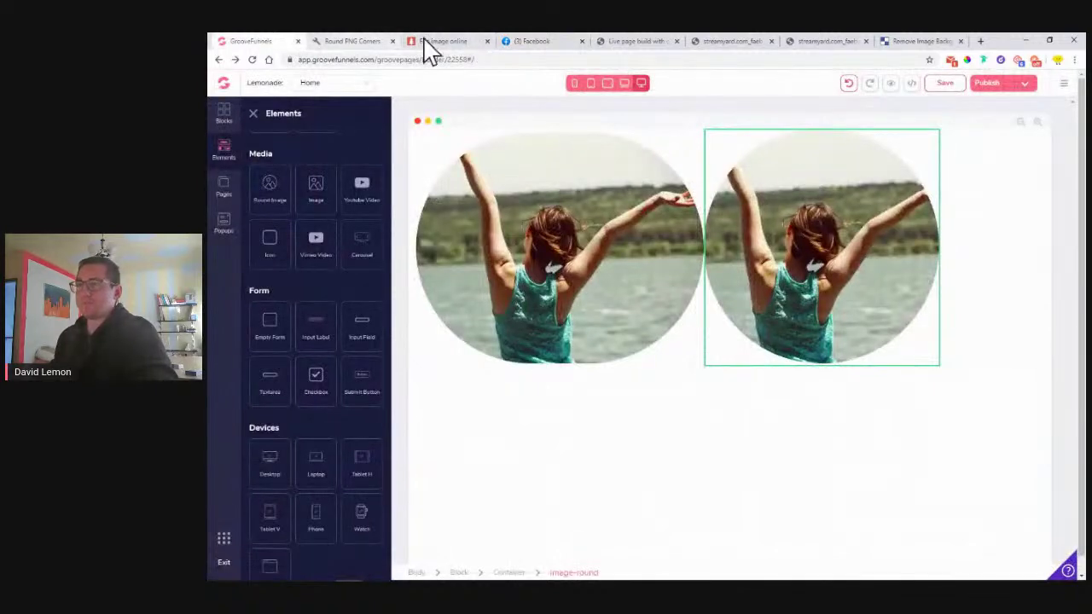
left_click(558, 41)
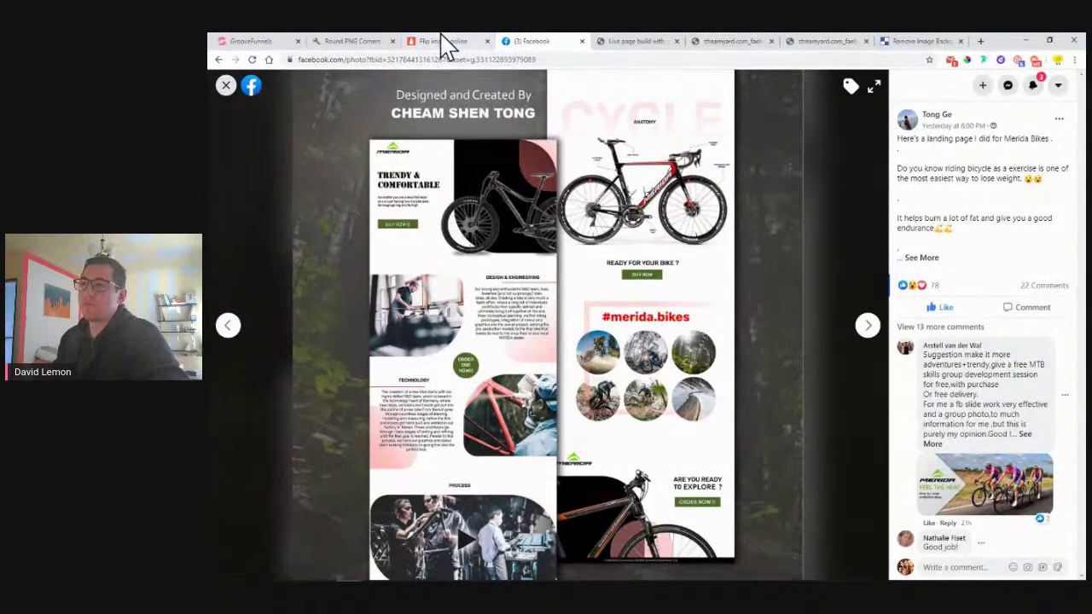
left_click(346, 43)
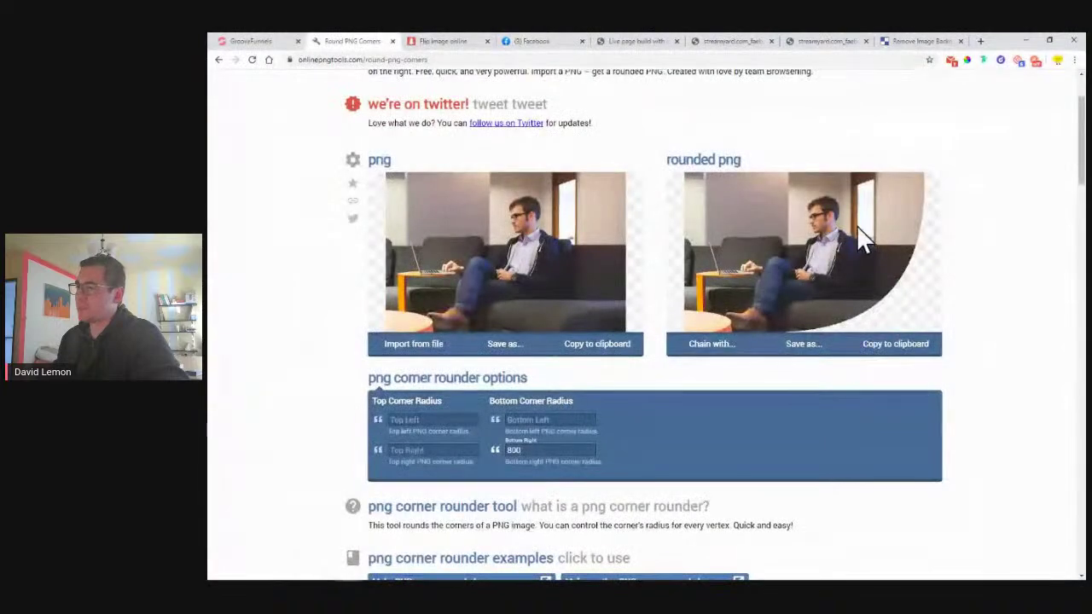
- Try a bottom-right corner radius of 500, and settle on 600
type("500")
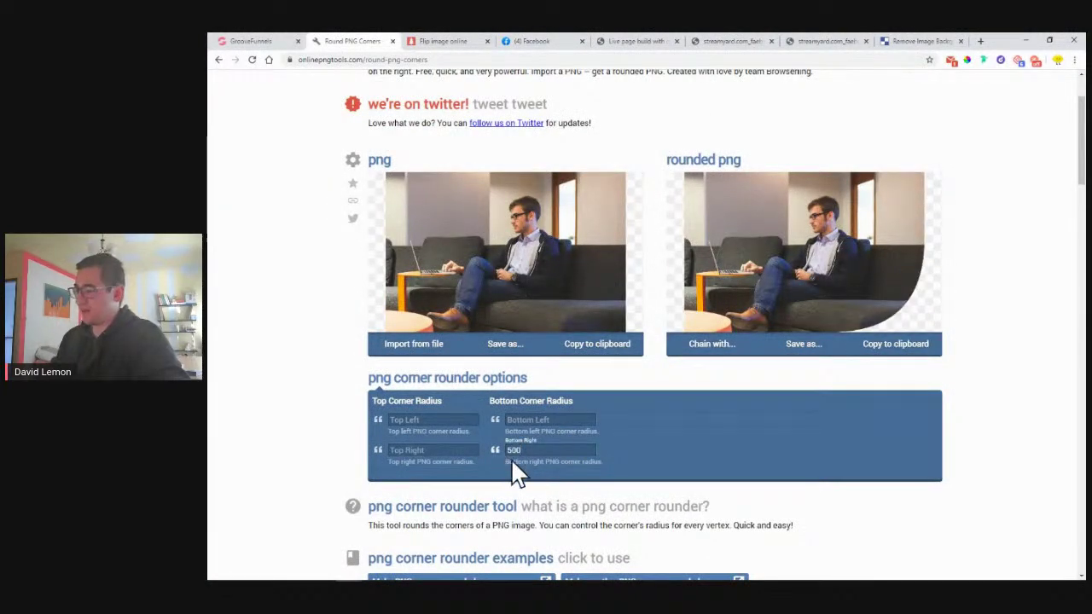
key("BackSpace")
key("BackSpace")
key("BackSpace")
type("600")
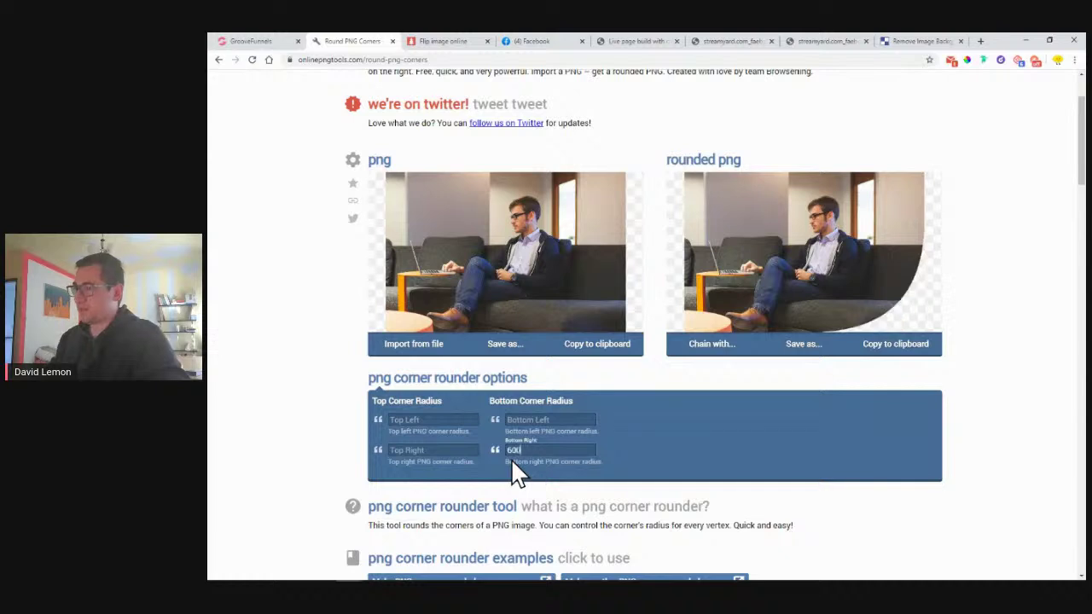
- Try a bottom-left corner radius of 150 and undo it
left_click(542, 419)
type("150")
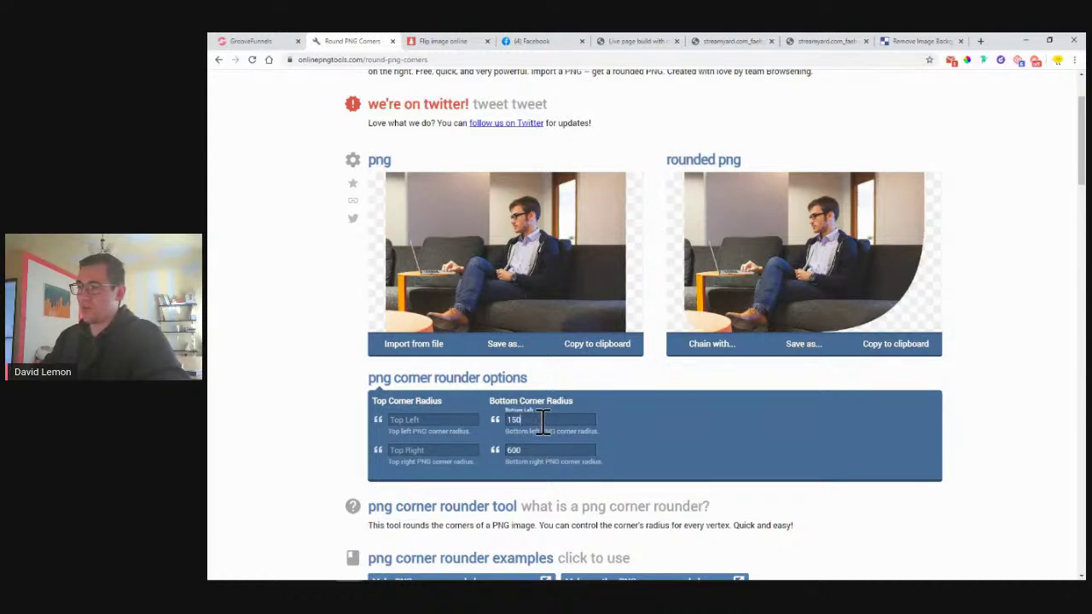
left_click(634, 443)
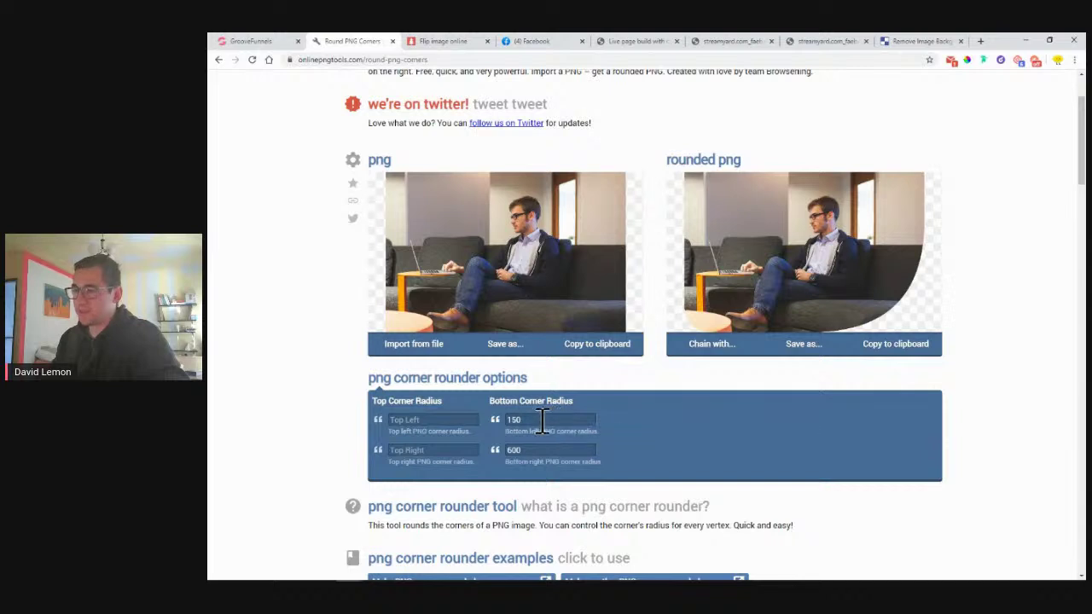
key("ctrl+z")
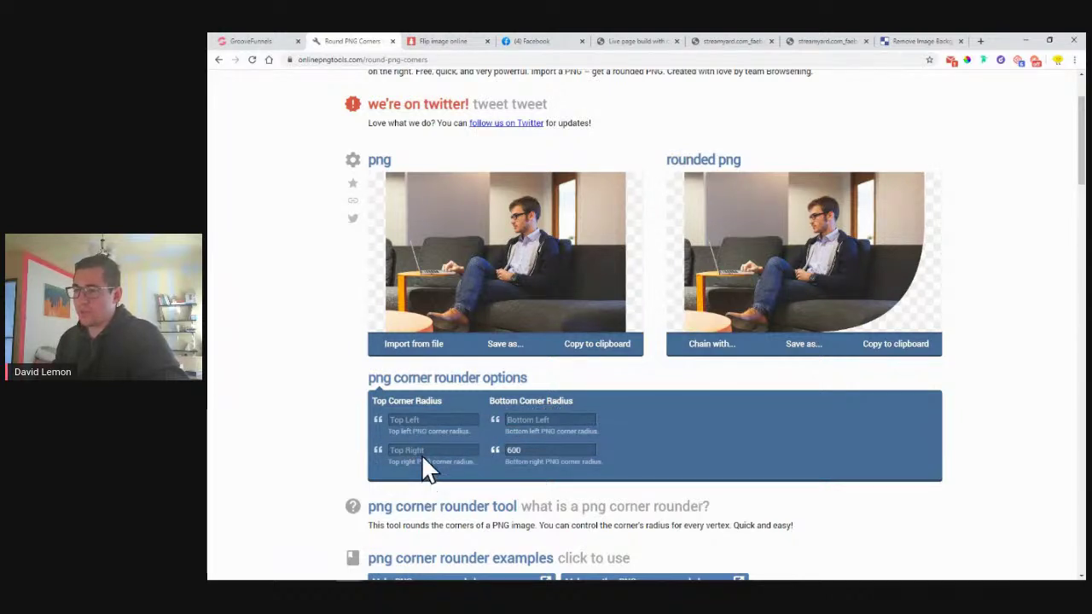
- Try top-right corner radii of 150, 250 and 300
type("150")
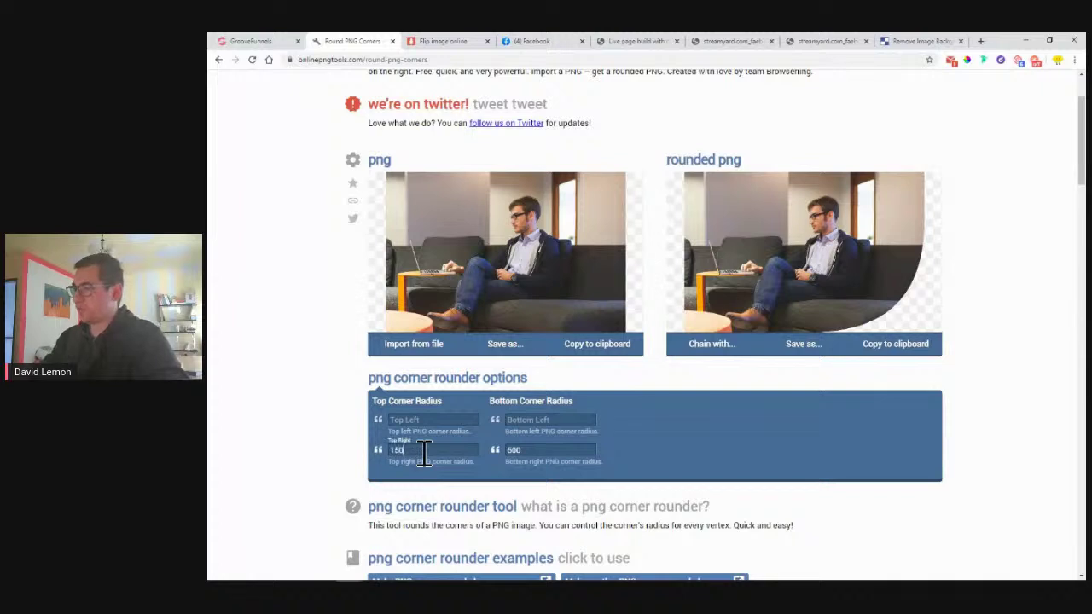
key("BackSpace")
key("BackSpace")
type("250")
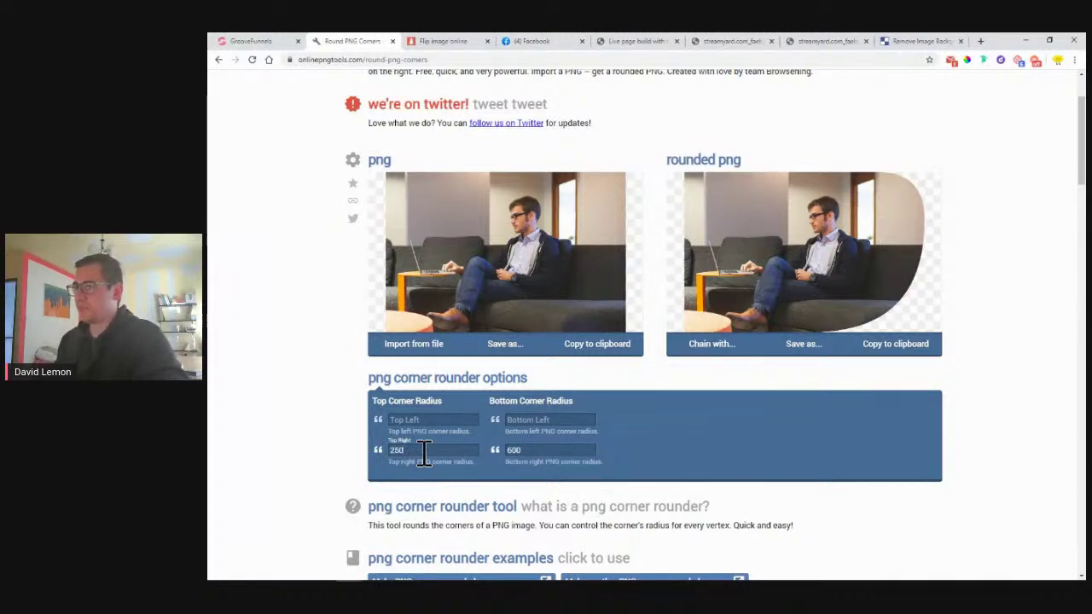
key("BackSpace")
key("BackSpace")
key("BackSpace")
type("300")
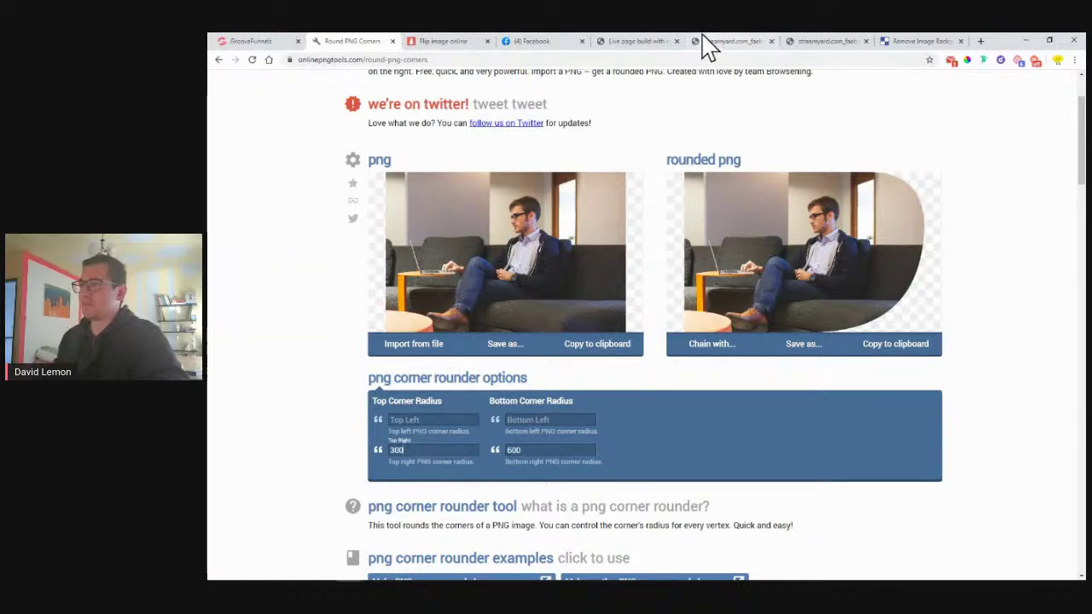
- Check the Merida Bikes example on Facebook again, and set the top-right corner radius to 100 in the PNG corner rounder
left_click(516, 43)
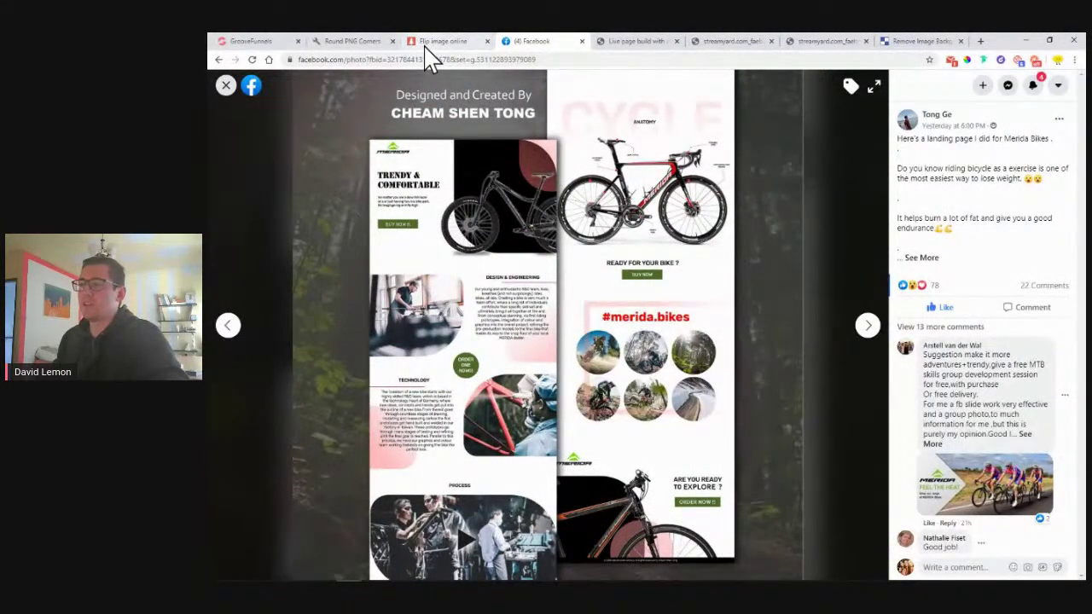
left_click(333, 41)
type("100")
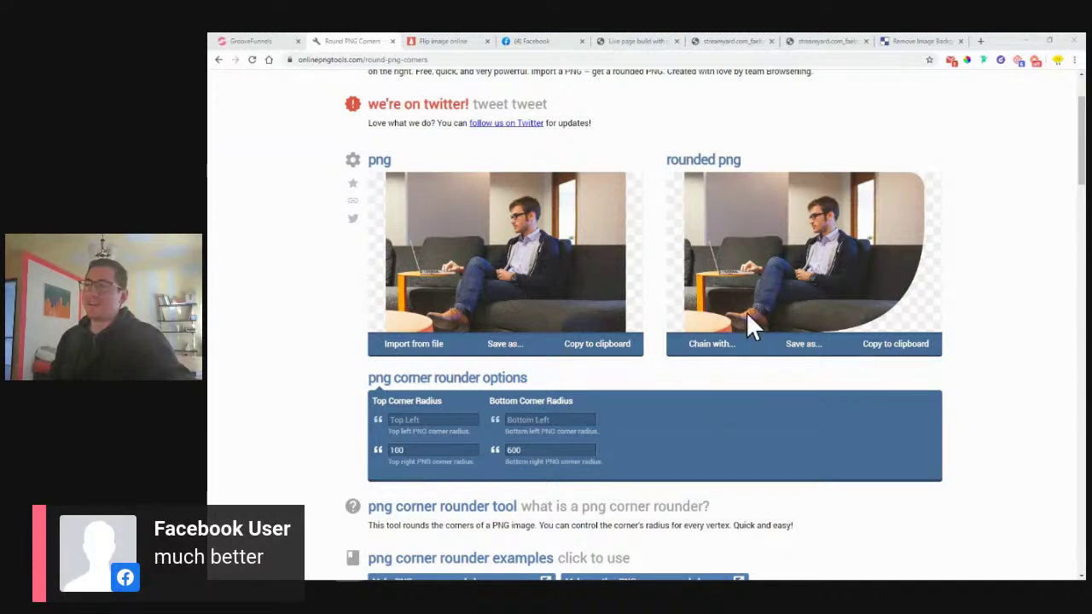
- Download the rounded PNG to the computer
left_click(724, 43)
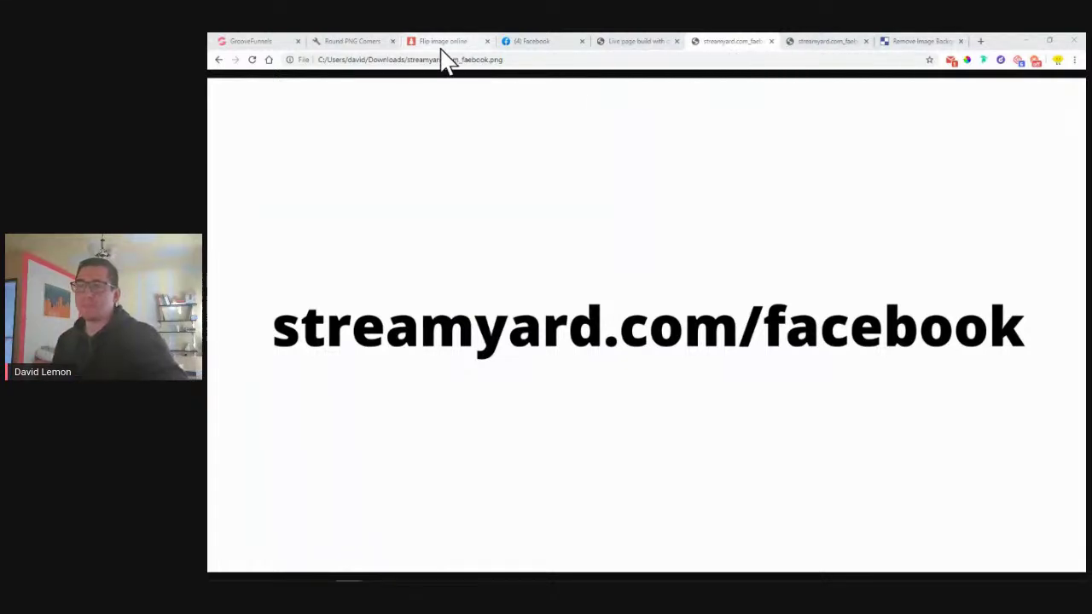
left_click(375, 42)
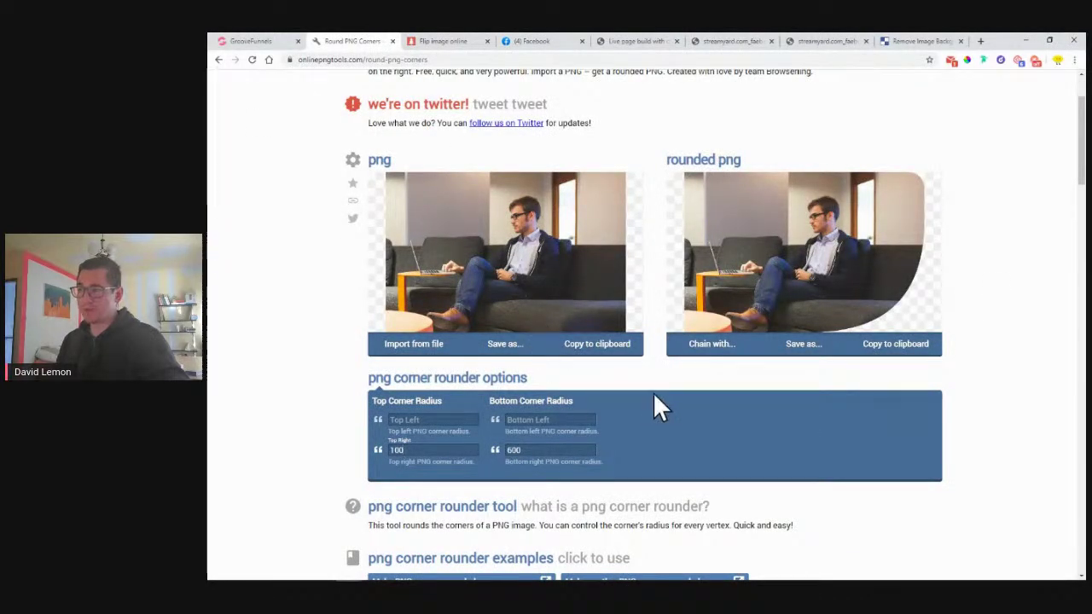
left_click(803, 345)
left_click(731, 348)
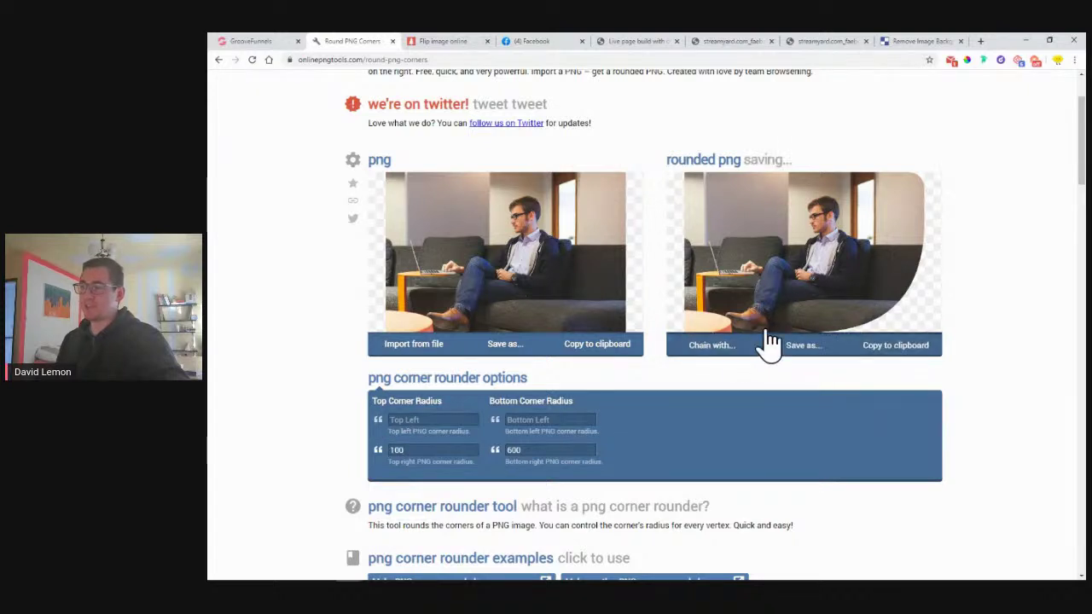
left_click(563, 290)
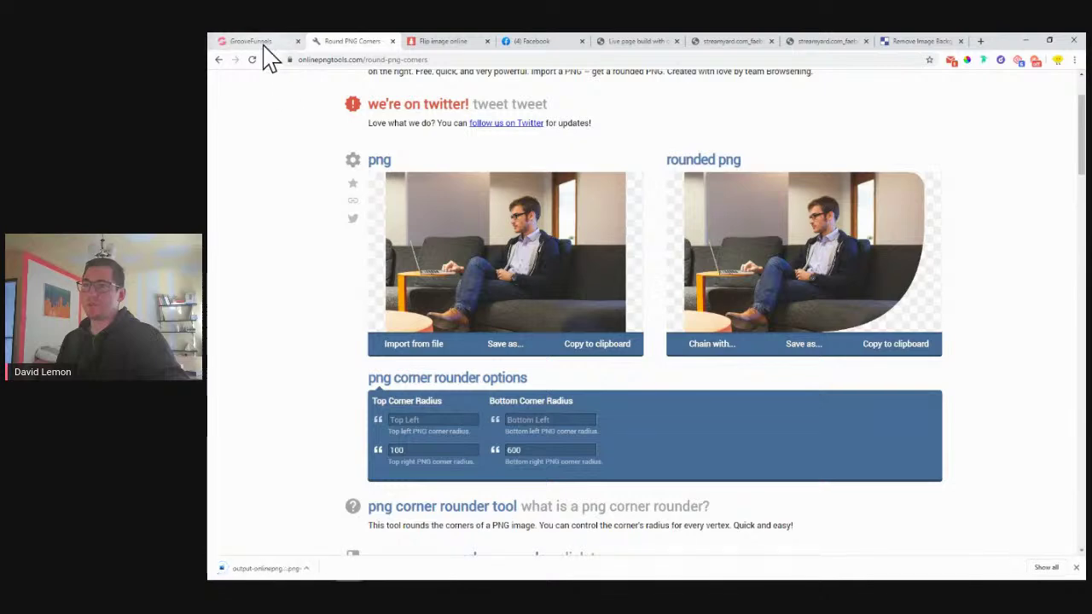
- Switch to GroovePages and delete the block holding the two round images, confirming the deletion
left_click(260, 42)
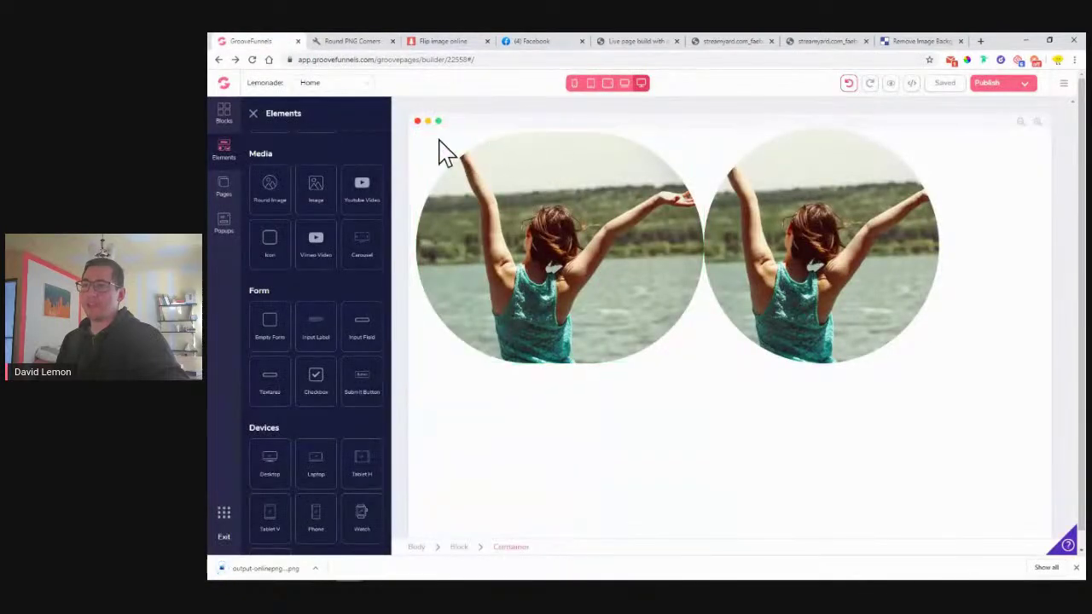
left_click(417, 160)
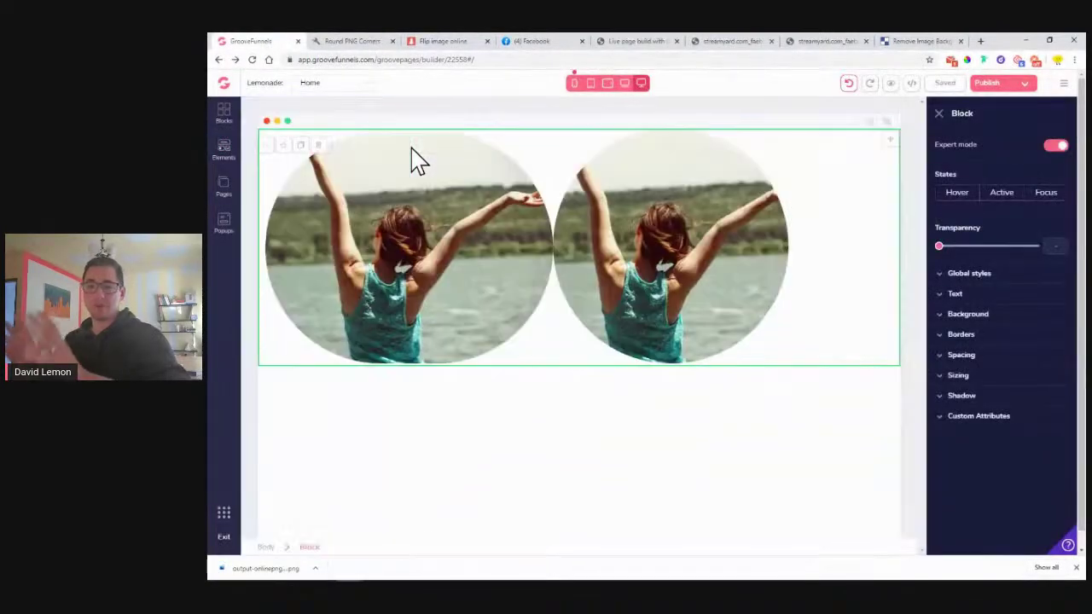
left_click(319, 145)
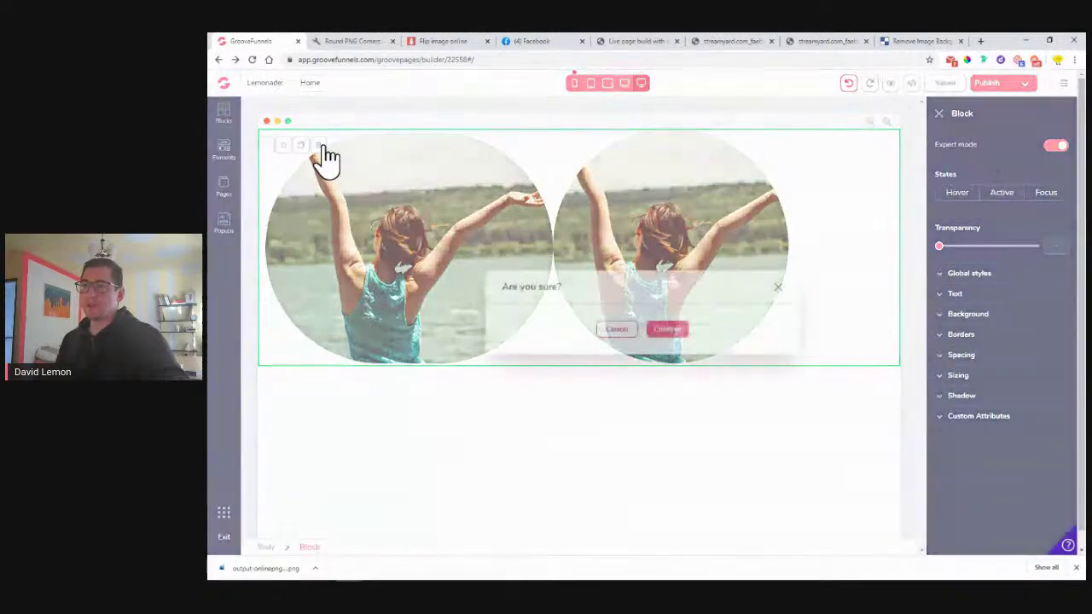
left_click(676, 333)
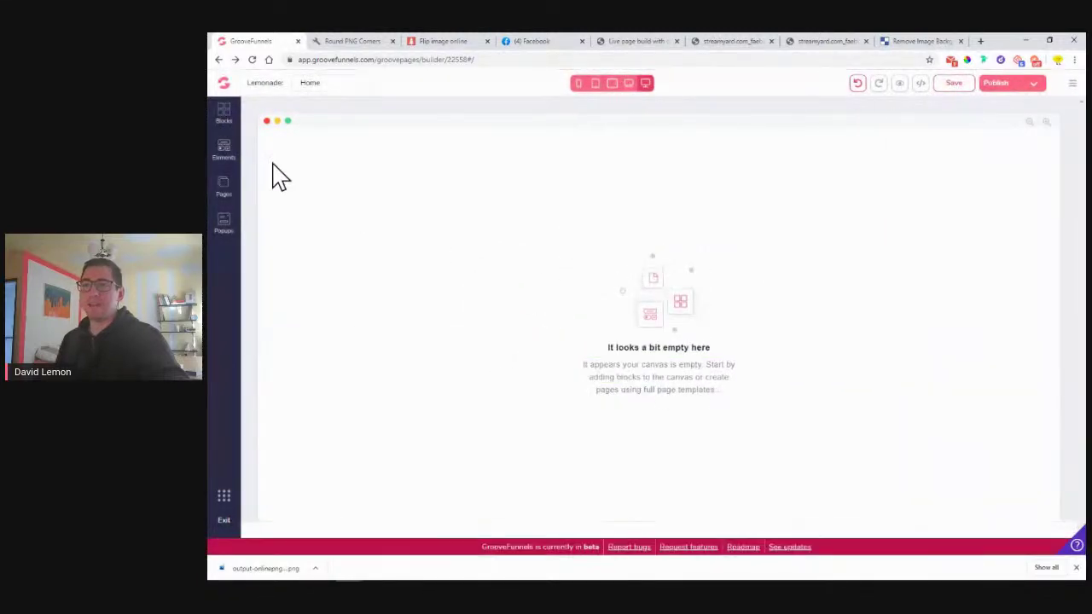
- Add an empty container from the wireframe blocks to the blank page
left_click(225, 120)
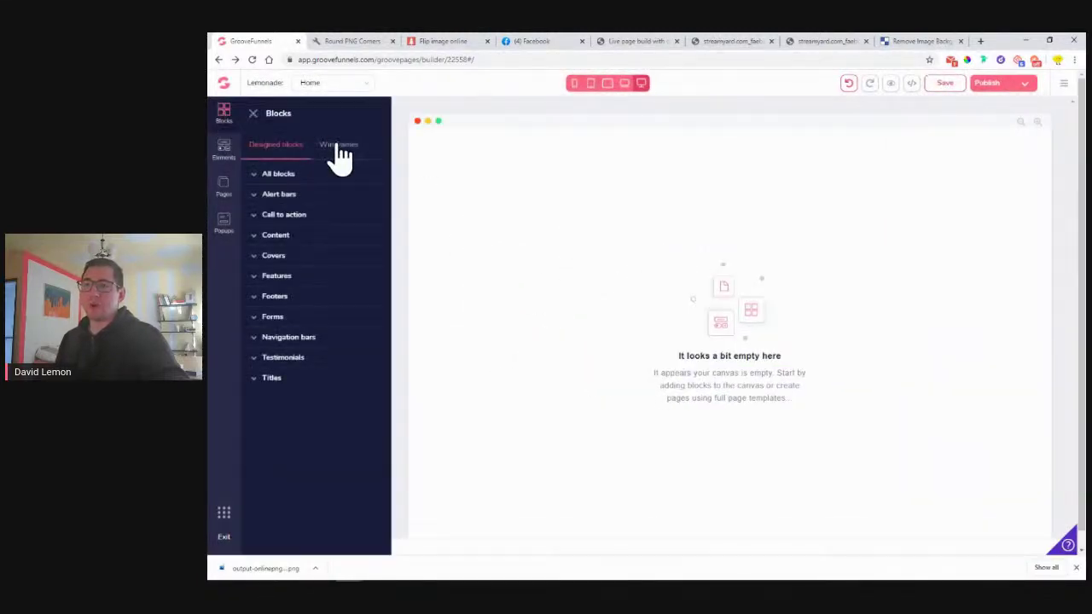
left_click(337, 145)
left_click(315, 197)
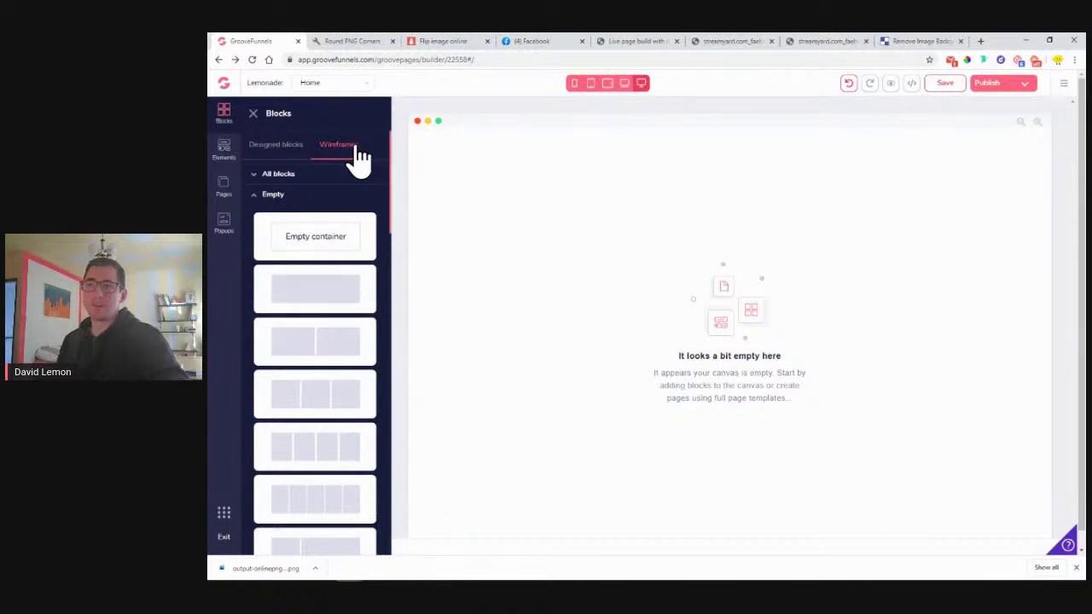
left_click_drag(310, 236, 541, 224)
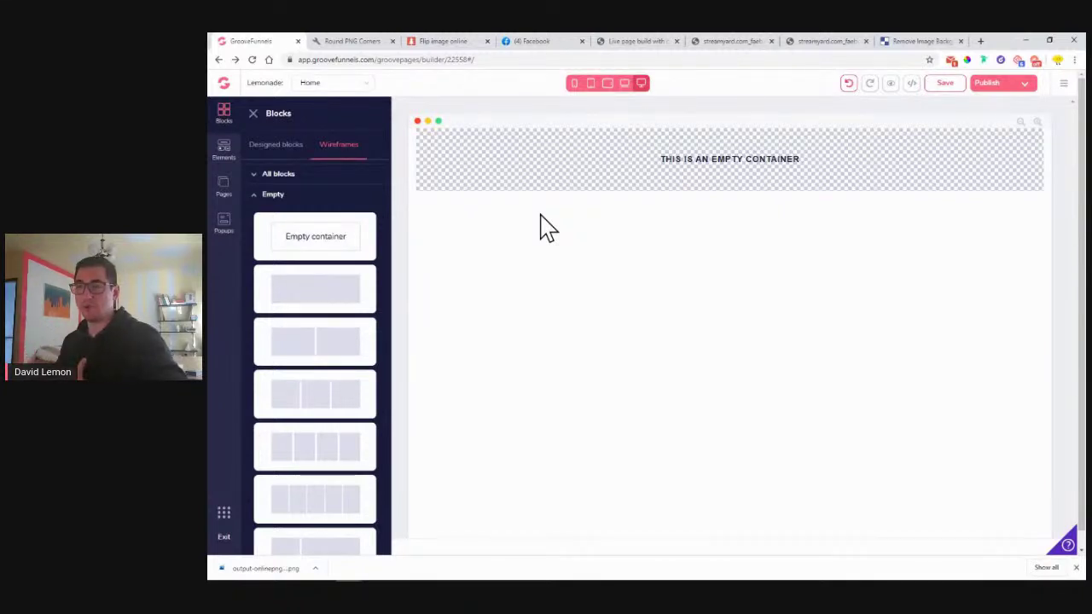
- Check the Merida Bikes landing page example on Facebook for its image-and-text section layout, and return to the GroovePages builder
left_click(678, 167)
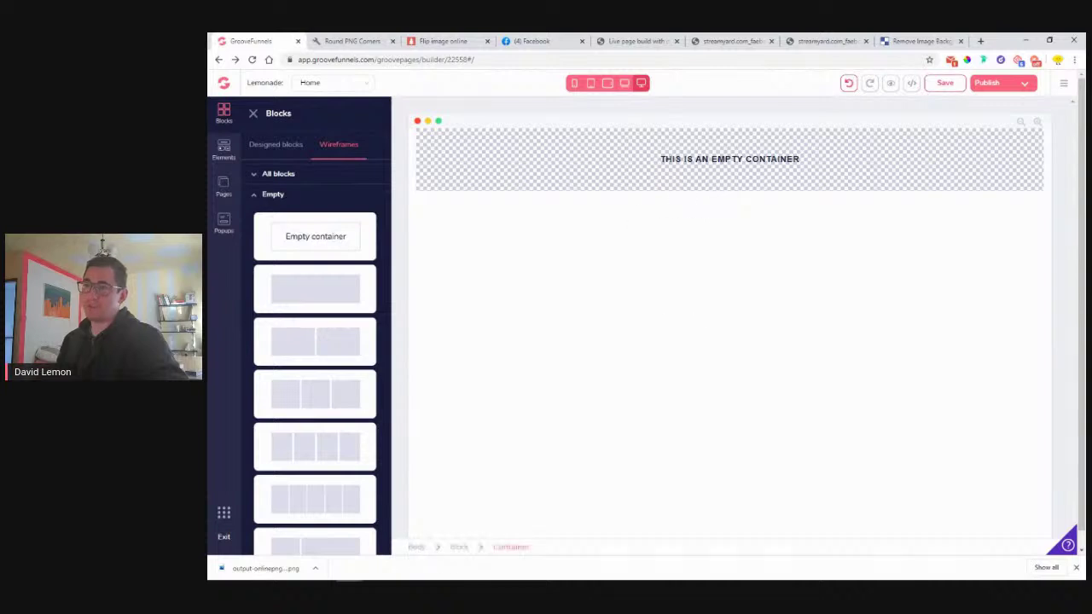
left_click(253, 113)
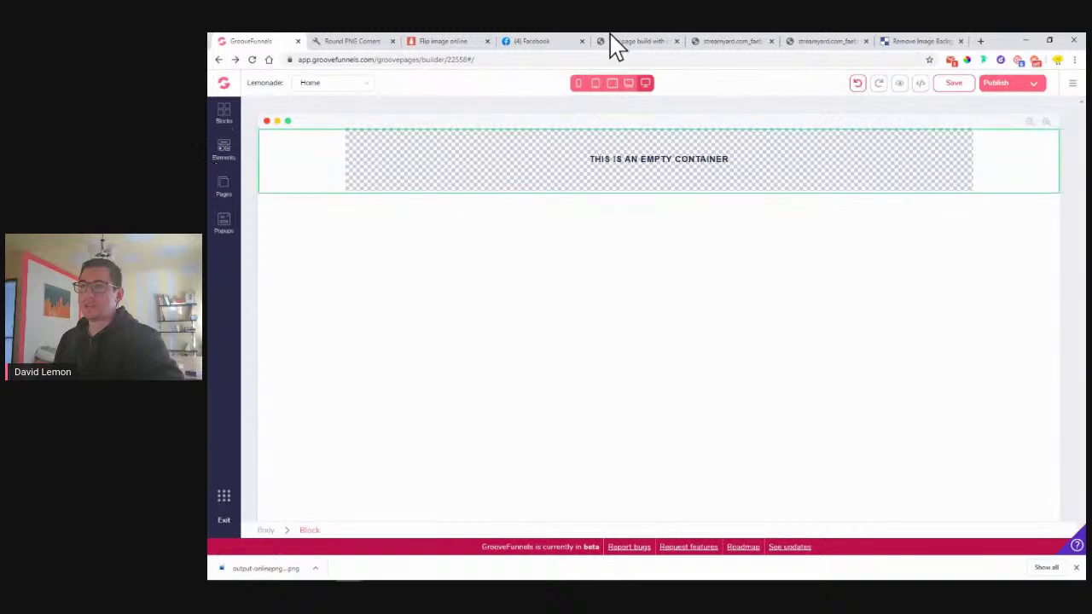
left_click(530, 43)
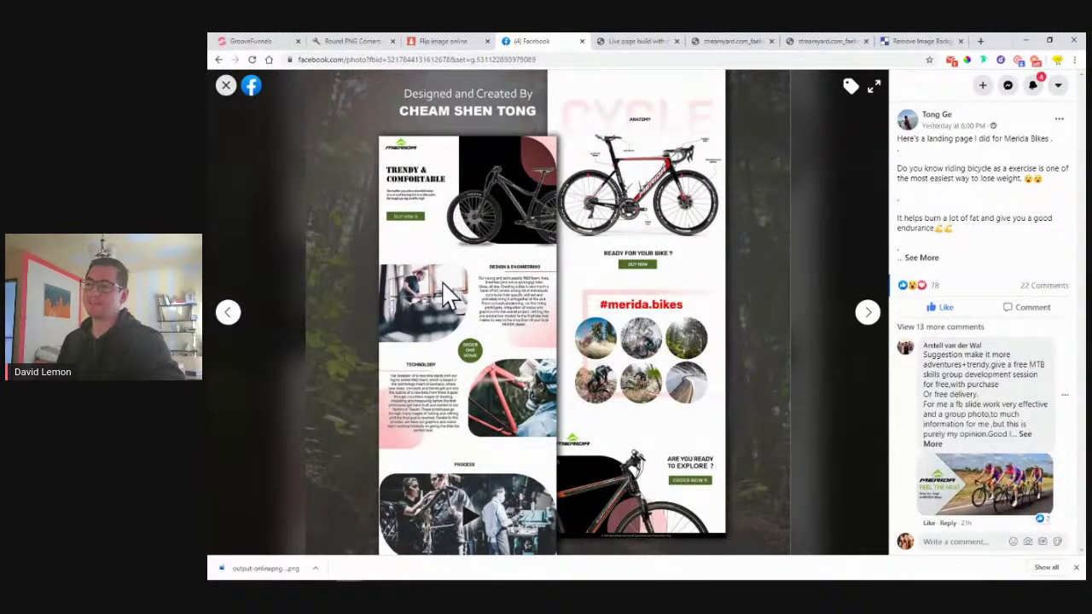
left_click(247, 41)
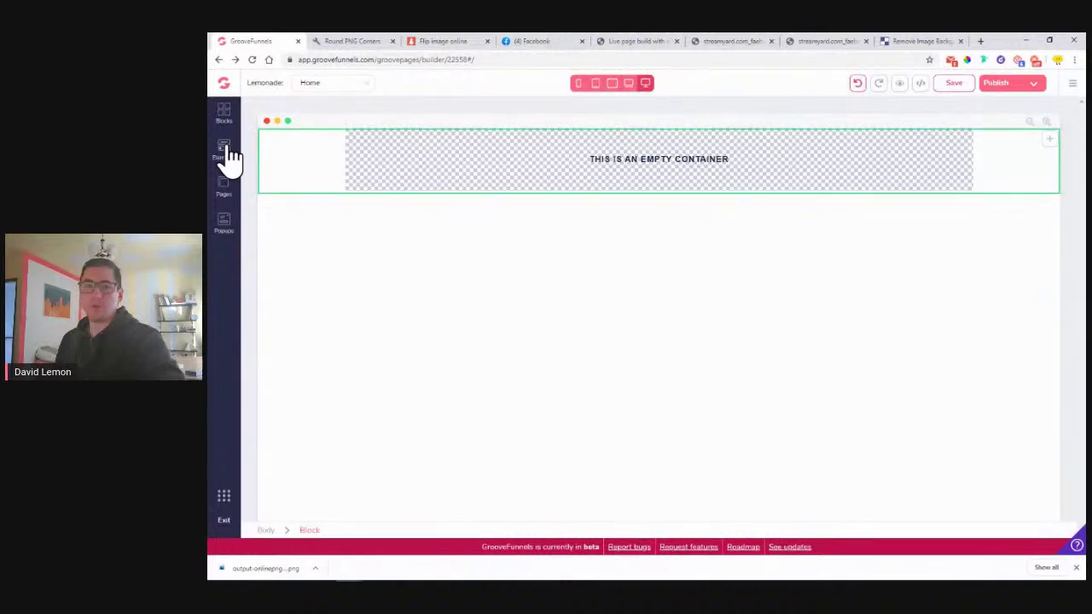
- Place a two-column layout in the empty container and add an image element to the first column
left_click(225, 152)
left_click_drag(361, 193, 707, 178)
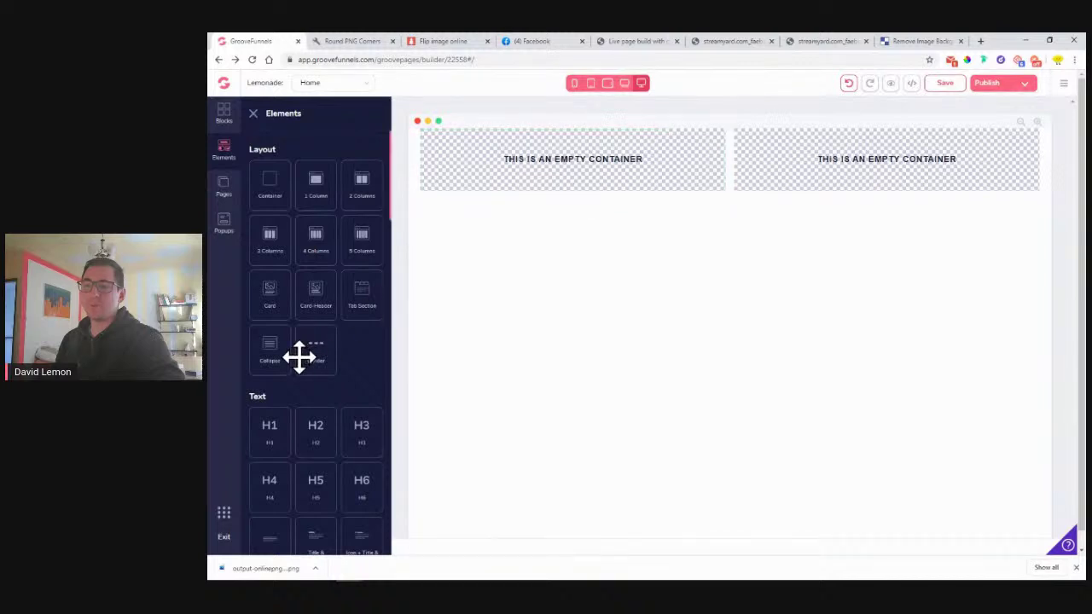
scroll(298, 357, "down", 7)
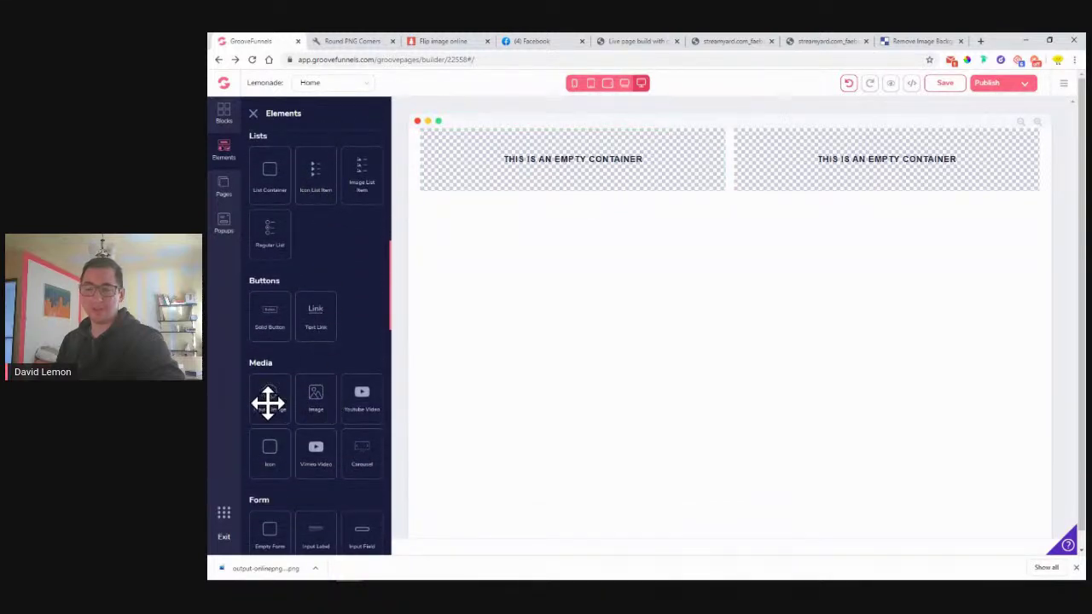
left_click_drag(315, 403, 522, 183)
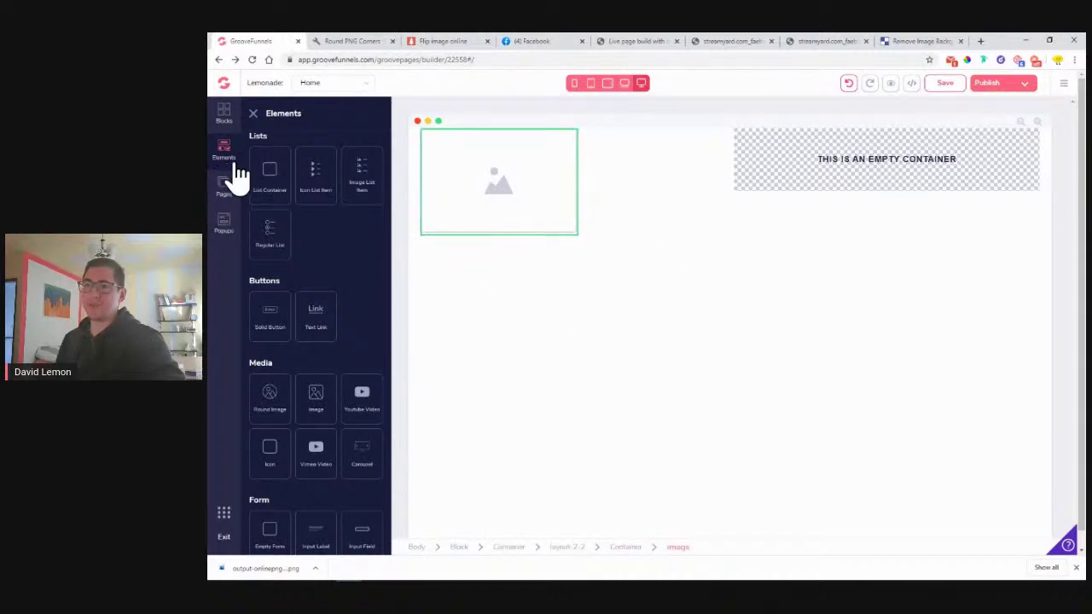
- Add a heading with a paragraph below it in the second column
scroll(312, 223, "up", 4)
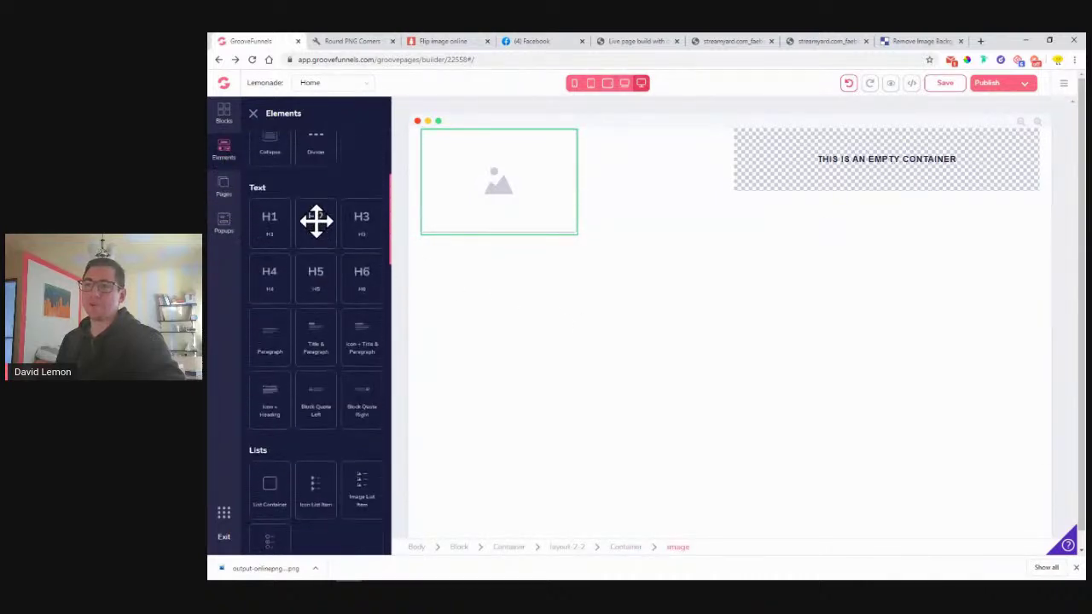
scroll(315, 220, "up", 3)
left_click_drag(315, 387, 812, 195)
scroll(312, 353, "down", 4)
left_click_drag(273, 327, 775, 195)
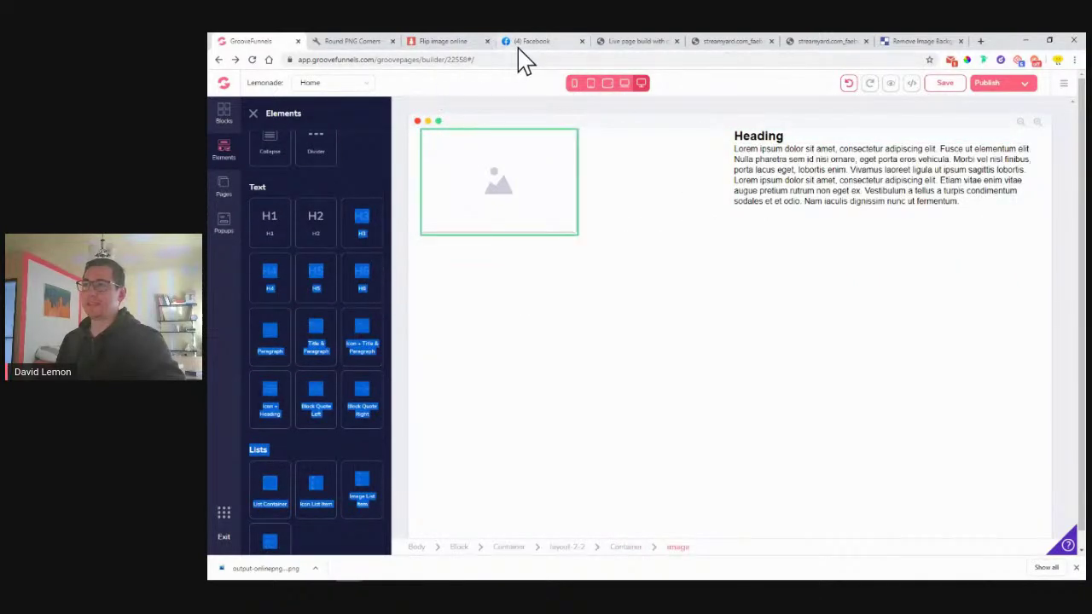
- Check the Merida Bikes example on Facebook again, and upload the downloaded rounded PNG to the image library for the first-column image element
left_click(525, 41)
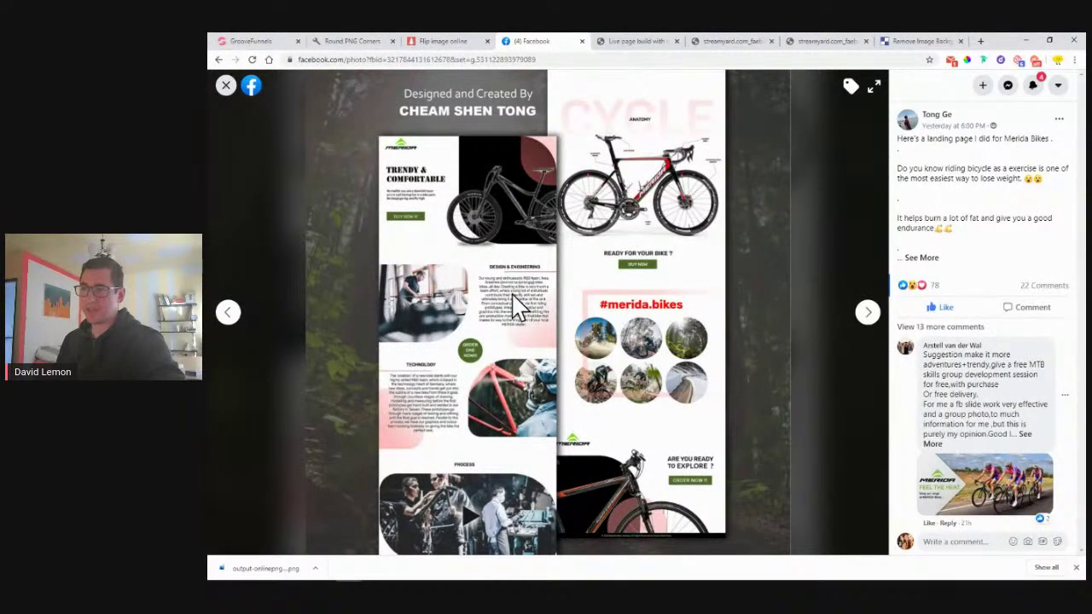
left_click(261, 40)
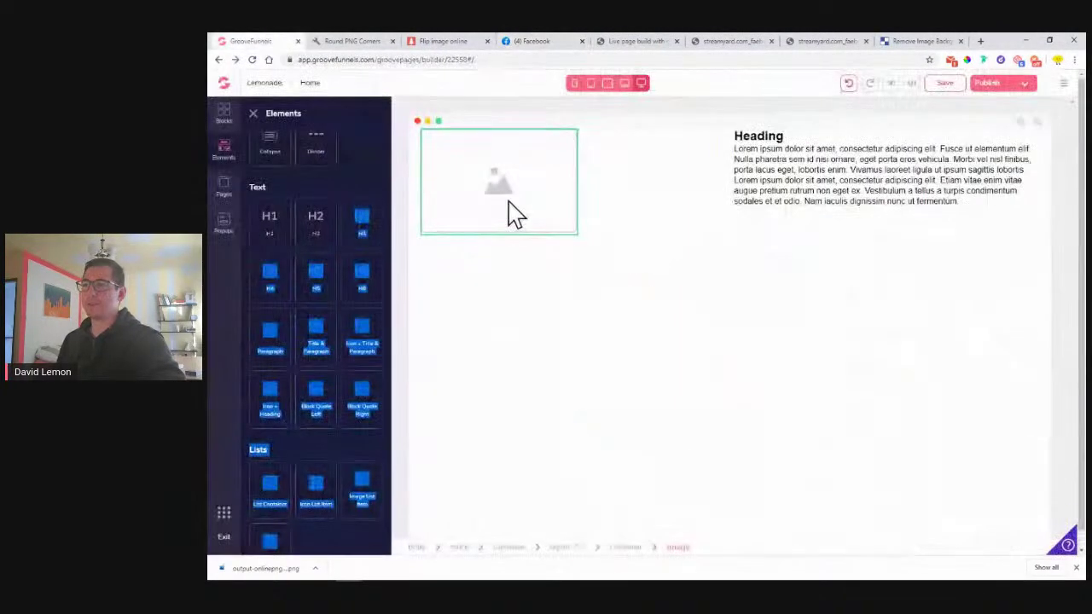
left_click(252, 113)
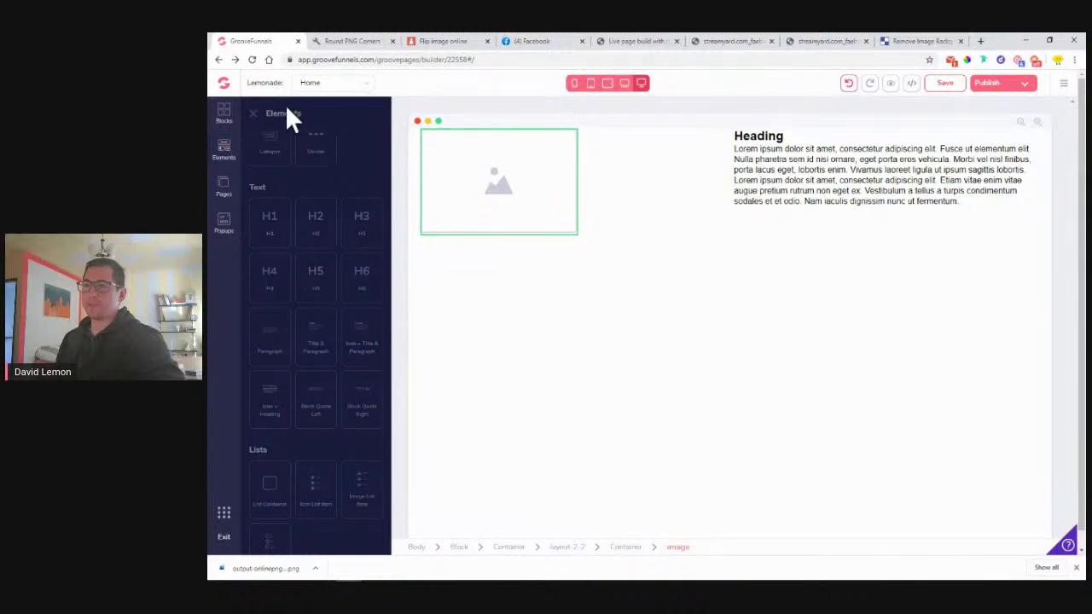
left_click(439, 188)
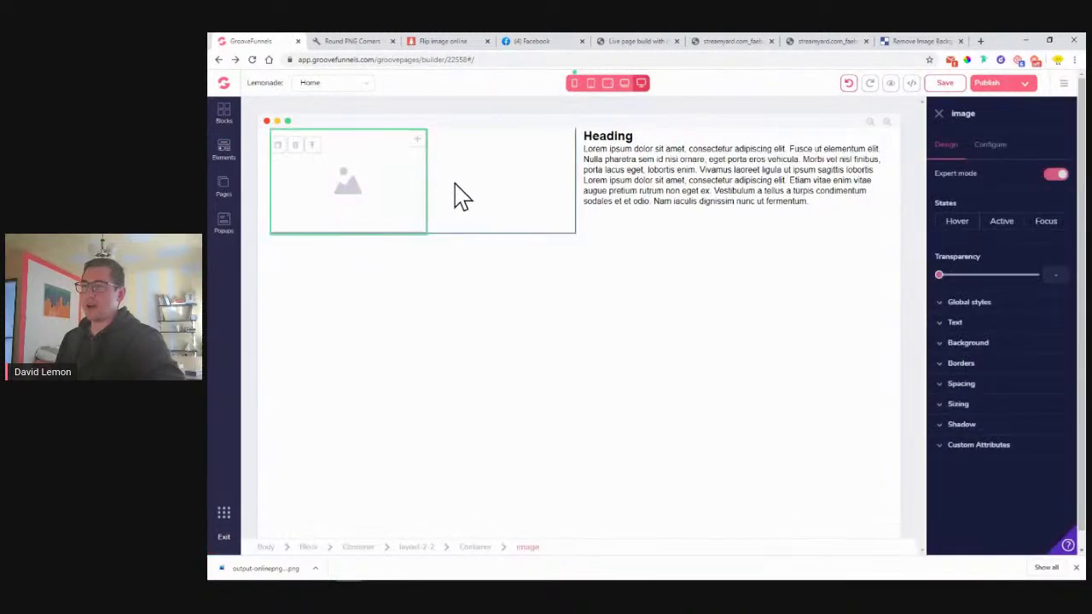
left_click(992, 151)
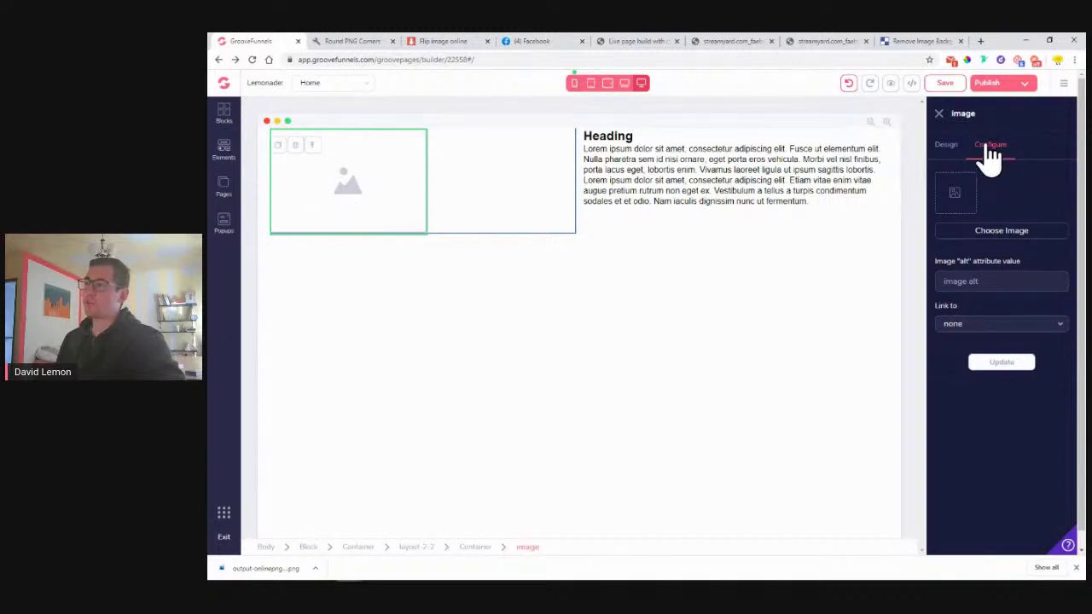
left_click(1005, 232)
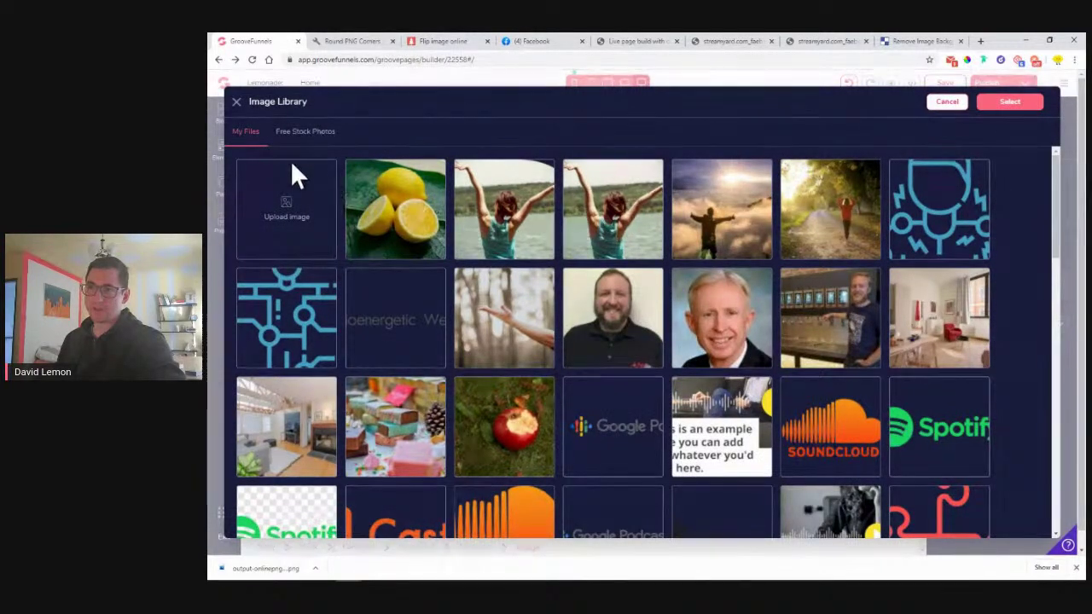
left_click_drag(270, 569, 284, 201)
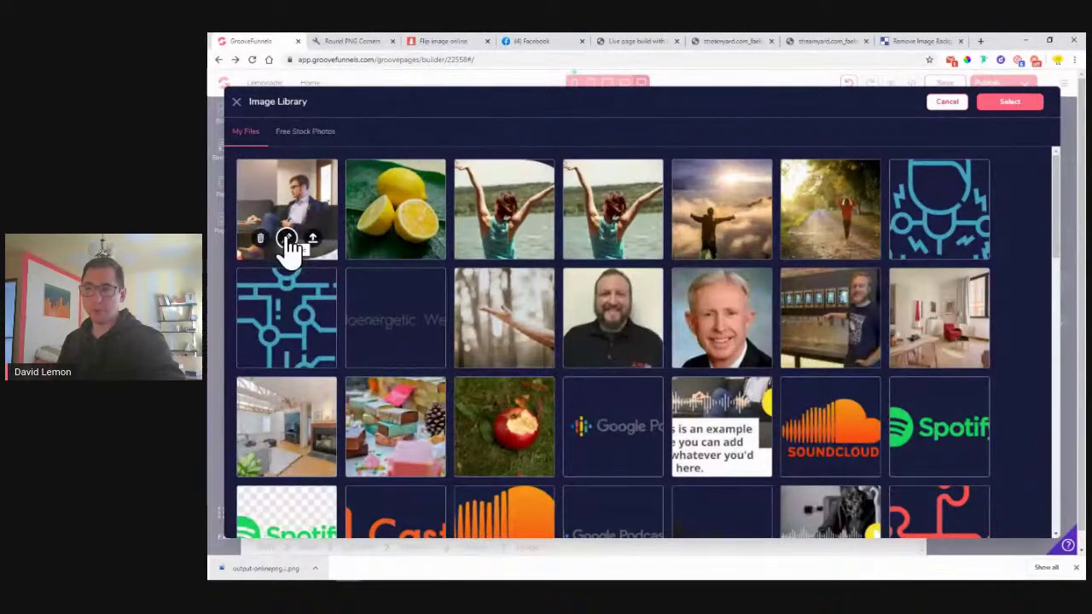
- Inspect the uploaded PNG's rounded corners in the image editor and cancel without editing
left_click(288, 241)
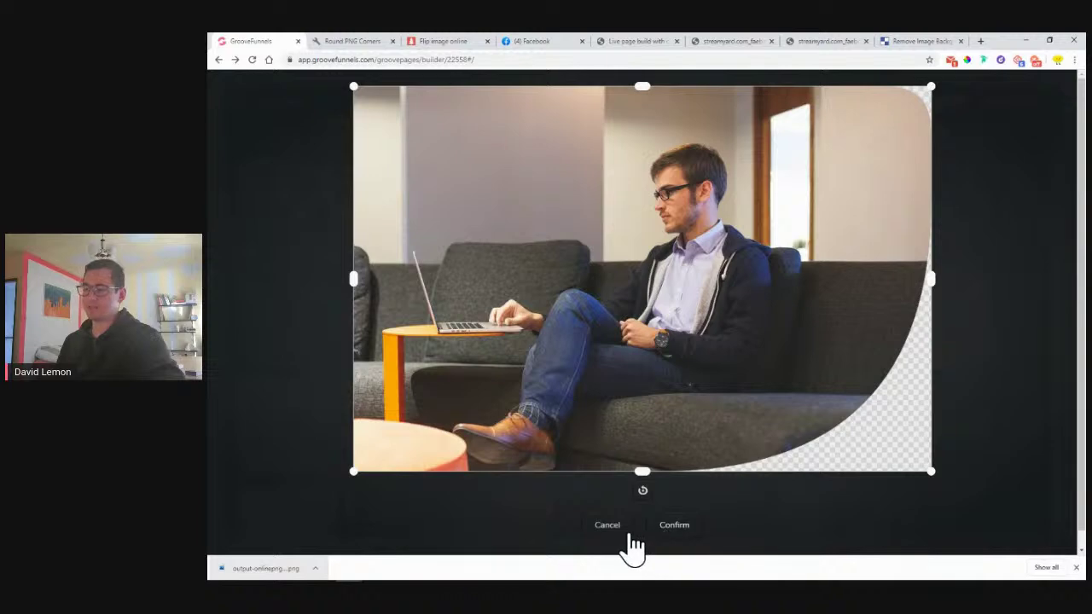
left_click(1075, 567)
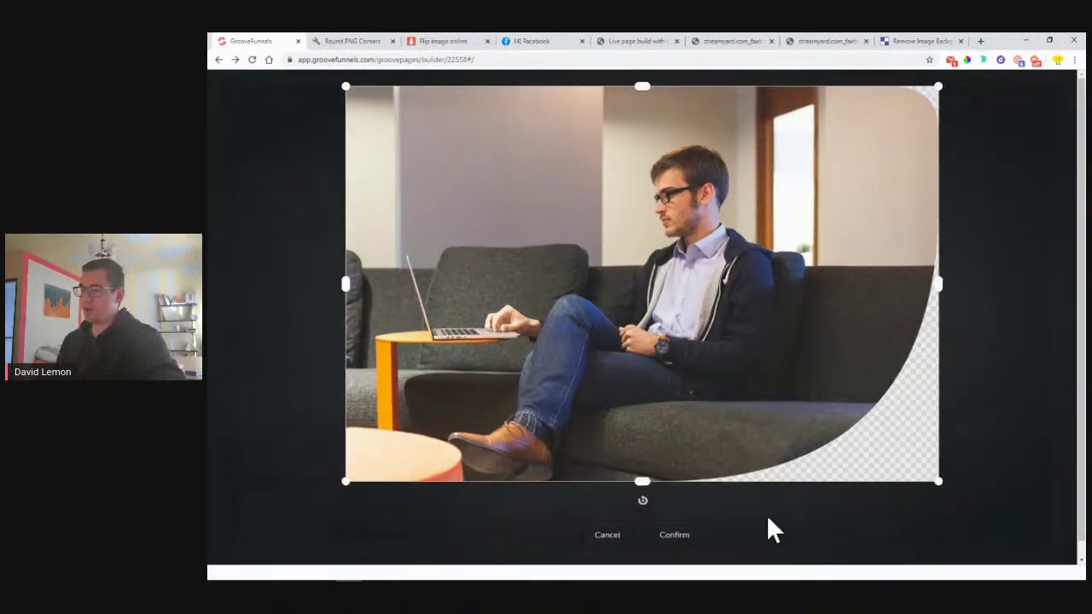
left_click(609, 551)
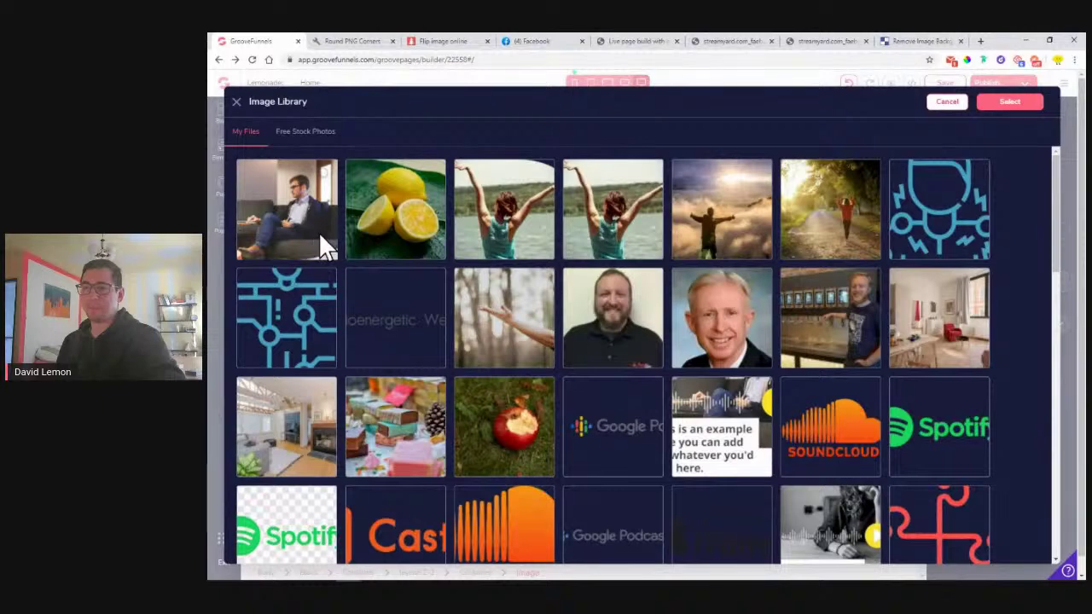
- Choose the uploaded rounded PNG from the library and apply it to the image element
left_click(268, 173)
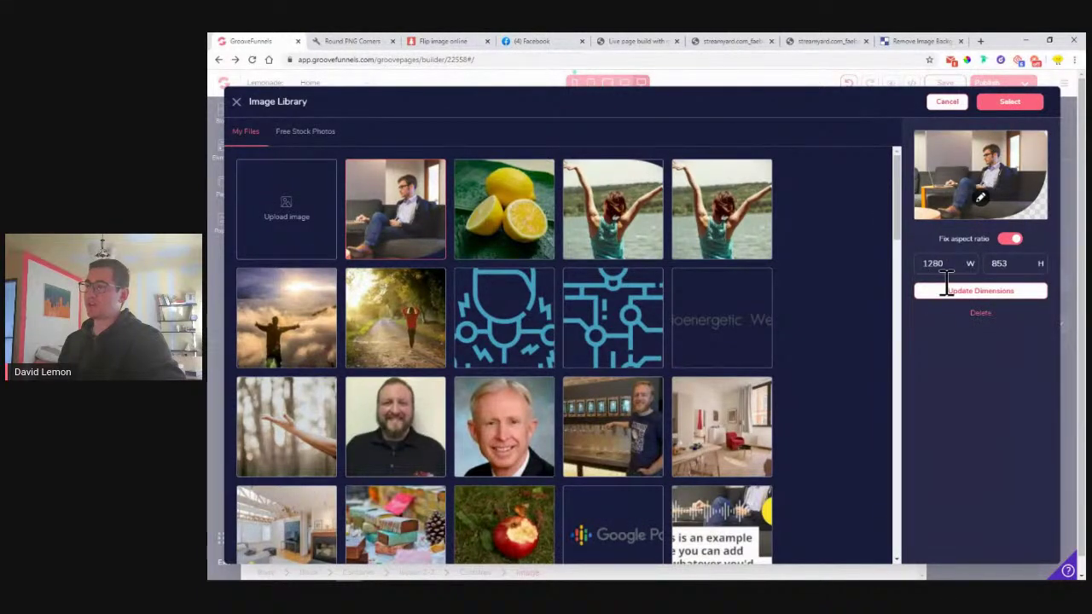
left_click(1011, 105)
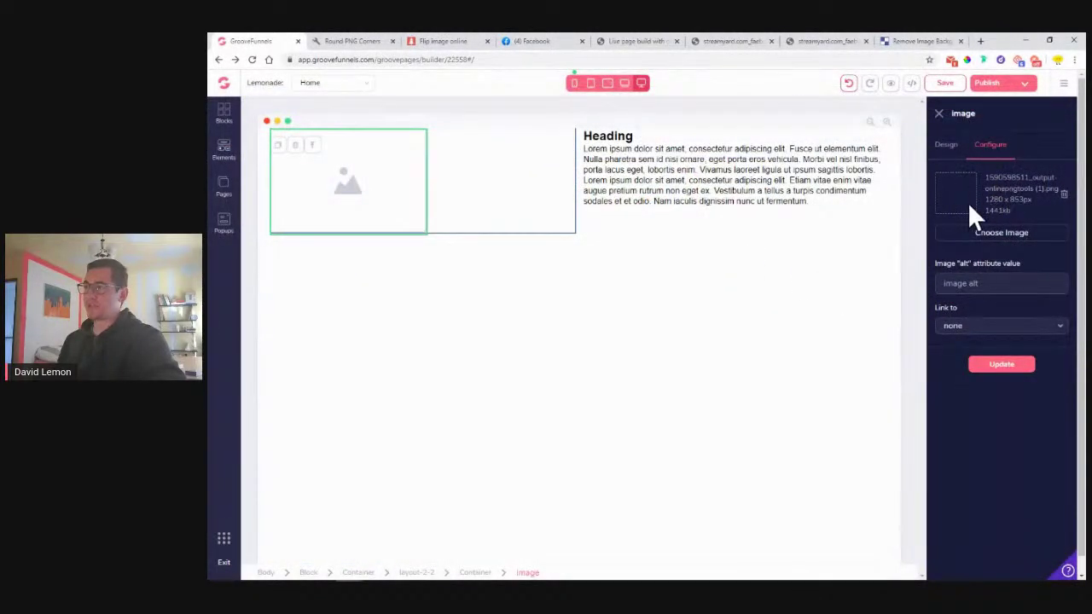
left_click(1004, 366)
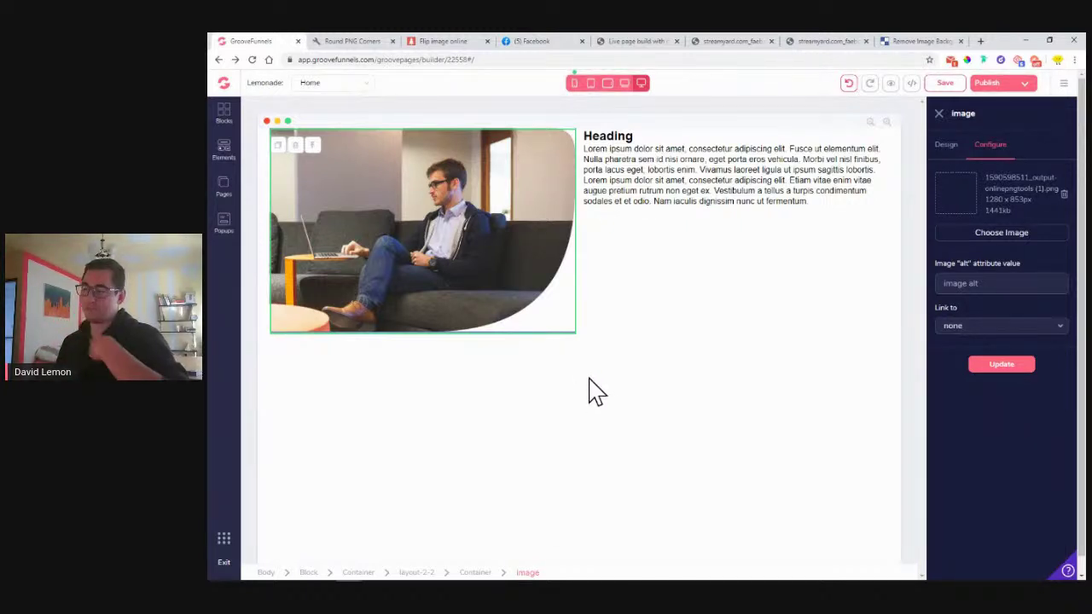
- Set the width and max width of the outer container holding the two-column layout to full
left_click(601, 282)
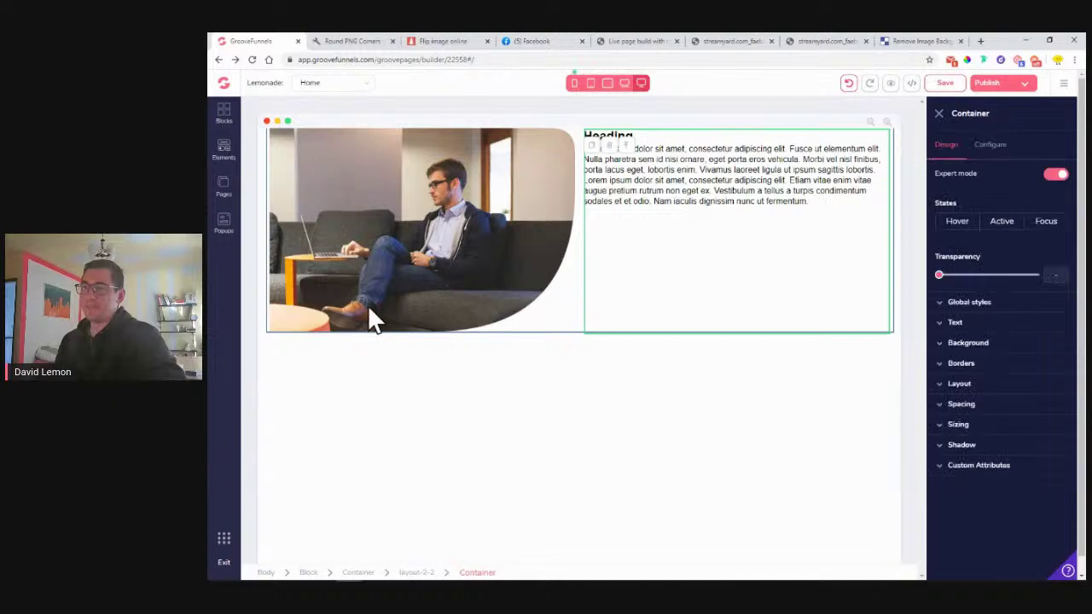
left_click(539, 324)
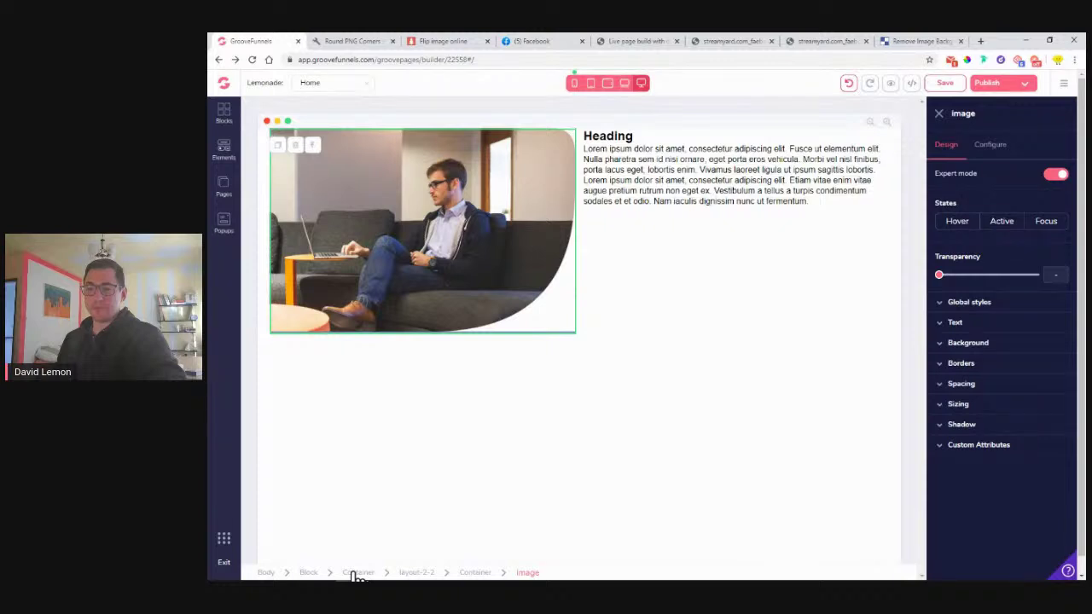
left_click(308, 574)
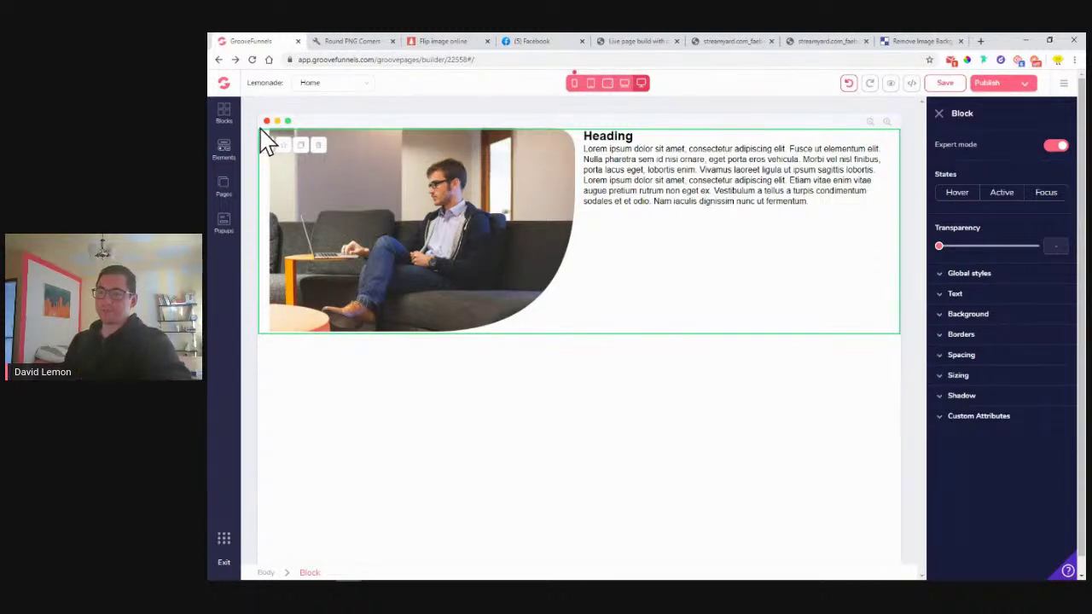
left_click(267, 237)
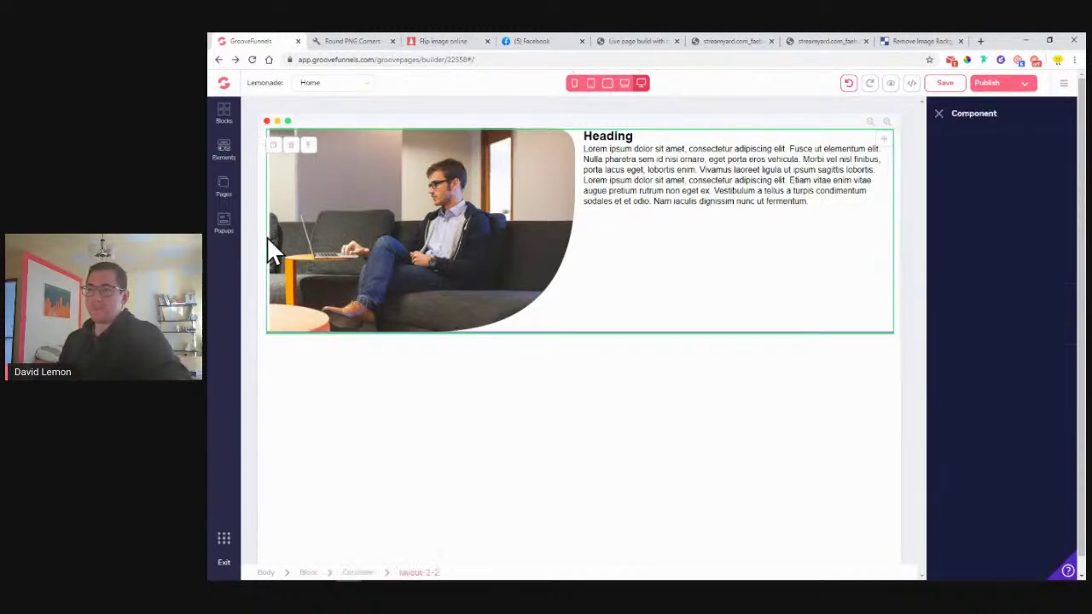
left_click(359, 572)
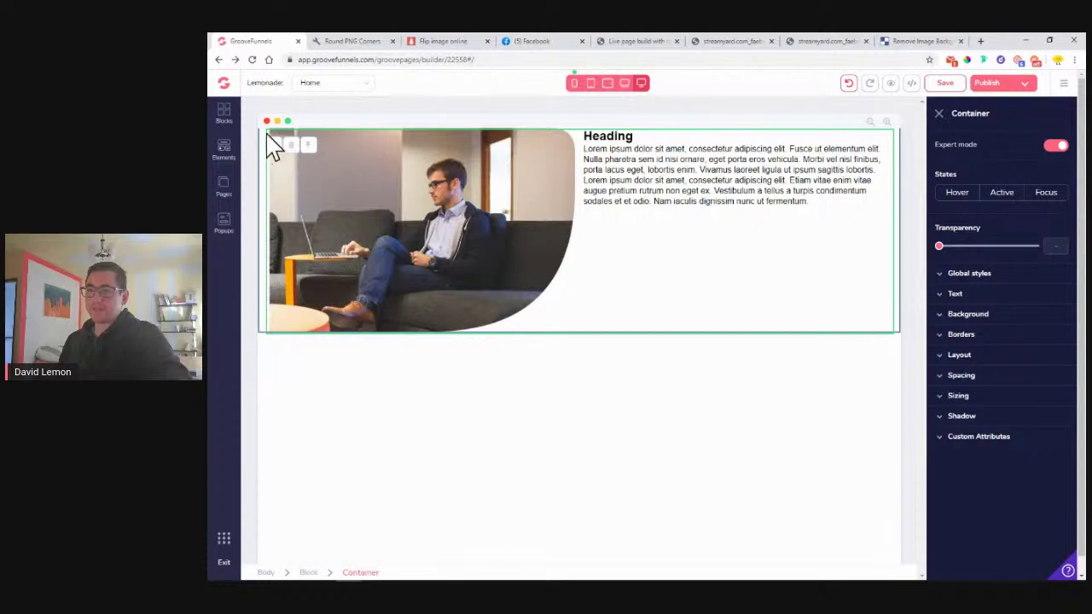
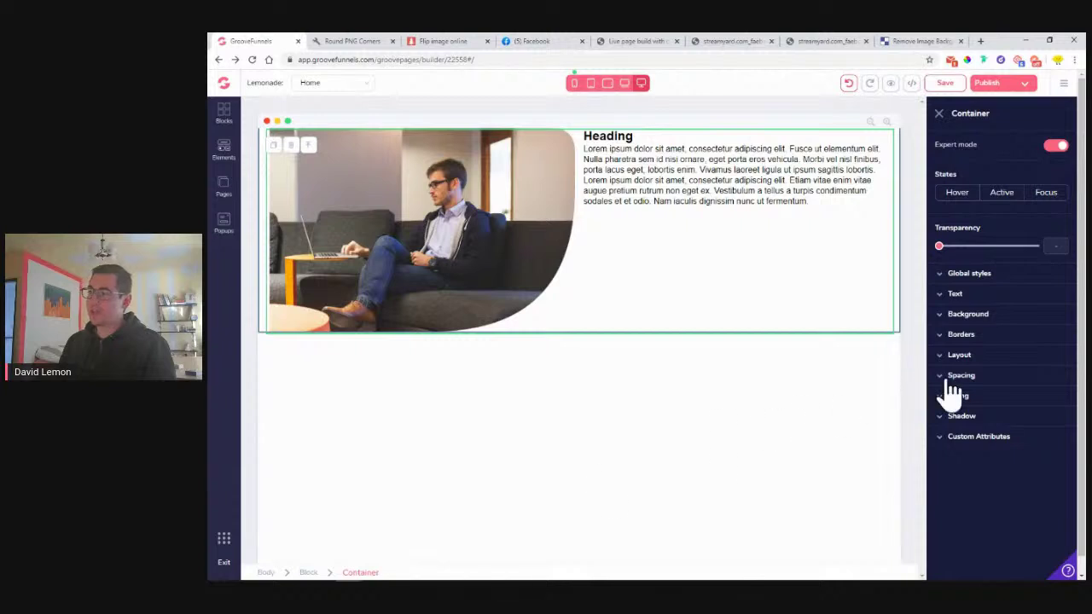
left_click(979, 404)
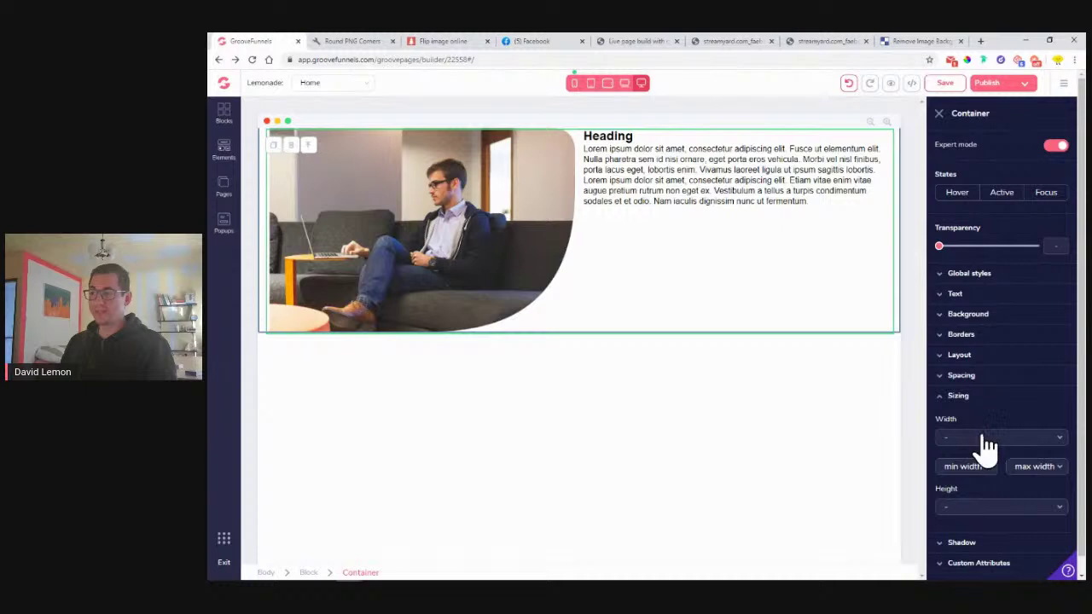
left_click(986, 441)
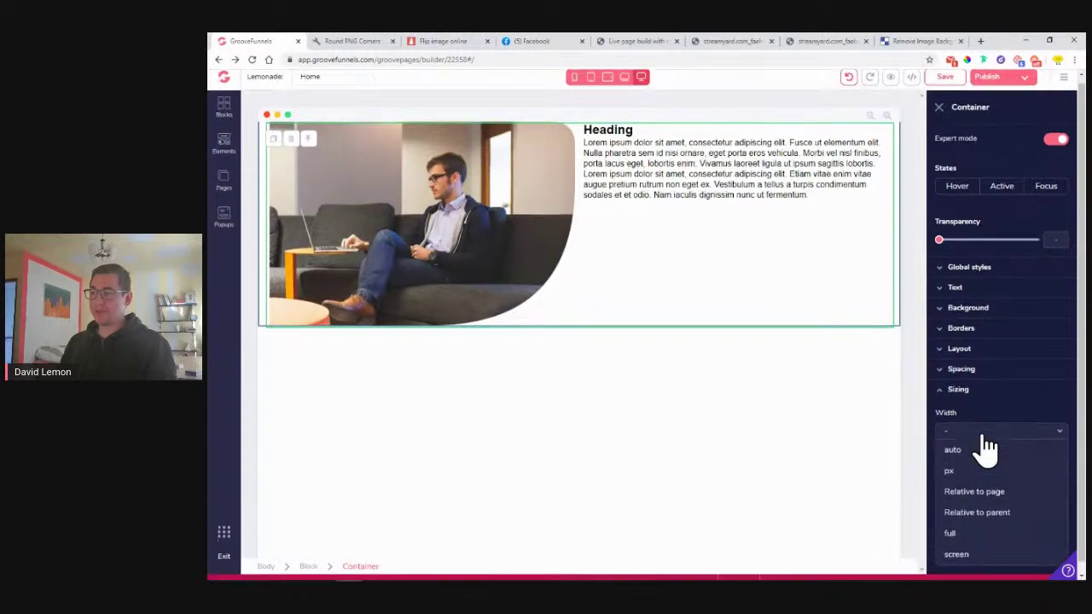
left_click(982, 525)
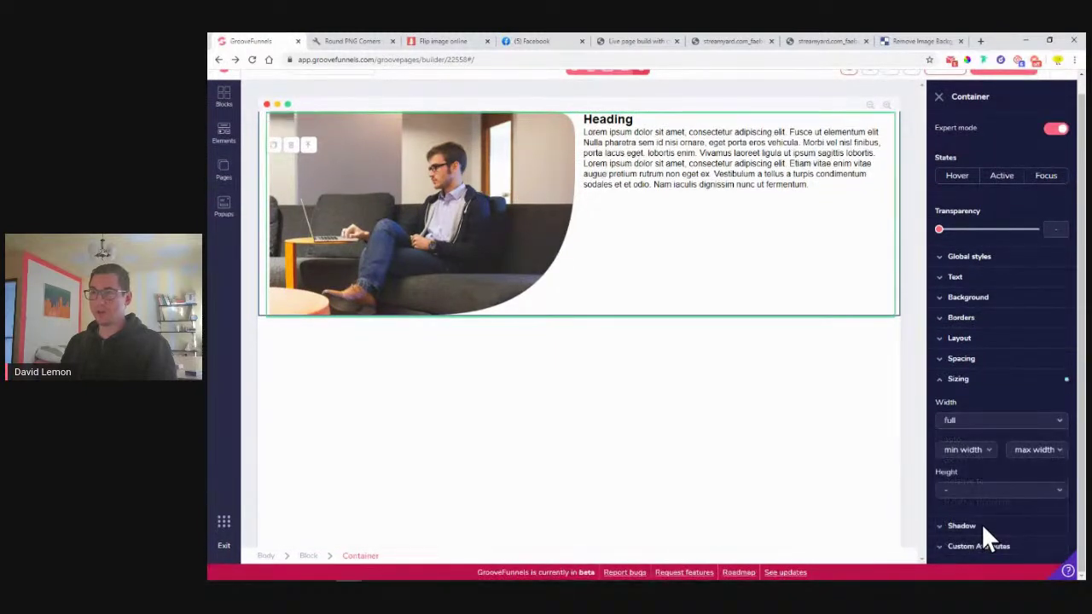
left_click(1044, 459)
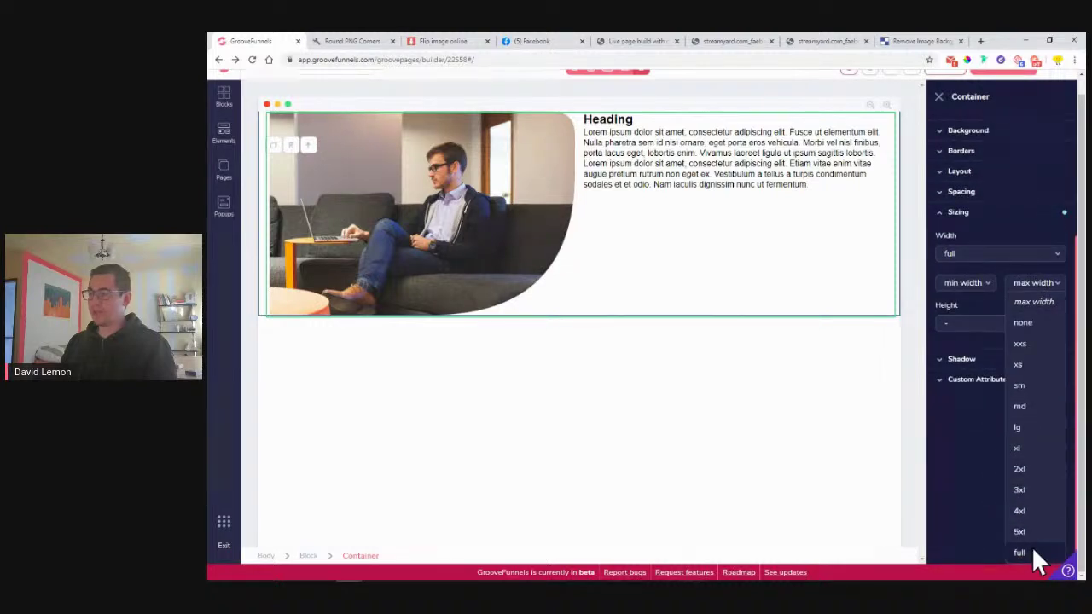
left_click(1032, 552)
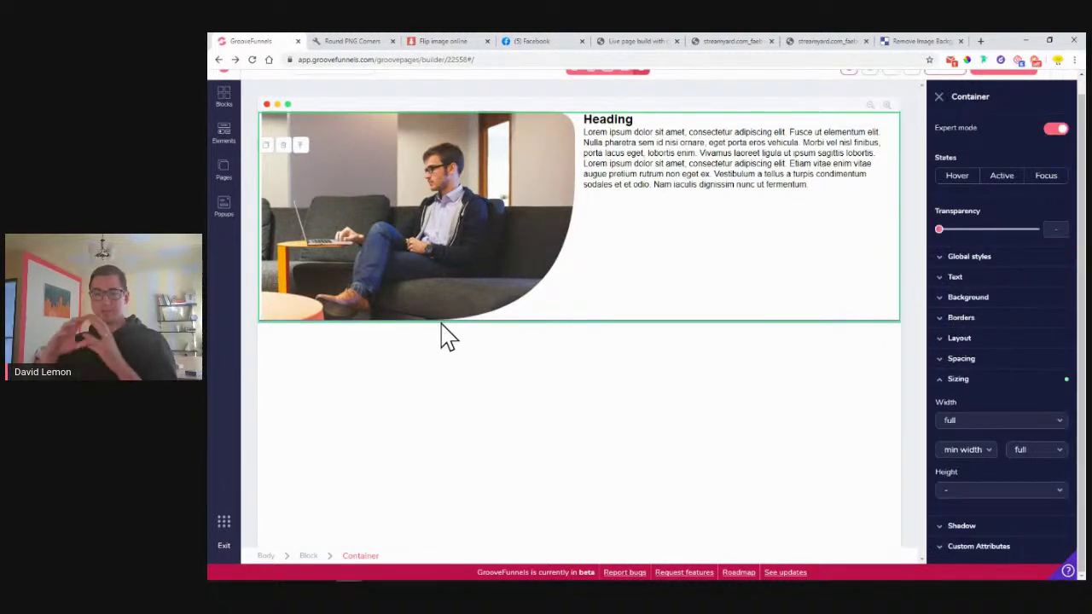
- Set the max width of the first-column container holding the image to full
left_click(573, 297)
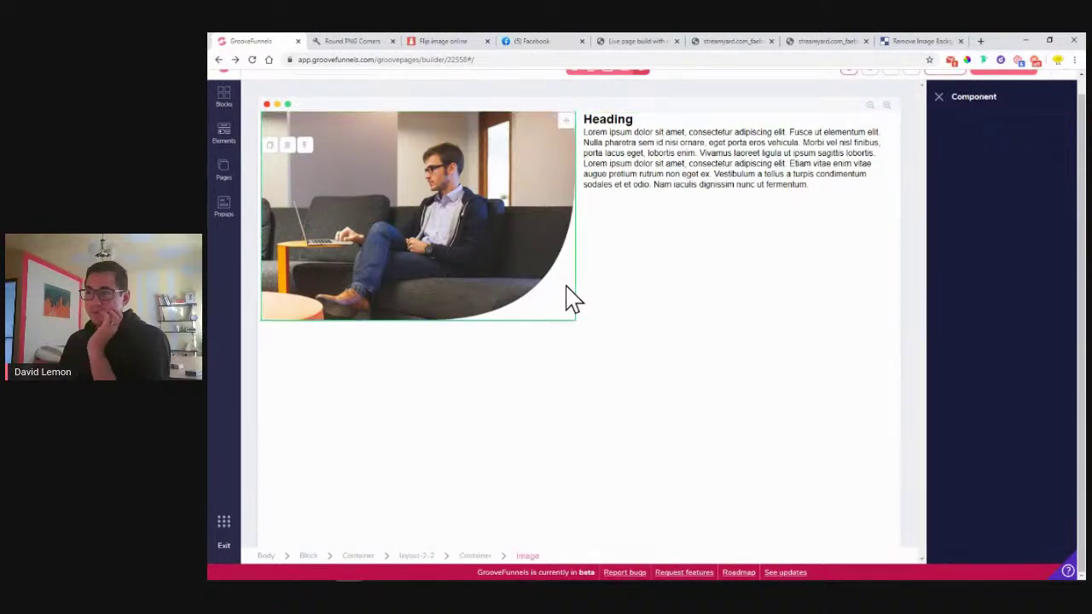
left_click(471, 557)
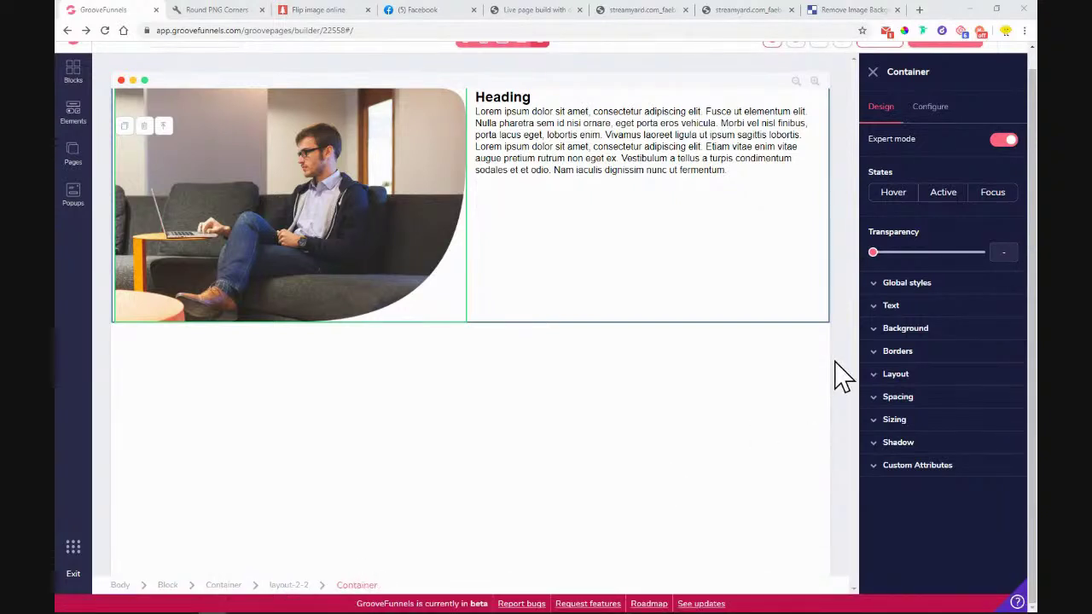
left_click(917, 427)
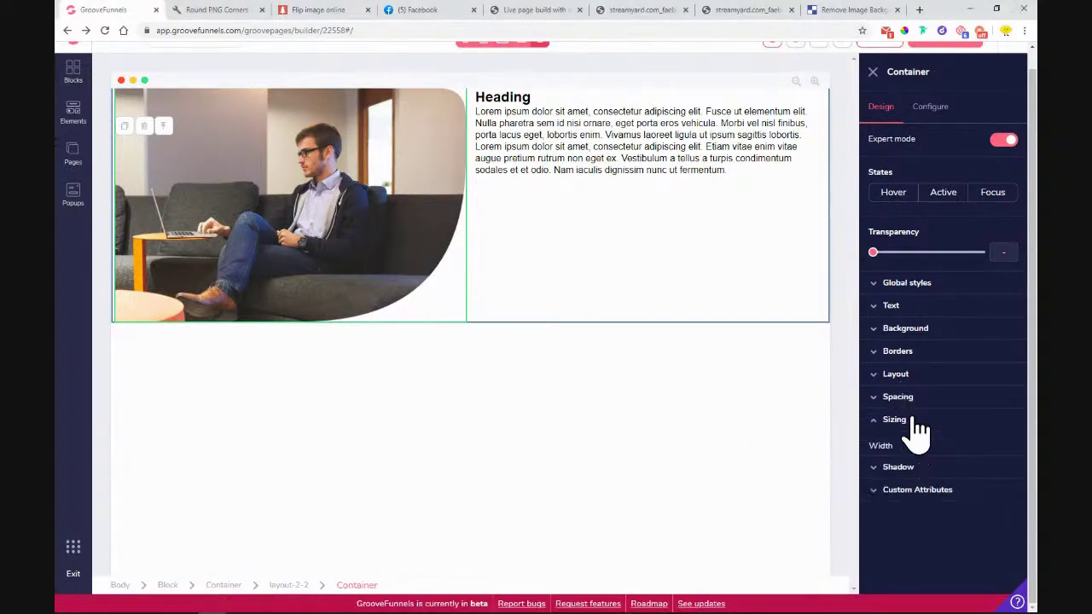
scroll(925, 431, "down", 1)
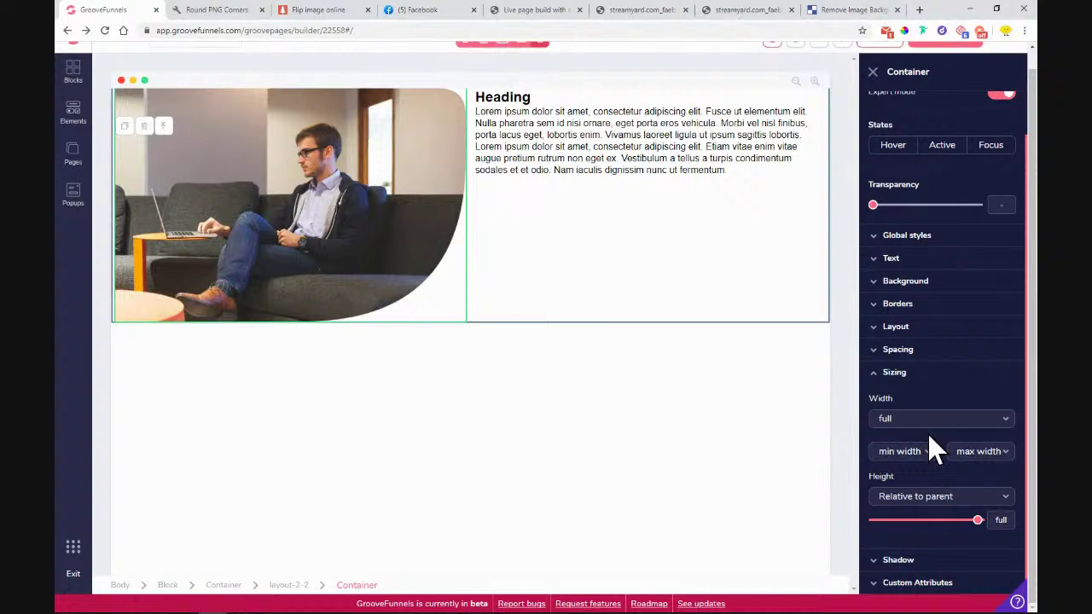
left_click(981, 459)
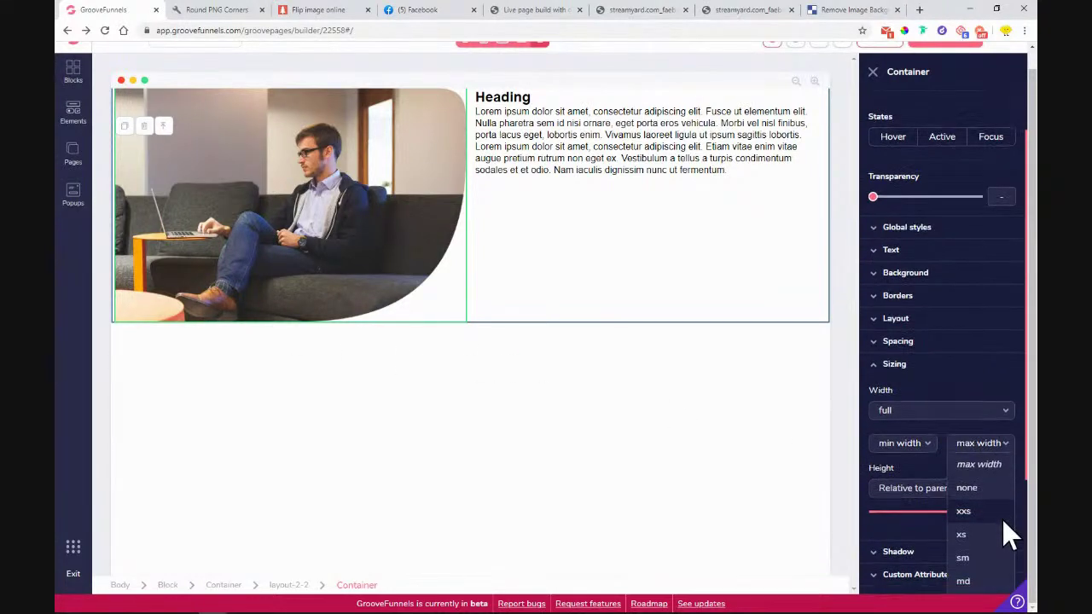
scroll(975, 580, "down", 4)
left_click(975, 584)
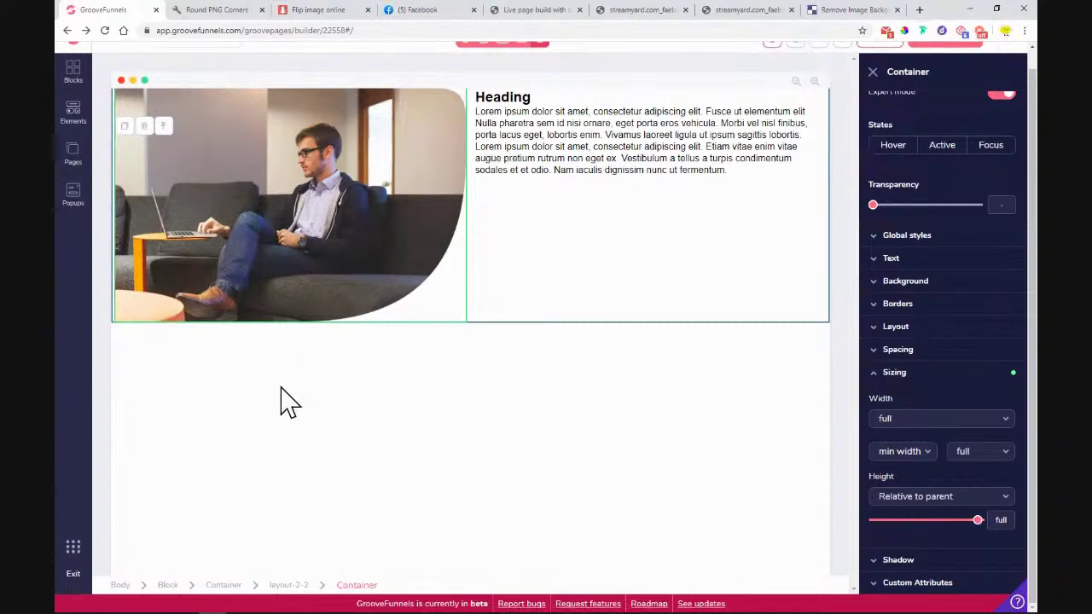
- Check the two-column layout's sizing and the spacing of the image and its container for the source of the side gap
left_click(290, 587)
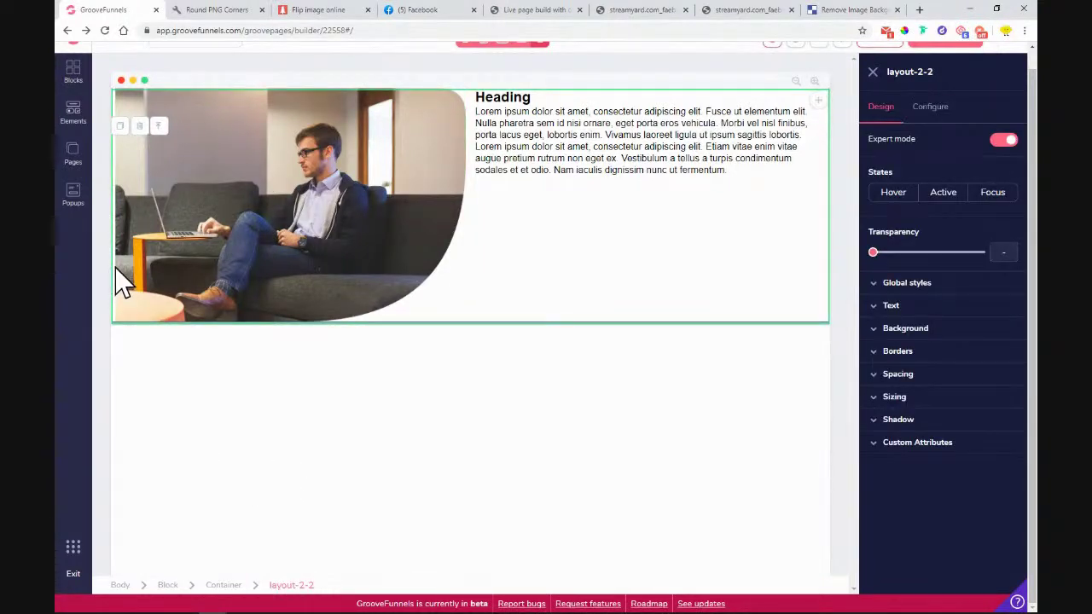
left_click(914, 398)
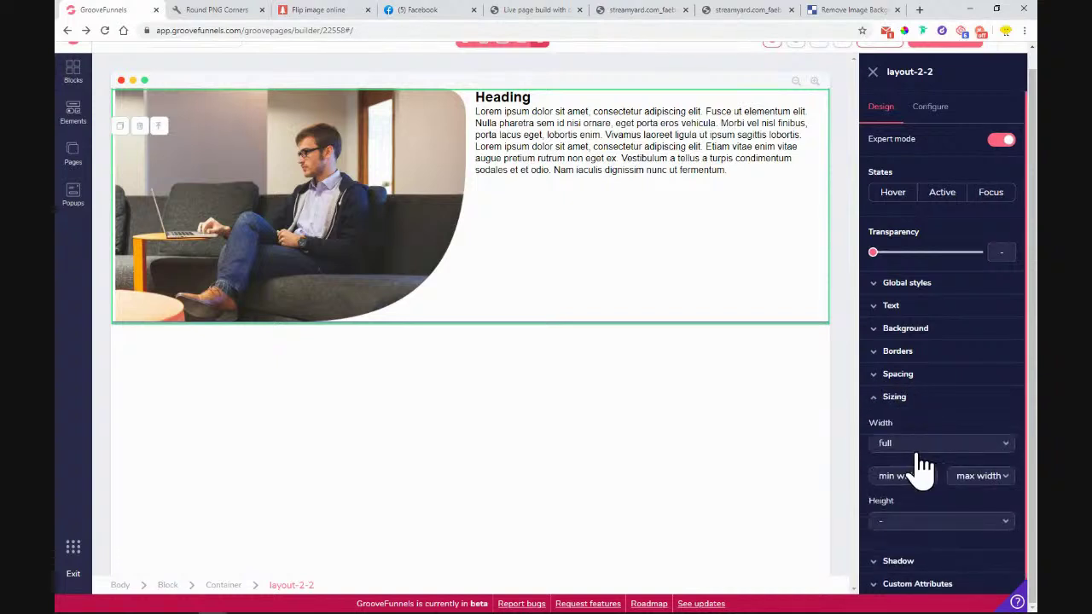
left_click(341, 207)
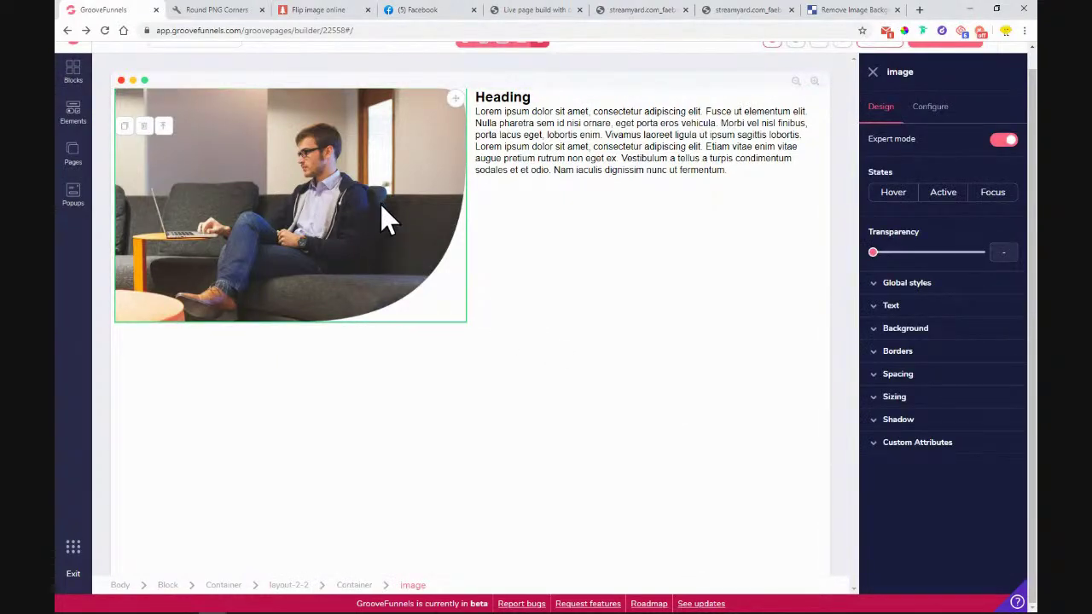
left_click(920, 385)
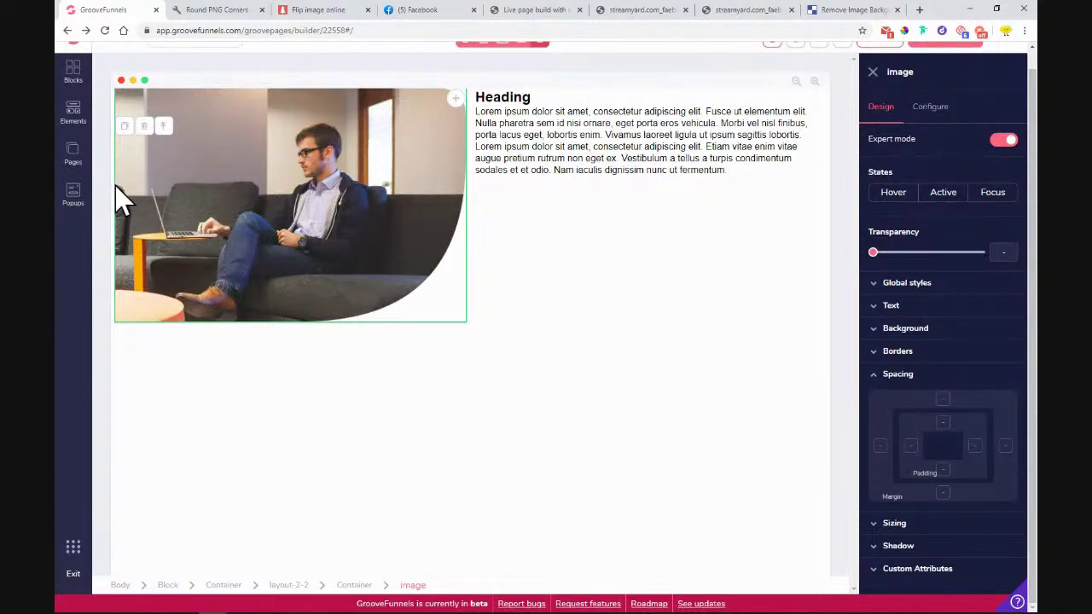
left_click(363, 585)
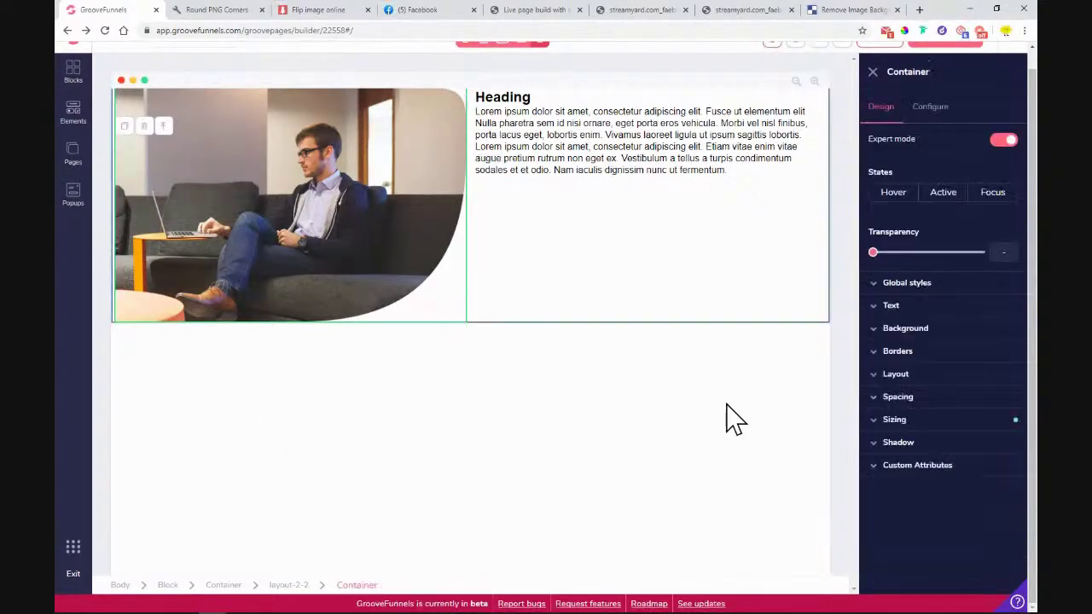
left_click(944, 398)
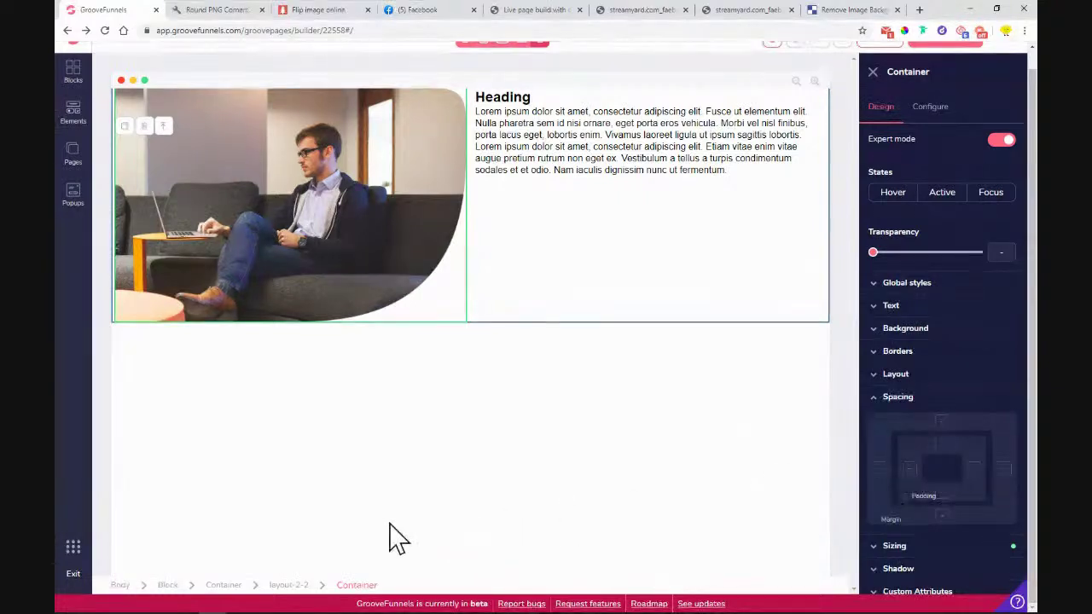
- Remove the left and right padding from the two-column layout and save the page
left_click(288, 585)
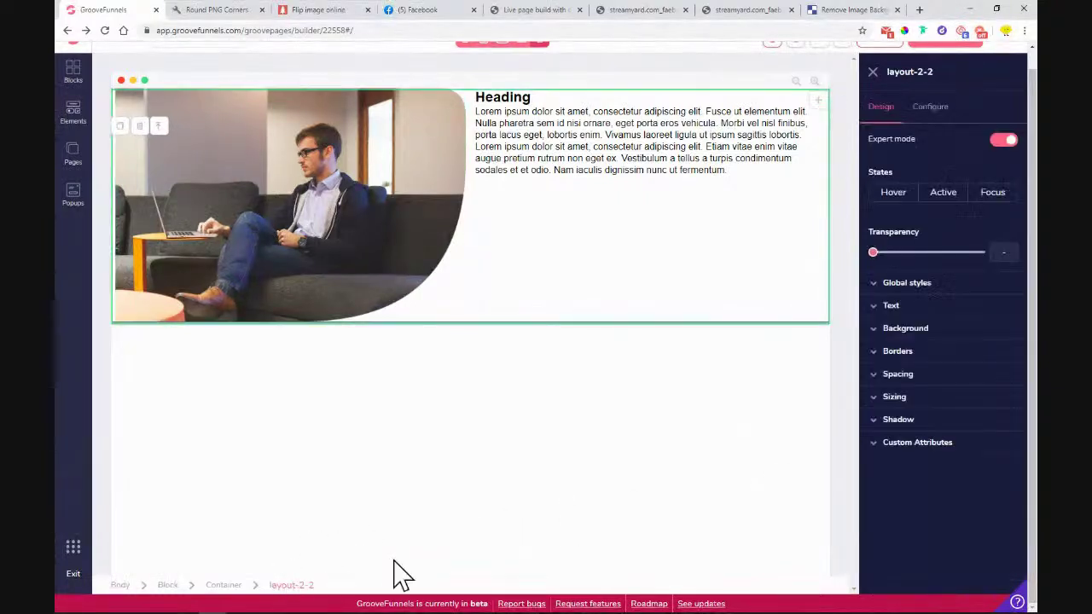
left_click(892, 376)
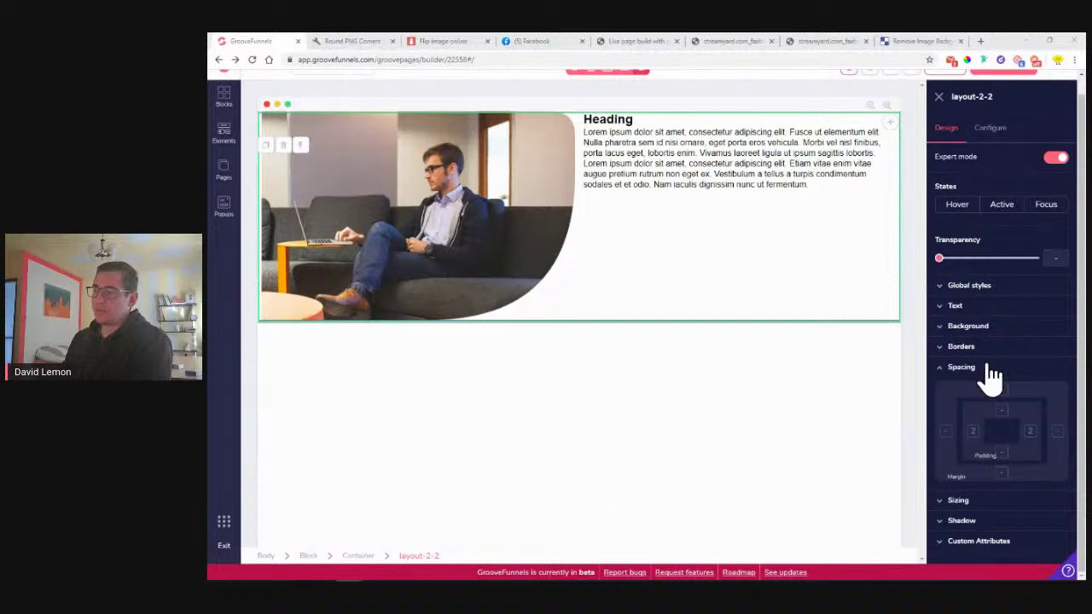
left_click(972, 431)
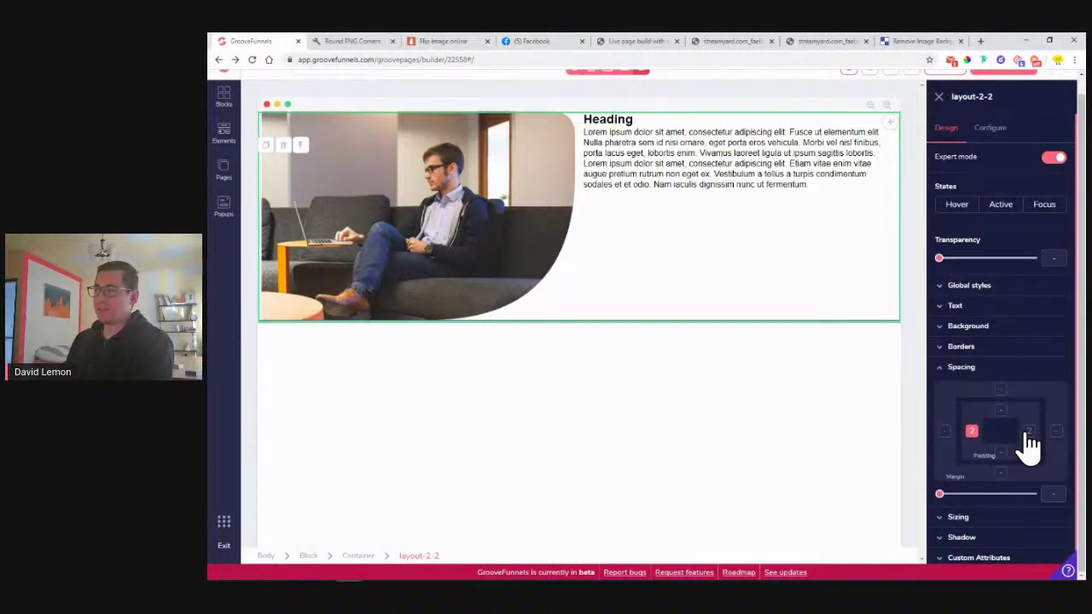
left_click(941, 494)
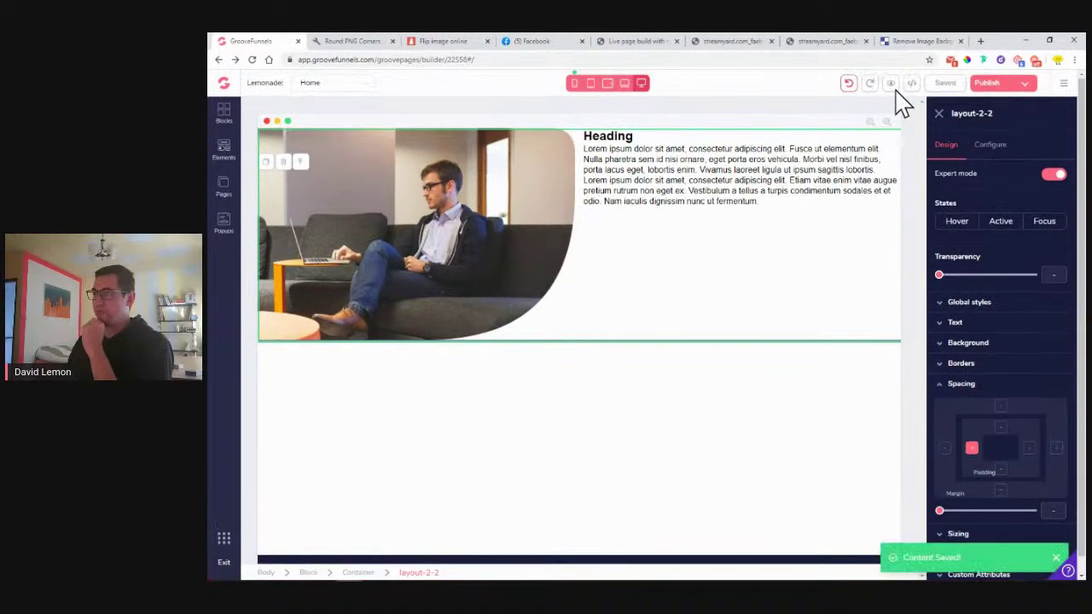
- Preview the page and compare its image and text columns with the Merida Bikes example on Facebook
left_click(893, 87)
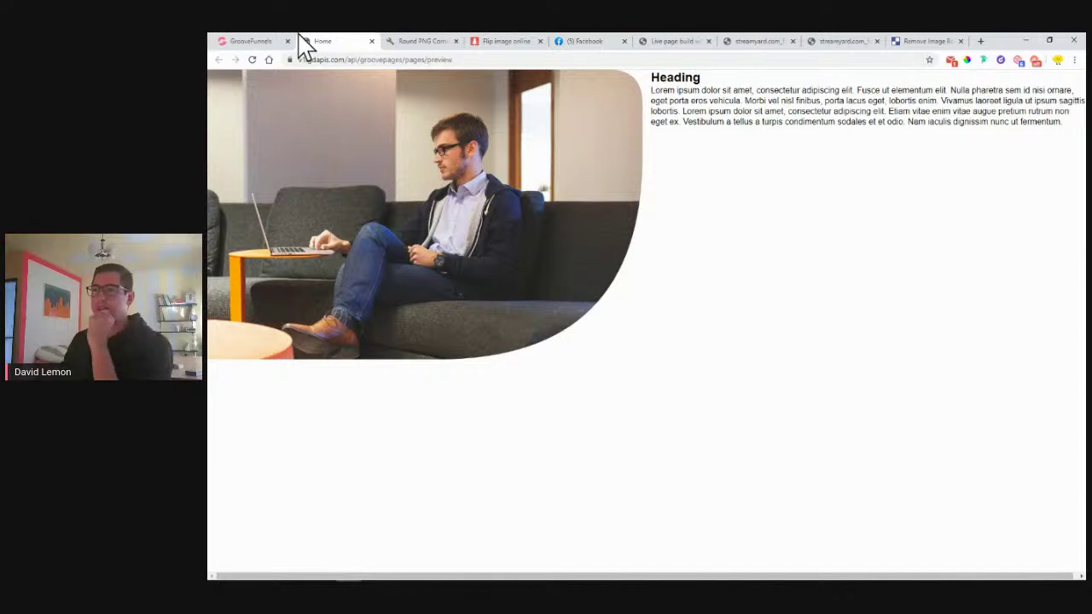
left_click(593, 41)
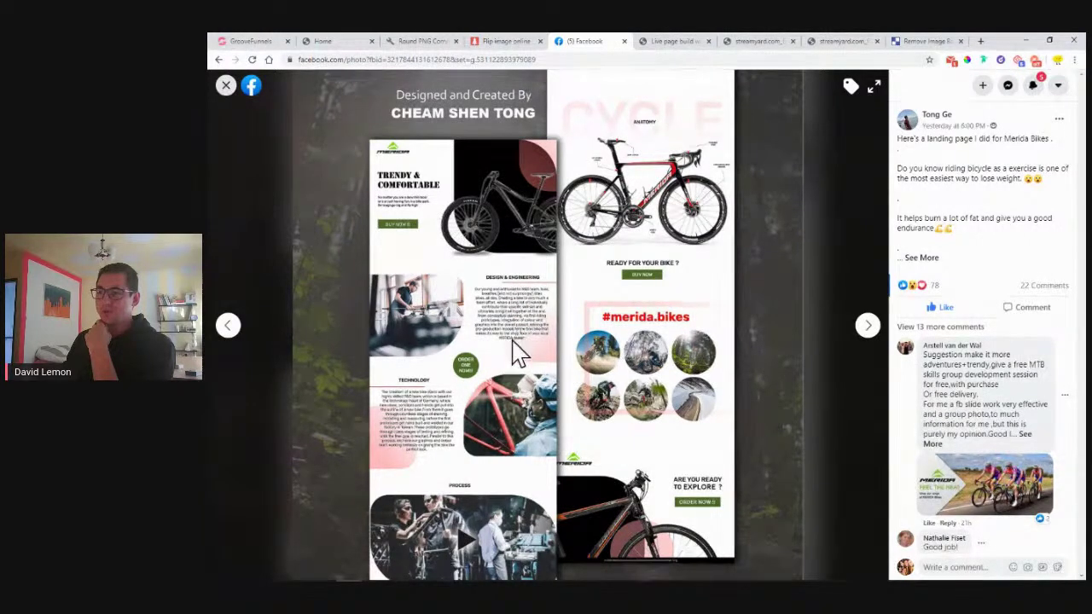
left_click(276, 42)
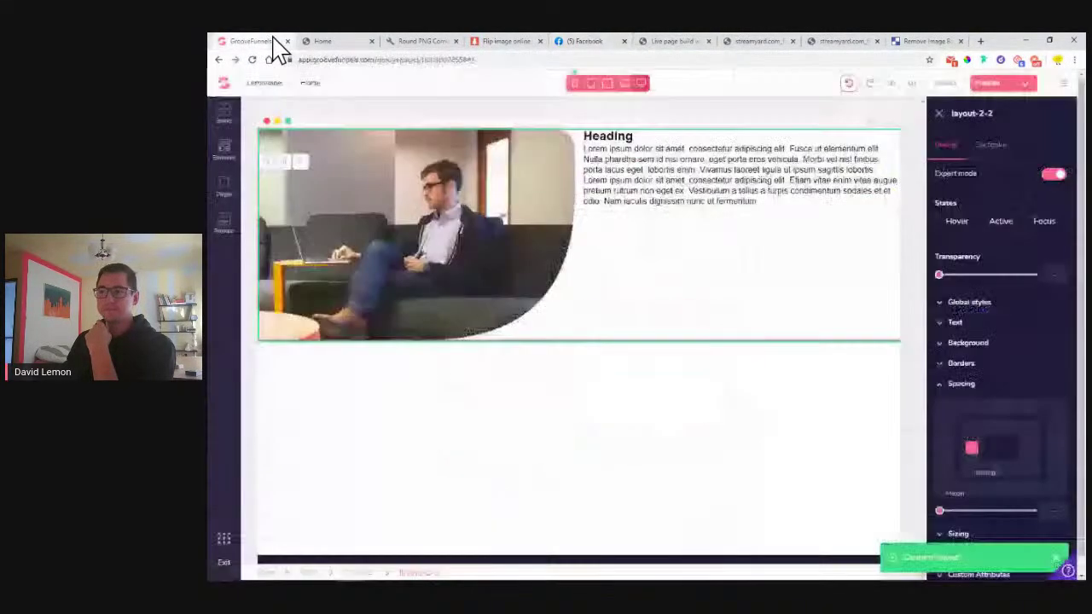
left_click(721, 179)
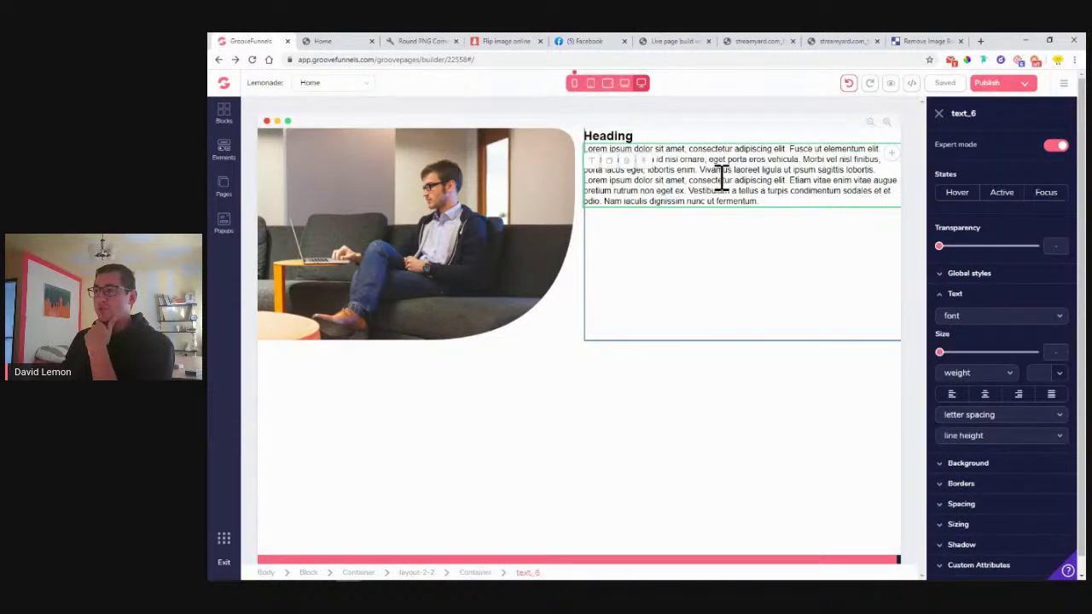
left_click(587, 41)
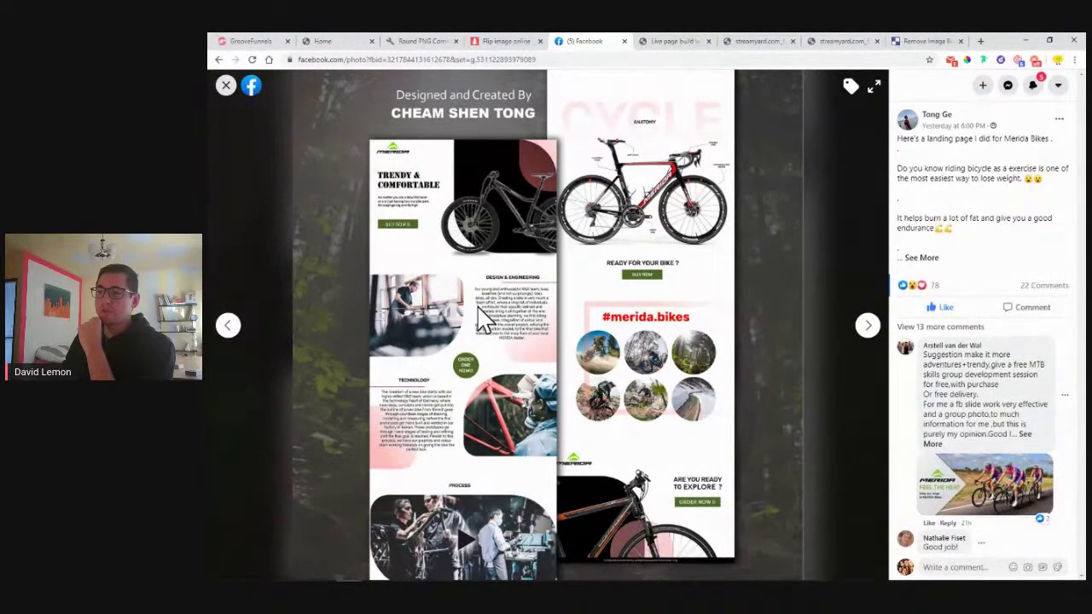
left_click(277, 41)
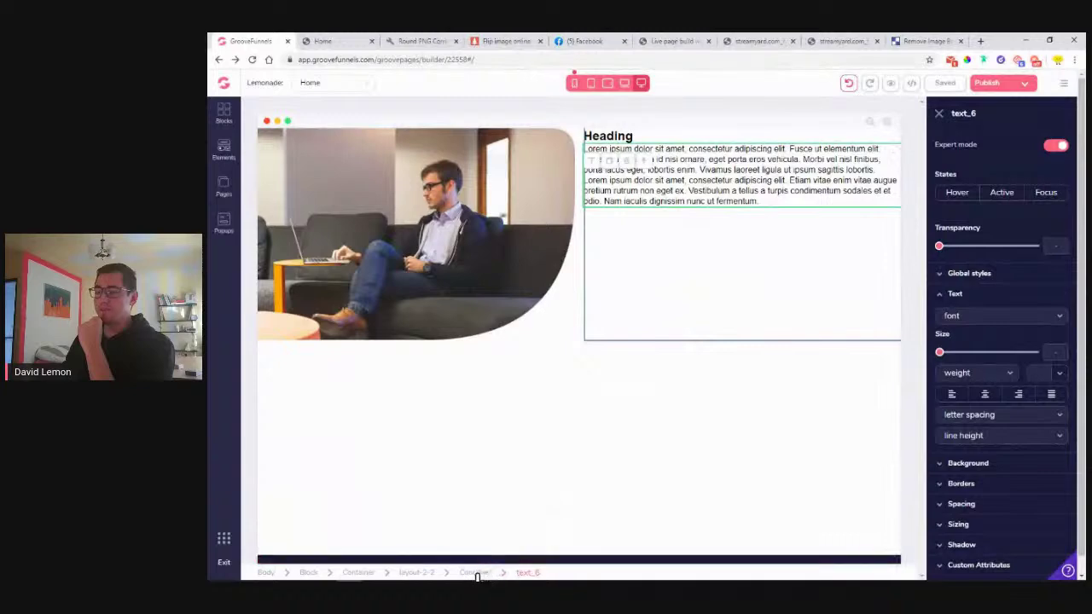
- Set the left and right padding of the second-column container holding the heading and paragraph to 18
key("Escape")
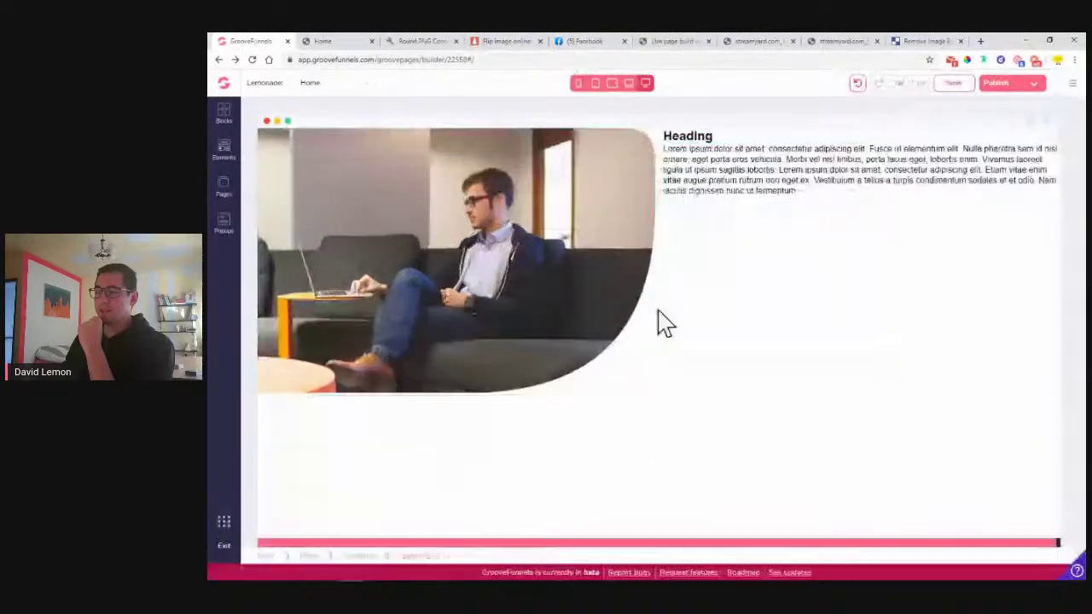
left_click(742, 211)
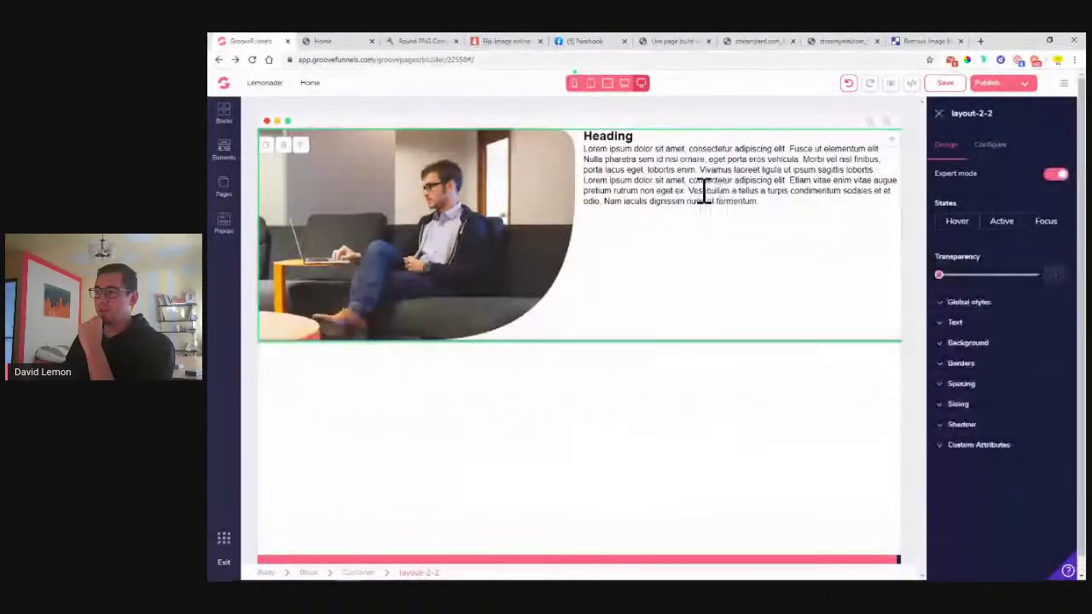
left_click(661, 162)
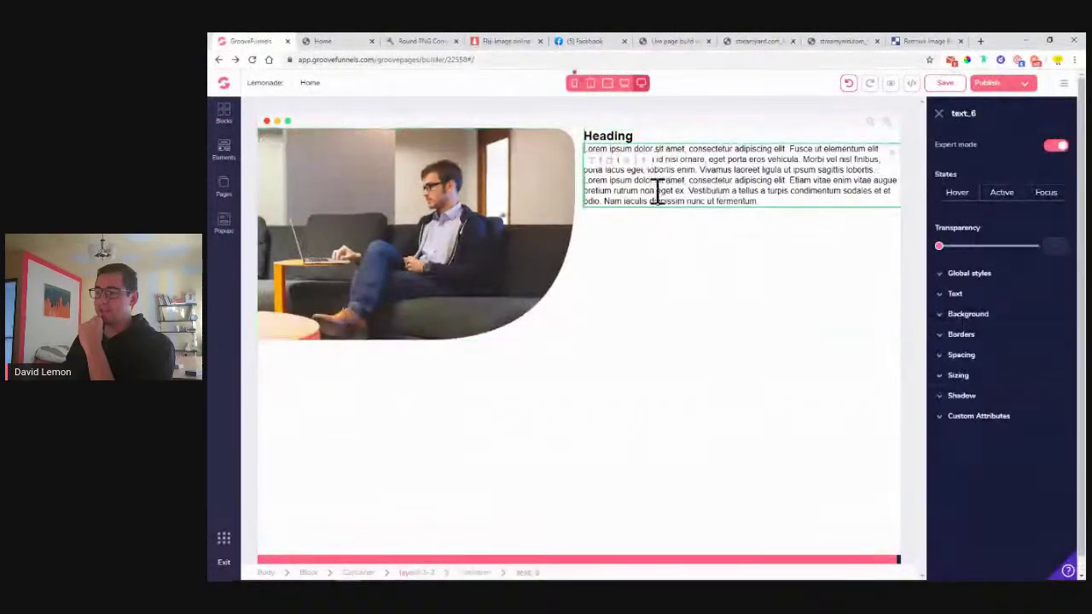
left_click(479, 573)
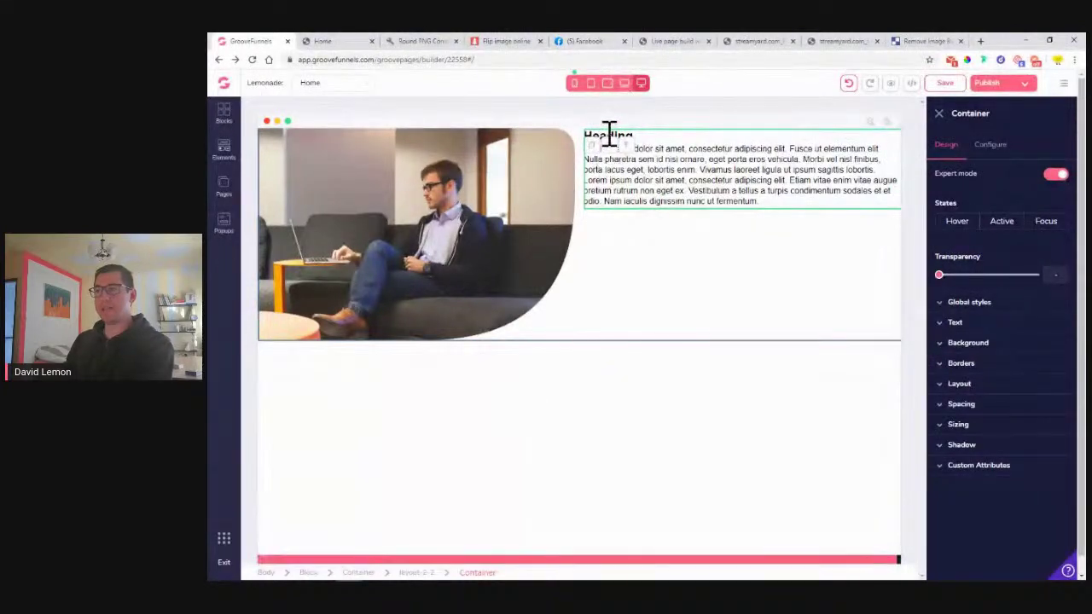
left_click(986, 408)
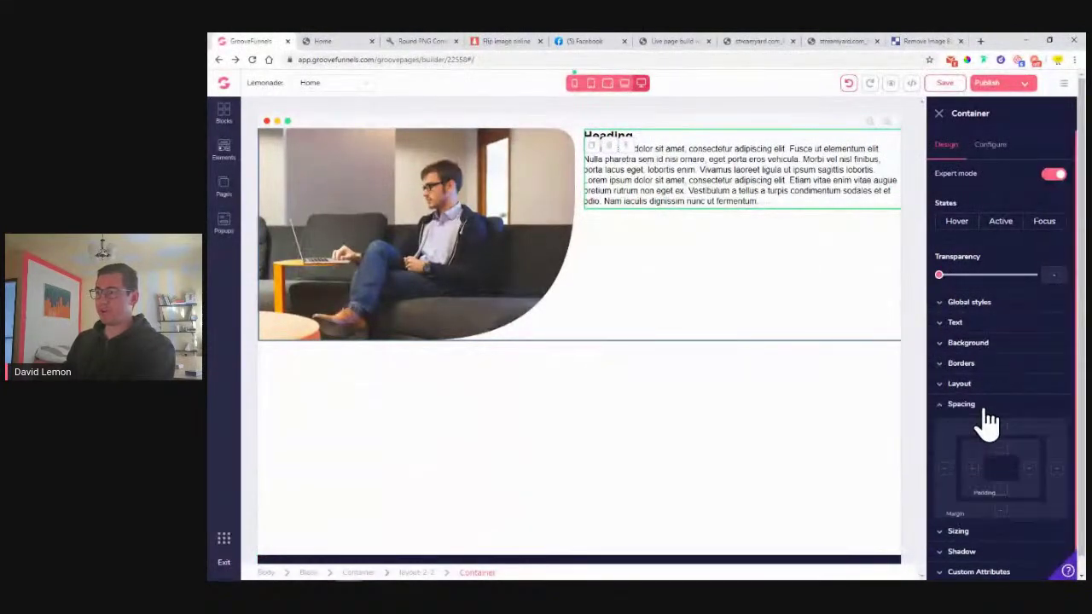
left_click(971, 468)
left_click(1028, 468)
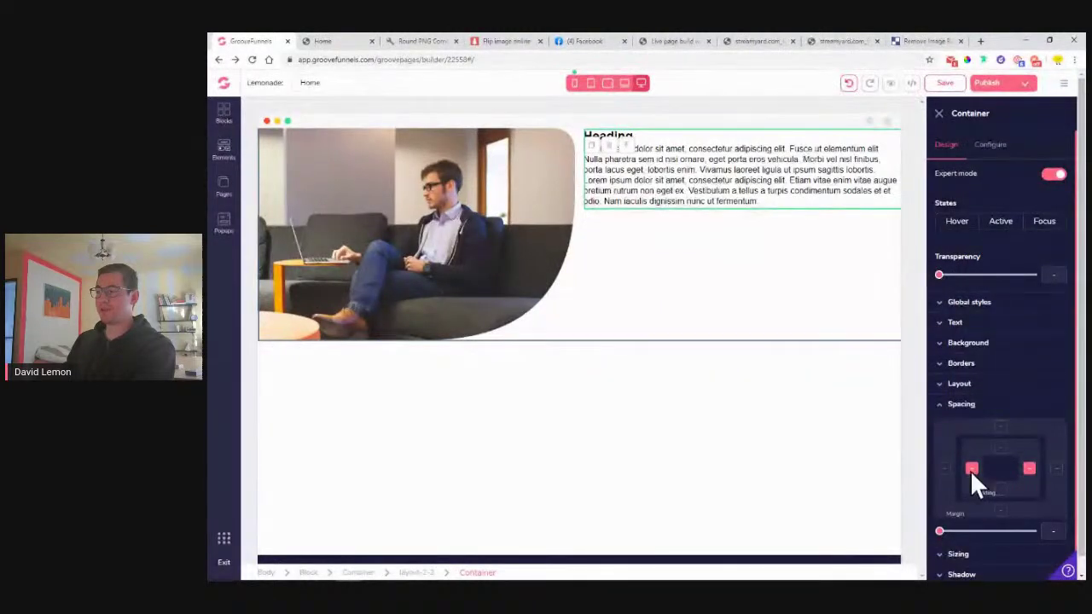
left_click_drag(941, 533, 1010, 553)
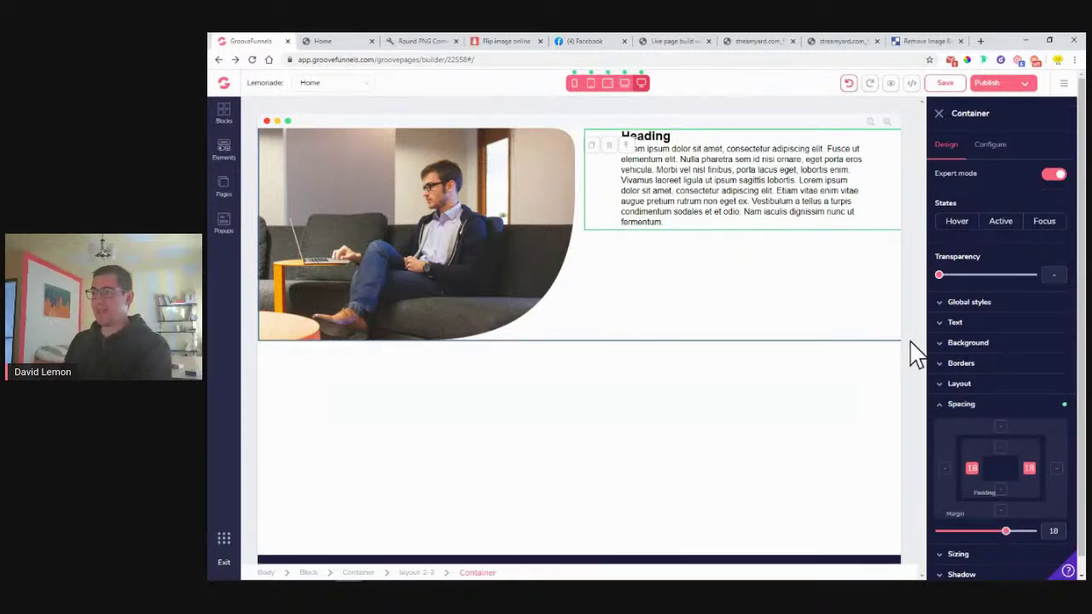
- Set the second-column container's layout direction to vertical with centred secondary alignment, and centre-align its text
left_click(936, 406)
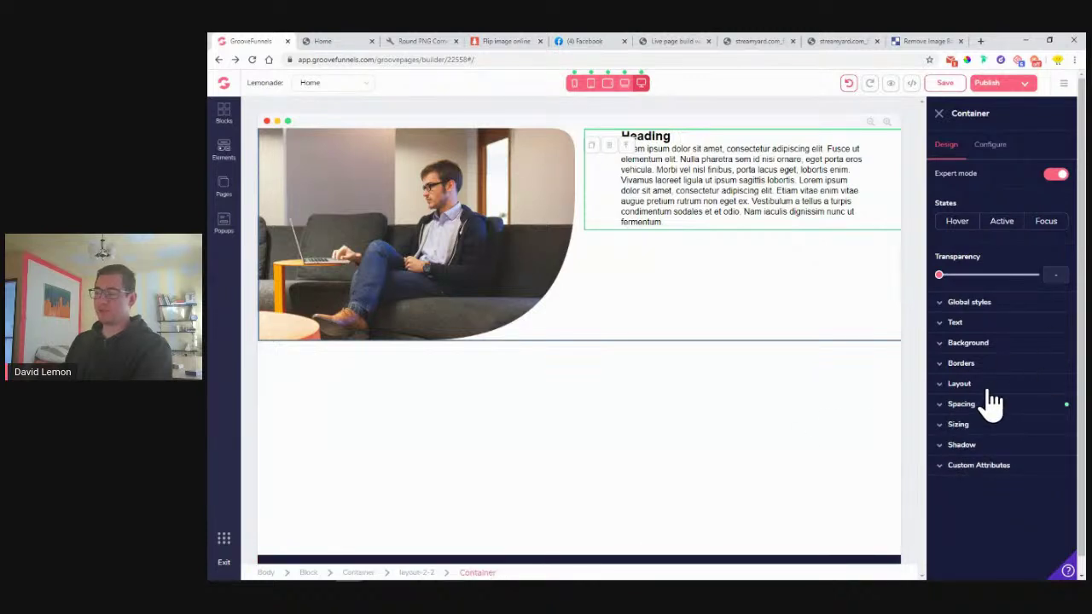
left_click(961, 385)
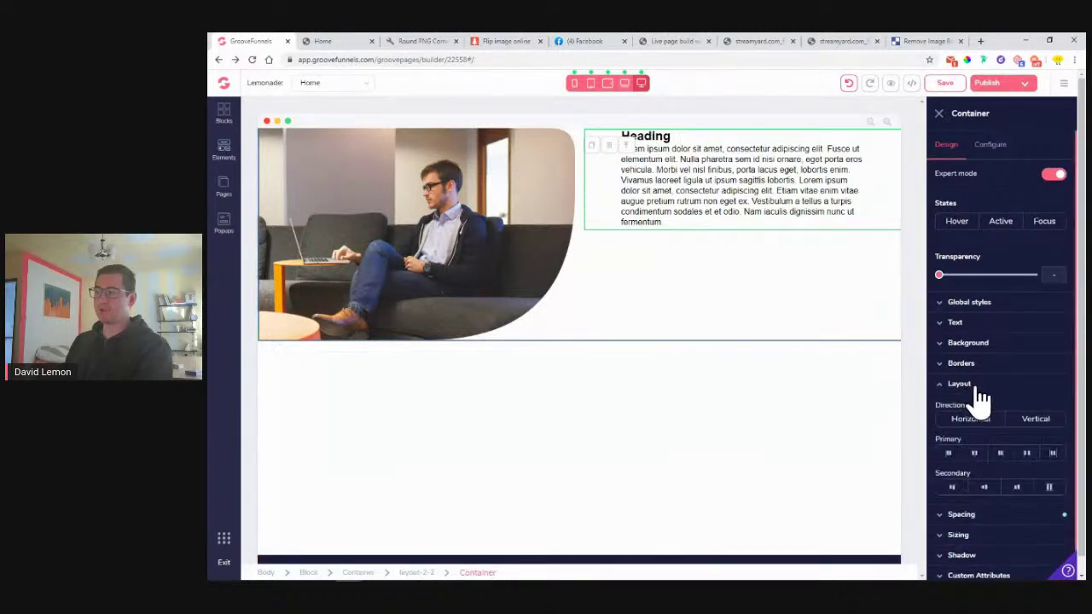
left_click(1032, 419)
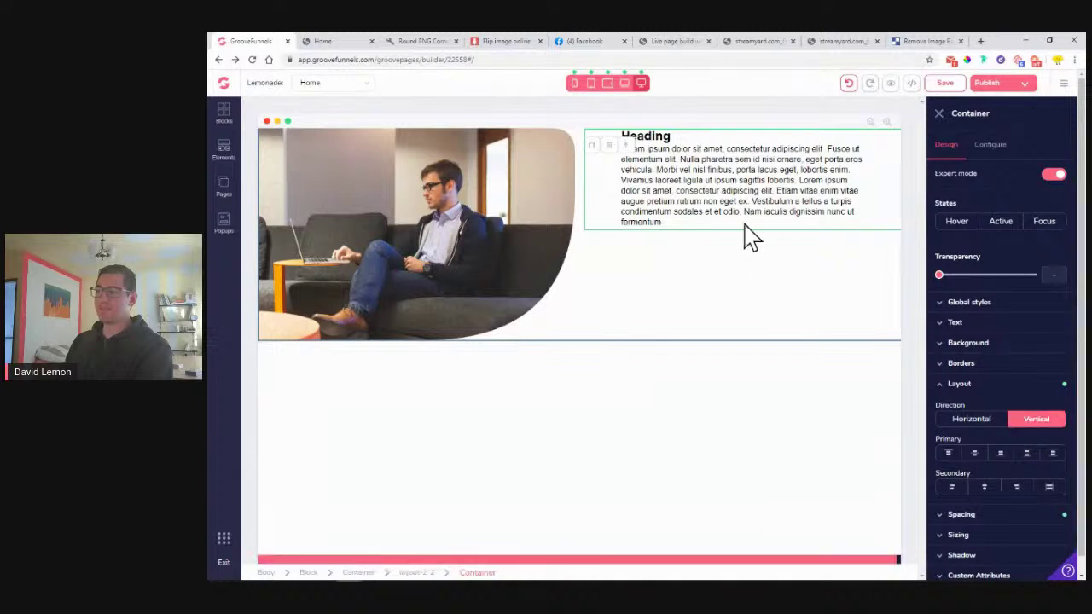
left_click(985, 488)
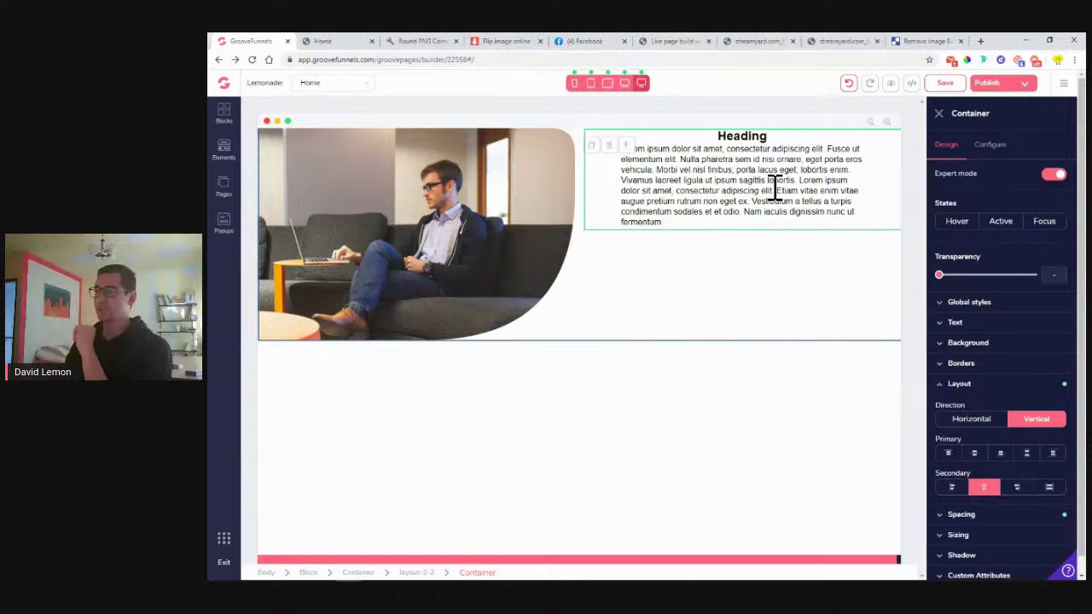
left_click(960, 324)
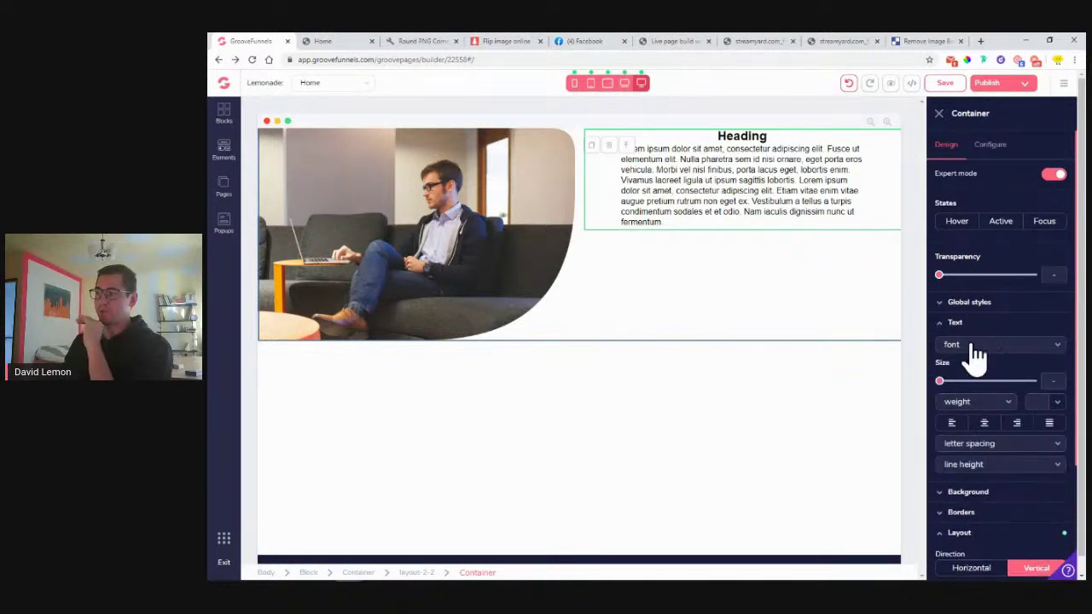
left_click(985, 424)
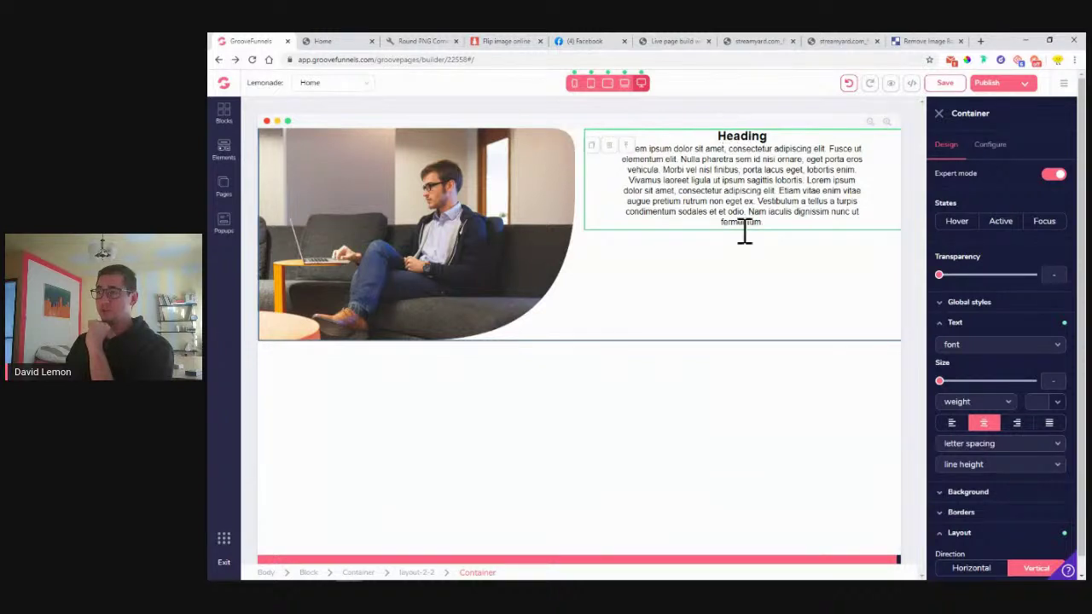
- Set the top margin of the second-column container holding the heading and paragraph to 14
scroll(981, 478, "down", 1)
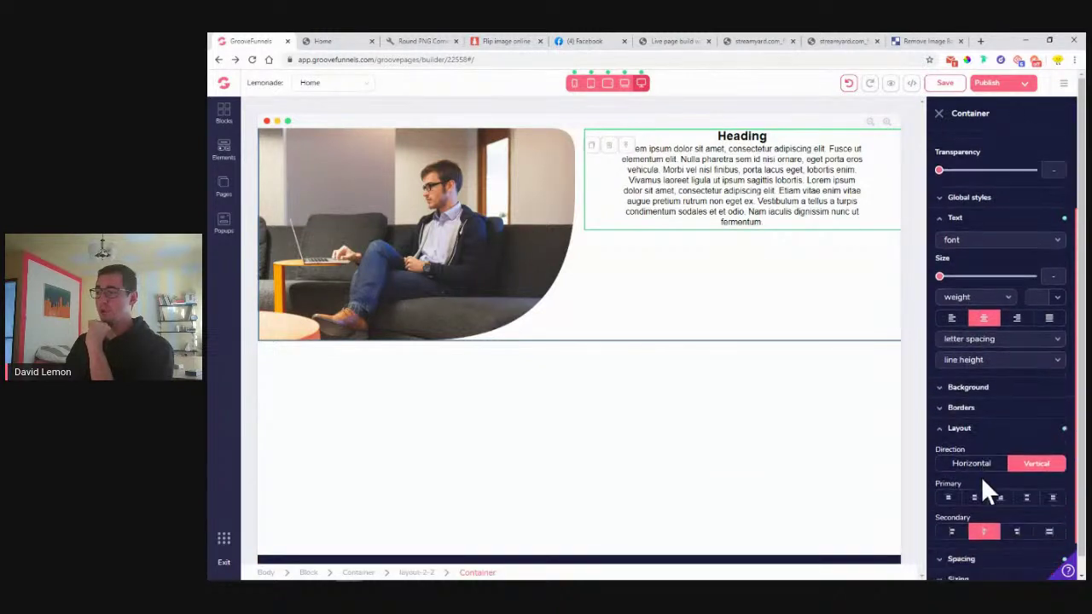
left_click(965, 428)
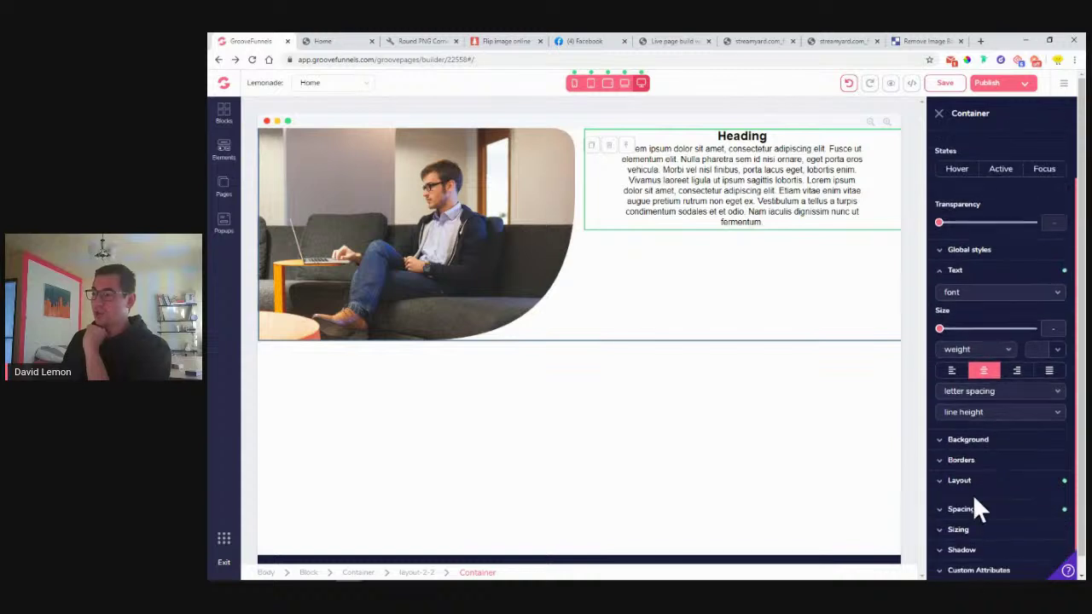
left_click(972, 510)
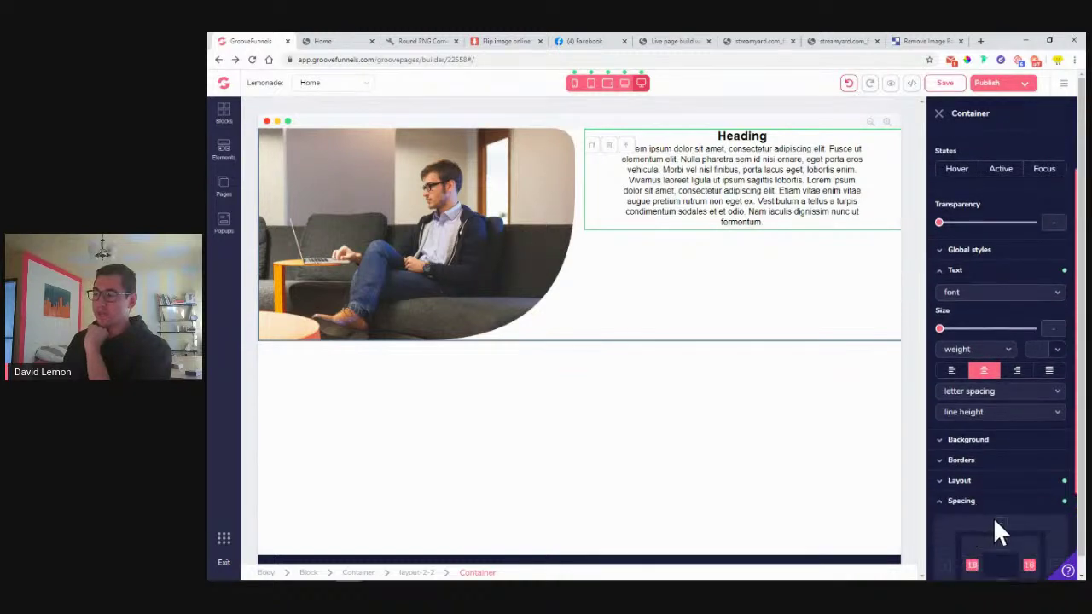
scroll(998, 503, "down", 2)
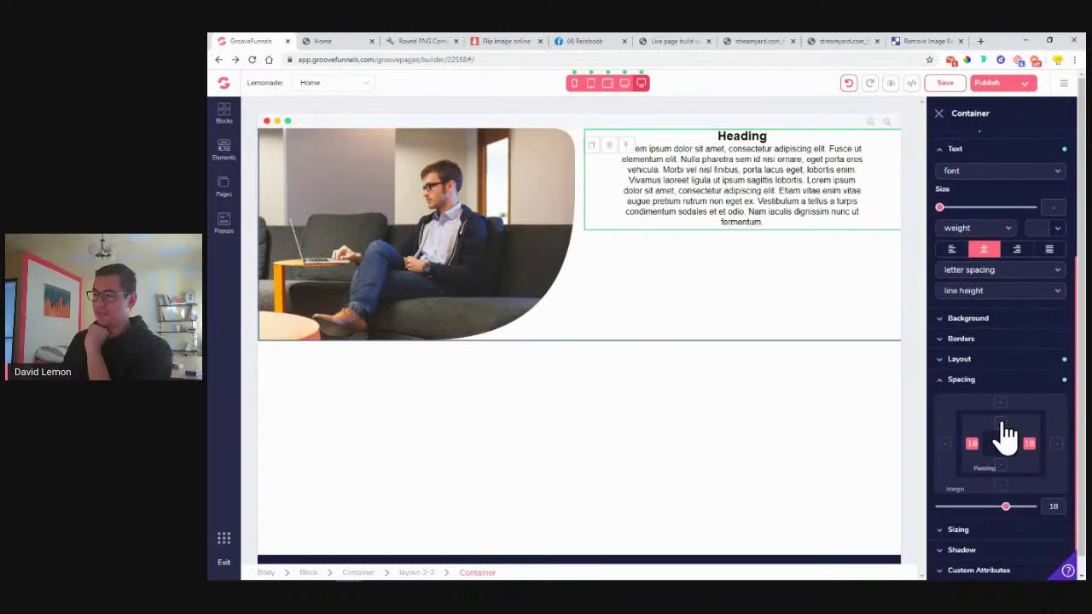
left_click(970, 449)
left_click(1000, 401)
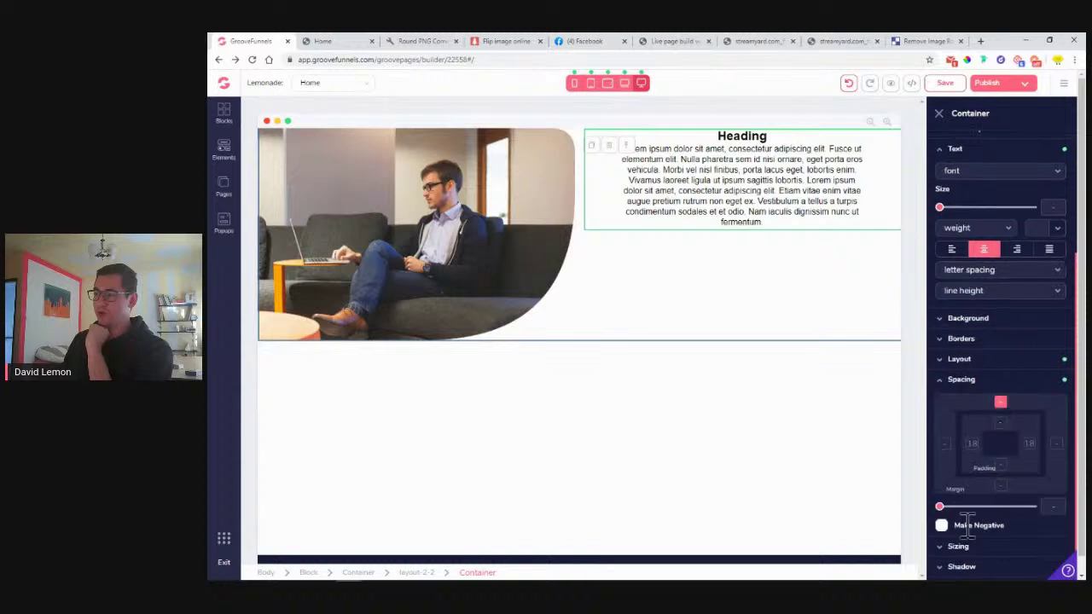
left_click_drag(943, 509, 1003, 529)
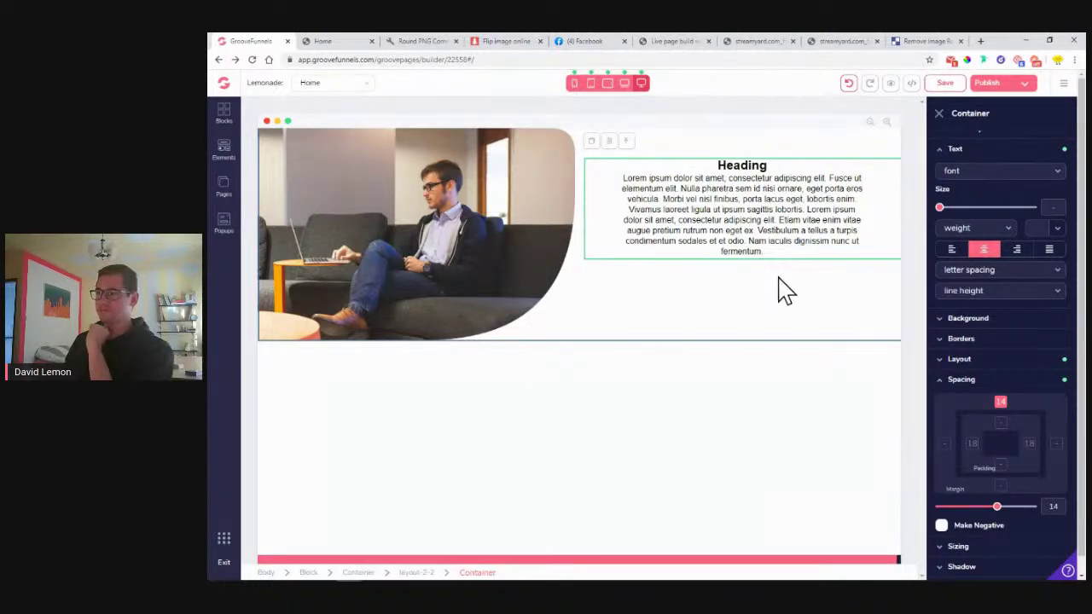
- Set the bottom padding of the heading above the paragraph to 7
left_click(739, 166)
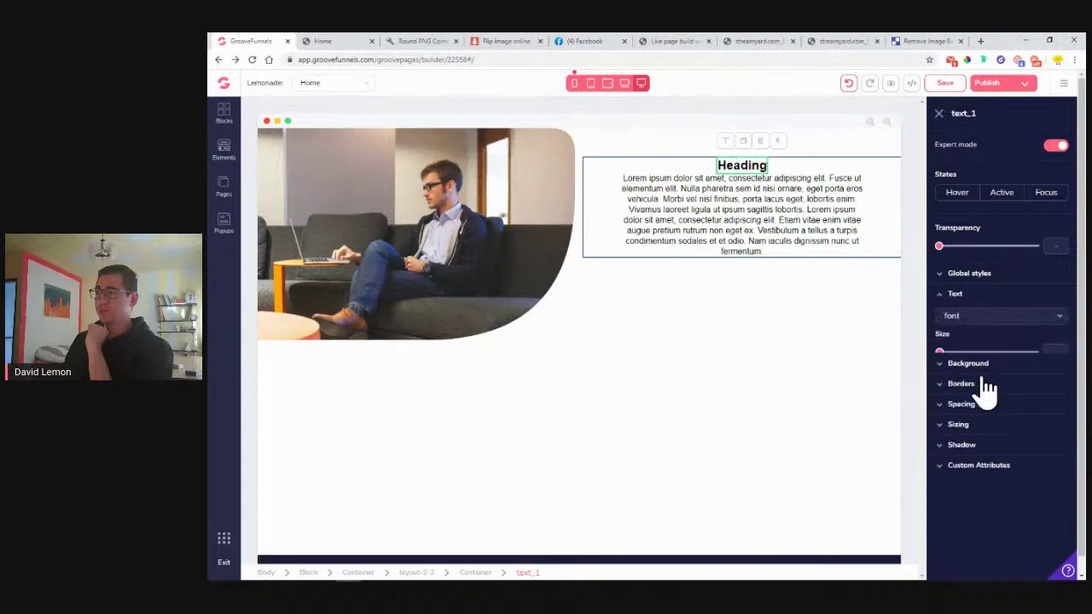
scroll(998, 516, "down", 2)
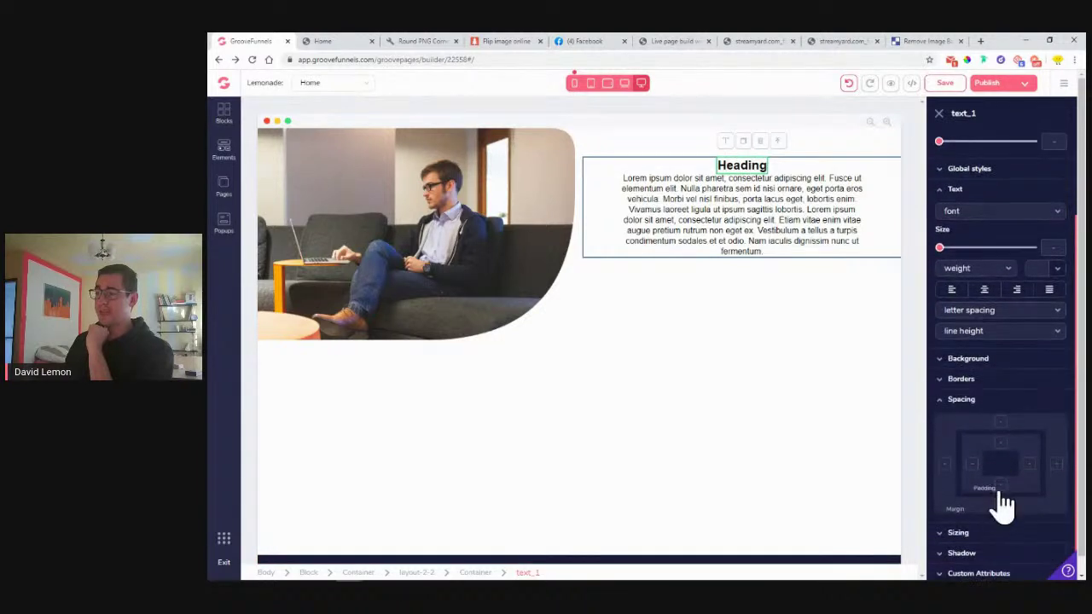
left_click_drag(941, 527, 978, 533)
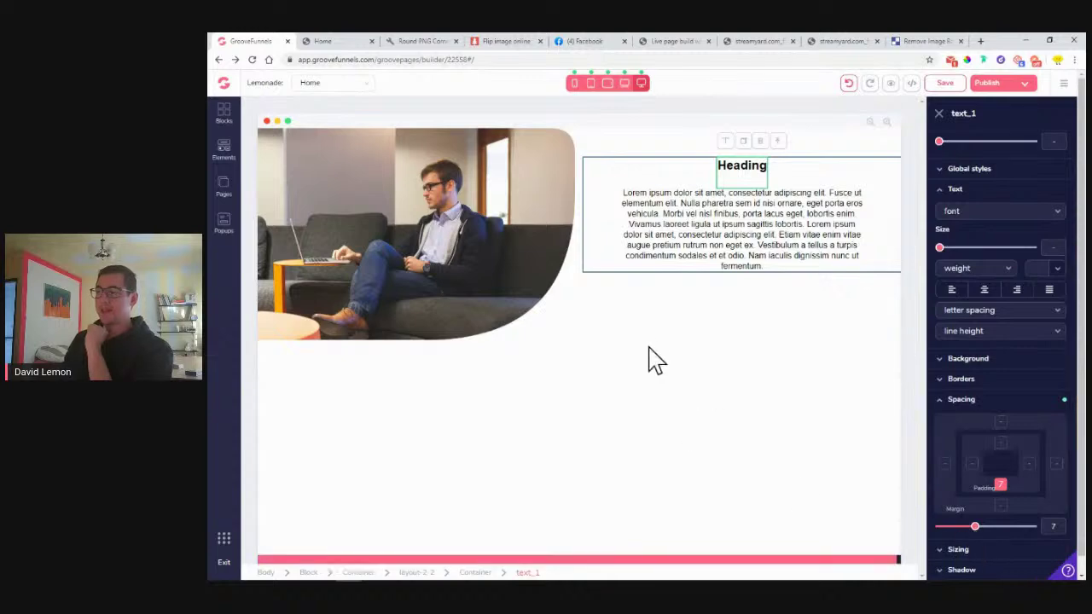
left_click(670, 329)
- Check the Merida Bikes example on Facebook and duplicate the whole two-column block in GroovePages
left_click(551, 39)
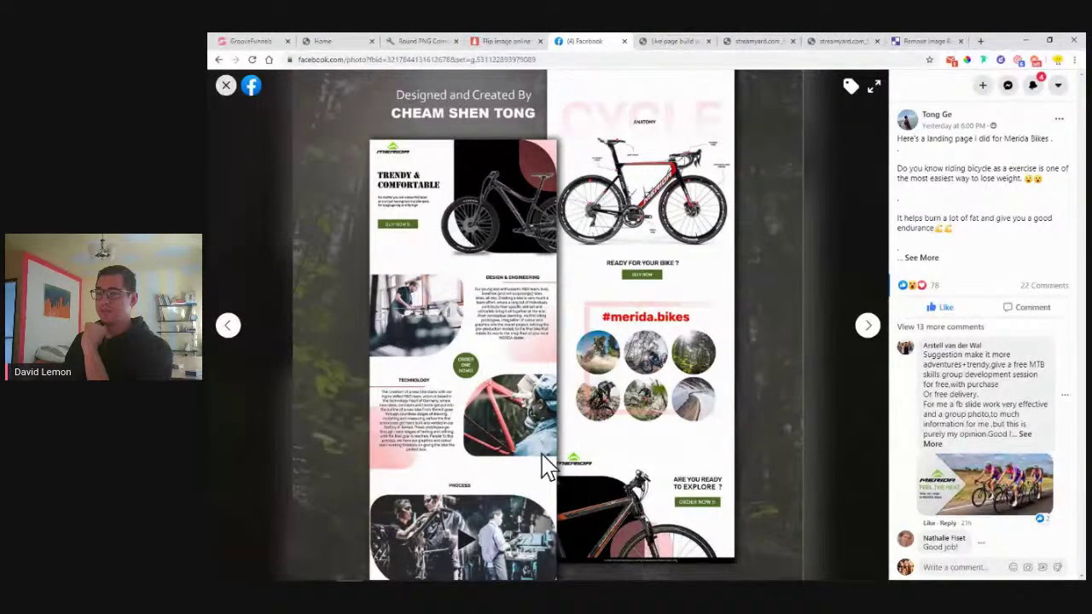
left_click(256, 41)
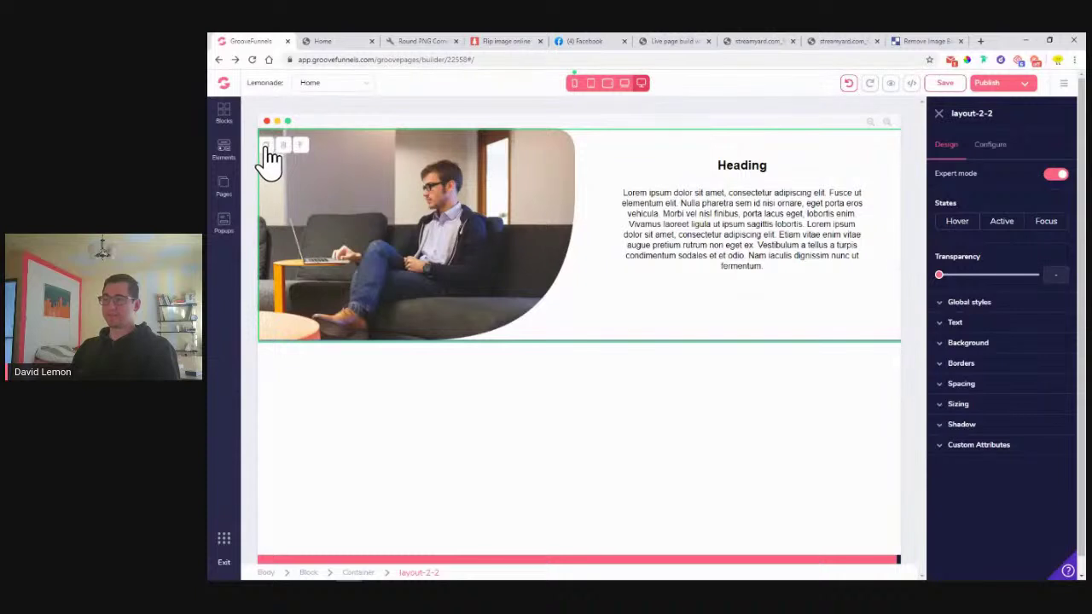
left_click(307, 572)
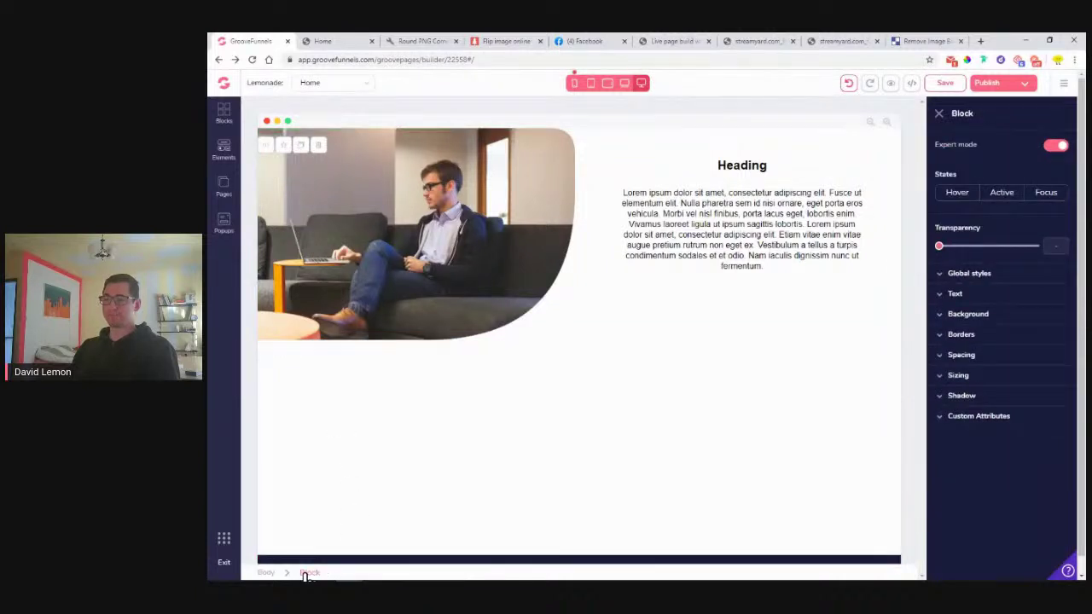
left_click(300, 146)
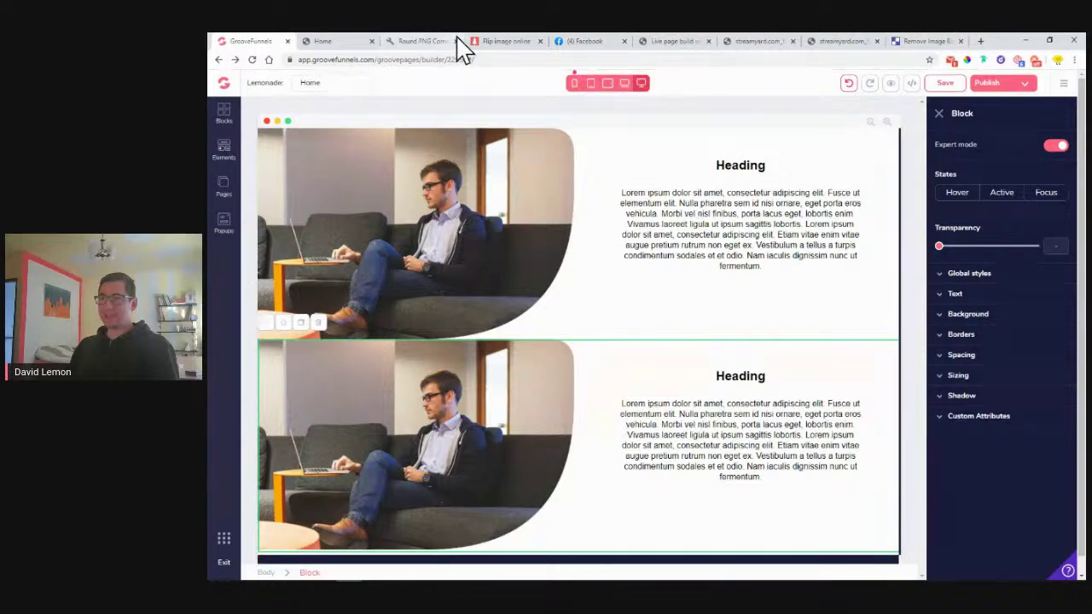
- In the PNG corner rounder, set the top-left radius to 100 and the bottom-left radius to 600, and clear both right corner radii
left_click(587, 41)
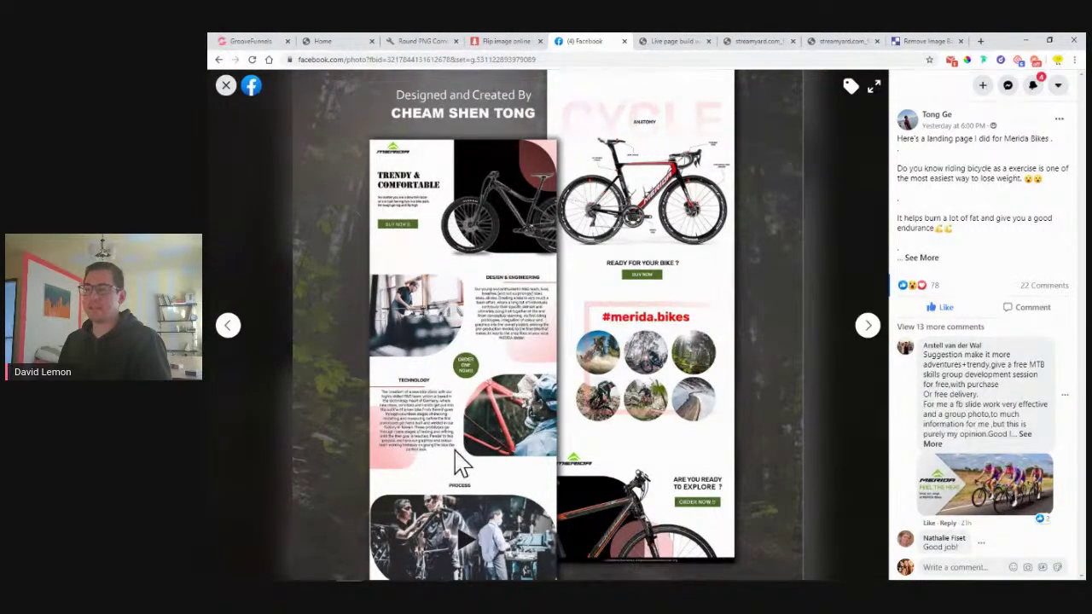
left_click(416, 43)
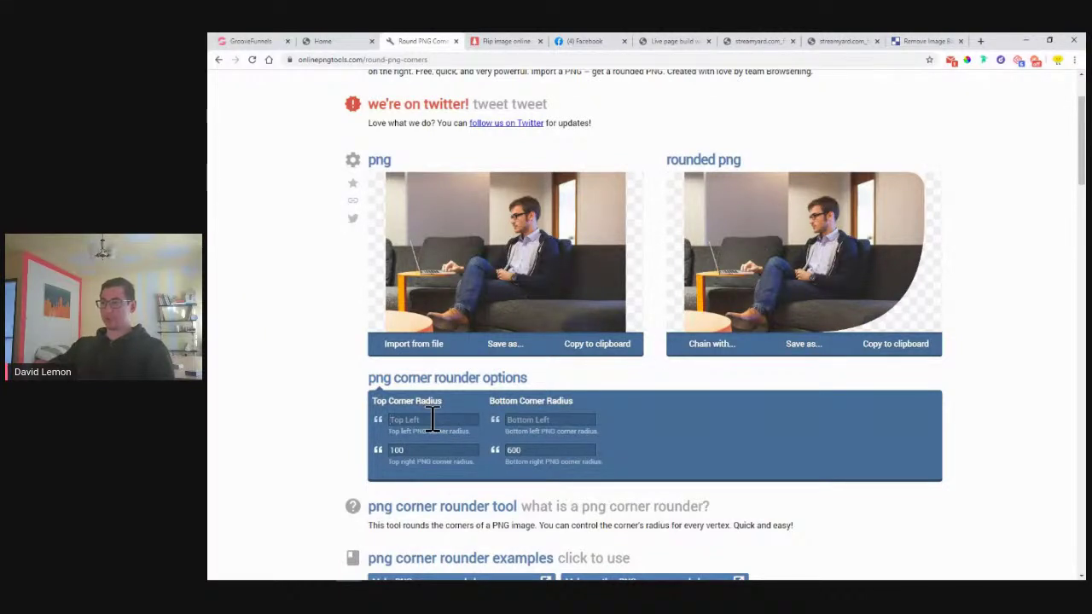
type("100")
left_click(429, 452)
key("BackSpace")
key("BackSpace")
key("BackSpace")
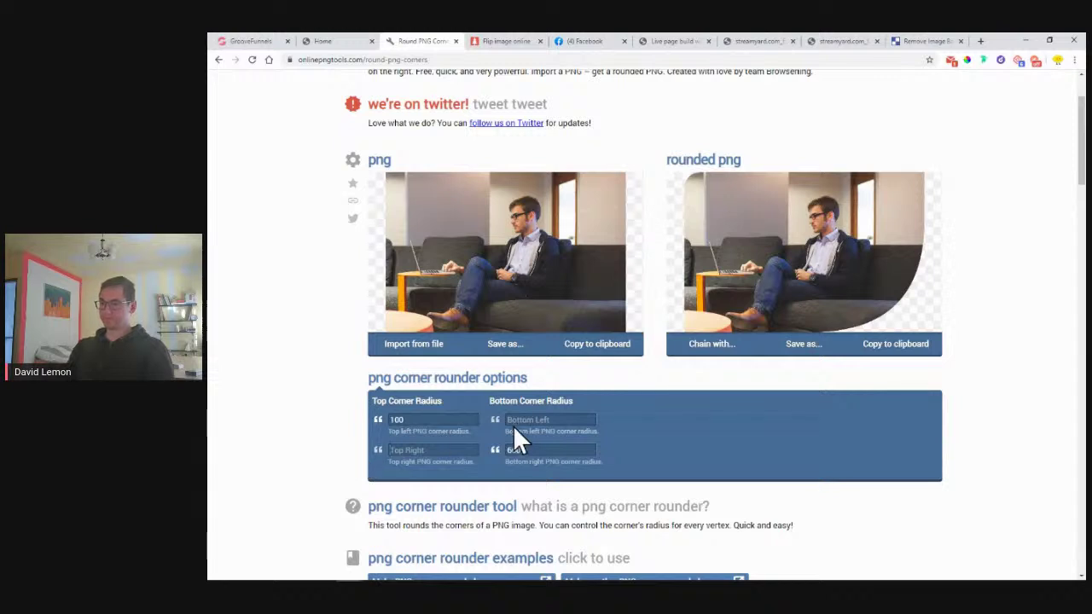
left_click(537, 420)
type("600")
key("Tab")
key("BackSpace")
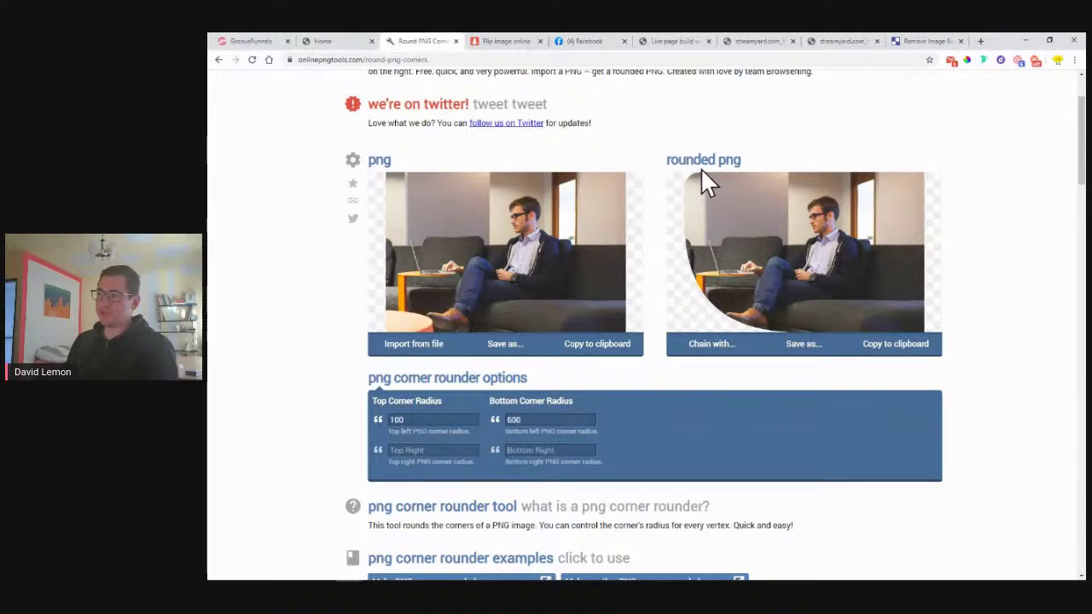
- Compare the mirrored rounded PNG and the Merida Bikes example with the image and text of the duplicated section
left_click(281, 41)
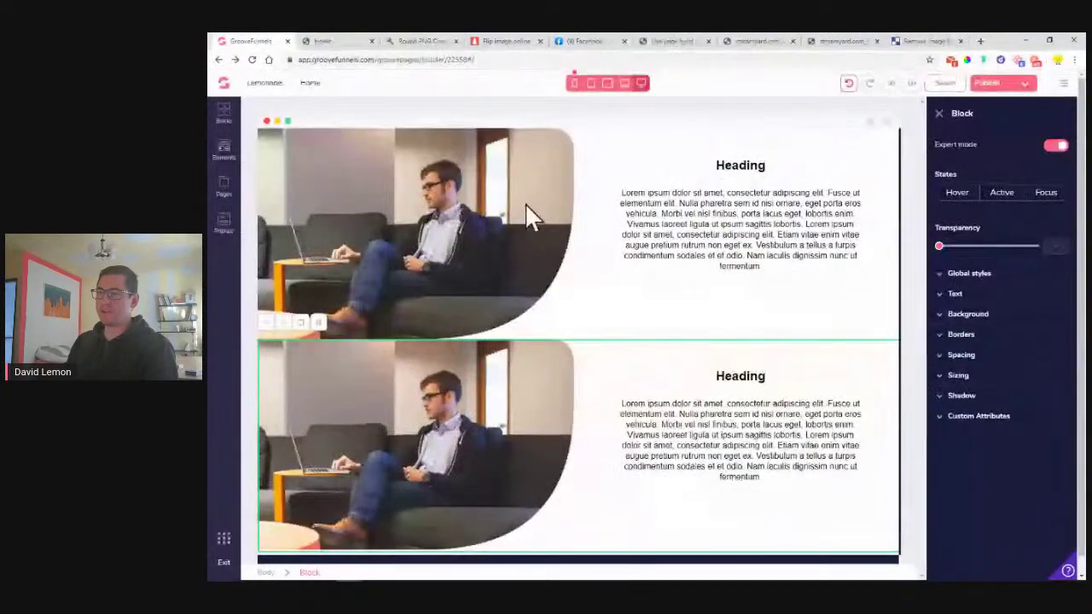
left_click(415, 41)
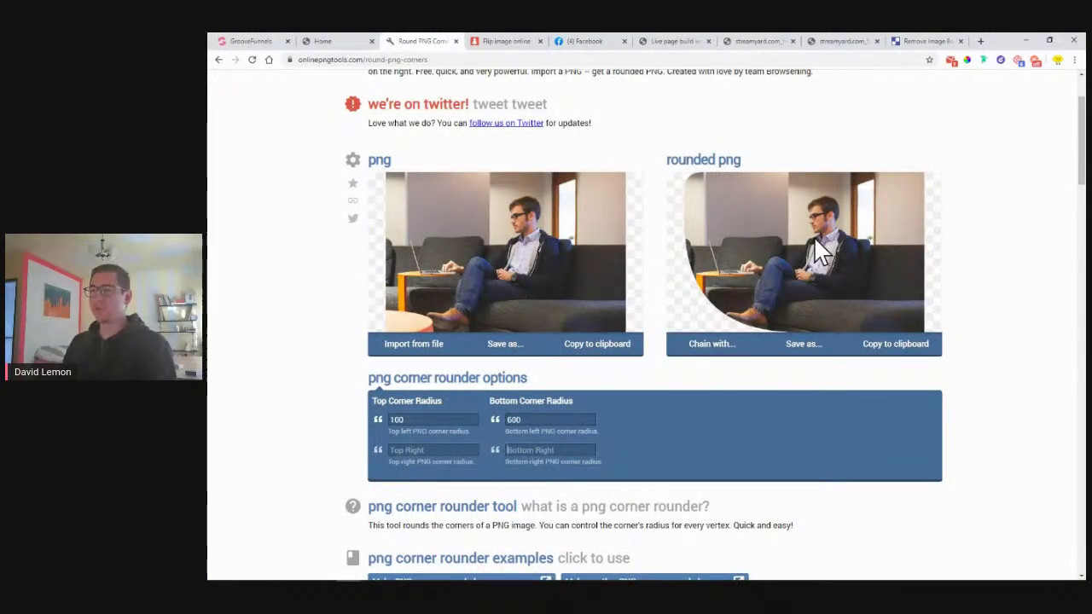
left_click(232, 41)
left_click(711, 403)
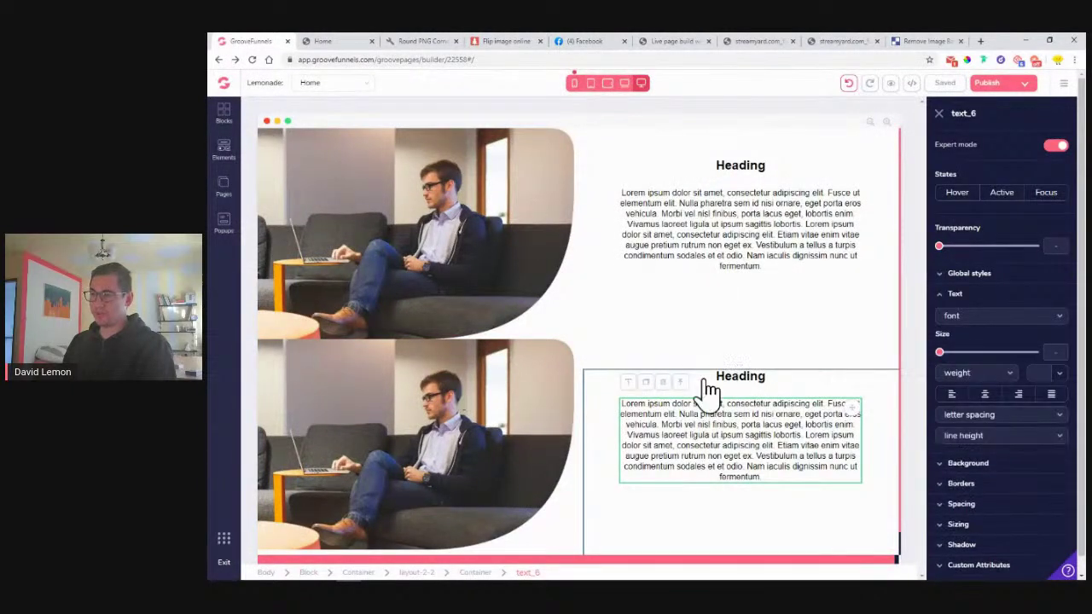
left_click(454, 386)
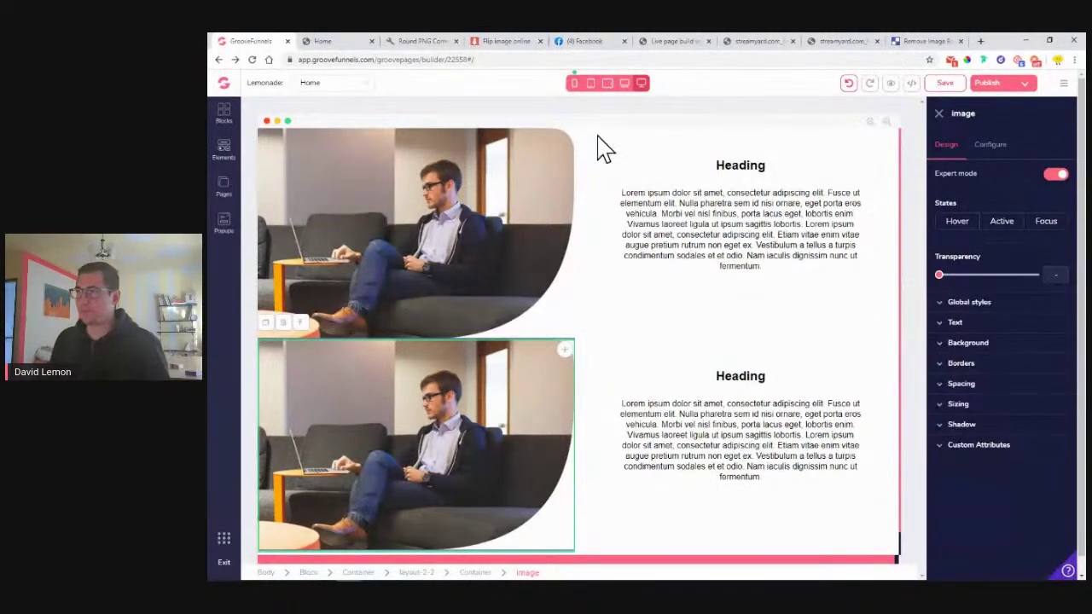
left_click(578, 43)
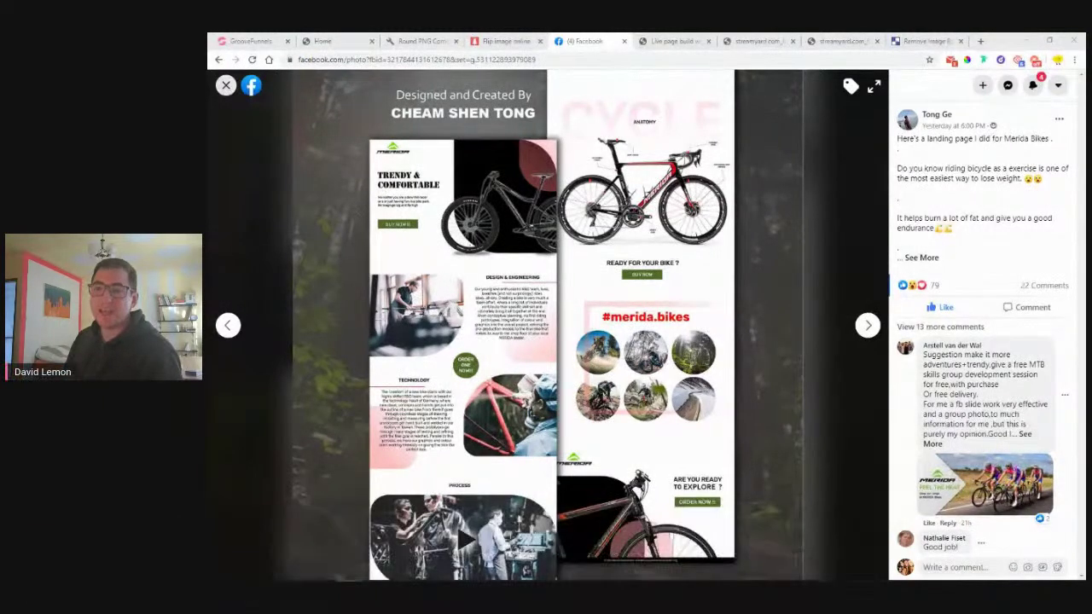
left_click(253, 43)
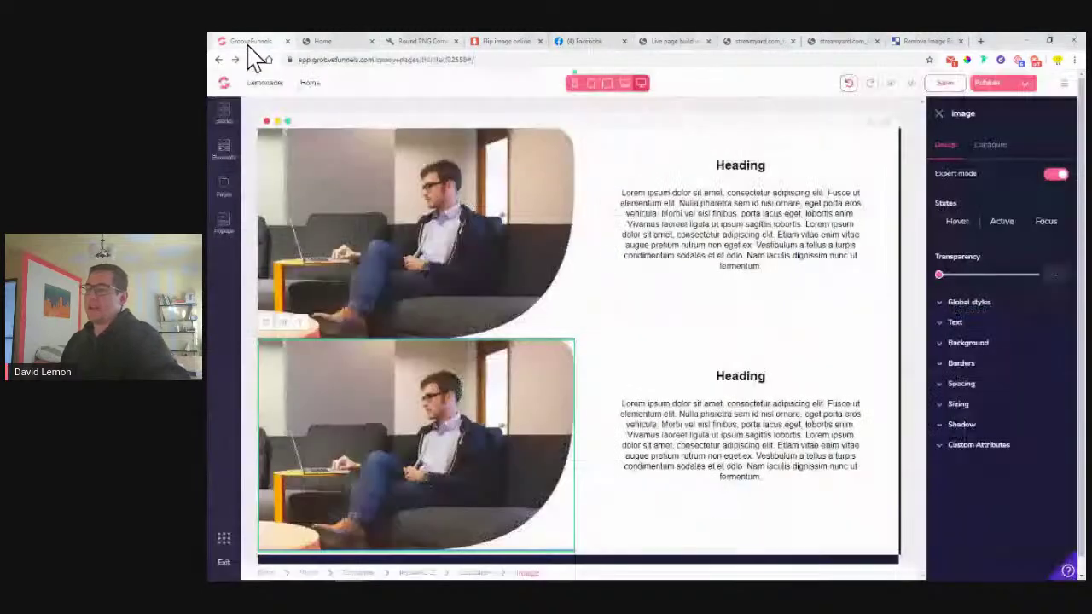
- Examine the first section image's transparency, background and image source settings
left_click(472, 228)
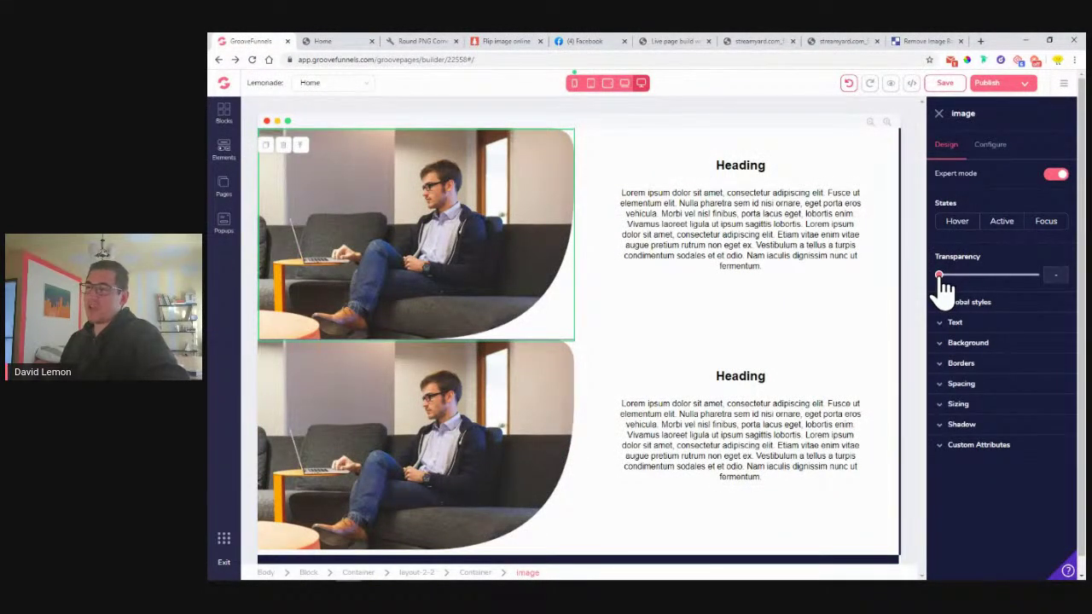
mouse_move(941, 280)
left_mouse_down()
mouse_move(1006, 281)
mouse_move(937, 282)
left_mouse_up()
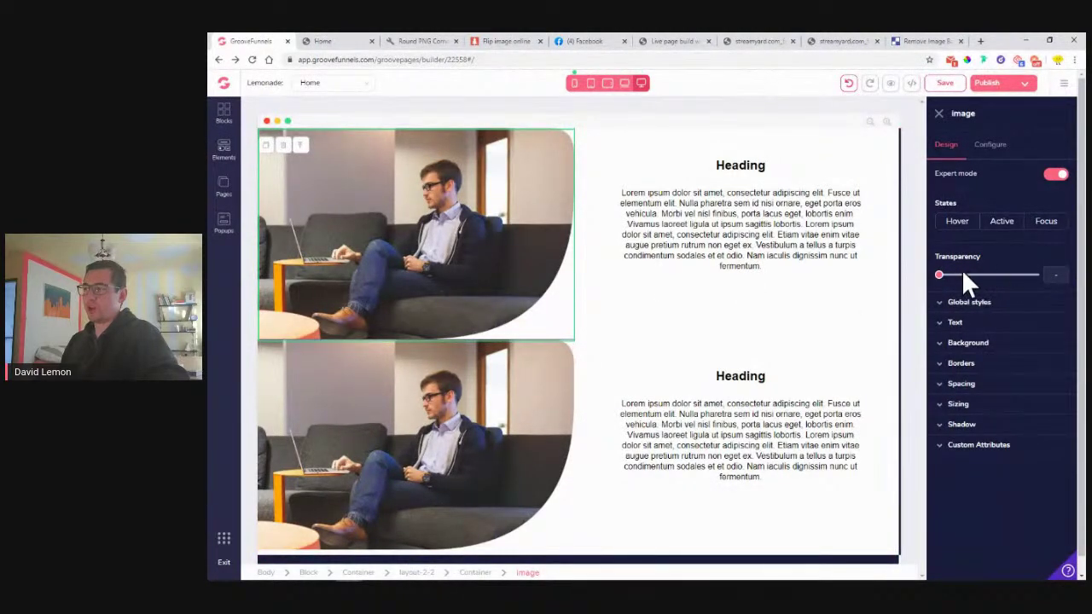
left_click(983, 346)
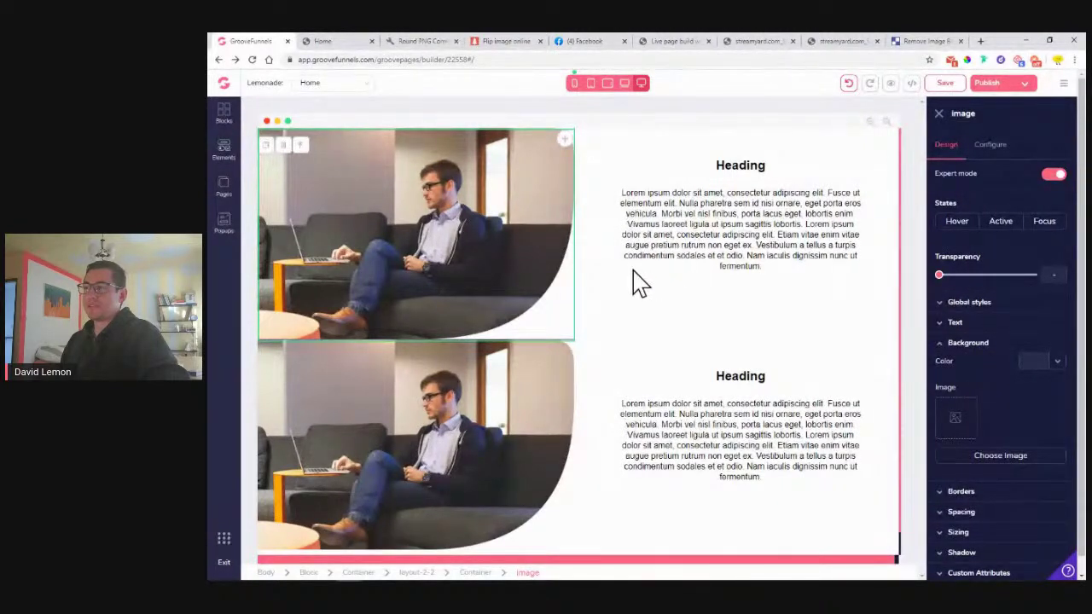
left_click(991, 146)
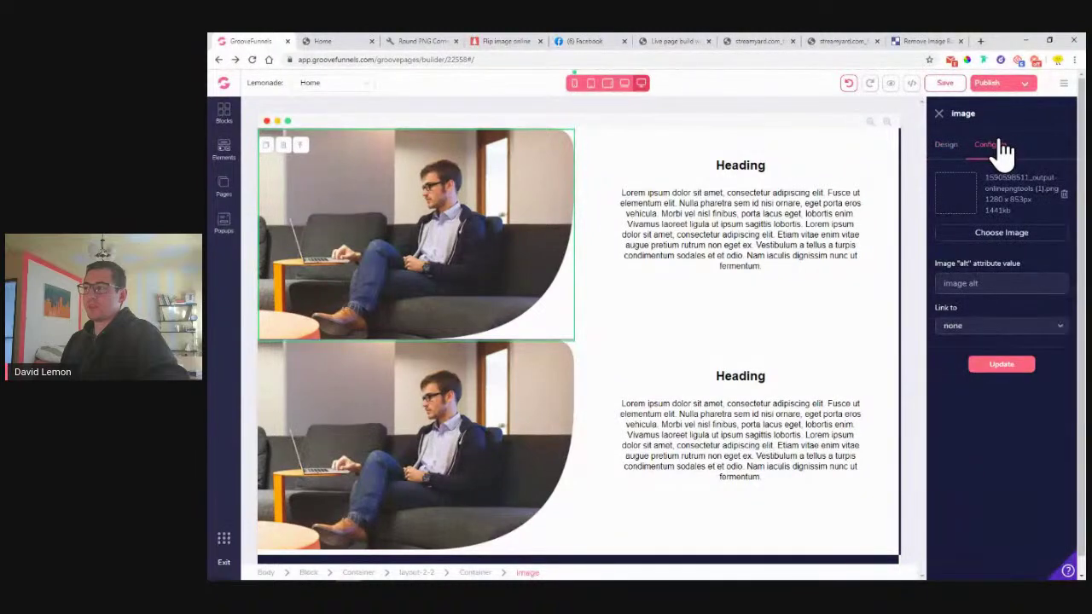
left_click(645, 166)
- Add an empty container wireframe block below the duplicated section and select its container
scroll(478, 247, "down", 1)
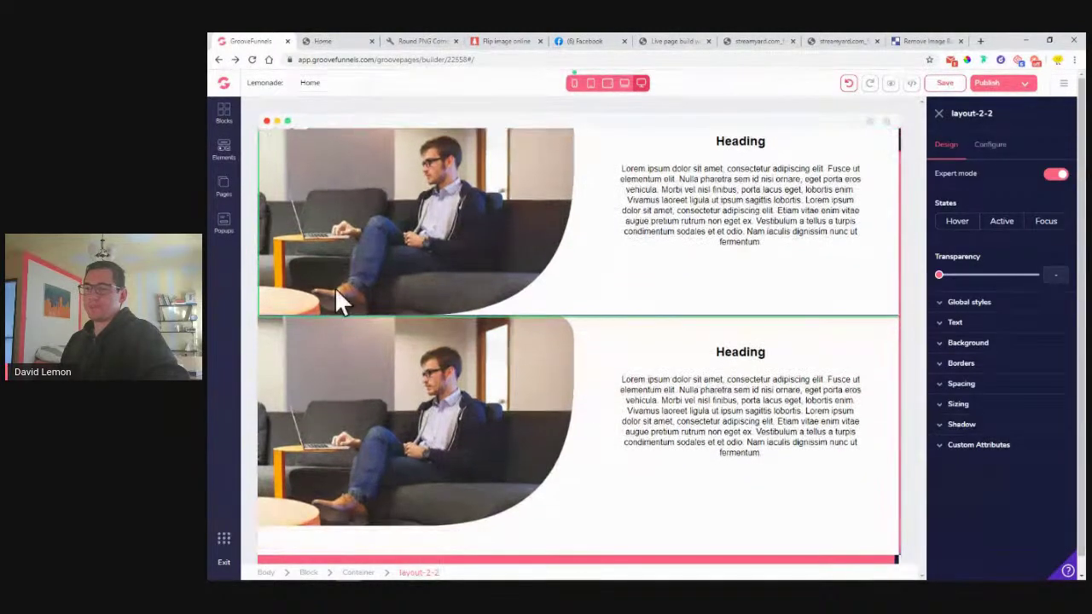
left_click(229, 121)
left_click(333, 148)
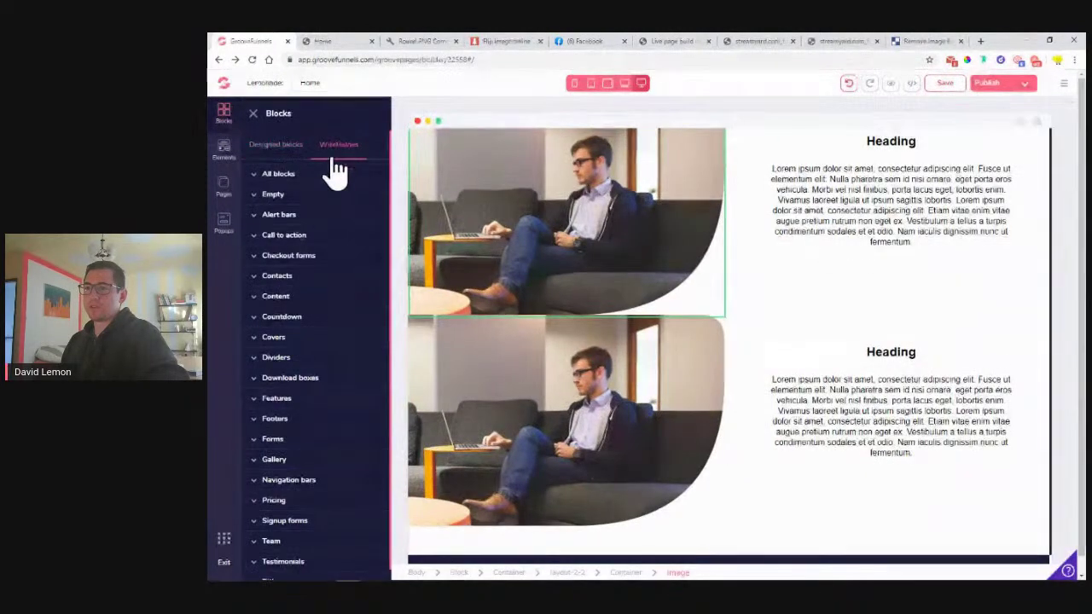
left_click(285, 203)
left_click_drag(317, 231, 716, 535)
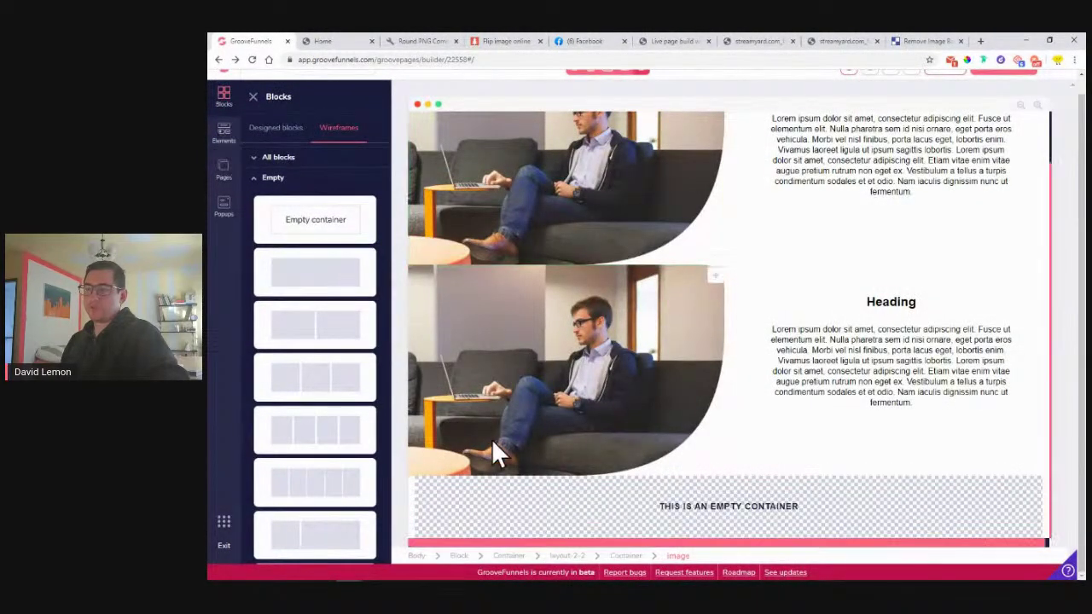
left_click(419, 528)
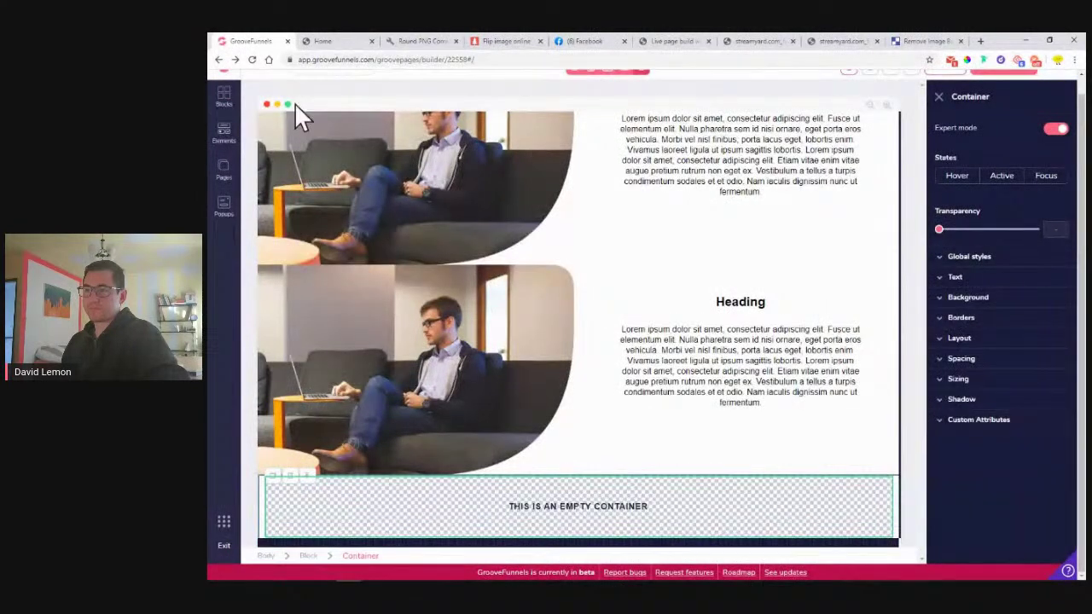
- Place a heading inside the empty container below the duplicated section and select that heading
left_click(755, 313)
left_click_drag(758, 307, 663, 512)
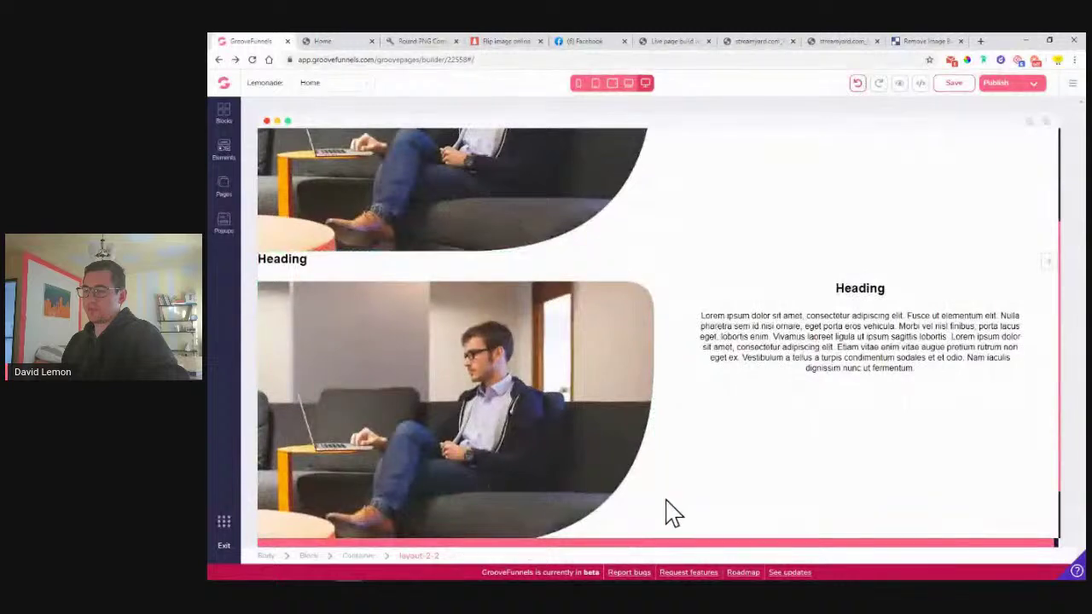
scroll(394, 241, "down", 1)
scroll(304, 193, "up", 1)
left_click(560, 273)
left_click_drag(560, 276, 607, 558)
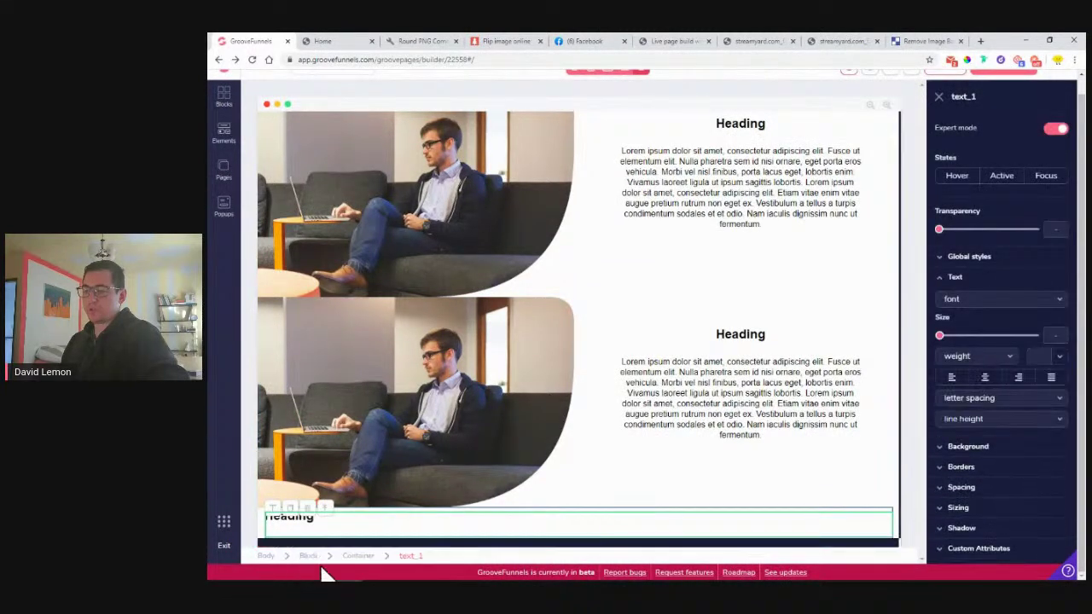
left_click(308, 556)
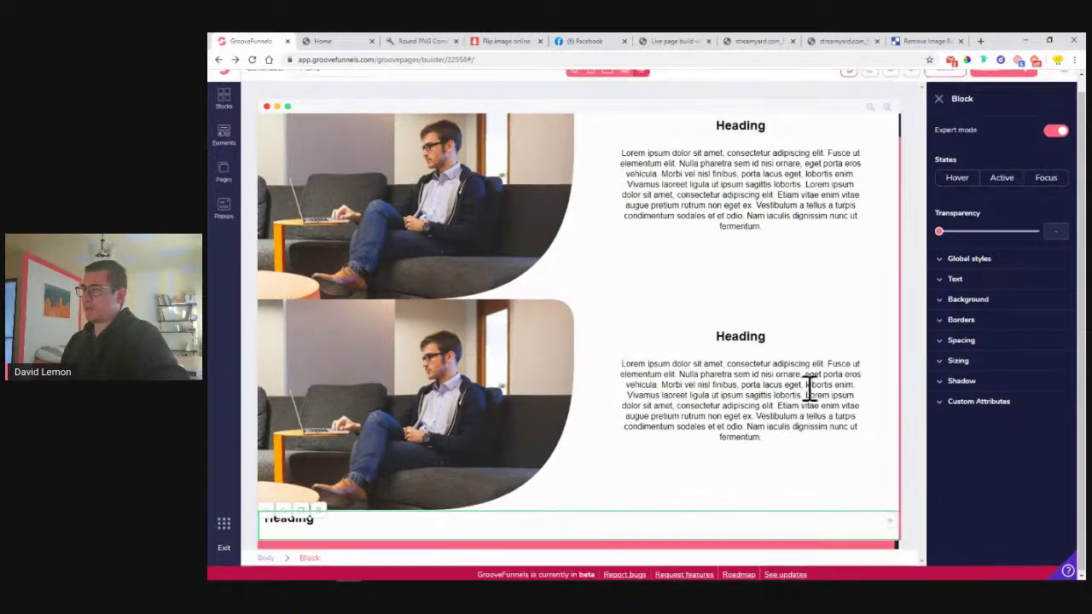
left_click(453, 520)
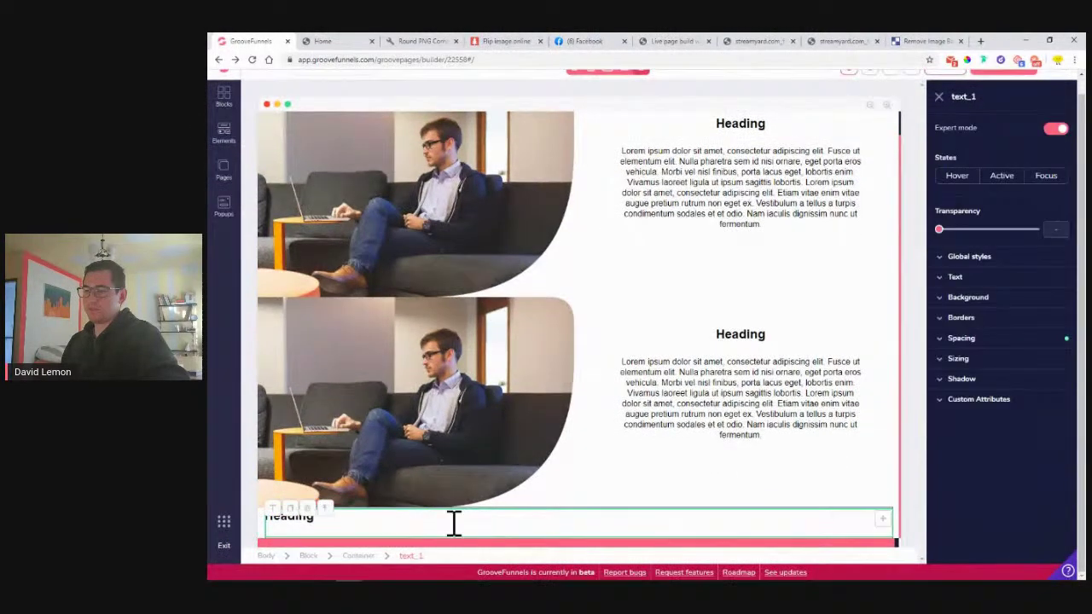
- Use the library photo of the silhouetted man above sunlit clouds, resized to 1920 px wide, as the heading block's background image
left_click(311, 557)
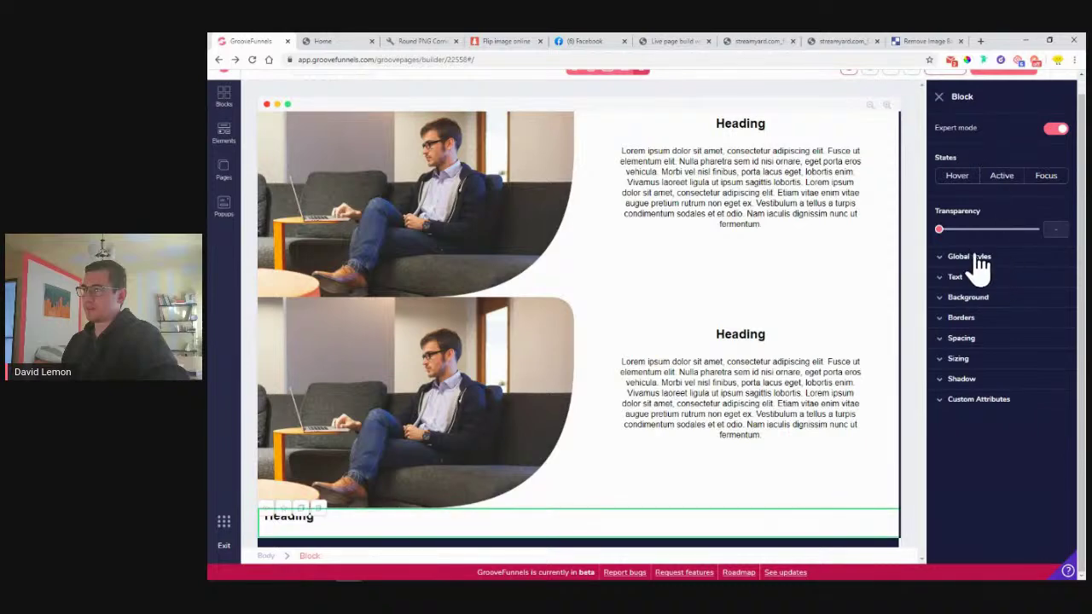
left_click(992, 304)
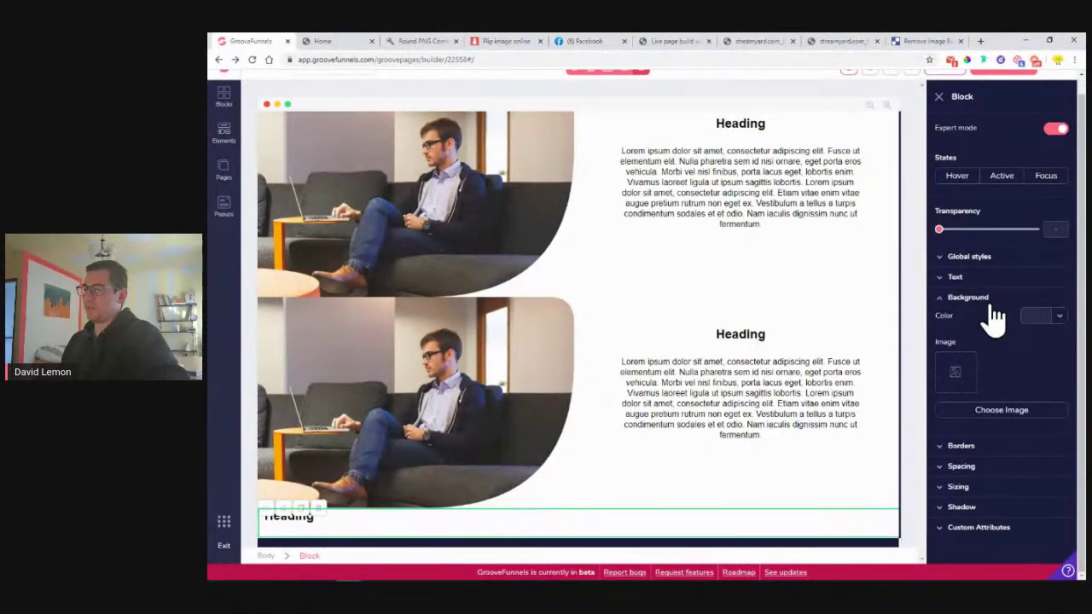
left_click(1004, 413)
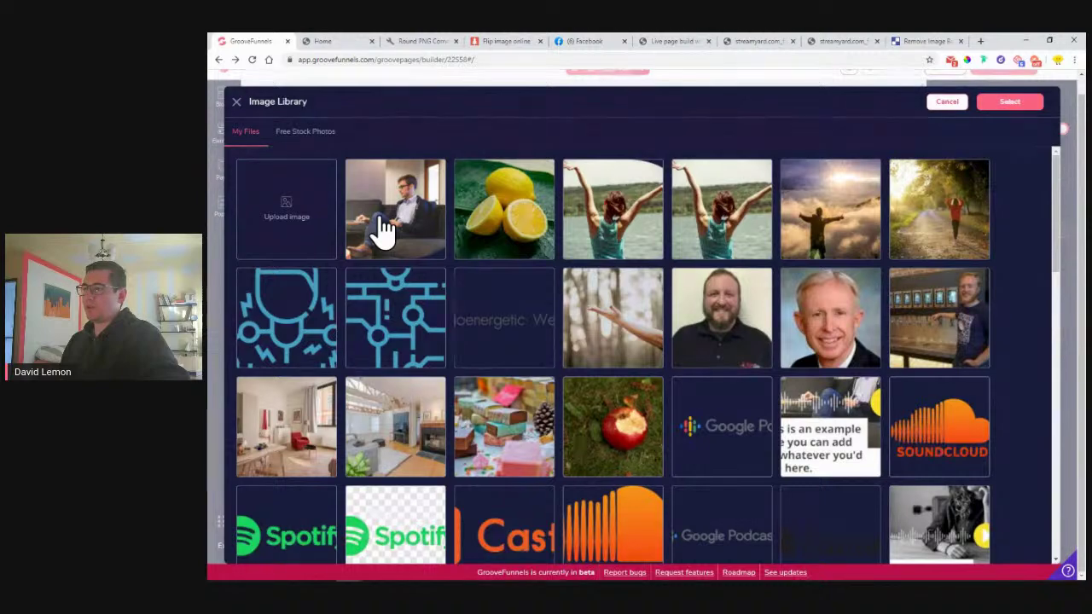
left_click(860, 213)
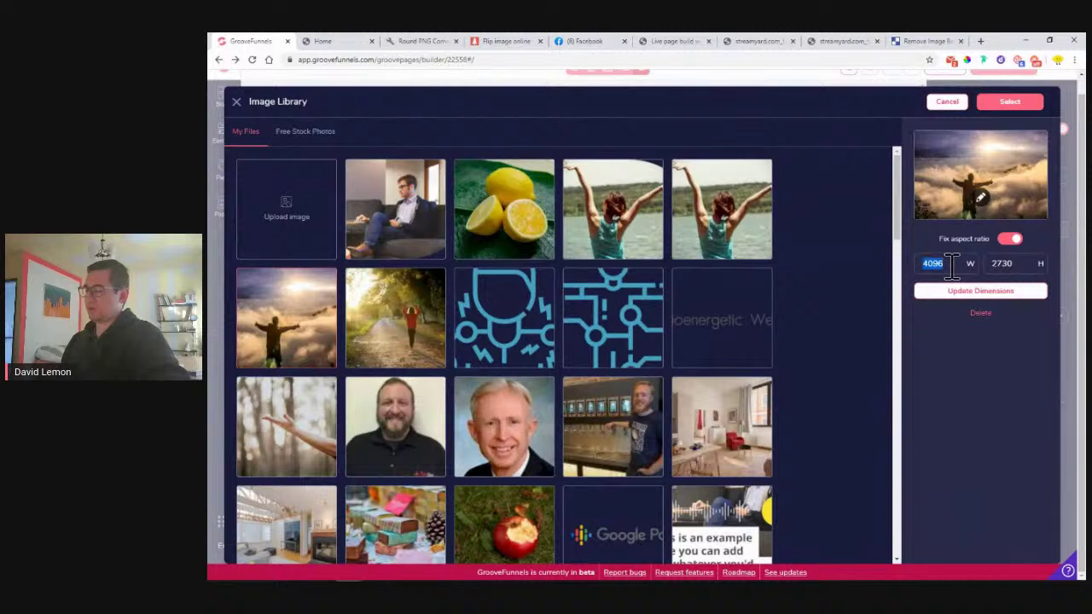
type("1920")
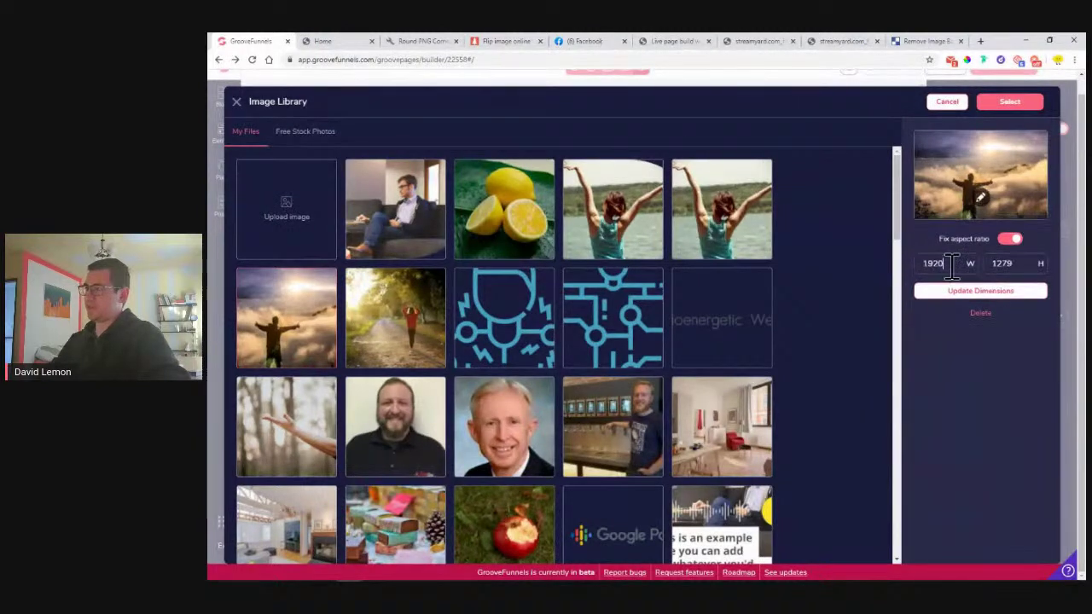
left_click(975, 297)
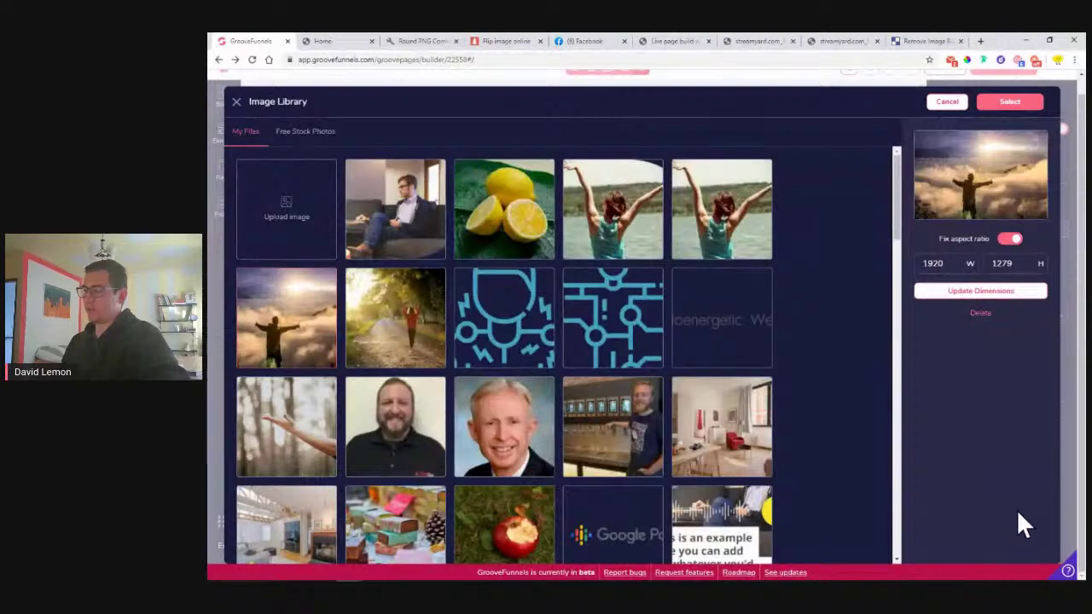
left_click(1011, 103)
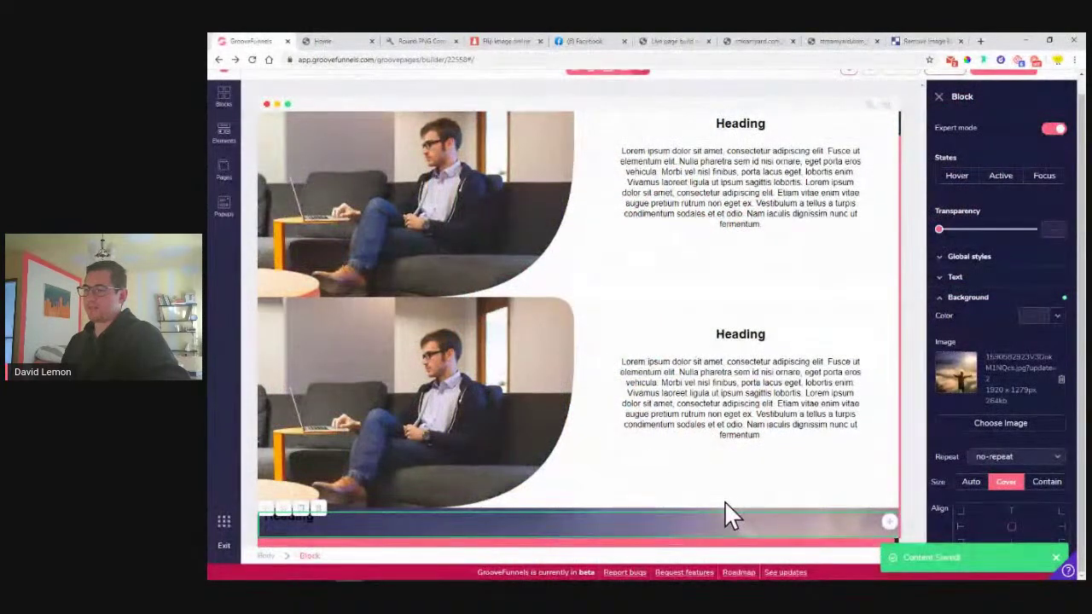
- Set the heading block's background image to Cover size with centred alignment
left_click(698, 538)
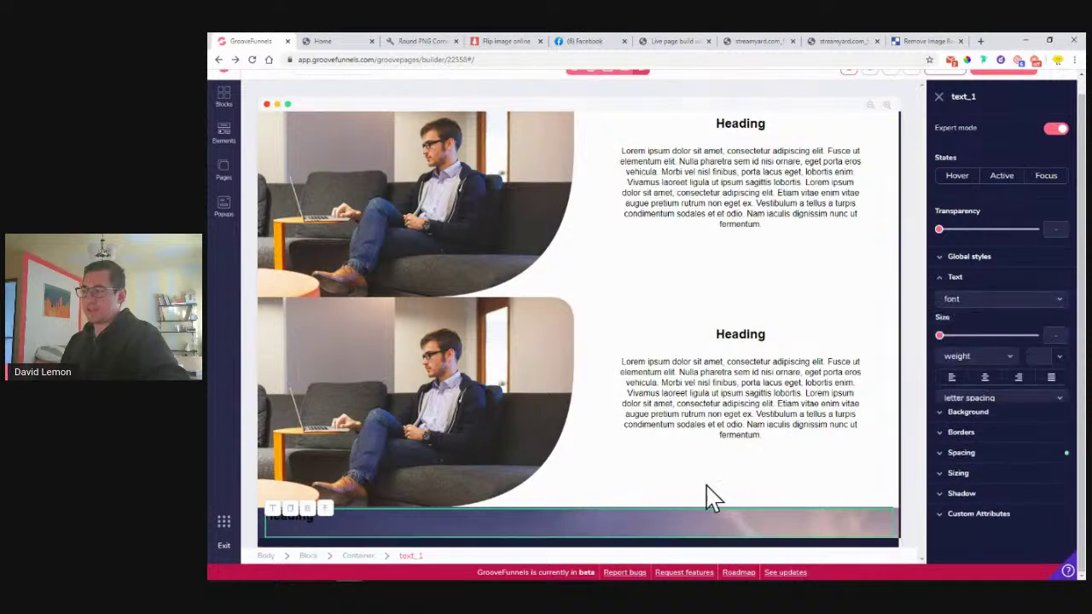
left_click(308, 555)
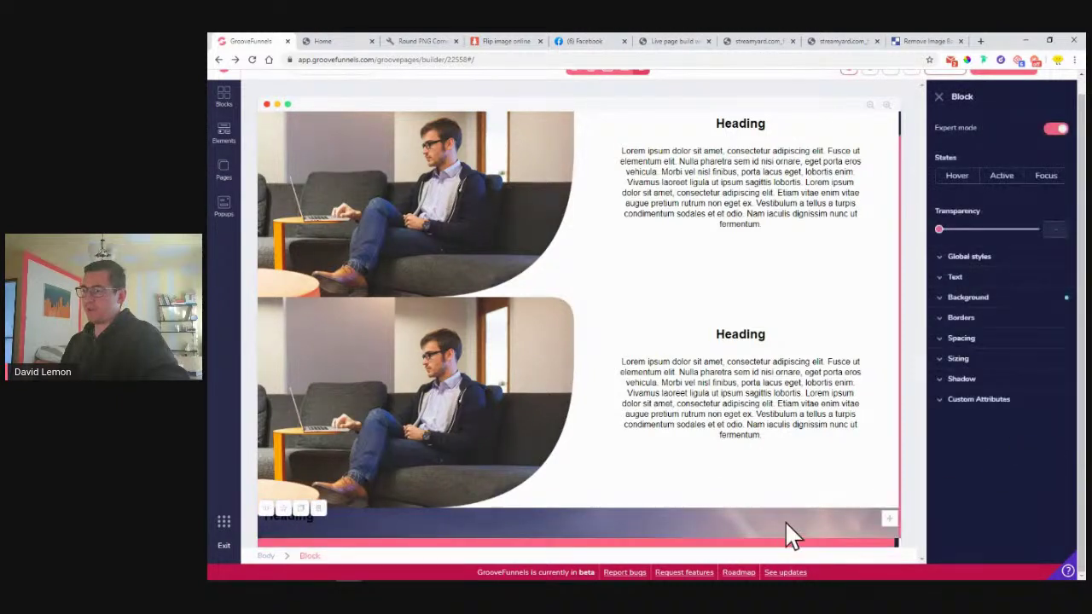
left_click(970, 298)
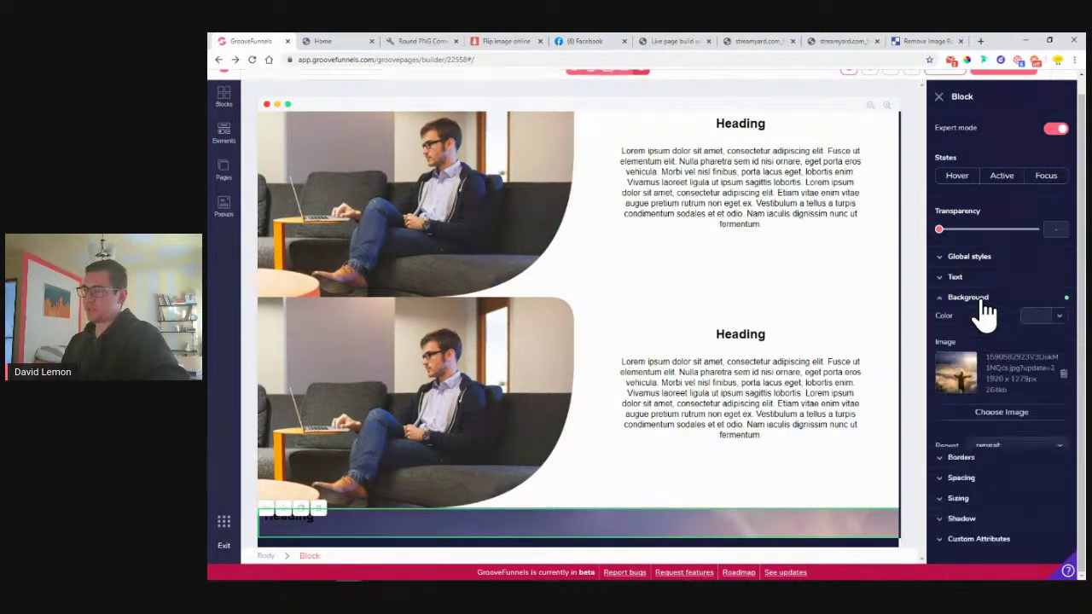
left_click(1008, 490)
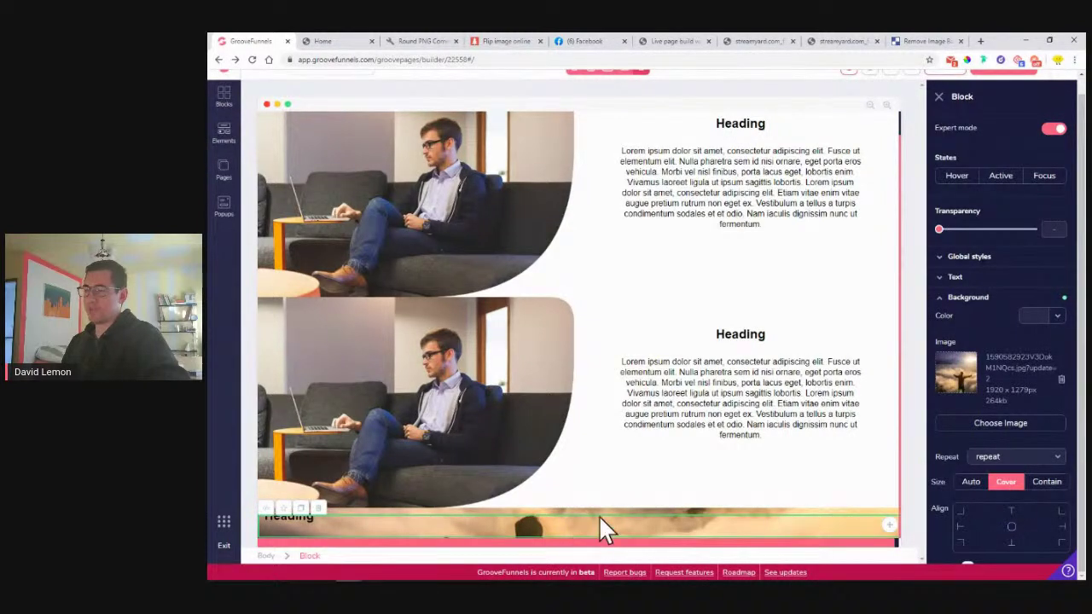
left_click(954, 299)
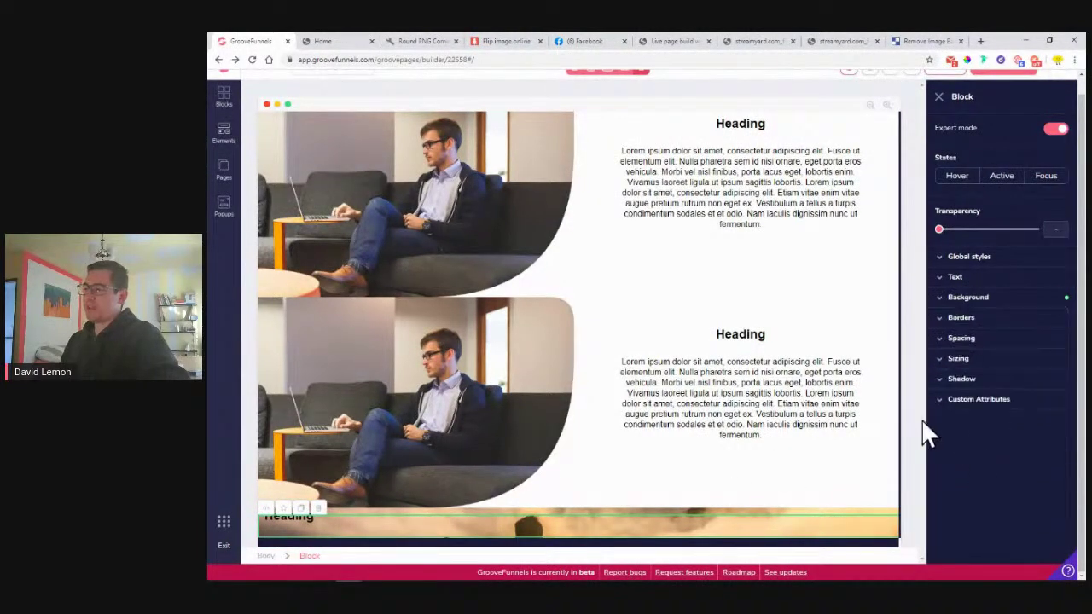
- Delete both two-column image-and-text sections above the heading block
left_click(639, 140)
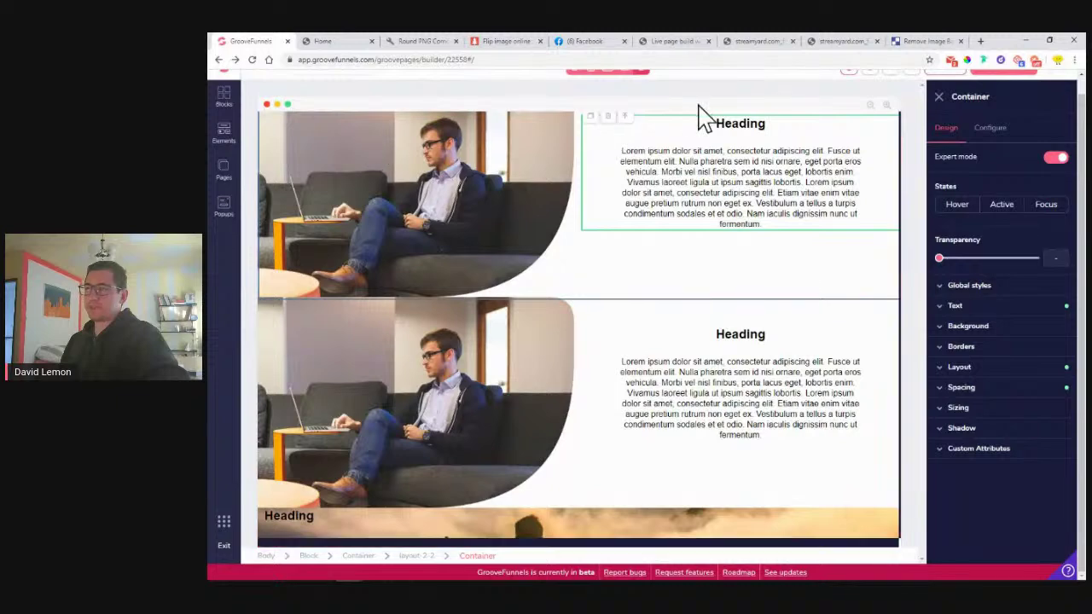
left_click(308, 556)
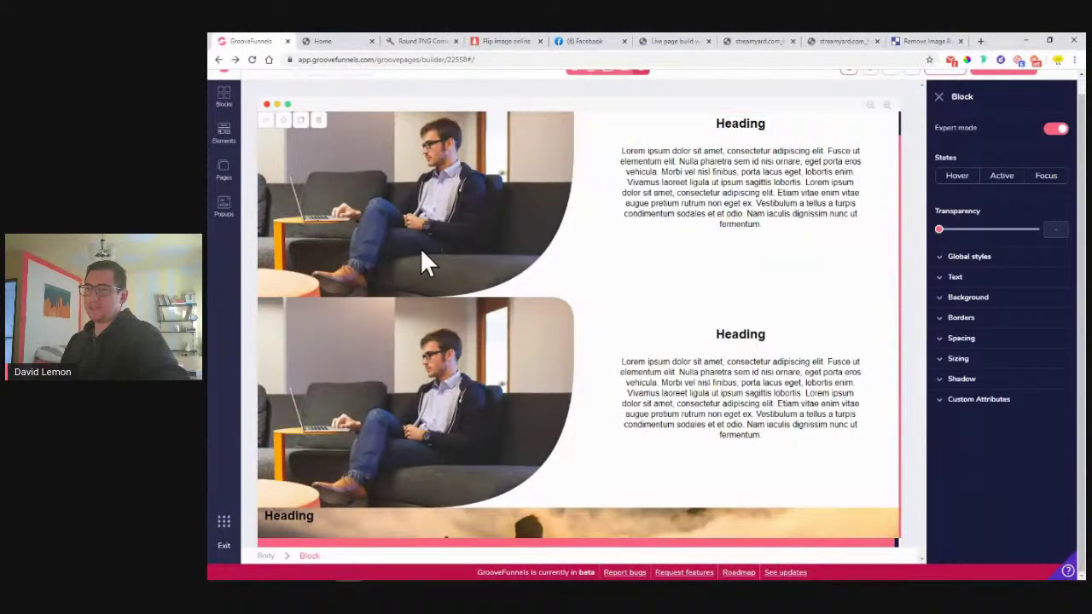
left_click(318, 121)
left_click(670, 343)
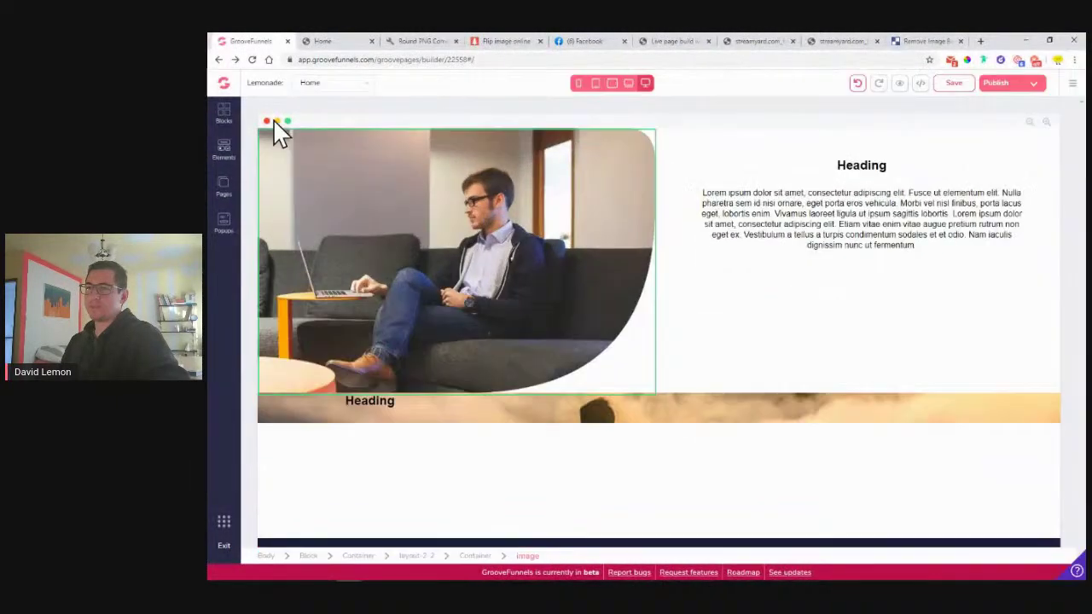
left_click(283, 139)
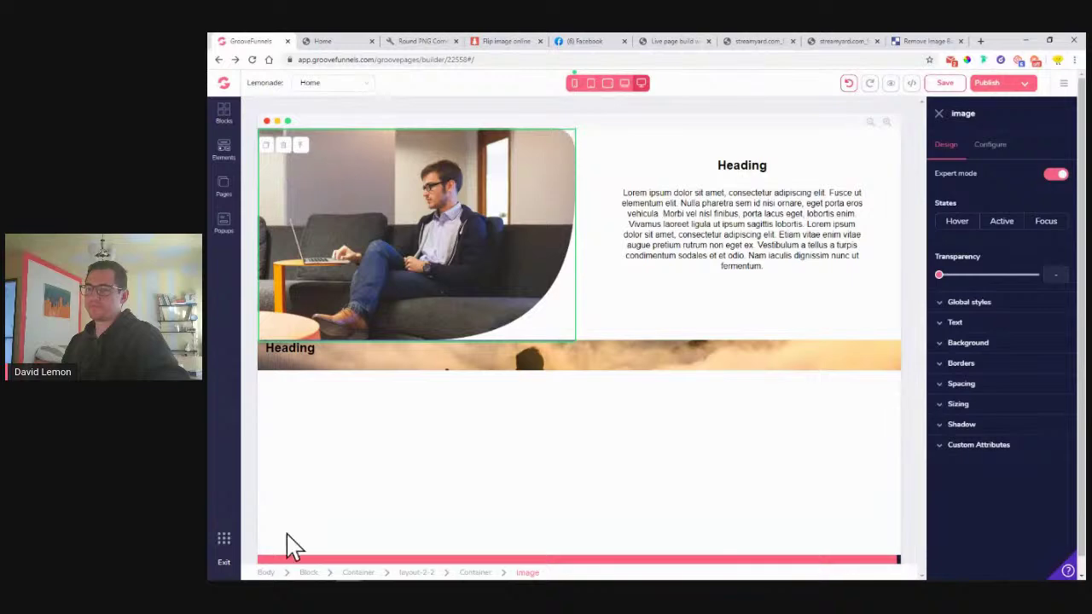
left_click(287, 546)
left_click(318, 145)
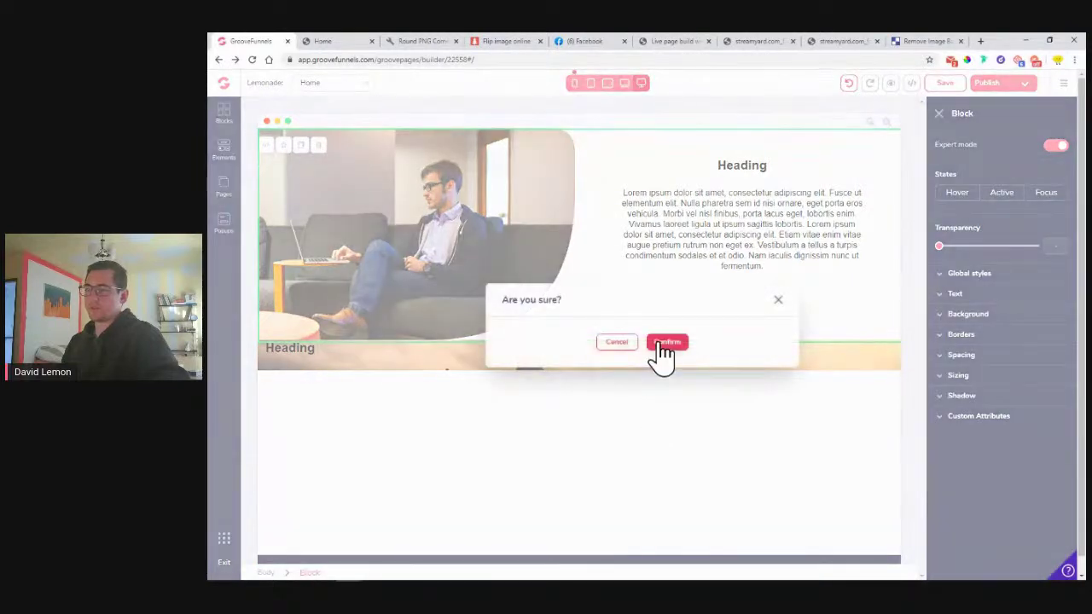
left_click(659, 343)
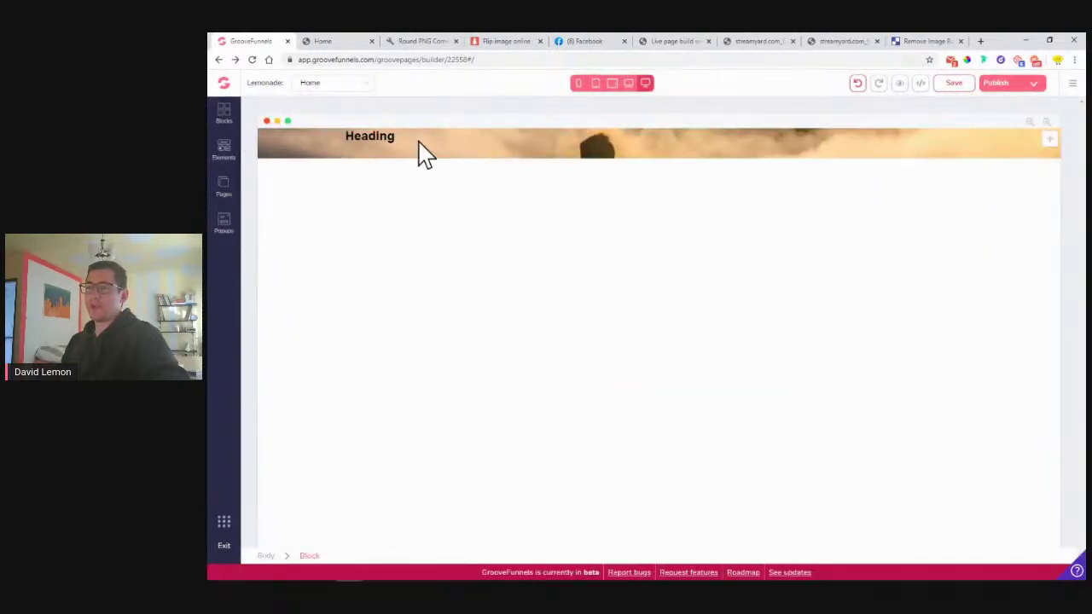
- Set the heading block's height to screen
left_click(378, 135)
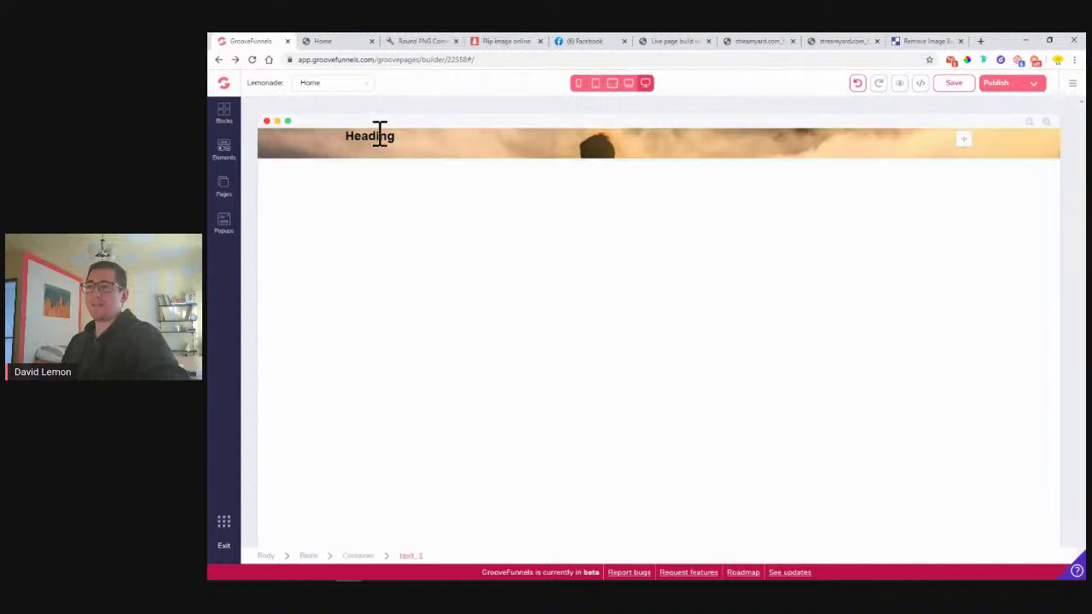
left_click(297, 157)
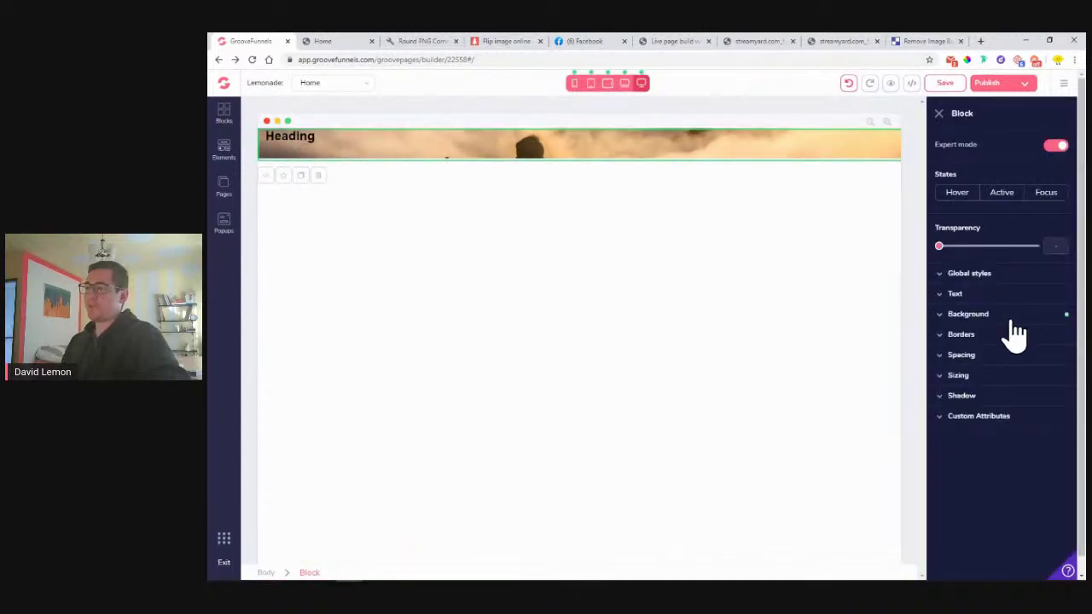
left_click(994, 318)
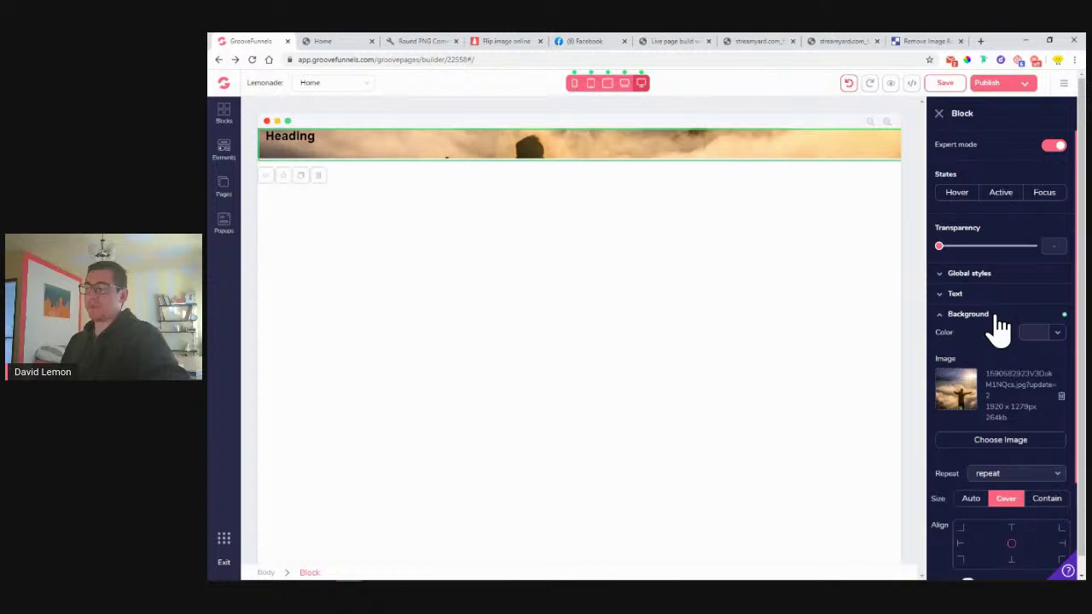
left_click(998, 319)
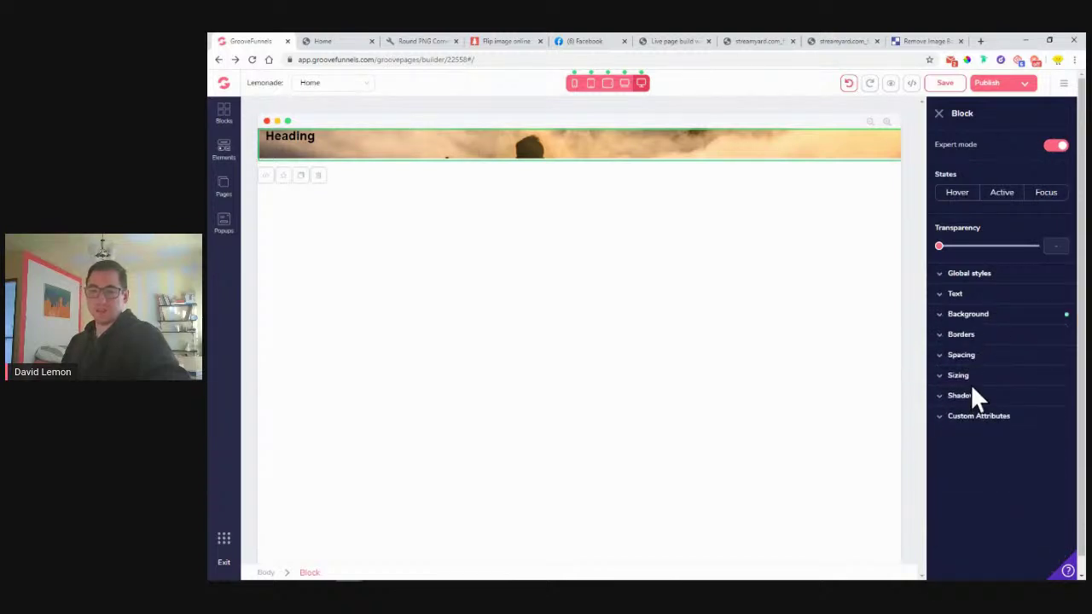
left_click(971, 382)
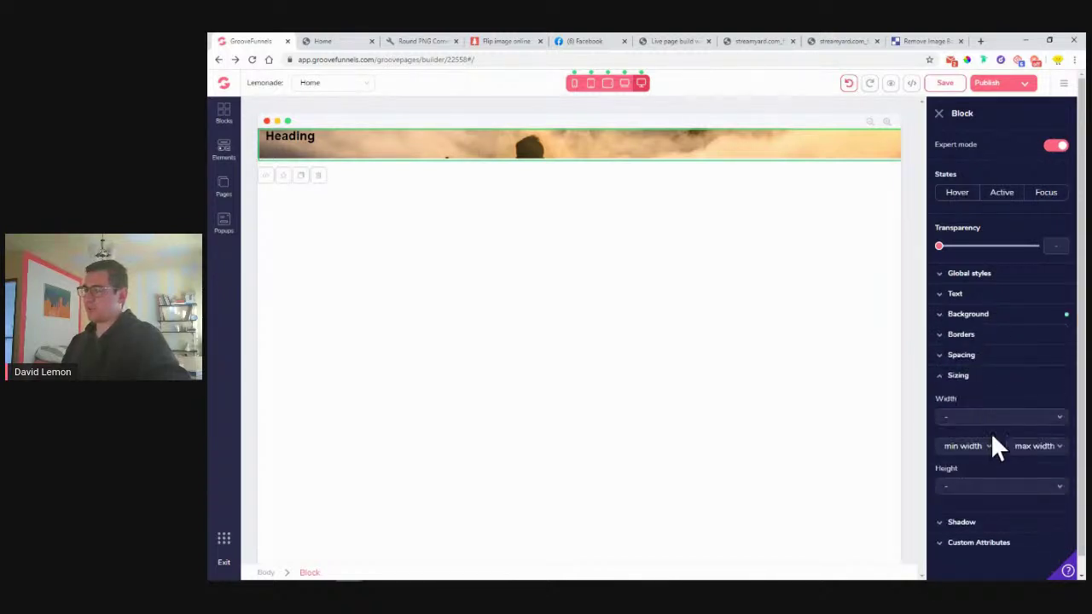
left_click(985, 488)
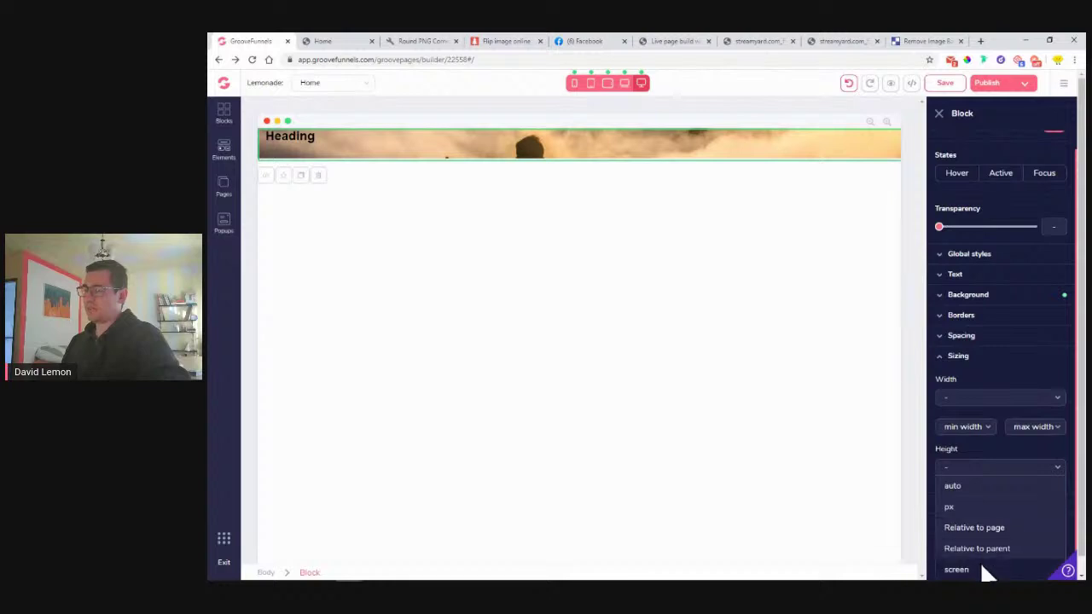
left_click(981, 569)
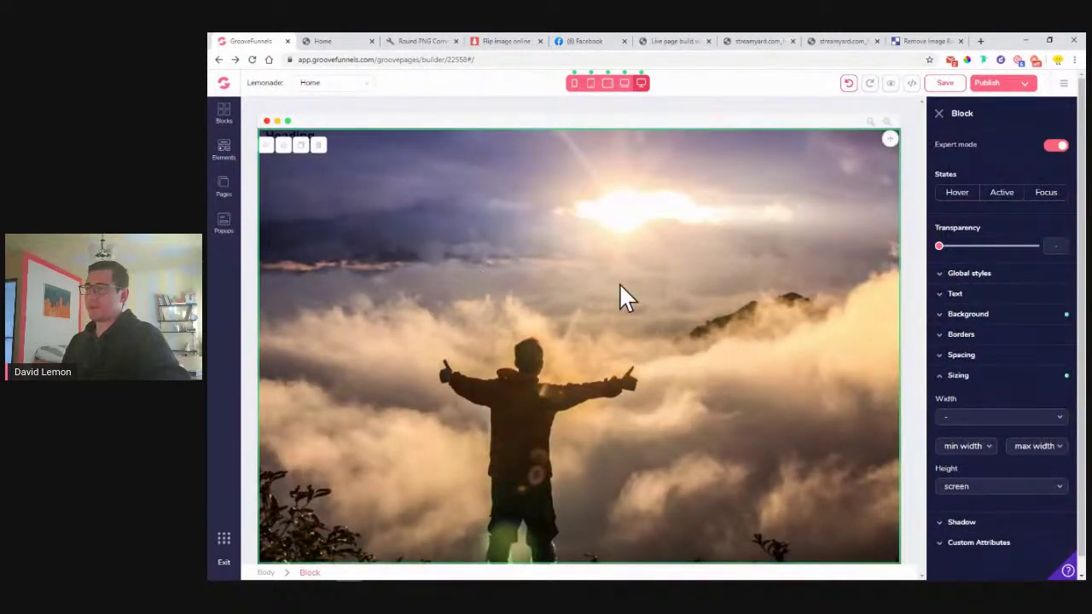
- Apply a bright red background color over the block's photo at 40% transparency
left_click(989, 316)
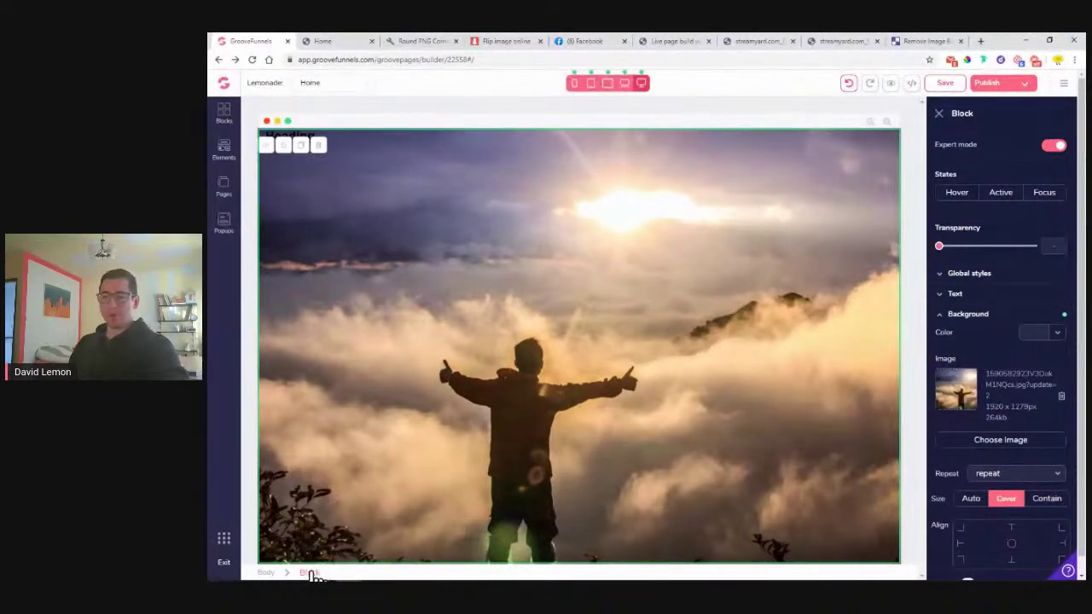
left_click(1055, 333)
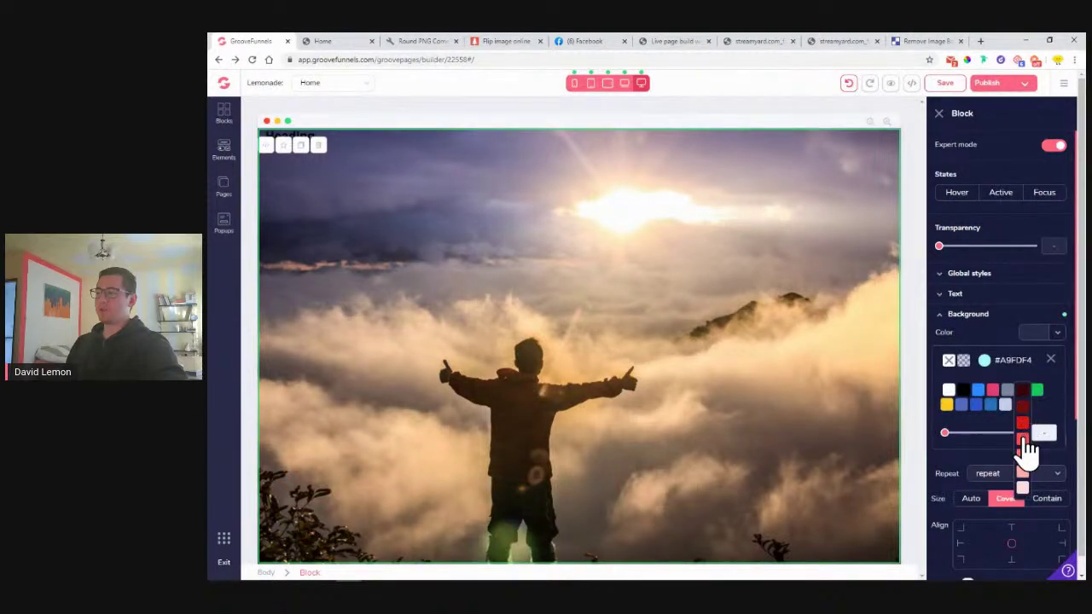
left_click(1022, 442)
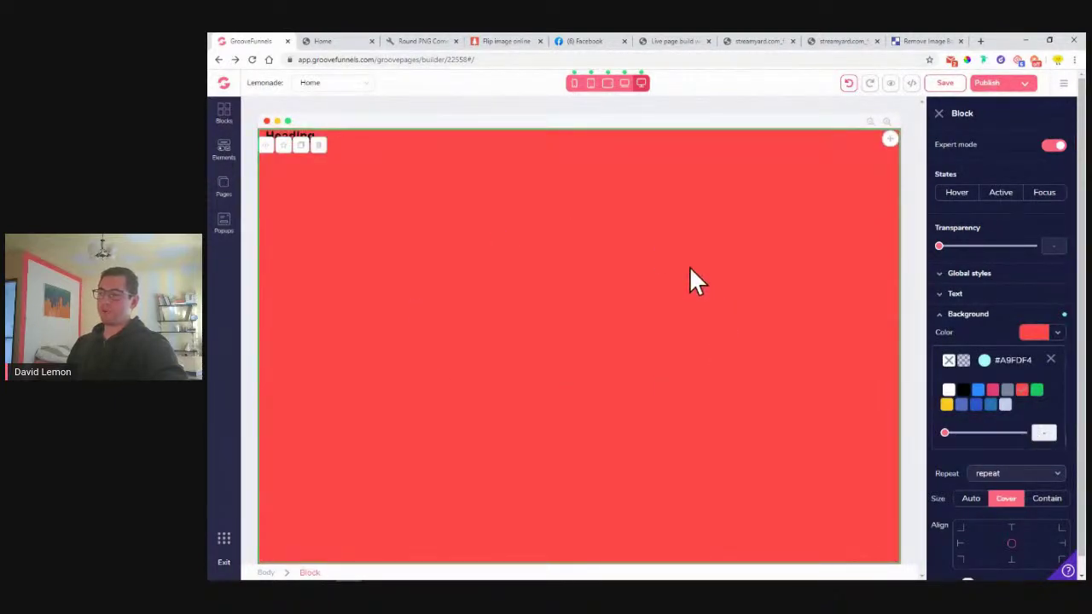
left_click(1050, 359)
left_click(1058, 335)
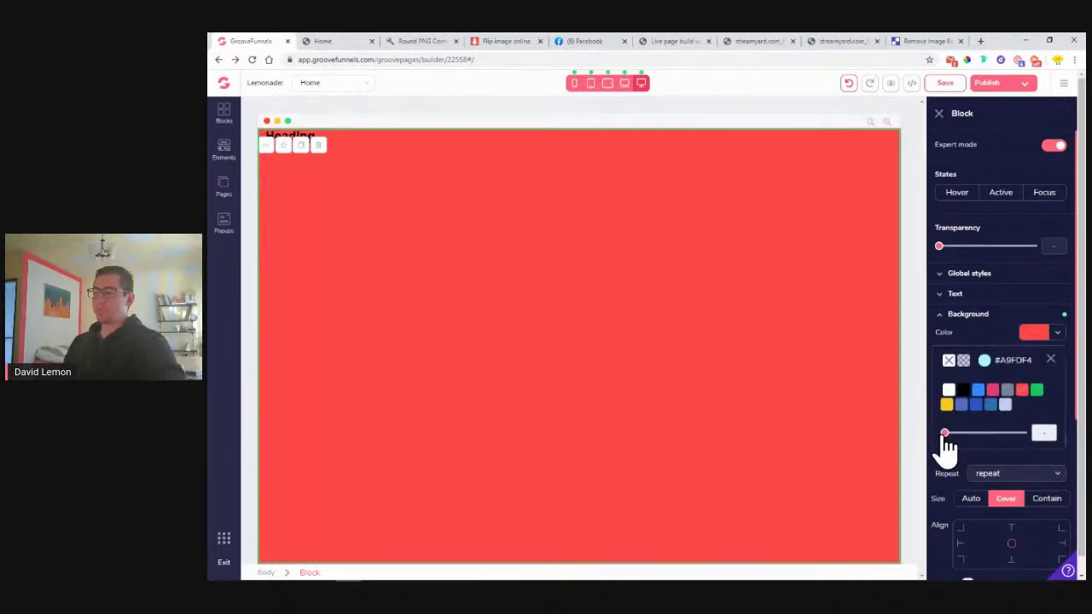
left_click_drag(959, 445, 984, 445)
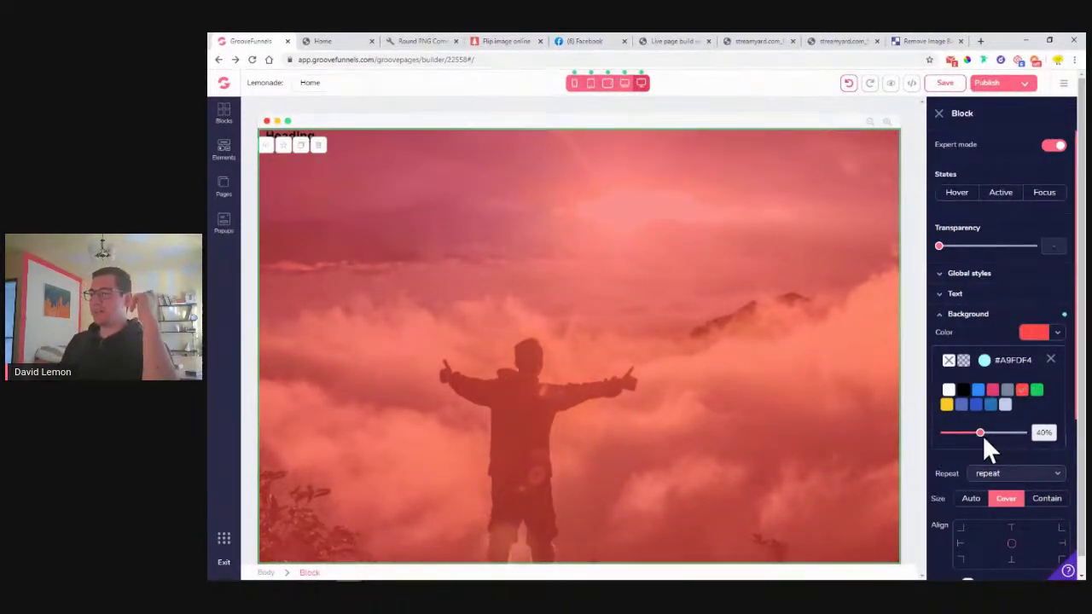
mouse_move(986, 437)
left_mouse_down()
mouse_move(999, 434)
mouse_move(980, 435)
left_mouse_up()
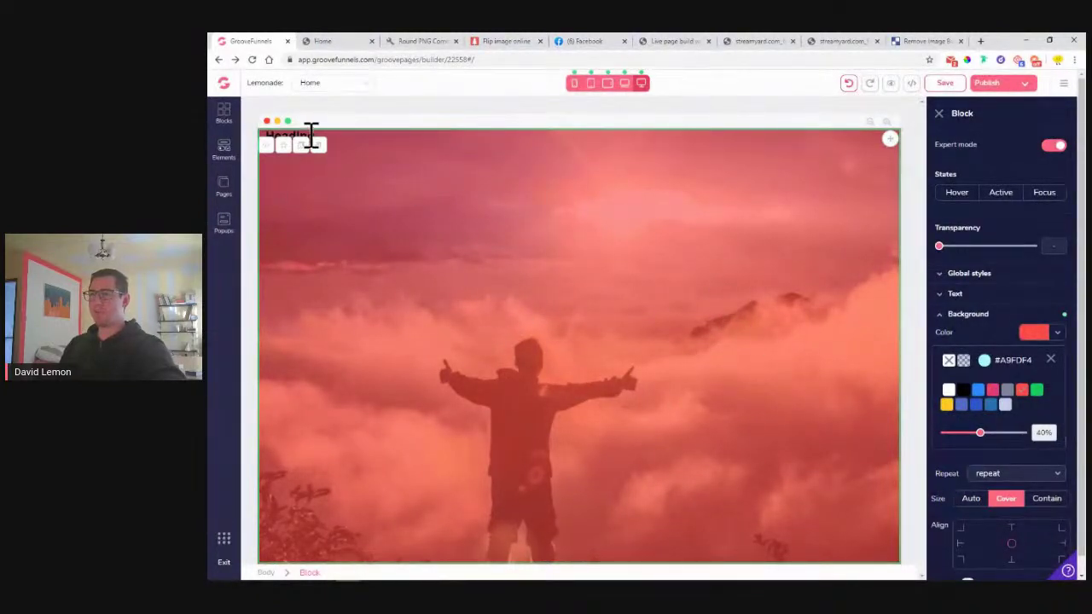
- Fade the red overlay out completely and replace it with a black background color at 40% transparency
left_click_drag(980, 433, 1009, 435)
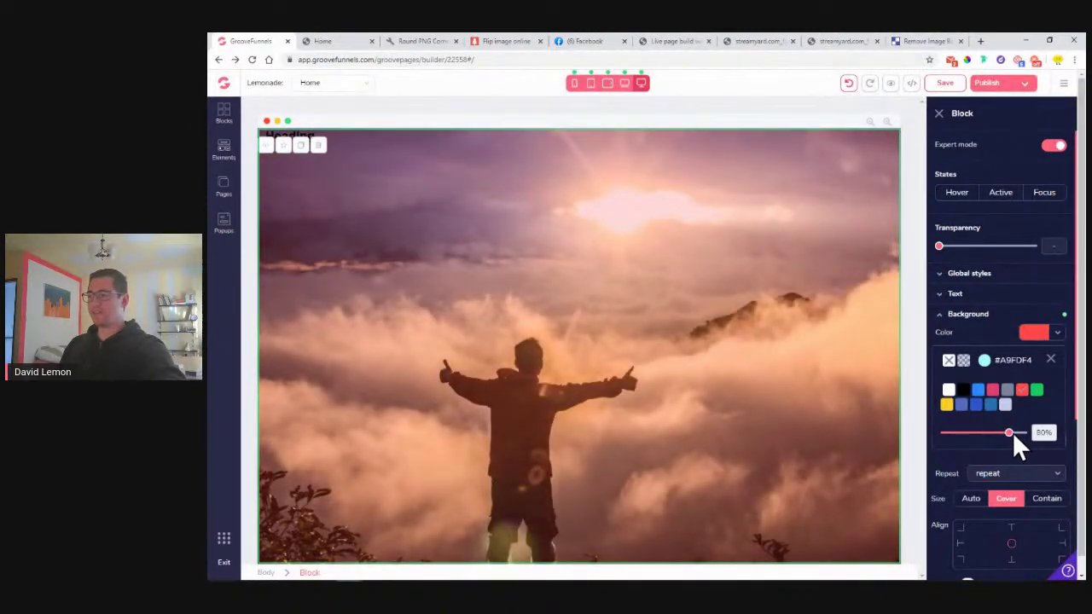
left_click_drag(1019, 439, 1036, 449)
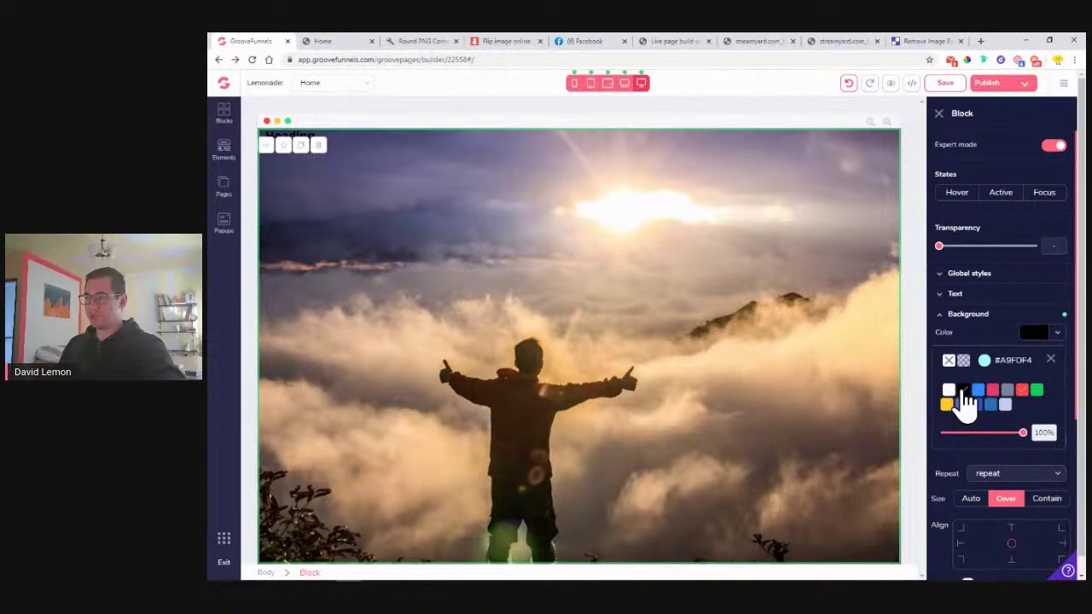
left_click_drag(1025, 433, 981, 435)
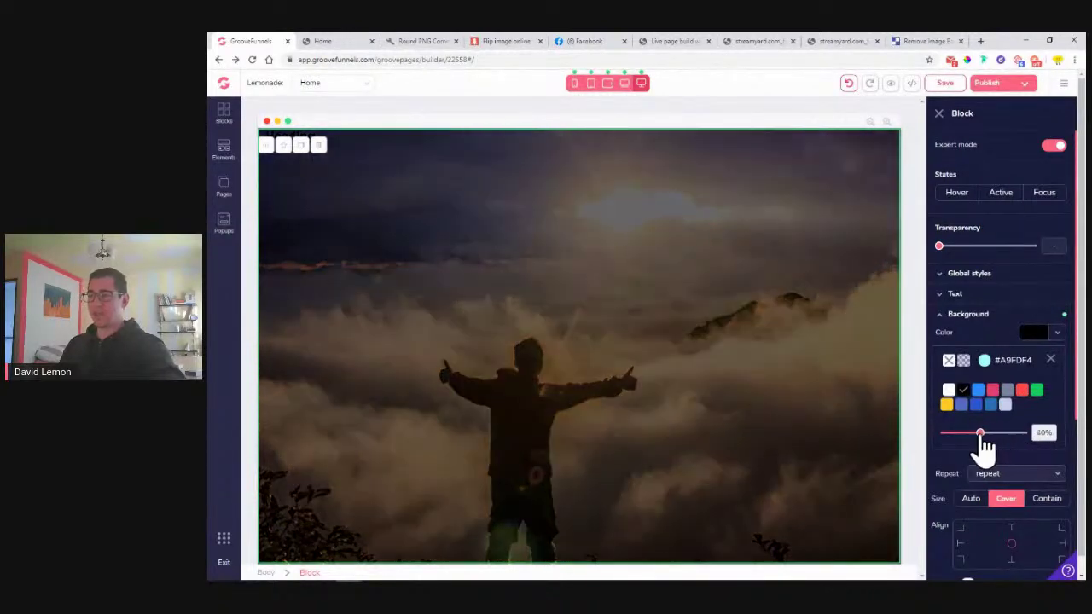
- Style the heading on the photo block with white text at size 6xl
left_click(300, 136)
left_click(981, 293)
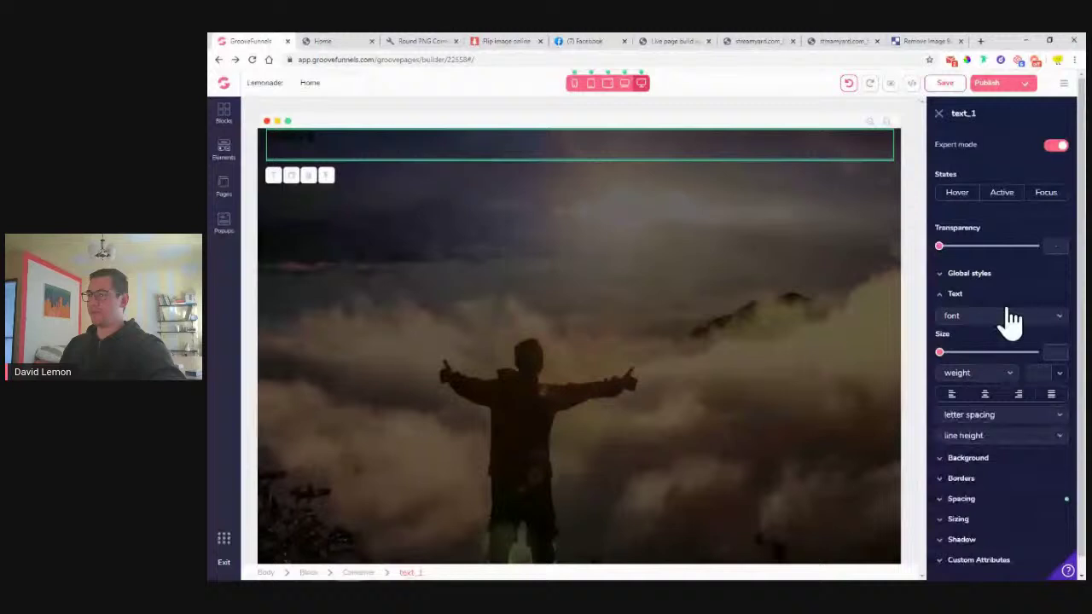
left_click(1058, 375)
left_click(950, 432)
left_click_drag(958, 357, 1021, 361)
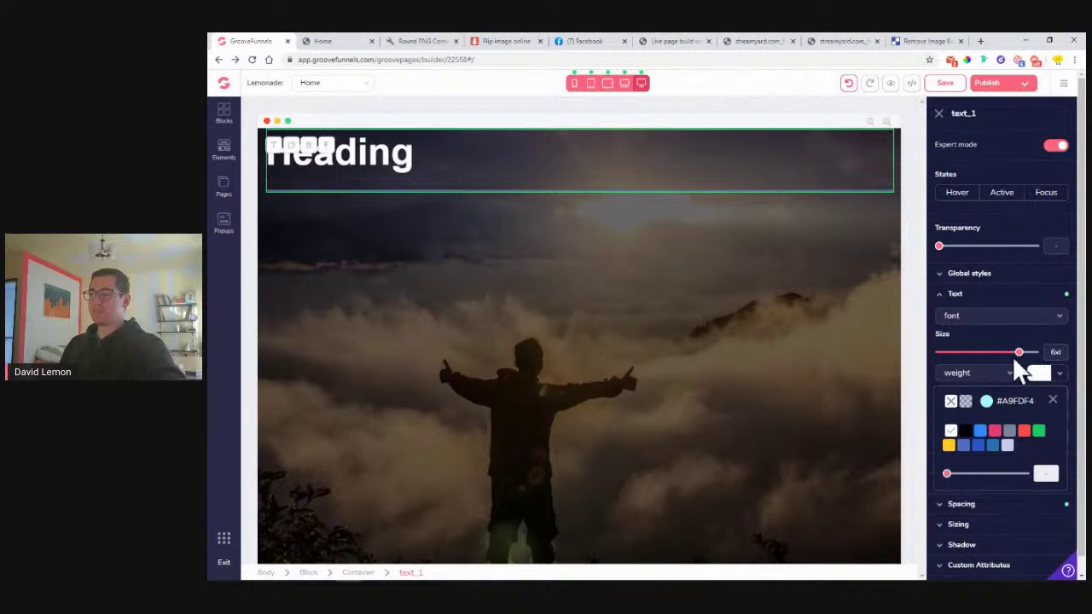
left_click(1055, 400)
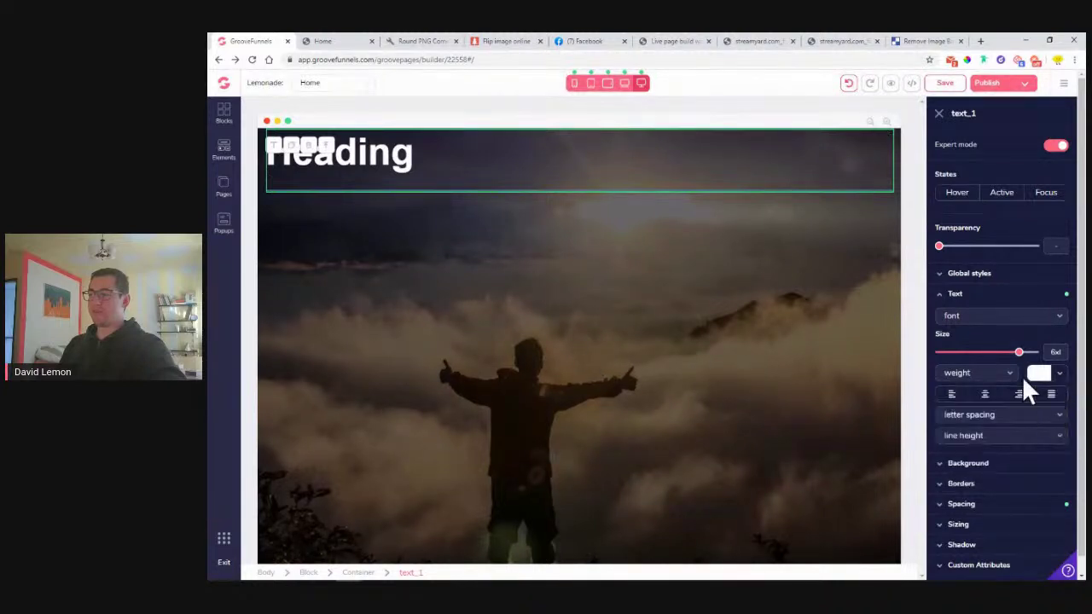
left_click(970, 293)
- Readjust the photo block's black background overlay to 40% transparency
left_click(309, 572)
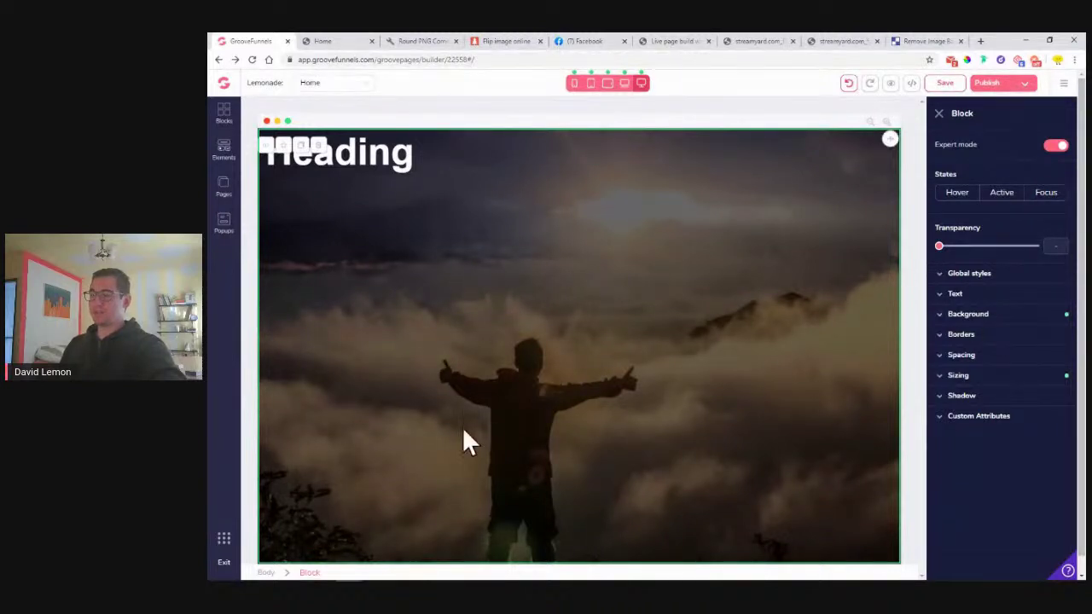
left_click(973, 316)
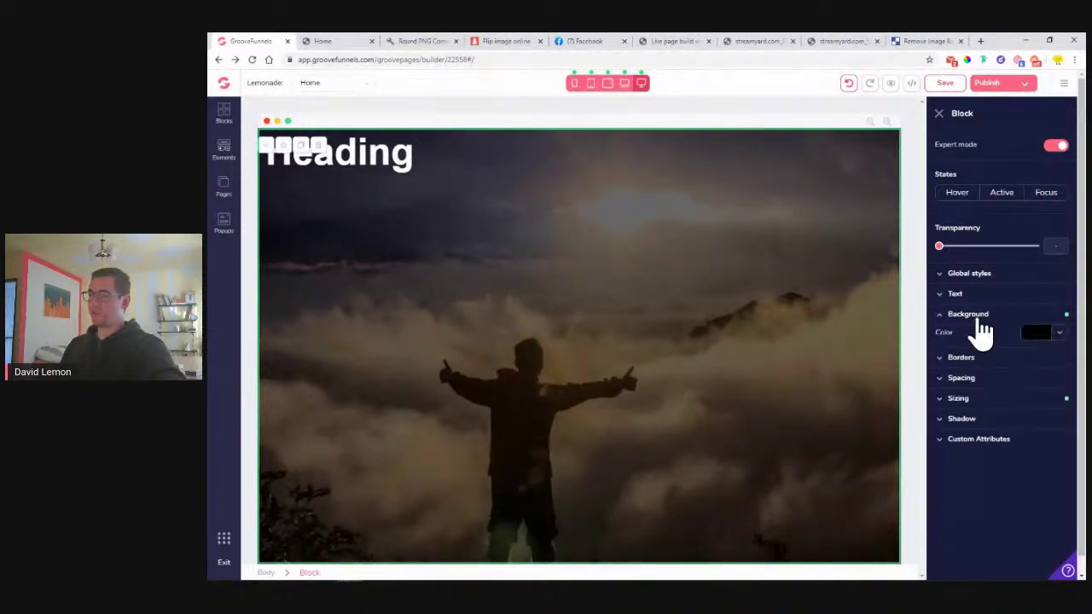
left_click(1054, 334)
left_click_drag(1011, 433, 981, 435)
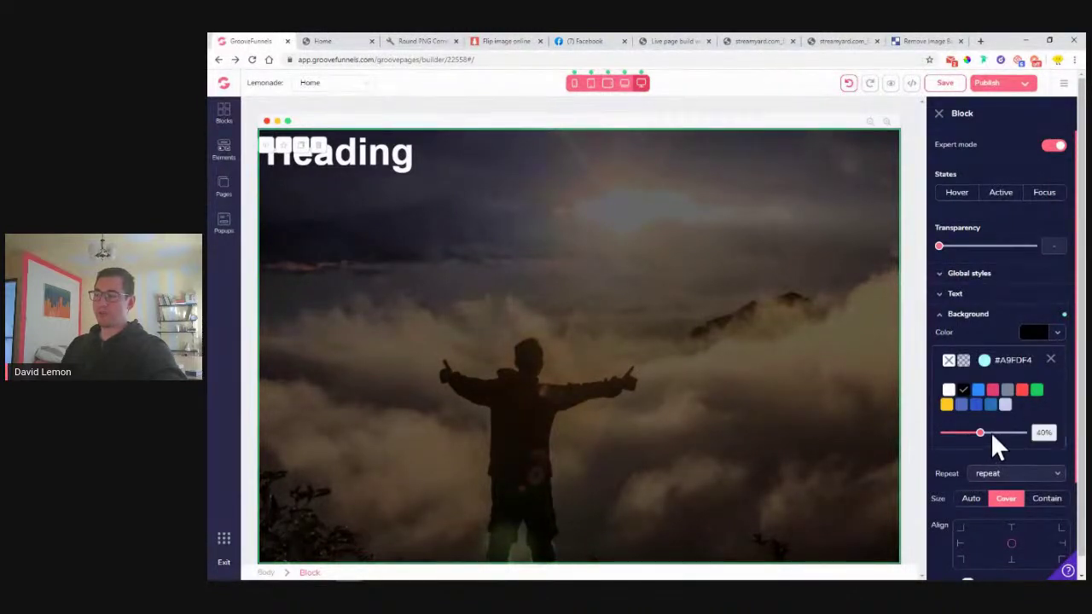
left_click(1050, 360)
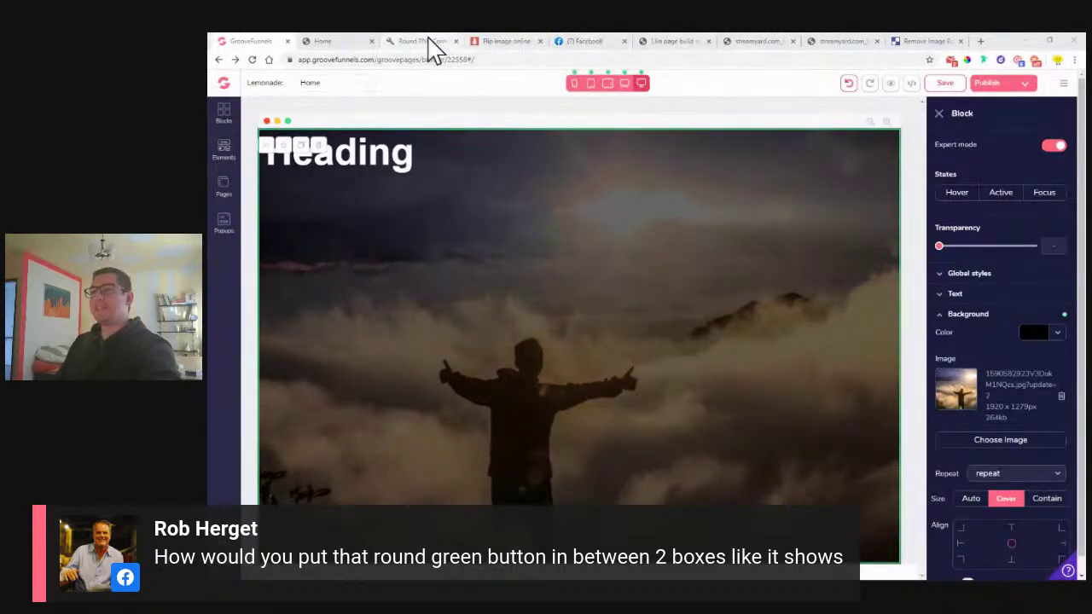
- Switch to the Merida Bikes landing page design on Facebook and examine the round green button between its two sections
left_click(430, 42)
left_click(565, 40)
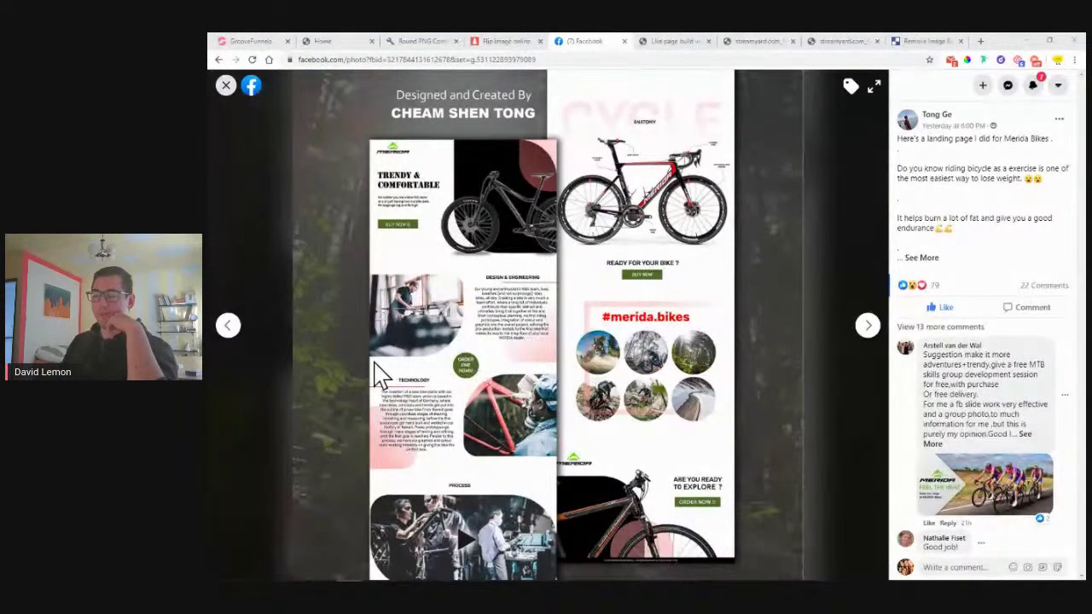
left_click(239, 44)
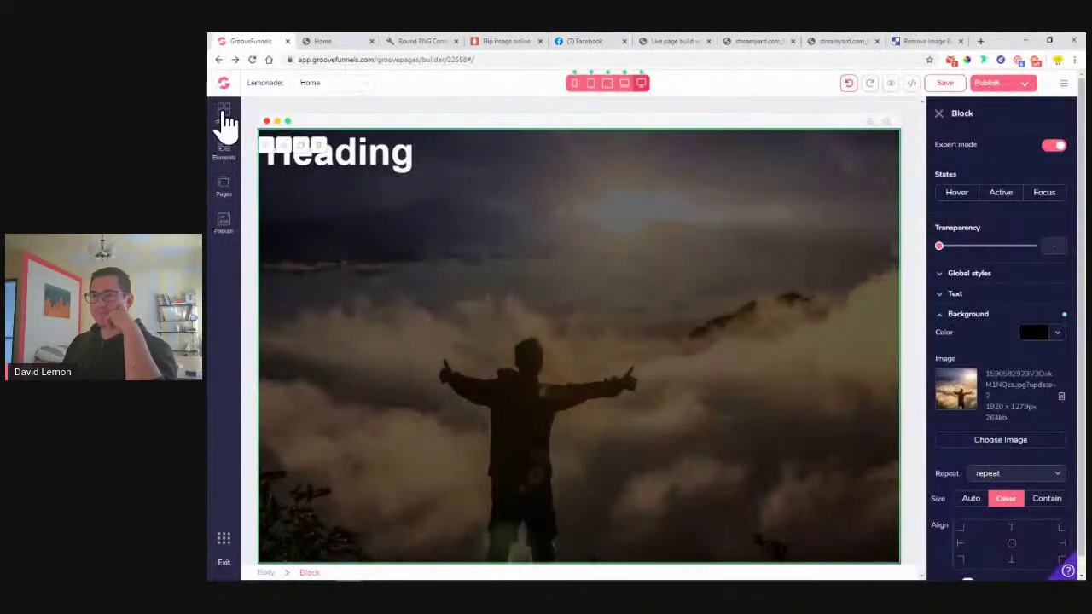
- Add an empty container block from the wireframe blocks to the page
left_click(226, 119)
left_click(339, 149)
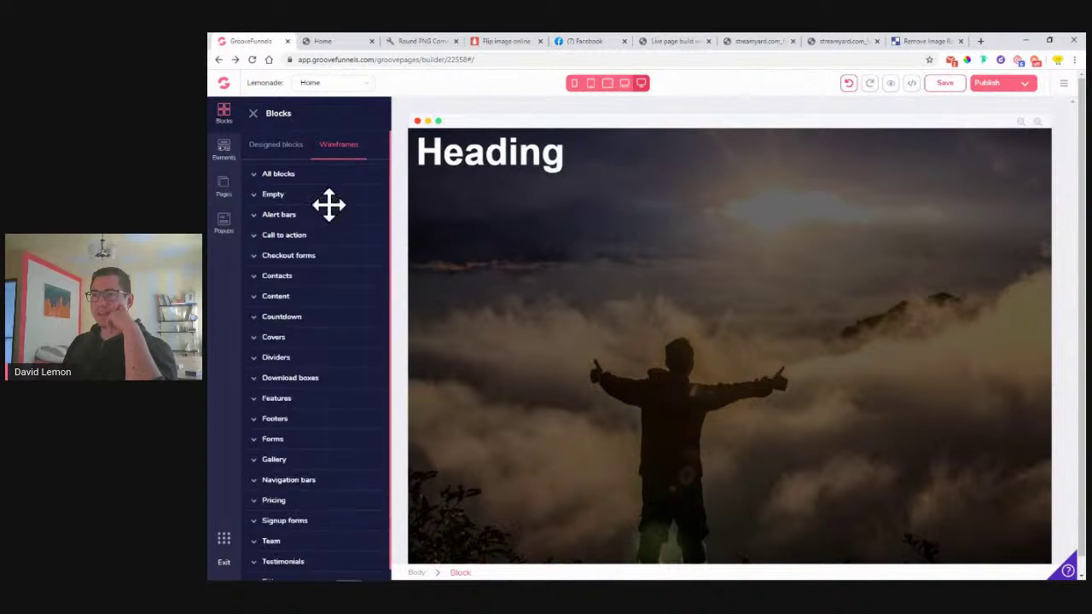
left_click(319, 196)
left_click_drag(336, 234, 648, 175)
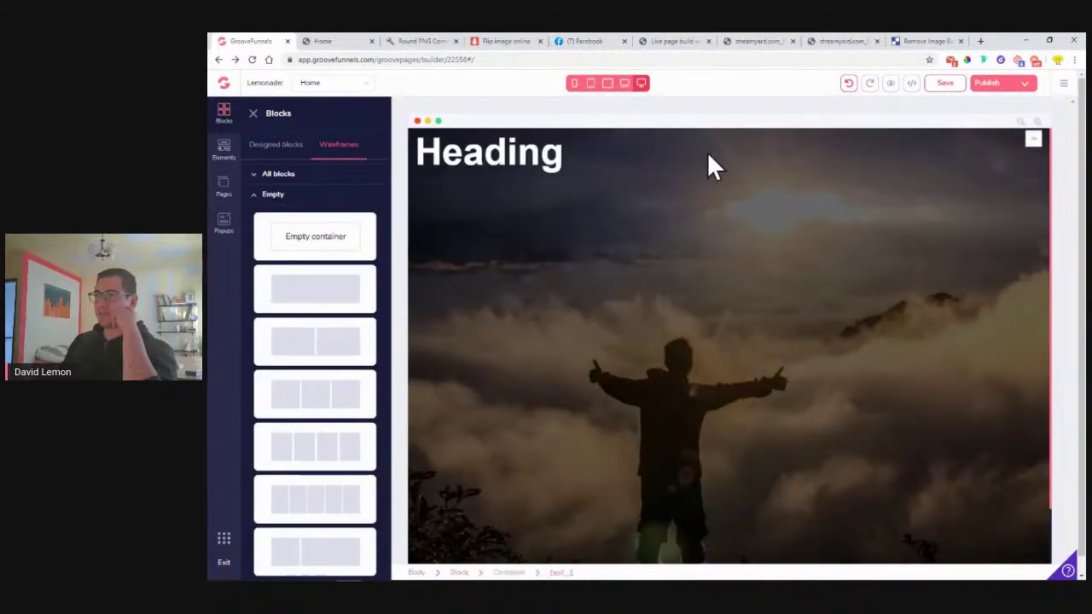
- Delete the full-screen photo block that holds the heading
left_click(709, 155)
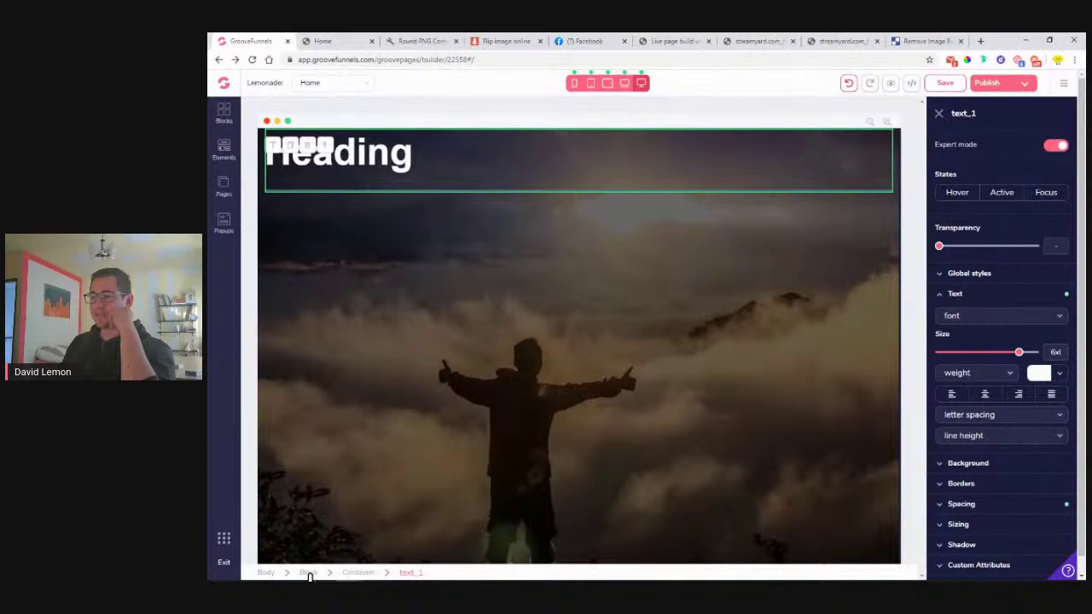
left_click(308, 573)
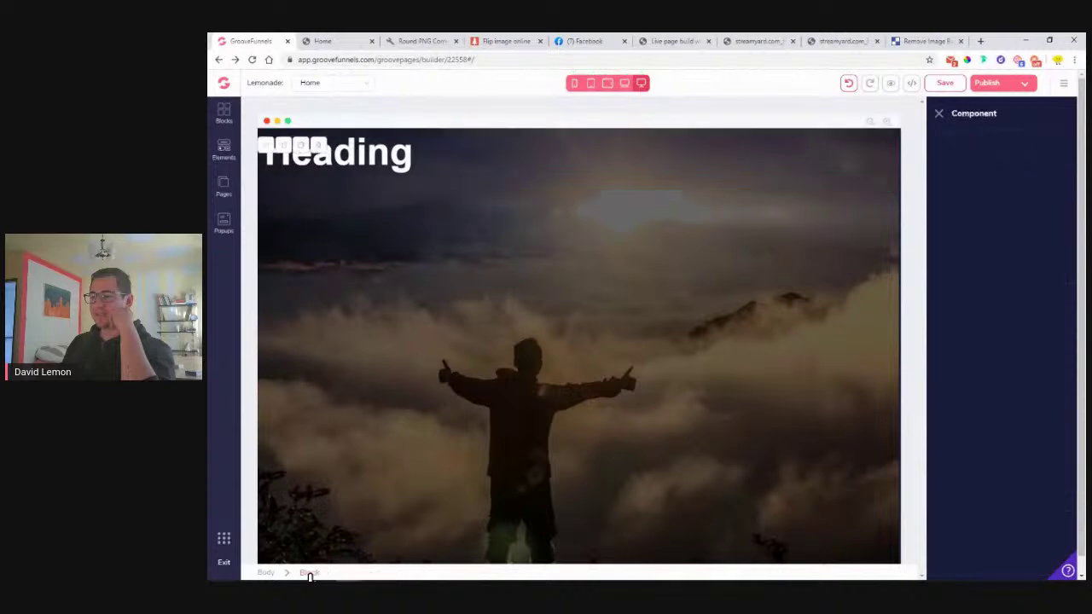
left_click(320, 146)
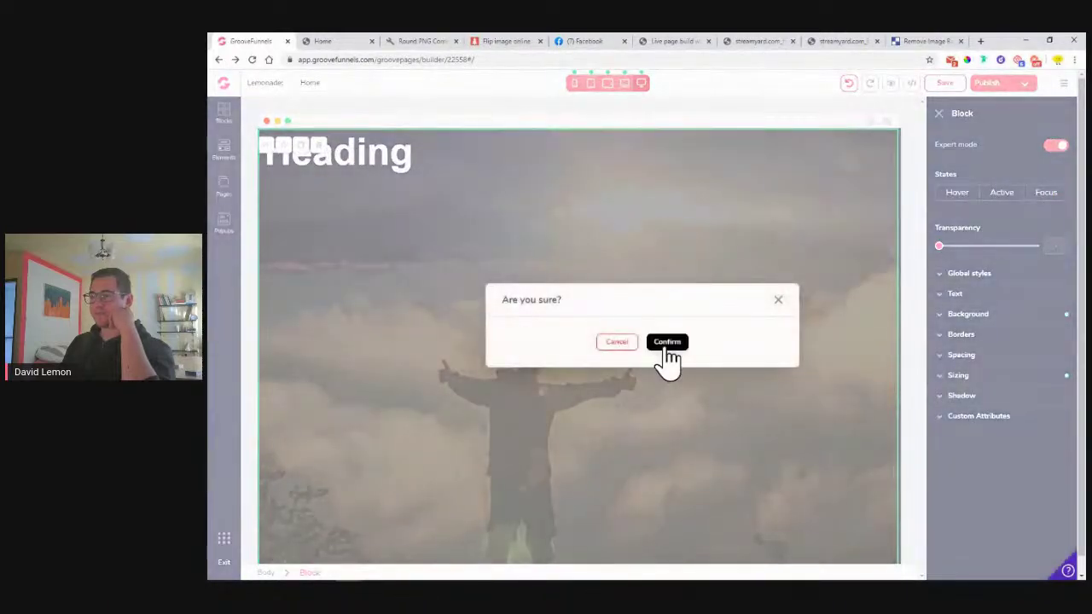
left_click(667, 345)
- Place an icon element in the empty container and set its size to 7xl
left_click(224, 151)
scroll(317, 247, "down", 5)
left_click_drag(275, 560, 695, 162)
left_click(426, 139)
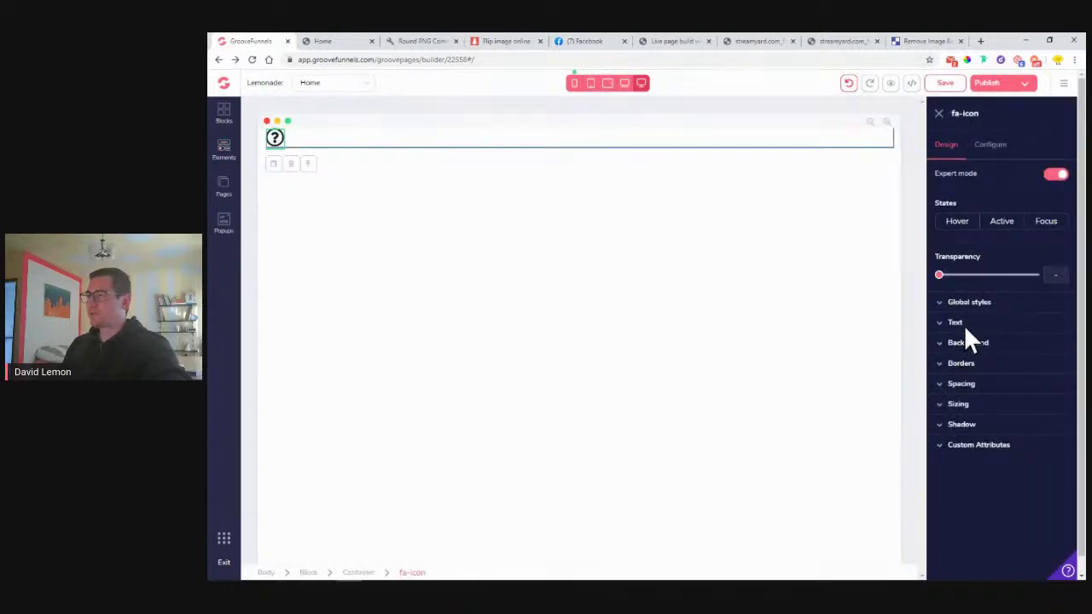
left_click(951, 324)
left_click_drag(1009, 382, 1025, 382)
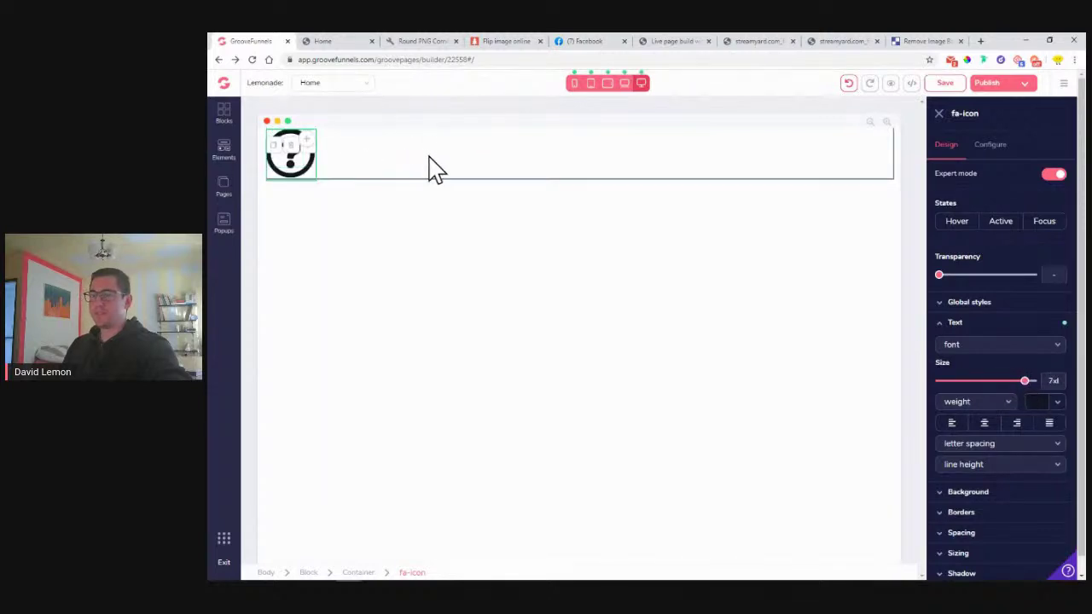
- Set the container's secondary layout alignment to center so the icon sits in the middle
left_click(367, 573)
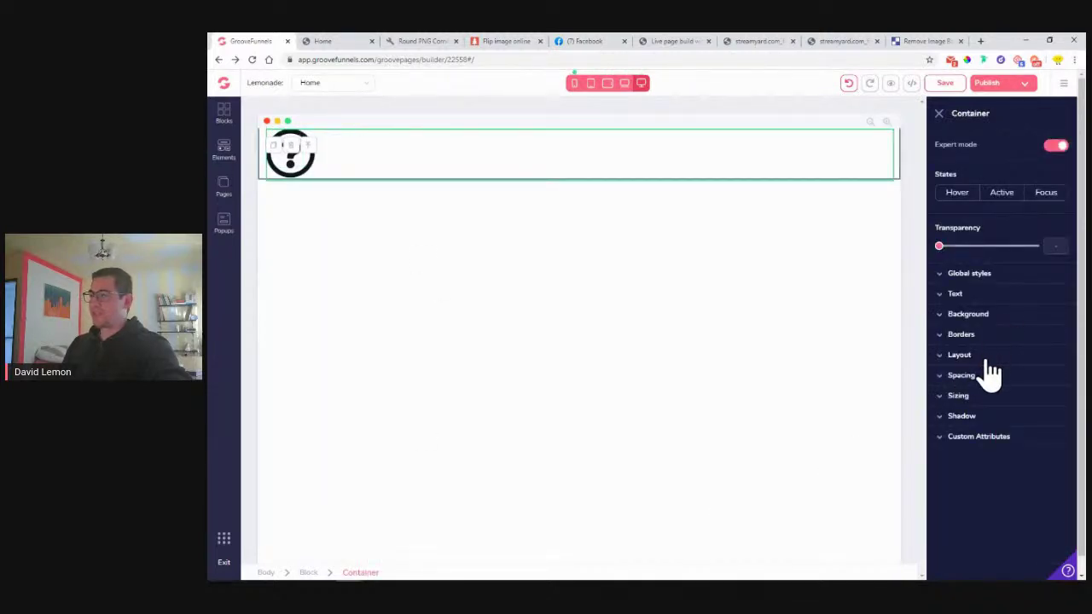
left_click(989, 358)
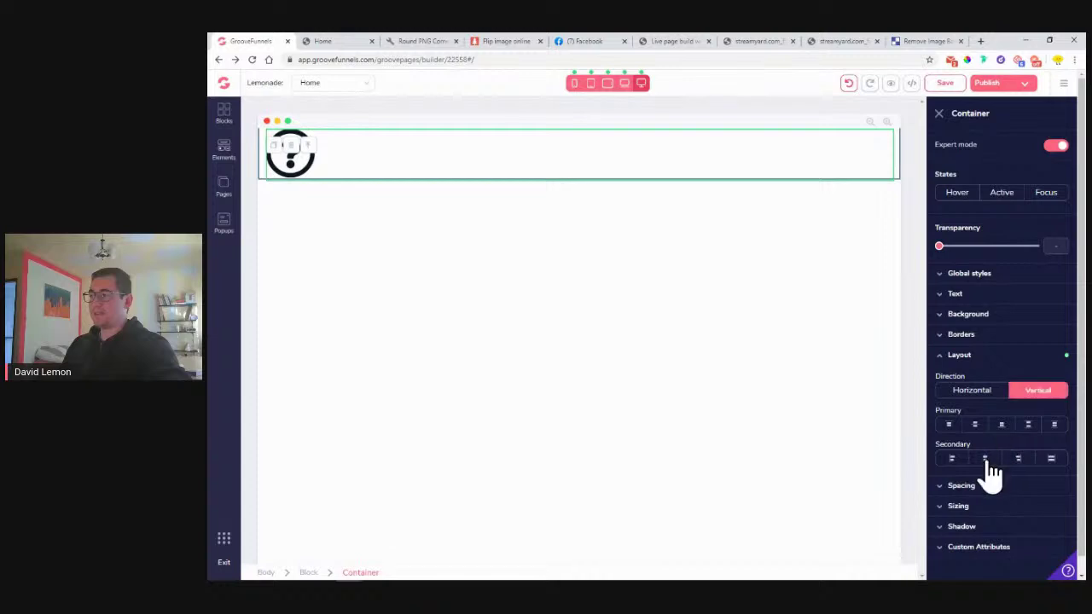
left_click(985, 458)
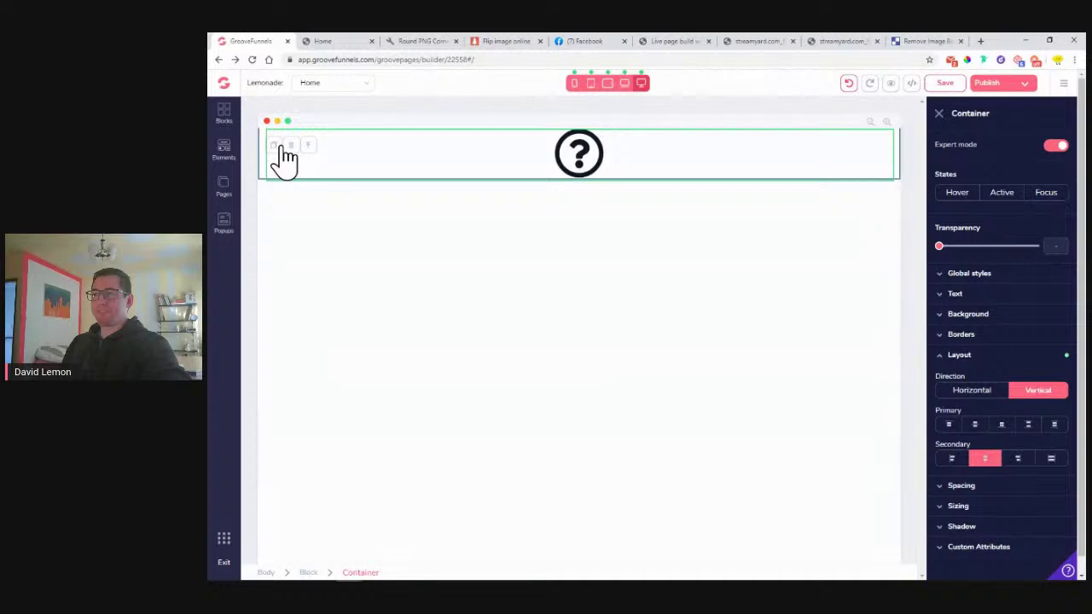
- Insert the blue designed content block with two text columns both below and above the icon block
left_click(226, 116)
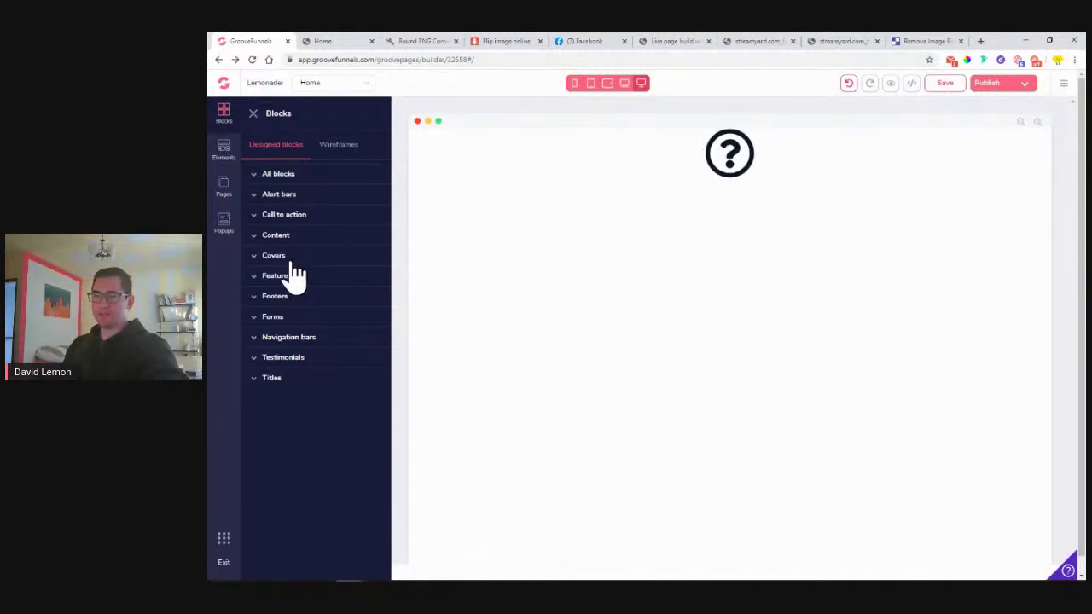
left_click(284, 236)
left_click_drag(323, 311, 541, 259)
left_click_drag(320, 311, 572, 156)
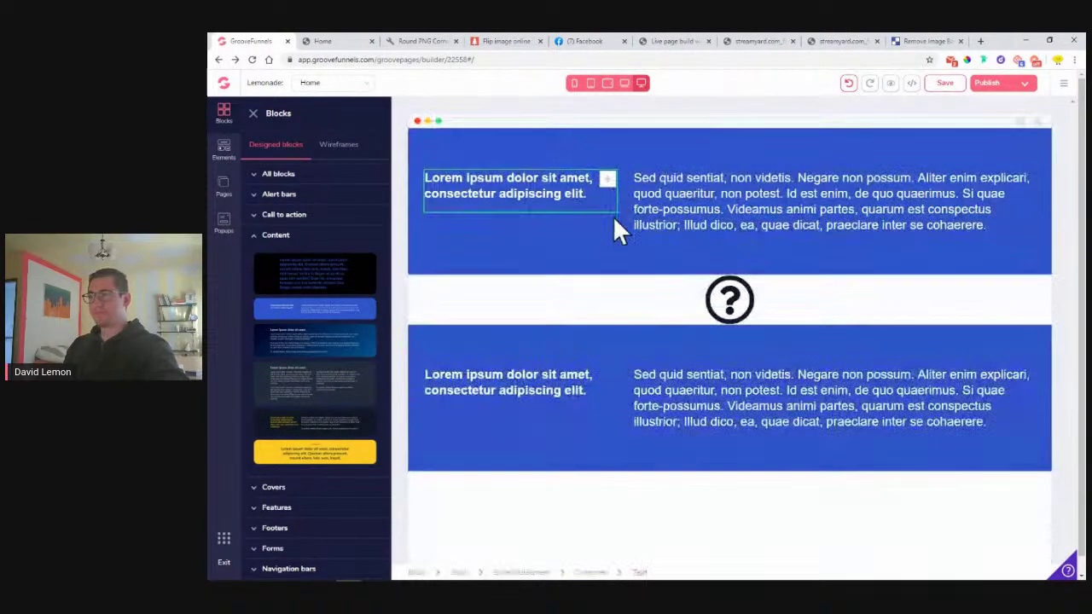
- Give the block containing the icon a negative top margin of -12
left_click(572, 308)
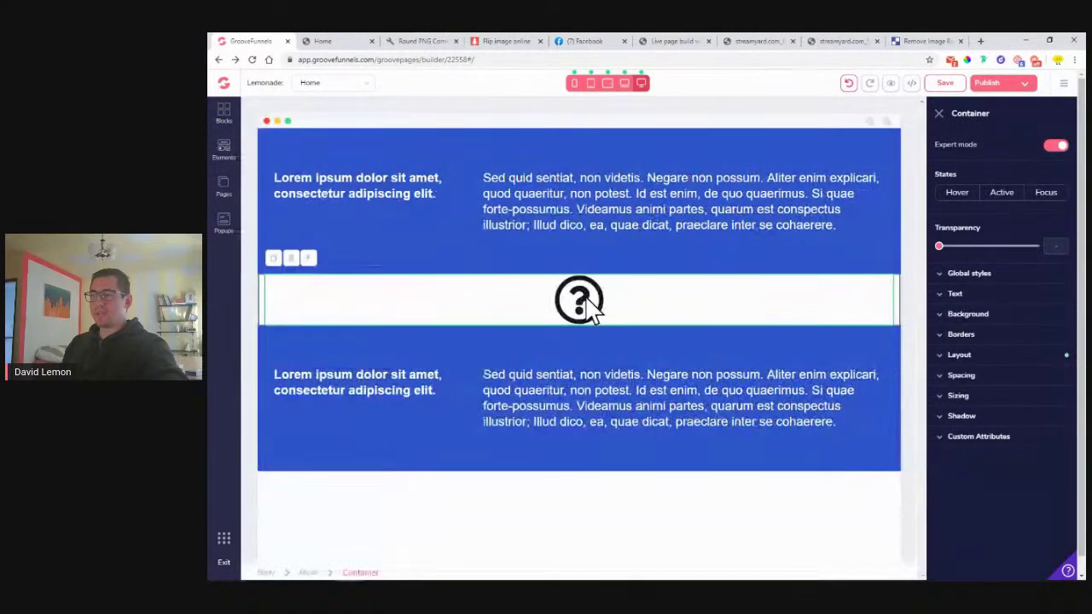
left_click(312, 266)
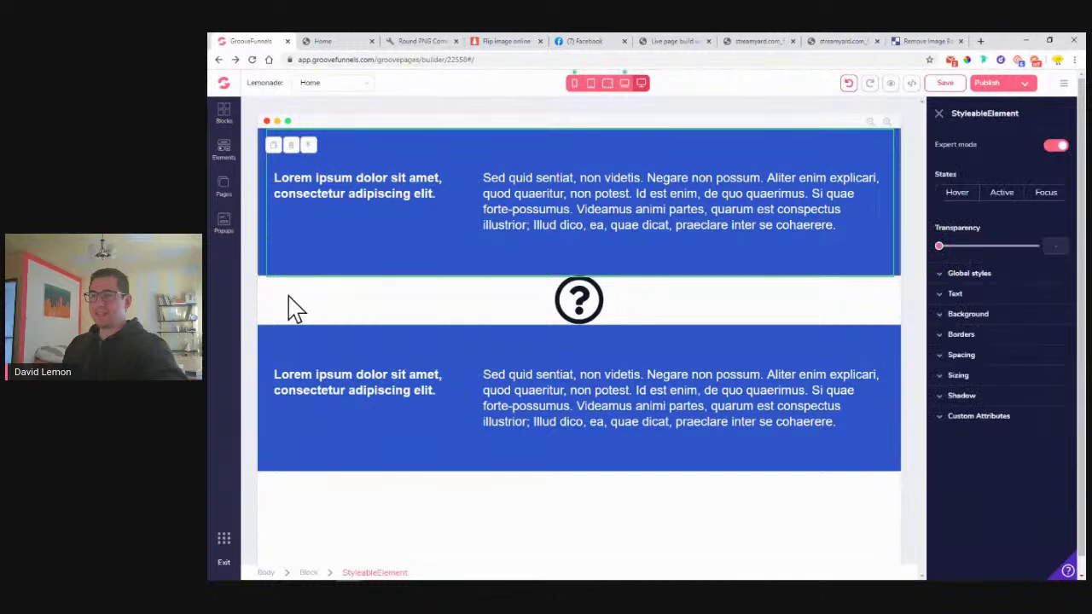
left_click(291, 307)
left_click(315, 259)
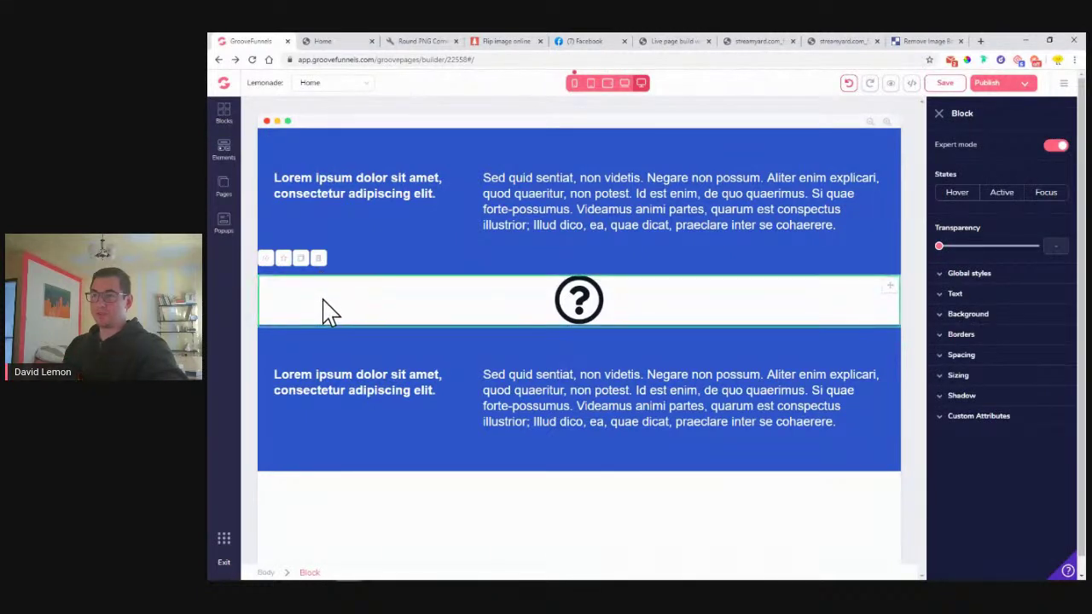
left_click(988, 356)
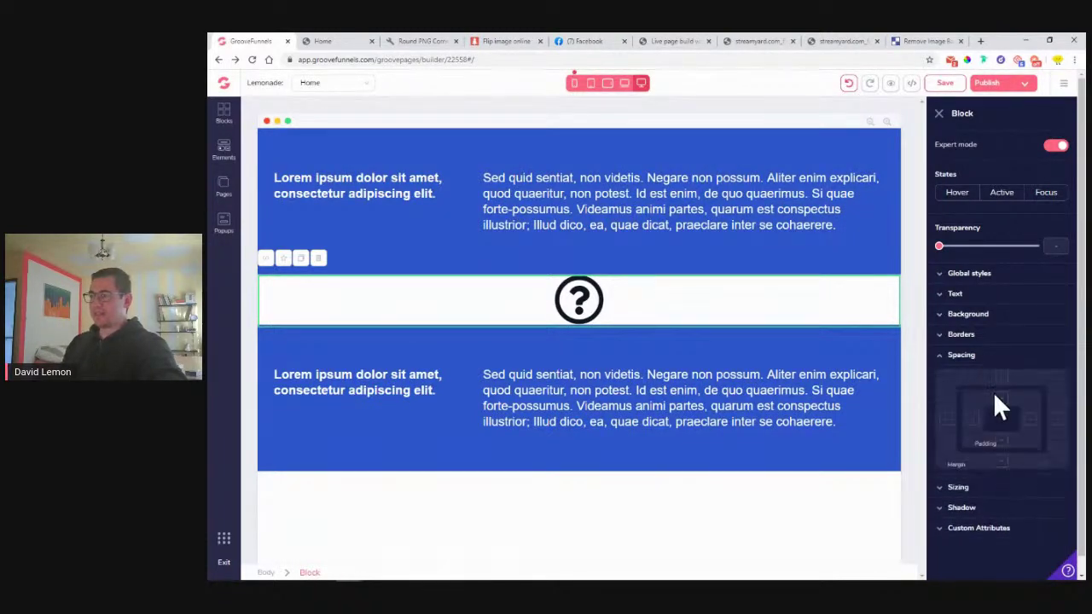
left_click(940, 501)
left_click_drag(939, 481, 1005, 482)
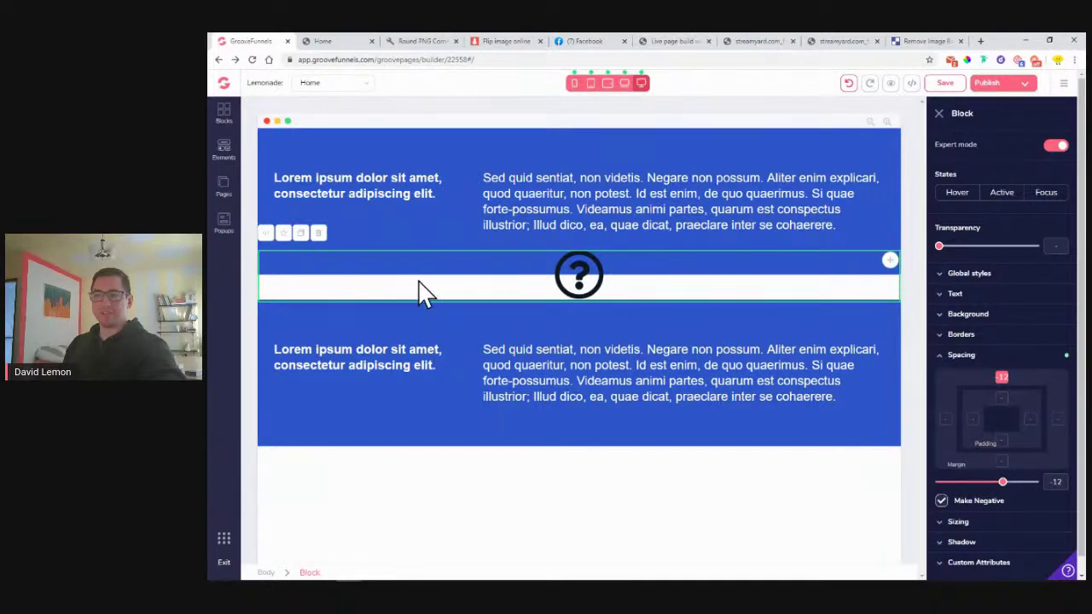
- Compare the overlapping icon with the round button and pink shapes in the Merida Bikes design on Facebook
left_click(589, 43)
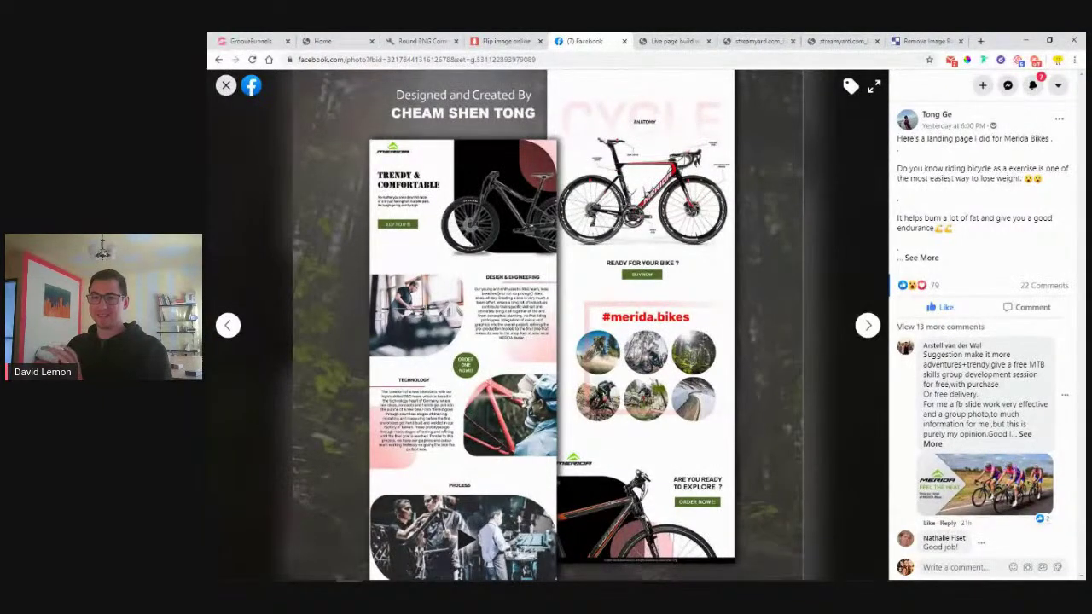
left_click(245, 43)
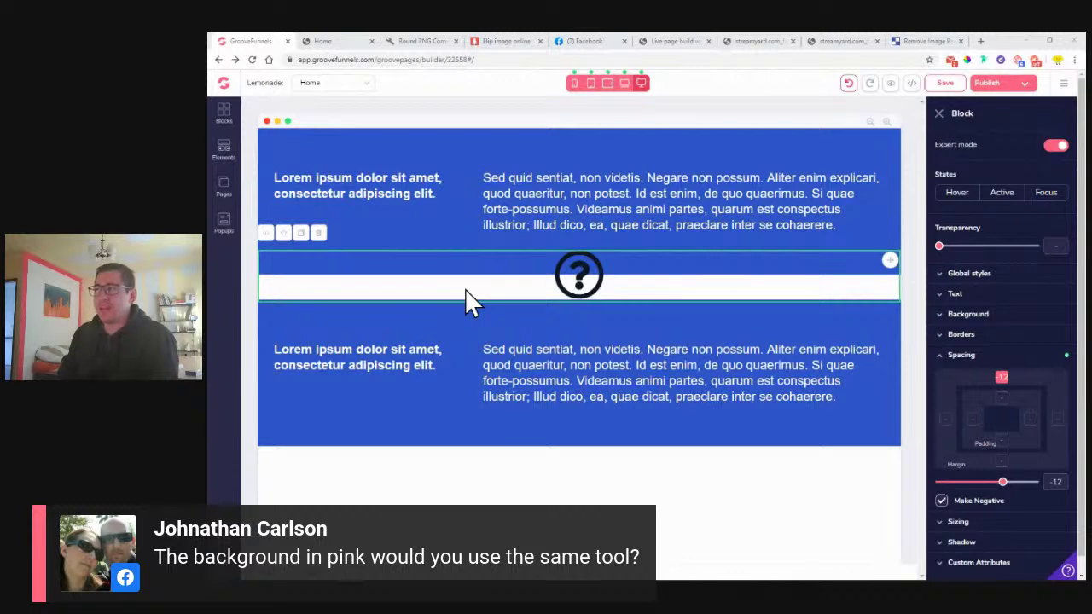
- Inspect the icon block's background color palette and its red shades without applying a color
left_click(955, 355)
left_click(968, 313)
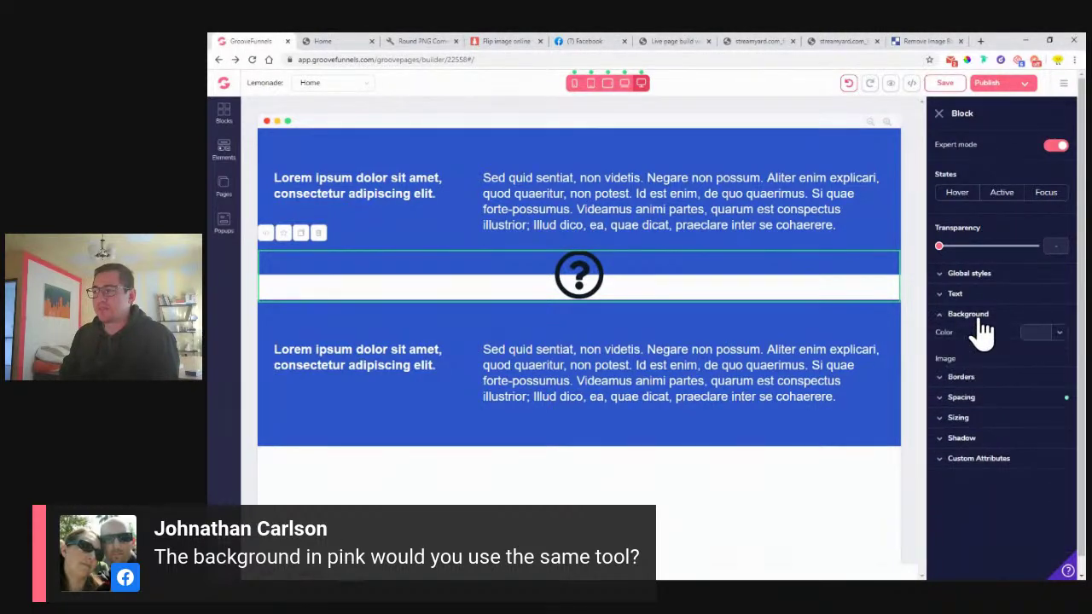
left_click(1058, 332)
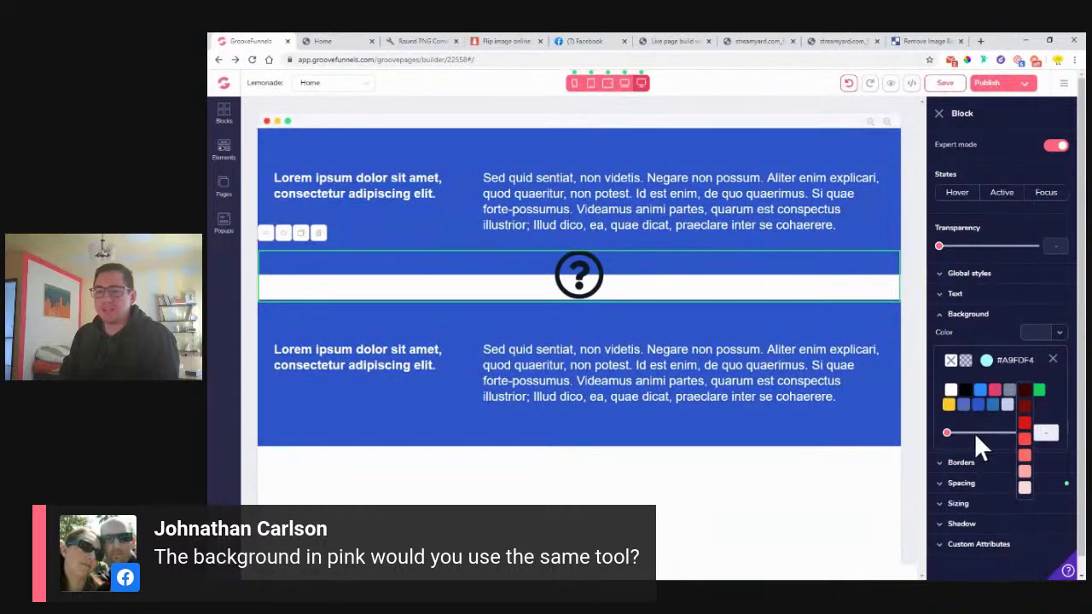
left_click(1054, 360)
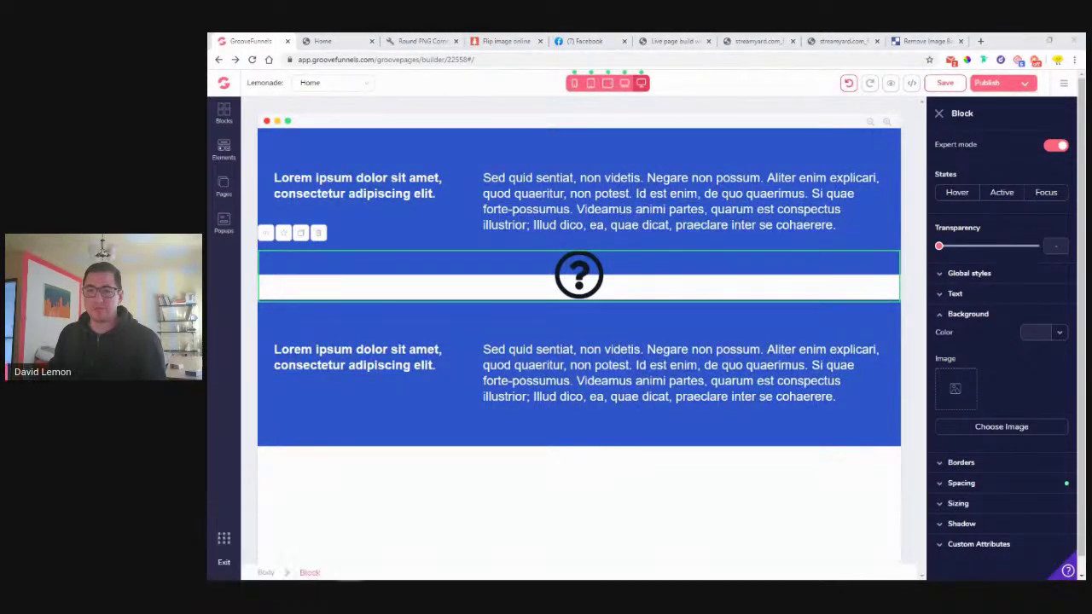
- Review the image styling title slide, the online PNG corner rounder and the Merida Bikes design on Facebook
left_click(671, 41)
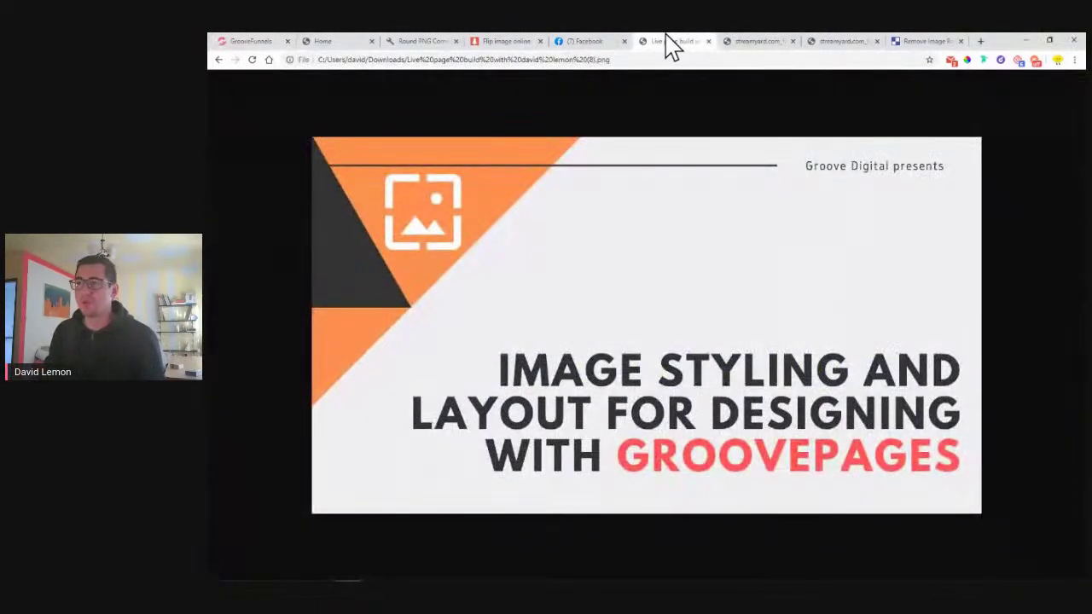
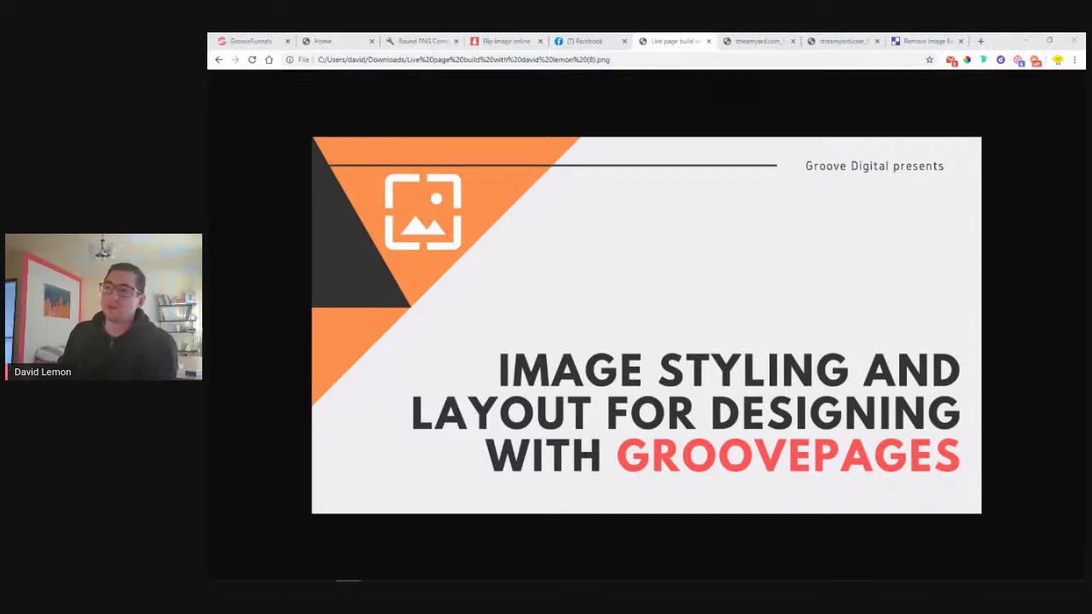
left_click(417, 42)
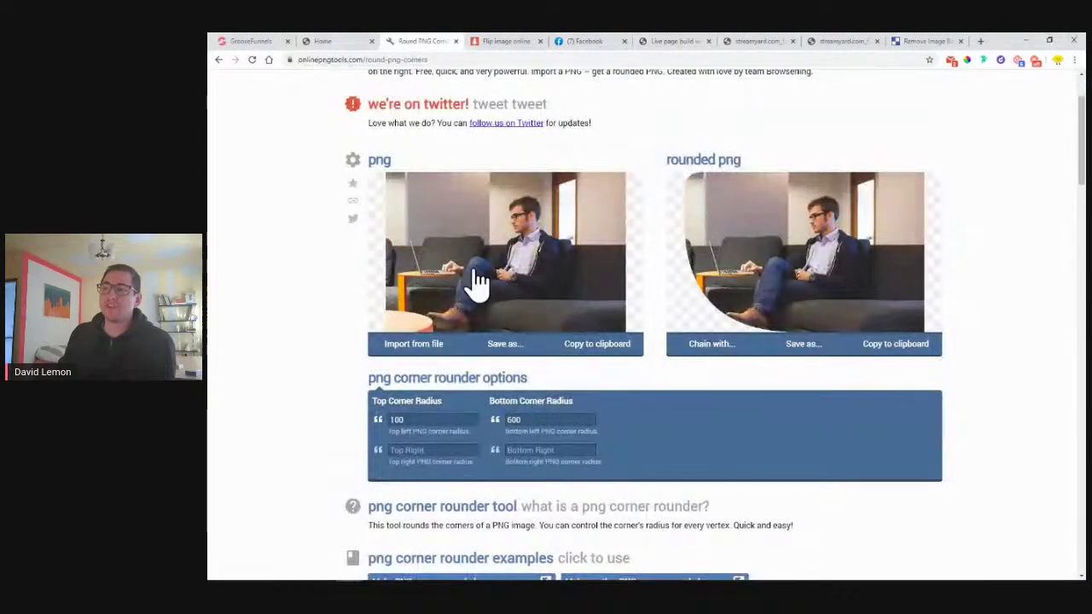
left_click(595, 43)
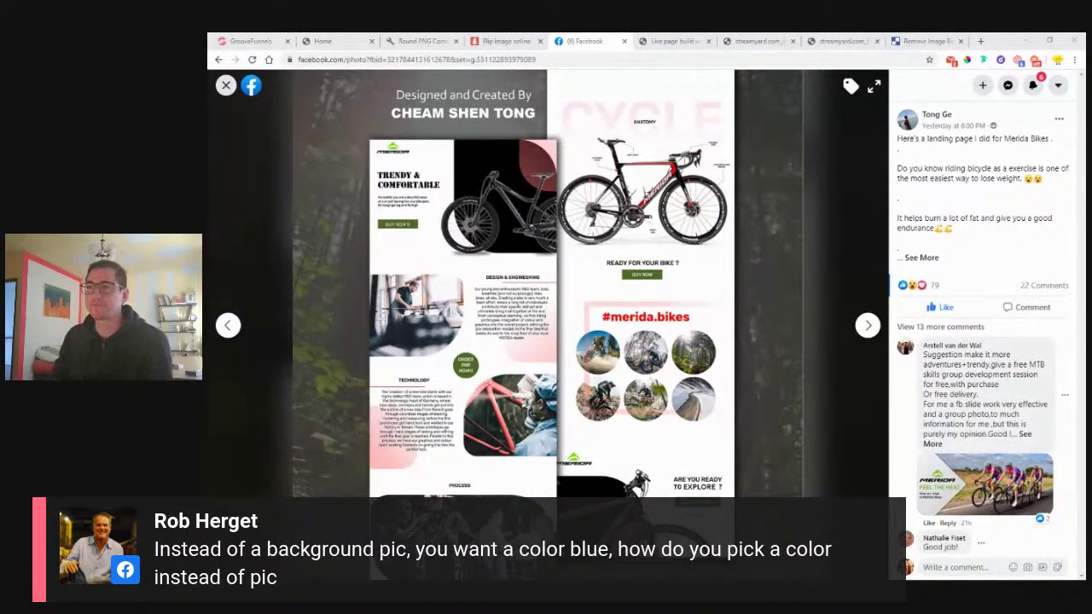
- Switch to the GroovePages builder and set the upper text block's background color to a pink-red shade from the palette
left_click(261, 40)
left_click(396, 134)
left_click(268, 183)
left_click(578, 273)
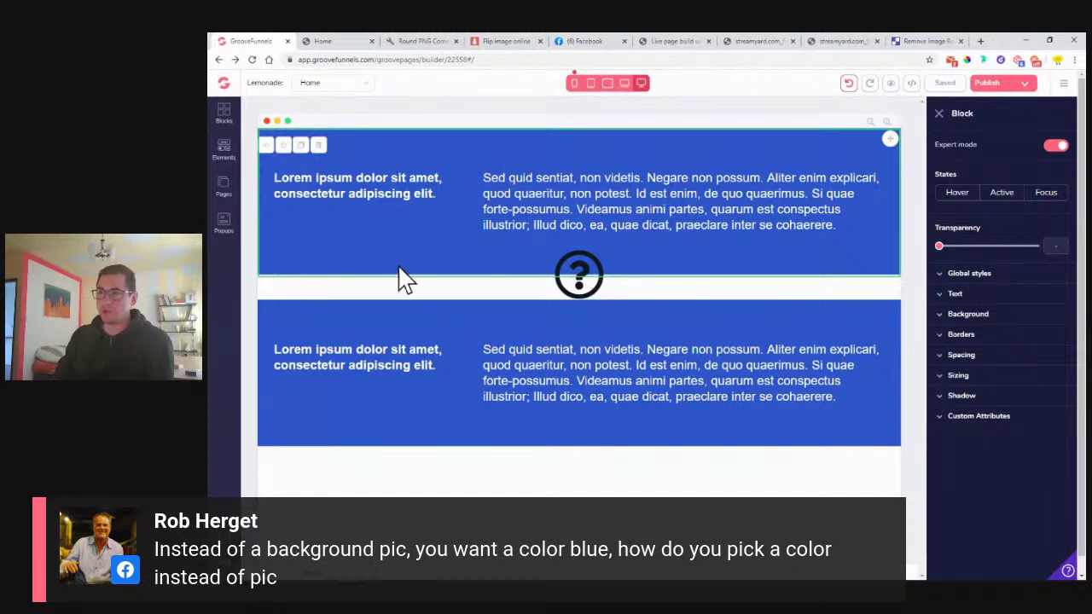
left_click(1000, 316)
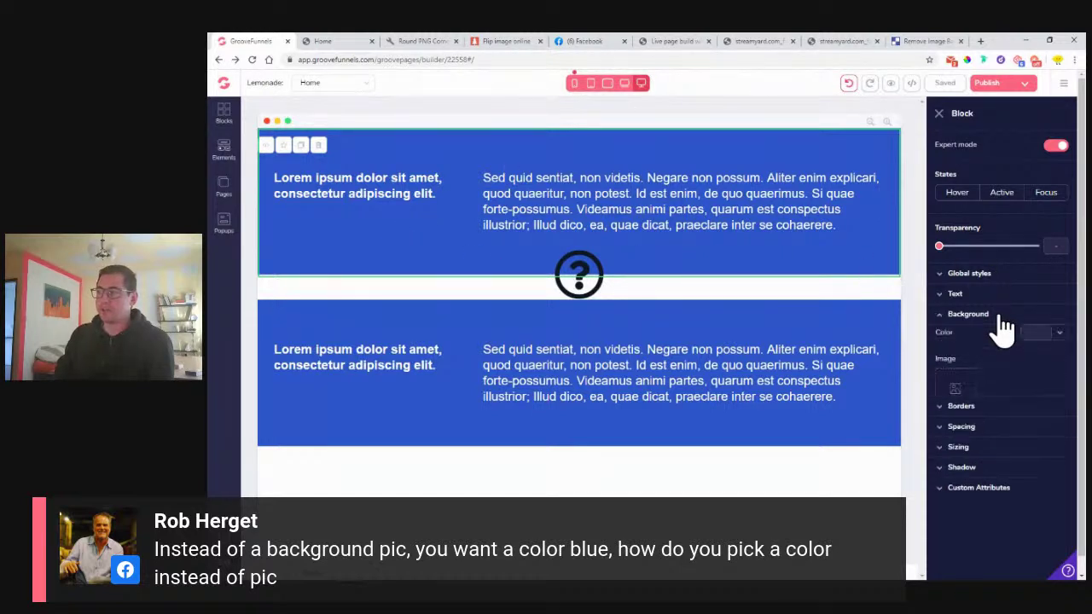
left_click(1059, 332)
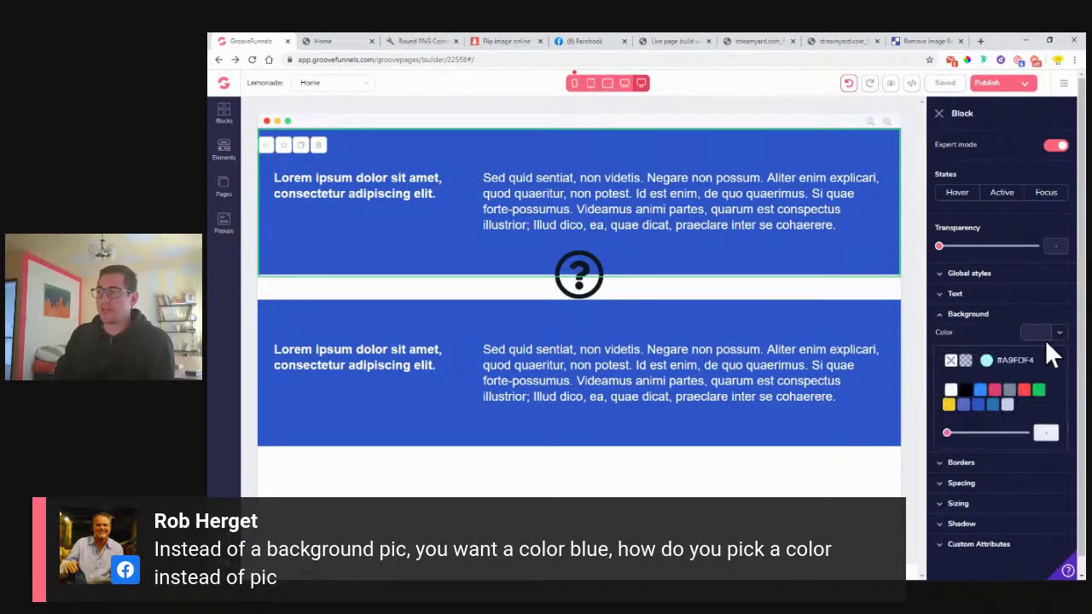
mouse_move(996, 394)
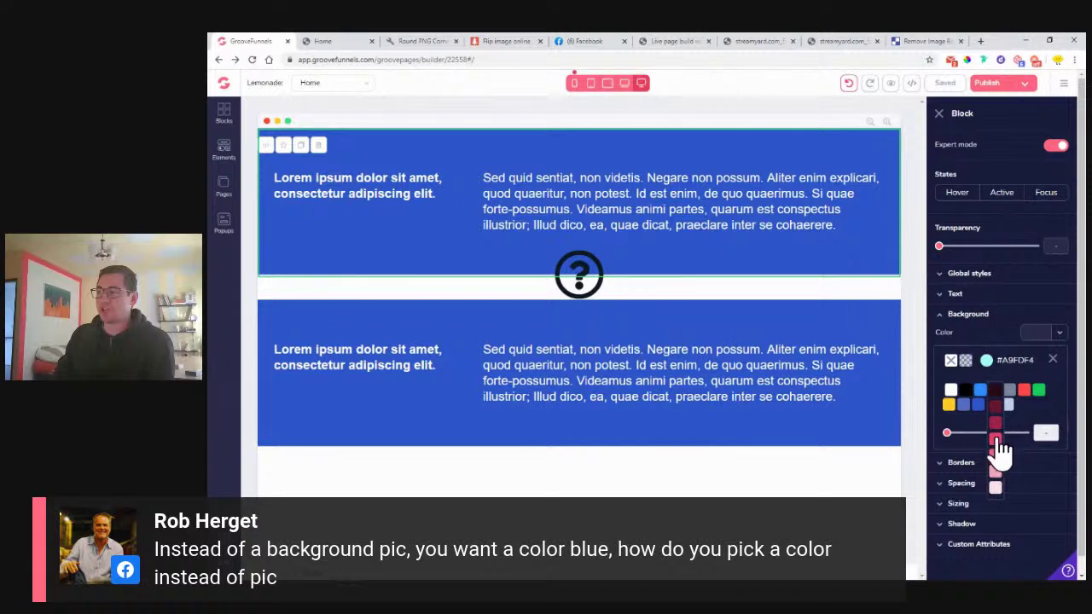
left_click(995, 439)
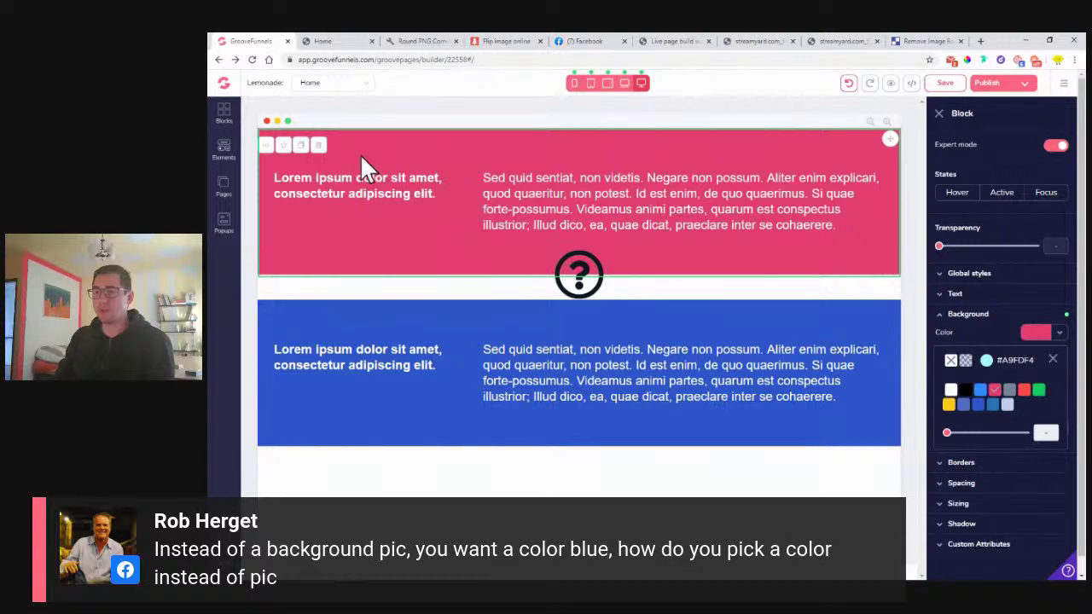
left_click(1053, 359)
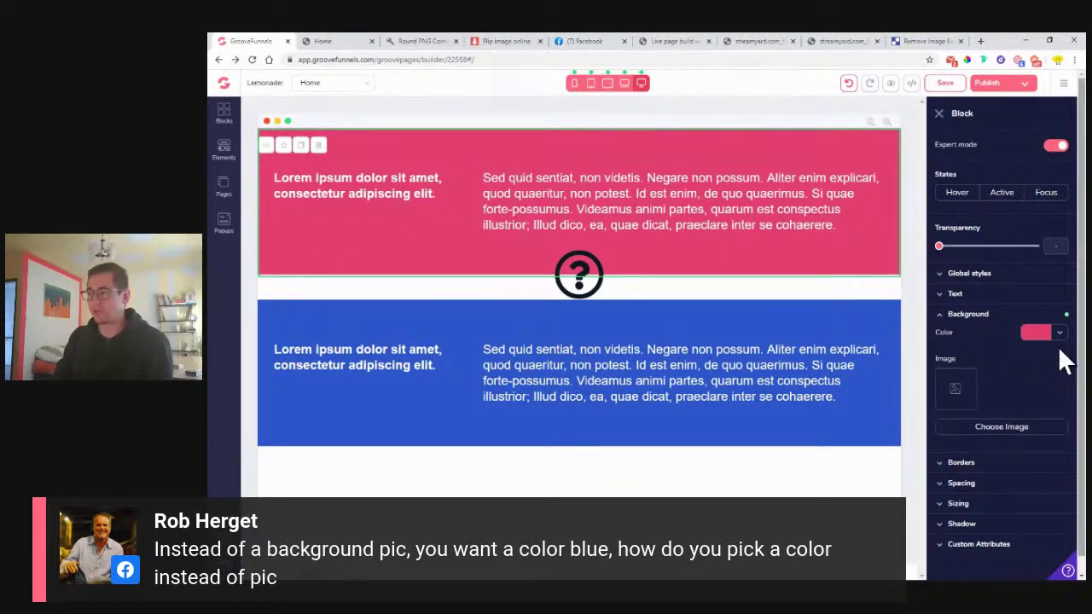
left_click(1057, 334)
mouse_move(948, 433)
left_mouse_down()
mouse_move(1036, 433)
mouse_move(944, 433)
left_mouse_up()
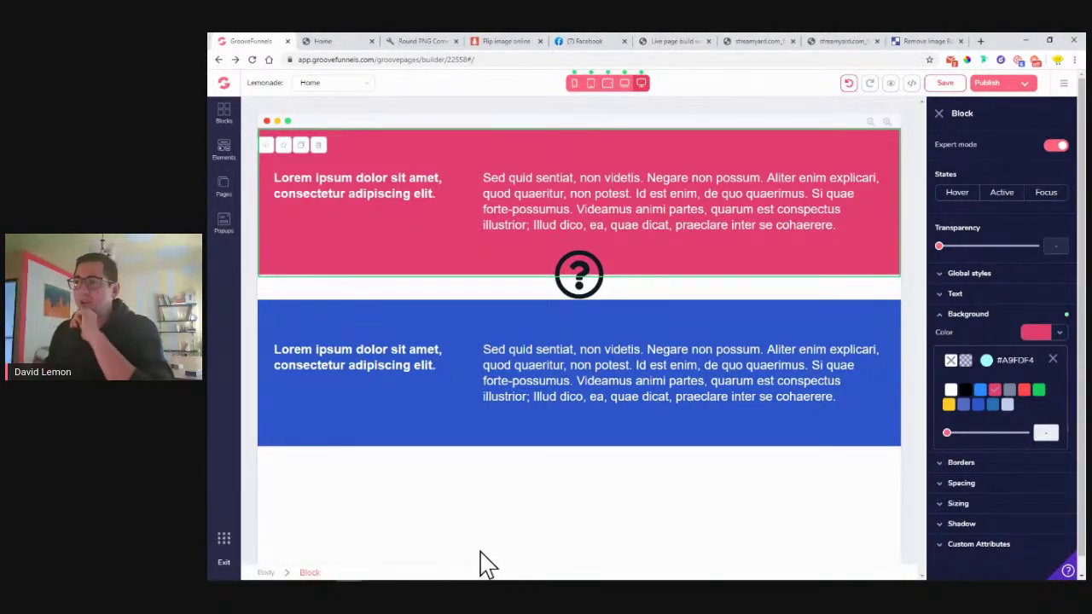
- Show the image styling title slide and the AskGroove.net slide, and open askgroove.net in a new browser tab
left_click(663, 40)
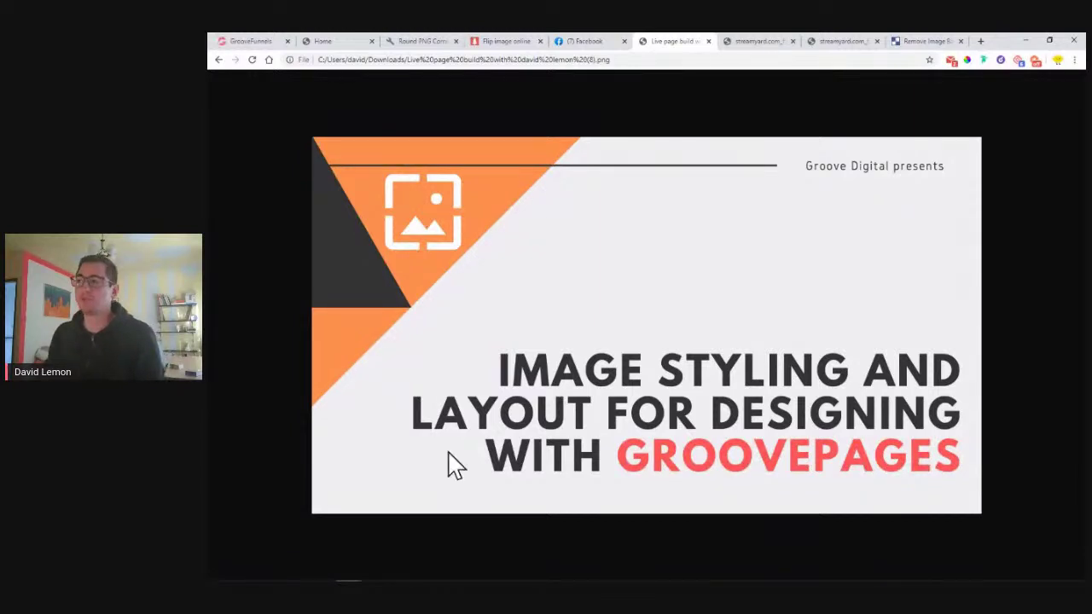
left_click(838, 43)
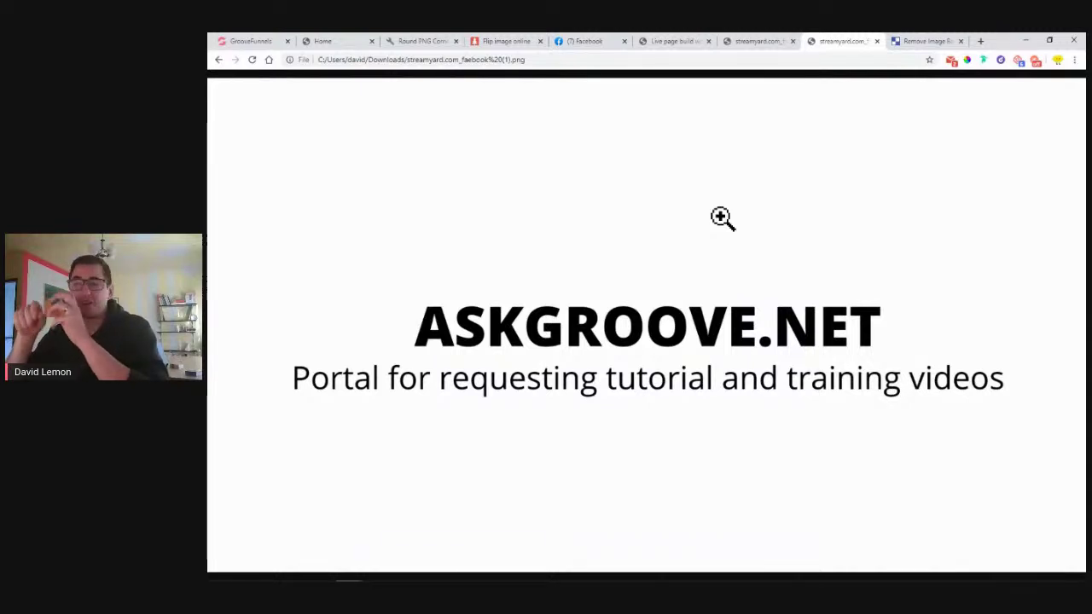
left_click(980, 43)
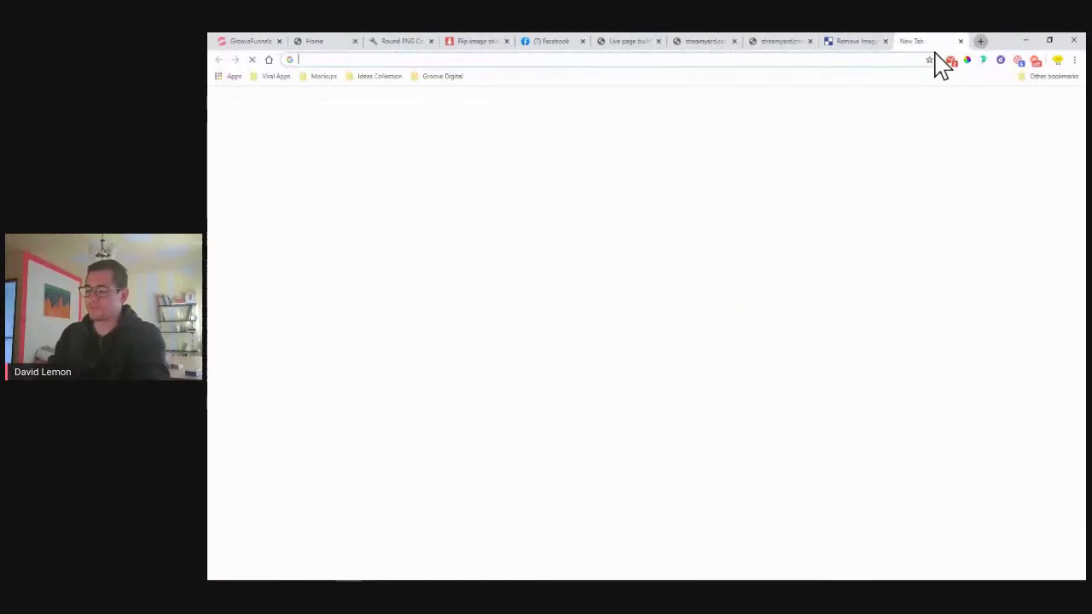
type("askgroove.net")
key("Return")
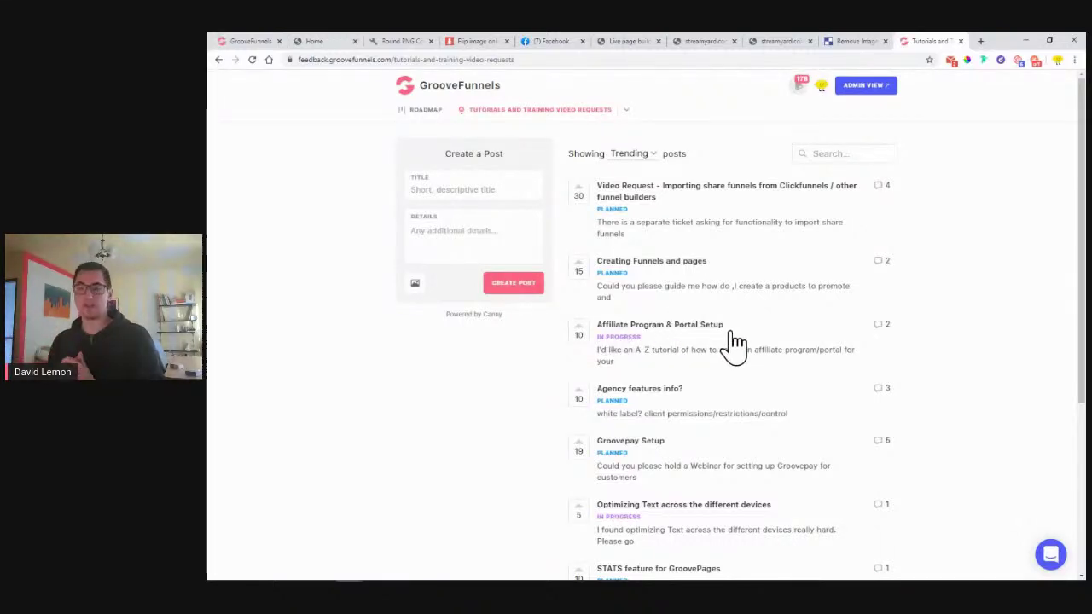
- Review the list of tutorial and training video requests and return to the AskGroove.net slide
scroll(734, 345, "down", 3)
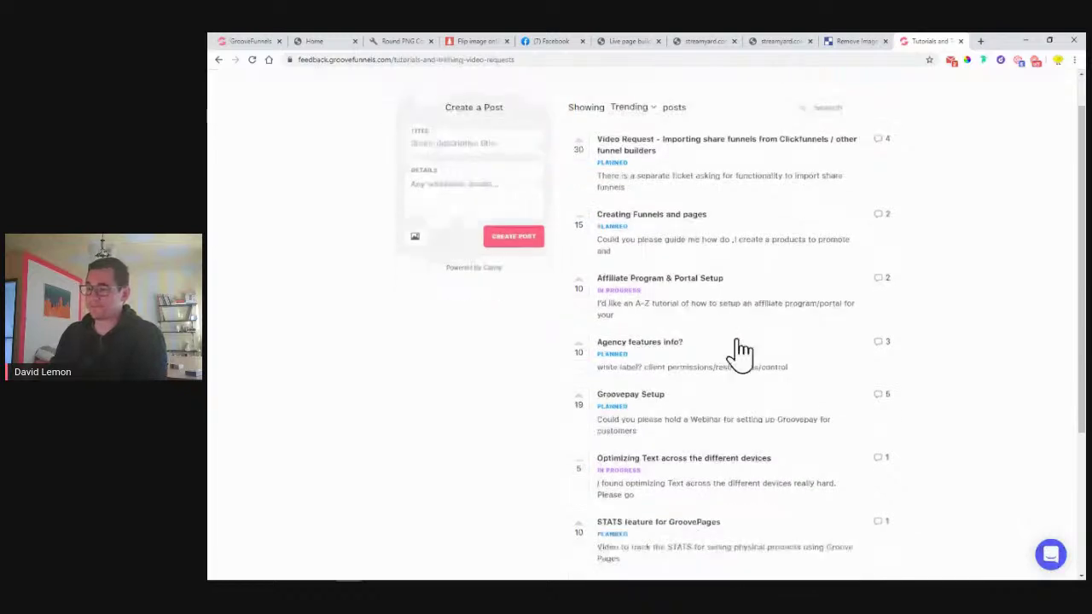
scroll(734, 379, "down", 1)
scroll(495, 405, "down", 1)
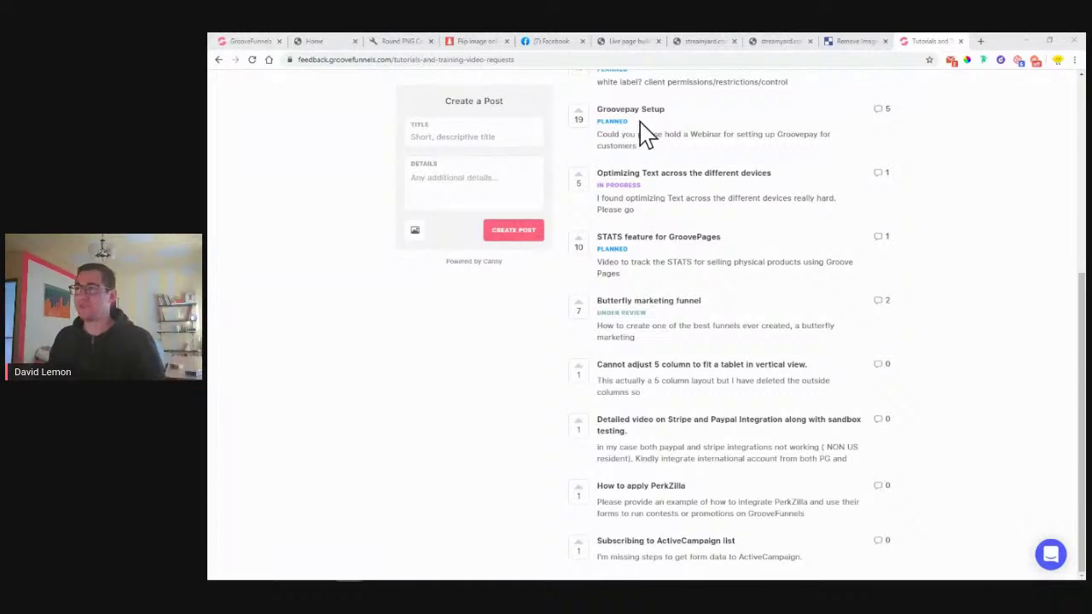
left_click(772, 43)
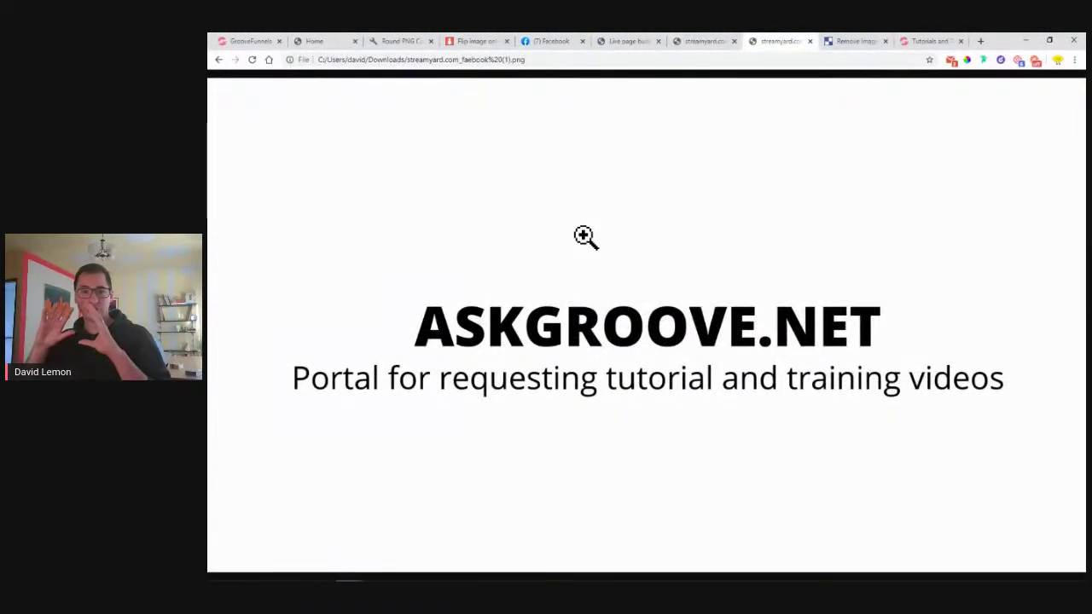